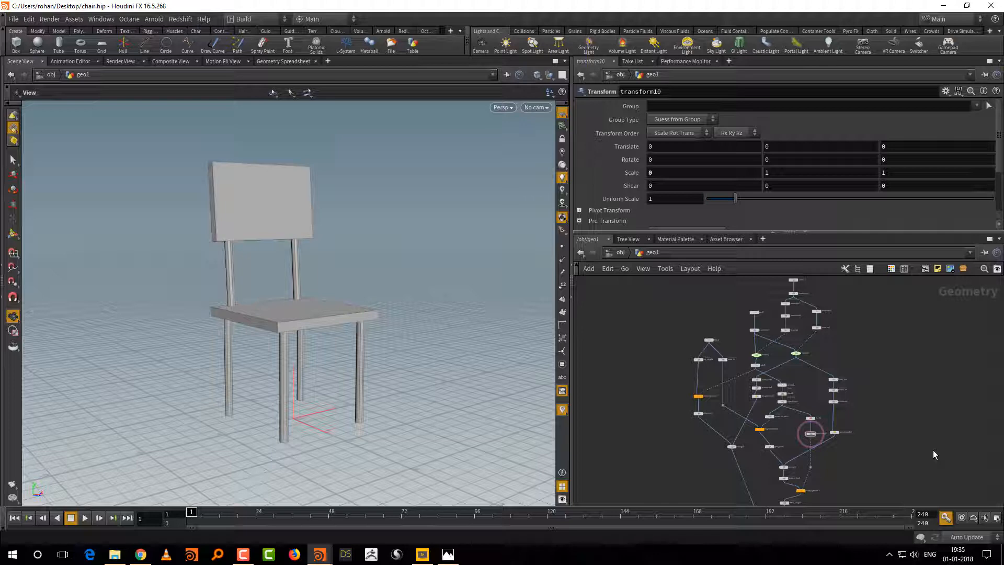
Step: Examine the finished chair's node network in geo1, from its source nodes down to the final merge
scroll(706, 440, "up", 5)
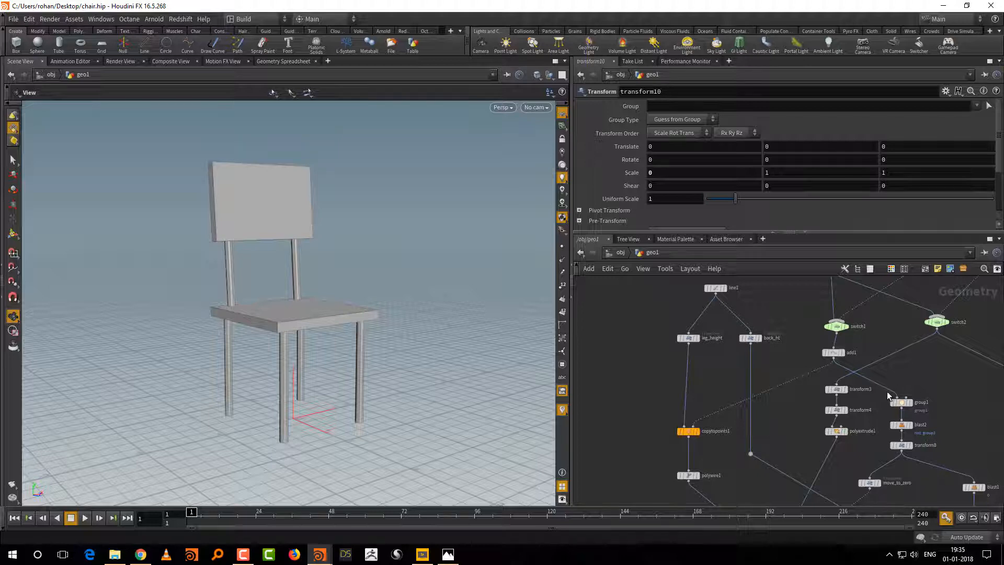
middle_click_drag(971, 402, 917, 438)
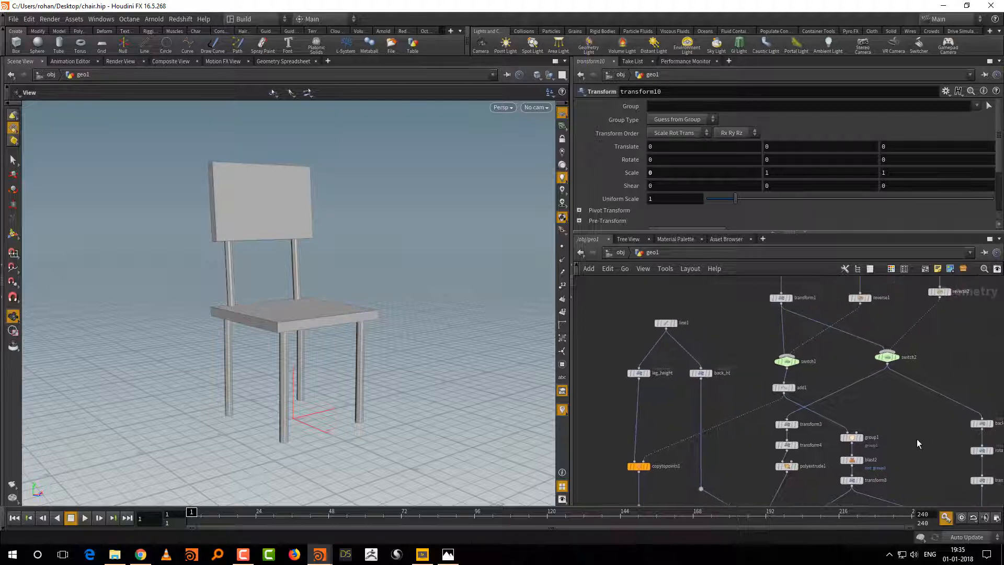
scroll(934, 438, "down", 3)
middle_click_drag(972, 350, 892, 428)
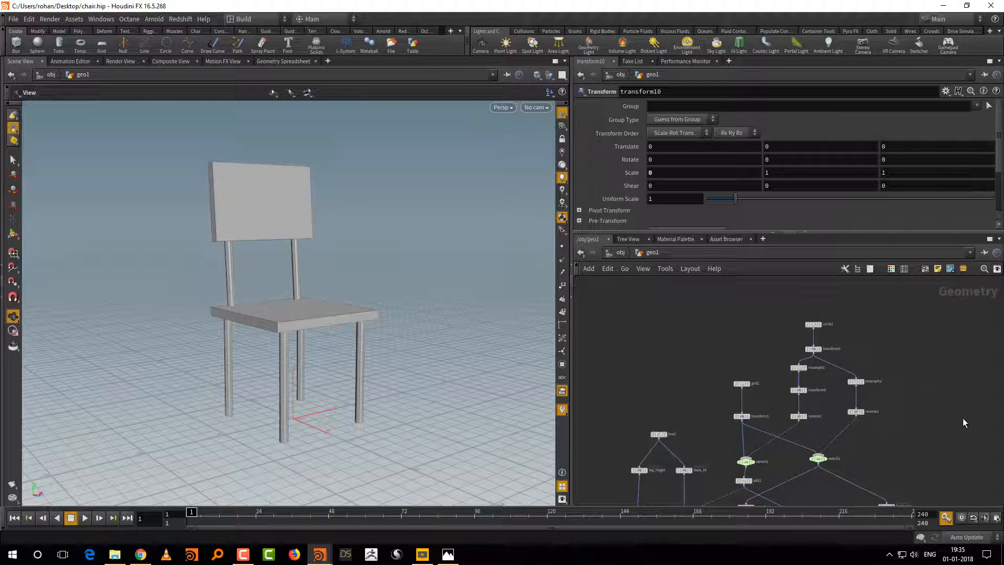
middle_click_drag(942, 445, 940, 417)
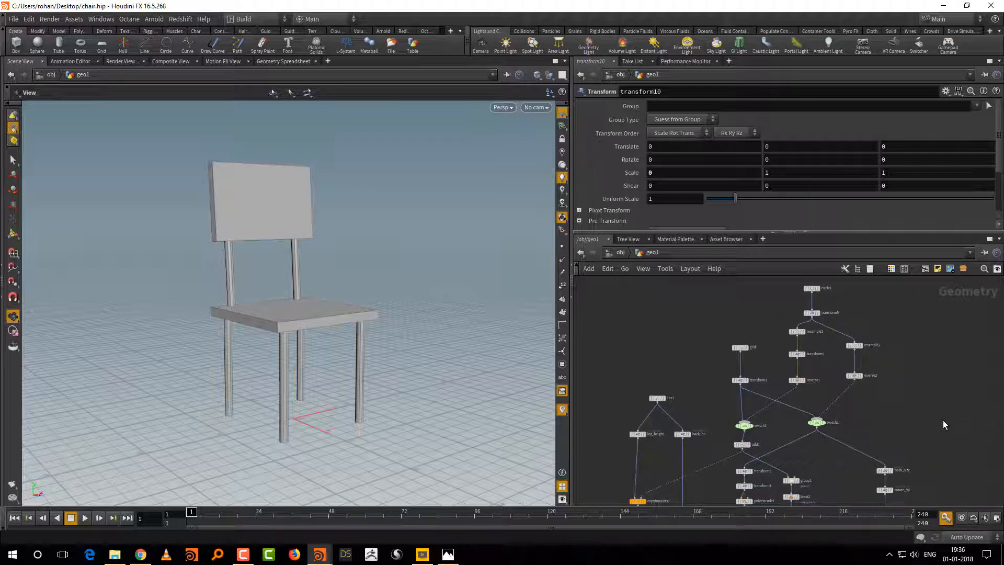
middle_click_drag(942, 428, 930, 412)
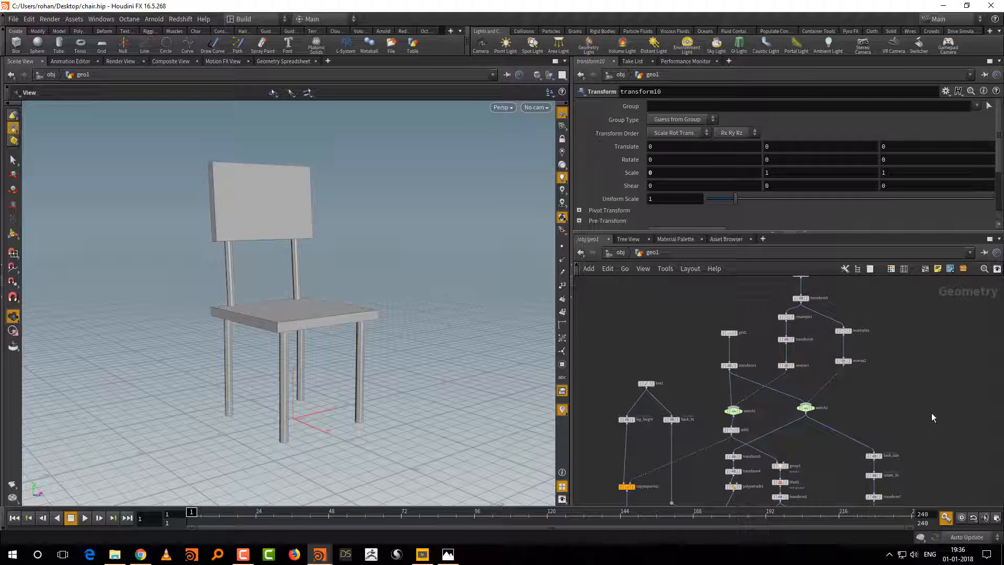
middle_click_drag(967, 437, 930, 392)
right_click_drag(927, 379, 925, 427)
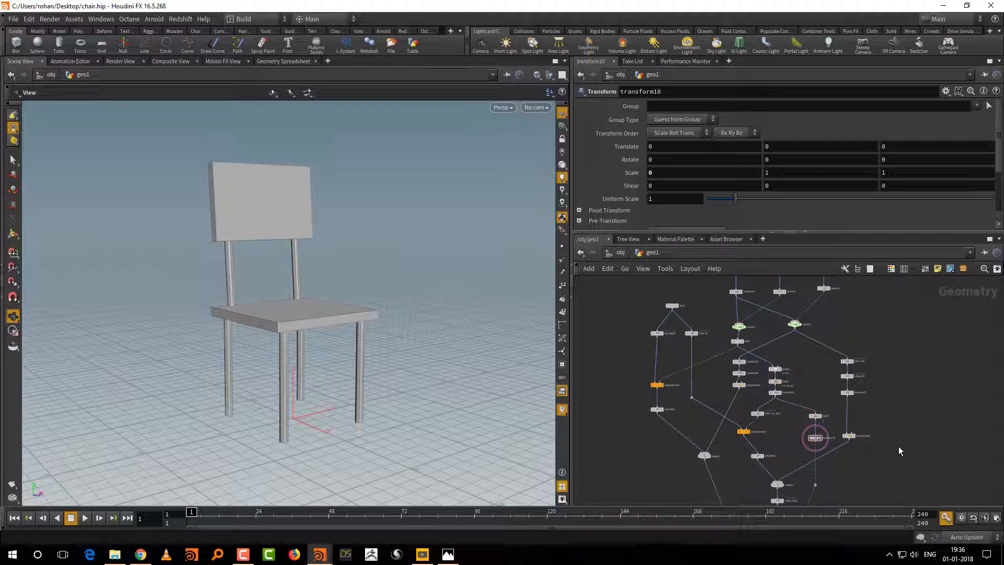
middle_click_drag(927, 448, 914, 396)
right_click_drag(916, 412, 902, 426)
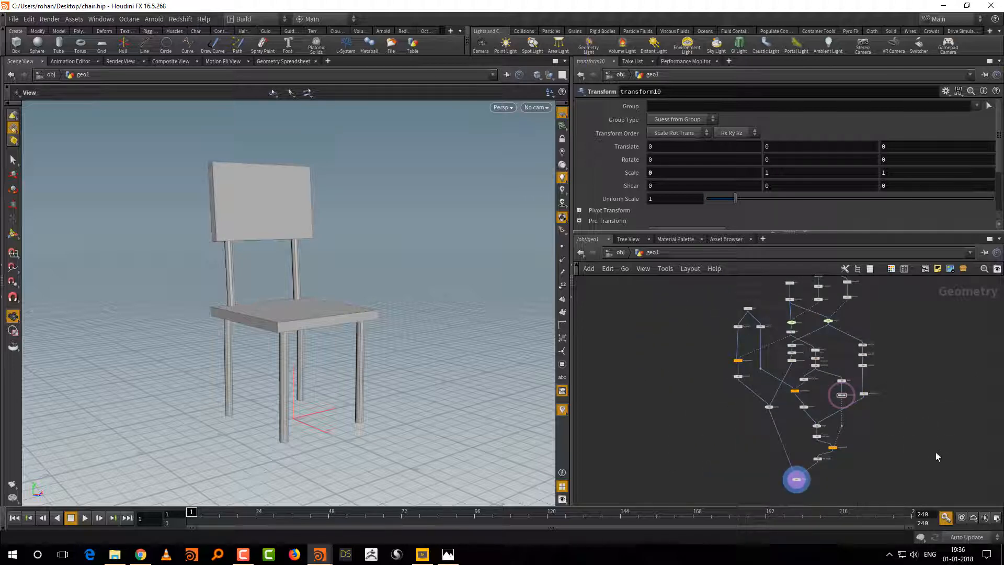
middle_click_drag(908, 429, 900, 433)
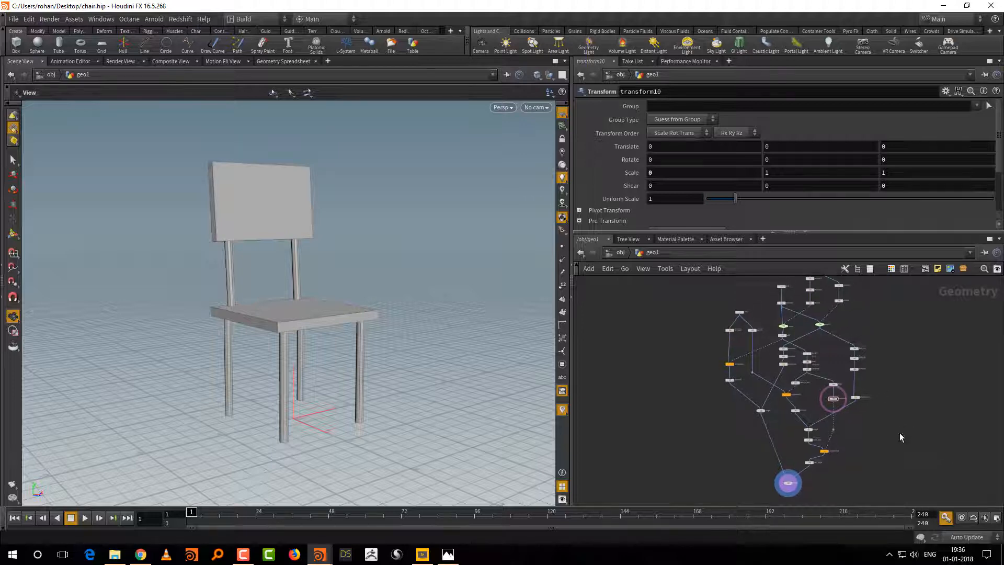
right_click_drag(900, 464, 899, 450)
middle_click_drag(896, 465, 891, 499)
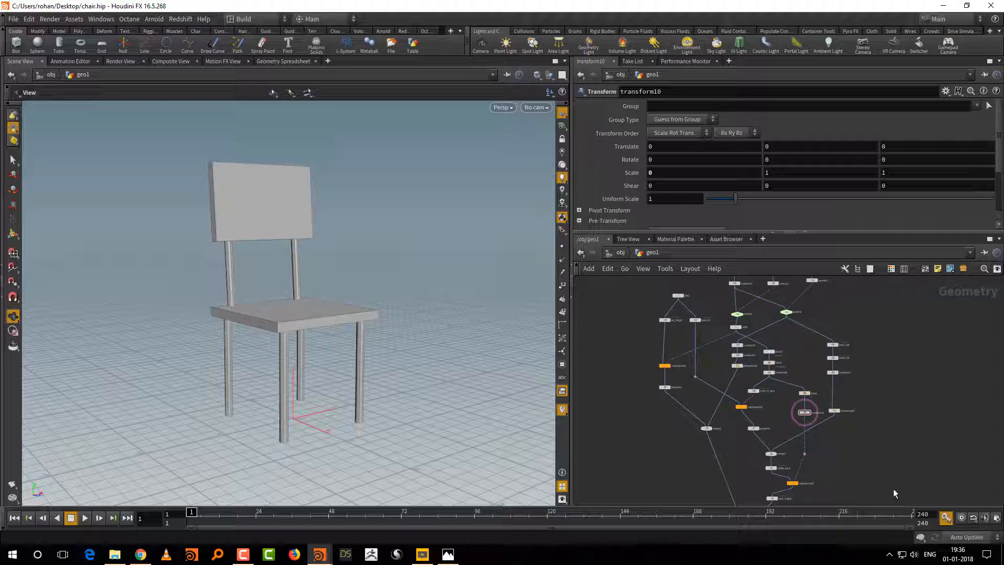
middle_click_drag(892, 472, 891, 447)
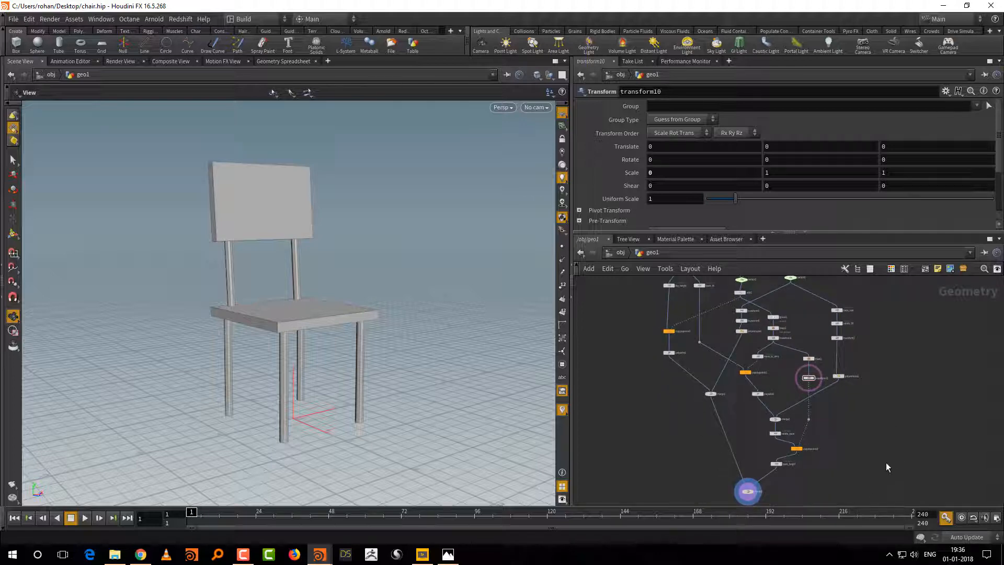
Step: Inspect the three transform nodes of the backrest branch, the surrounding network and the chair model in the viewport
left_click_drag(877, 282, 836, 356)
middle_click_drag(882, 419, 887, 402)
right_click_drag(880, 407, 877, 415)
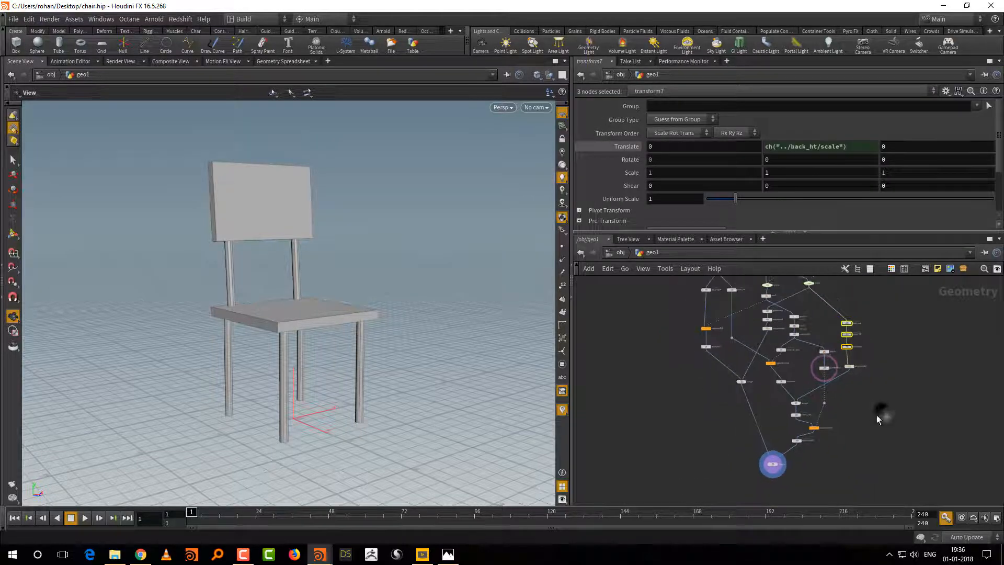
middle_click_drag(879, 406, 867, 437)
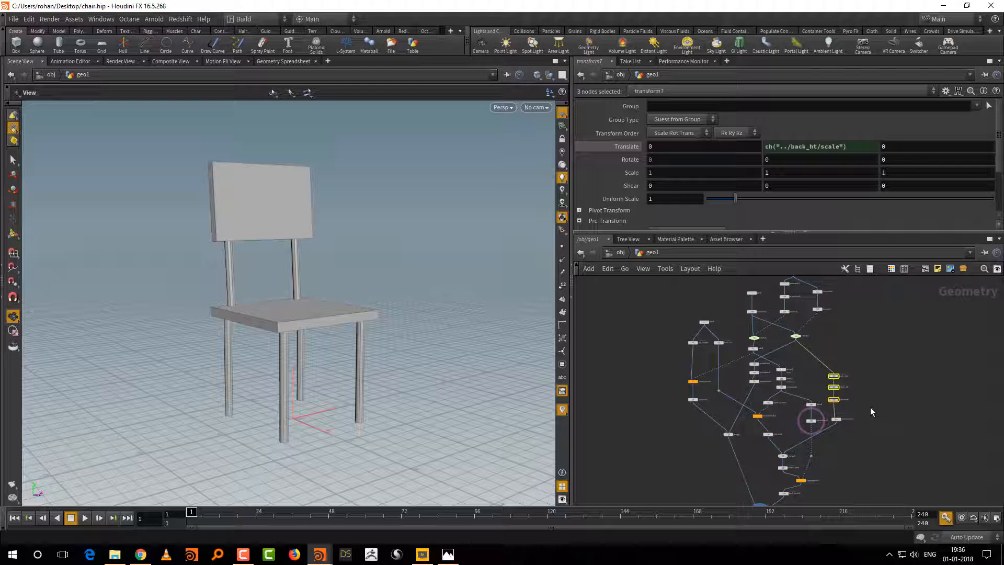
middle_click_drag(893, 355, 899, 415)
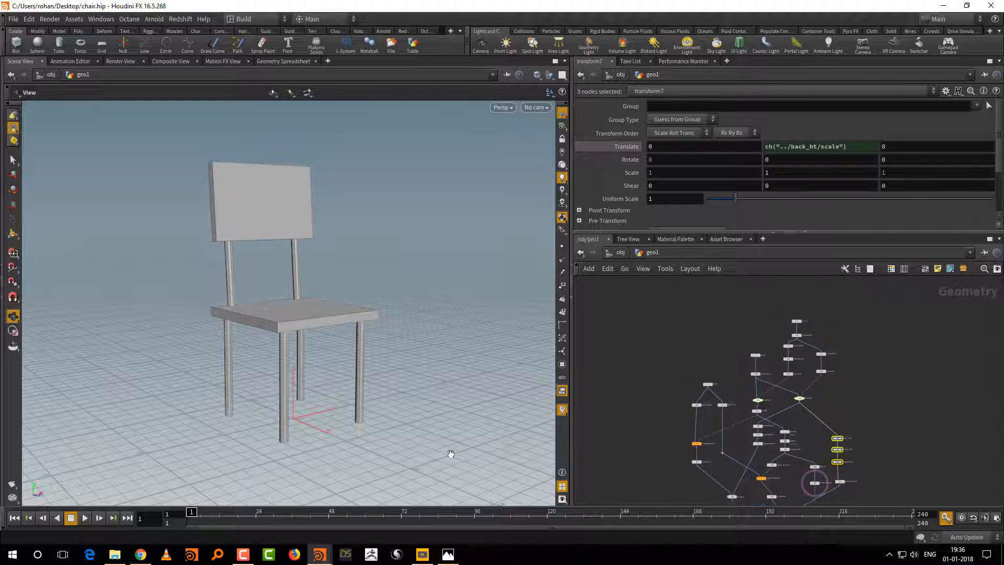
left_click_drag(424, 425, 392, 426)
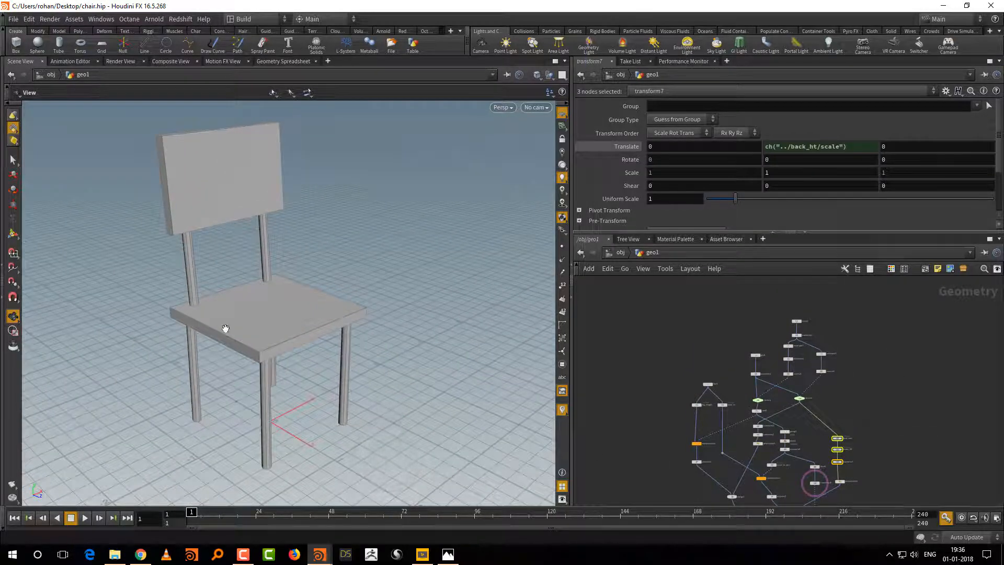
Step: Set the switch2 node's Select Input to 1 and view the chair with the alternative seat and backrest shape
right_click_drag(830, 403, 837, 373)
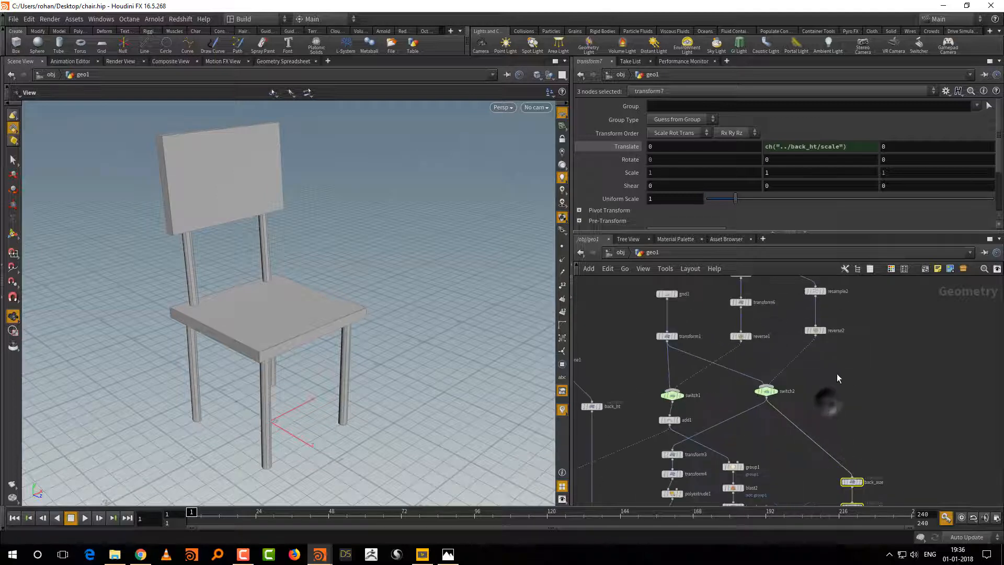
middle_click_drag(830, 372, 839, 381)
left_click_drag(839, 381, 779, 406)
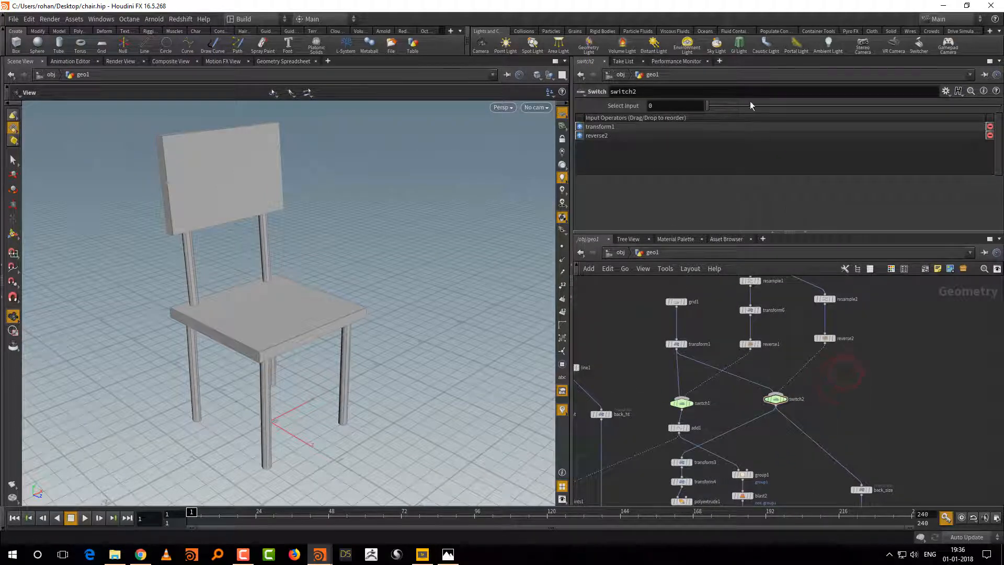
left_click(736, 106)
left_click_drag(422, 401, 365, 395)
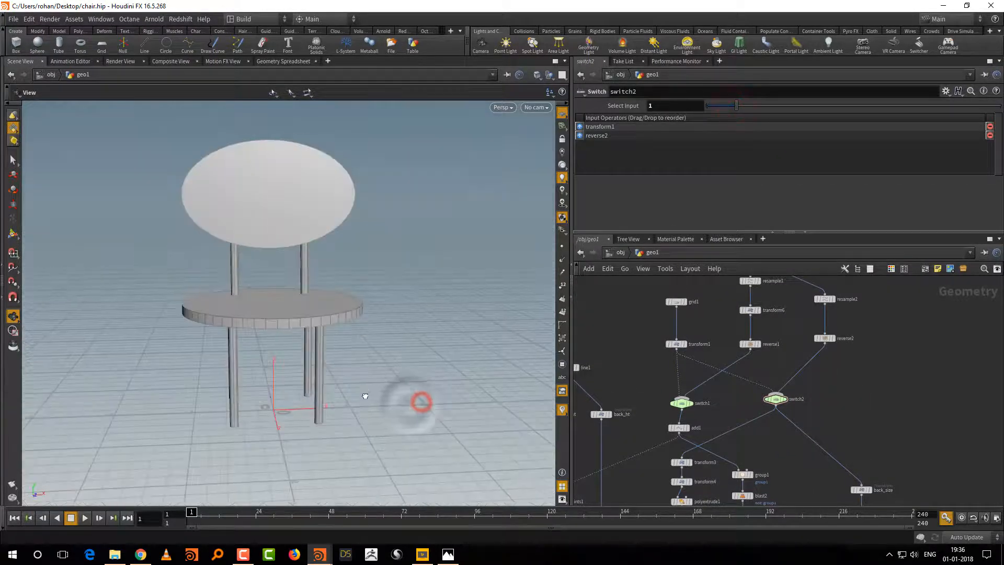
left_click_drag(439, 405, 477, 424)
Step: Compare both chair shapes by alternating switch2's Select Input between 0 and 1, ending on 0
left_click(709, 106)
left_click(736, 106)
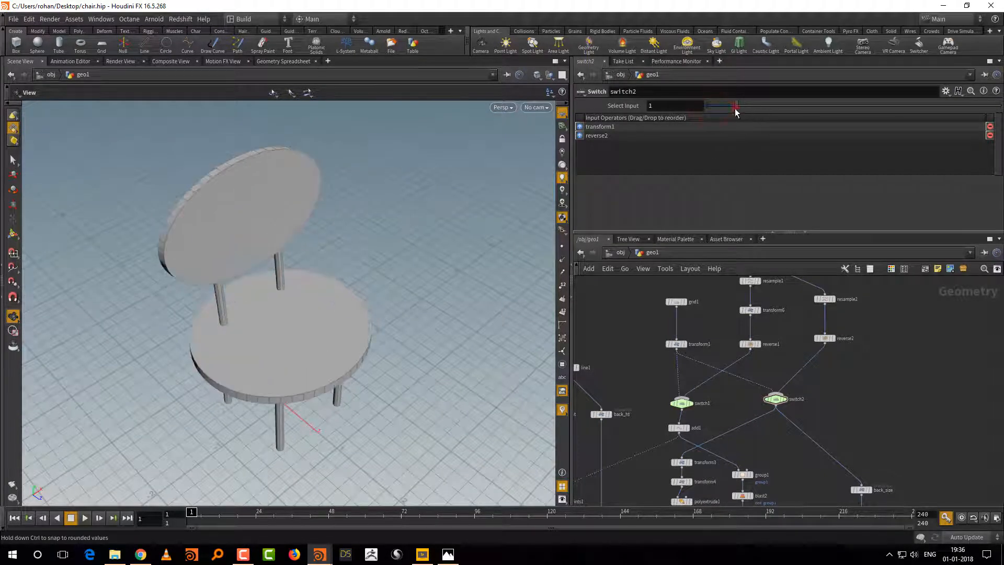
left_click(712, 106)
left_click(732, 106)
left_click(710, 108)
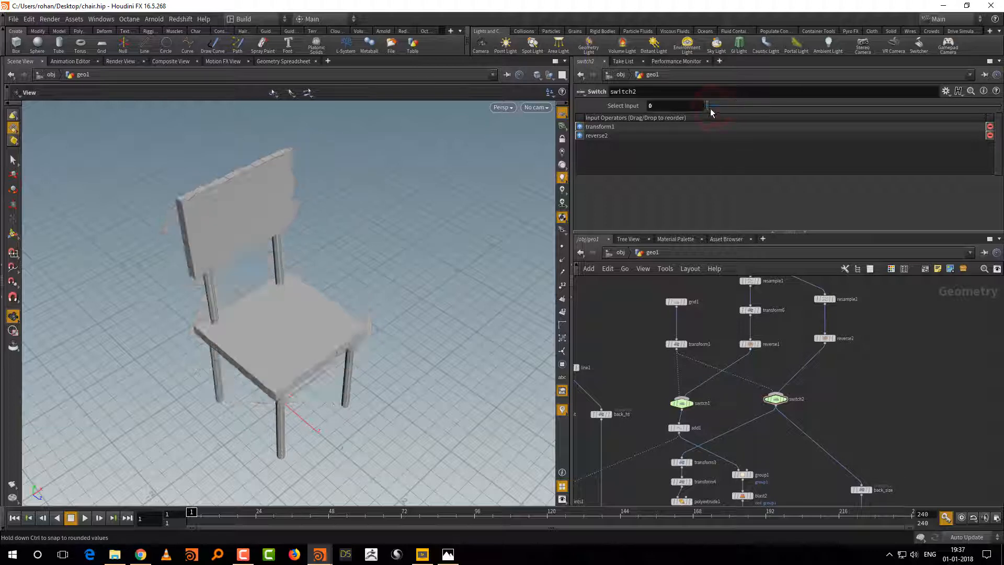
left_click(733, 107)
left_click_drag(416, 442, 426, 425)
left_click(715, 106)
Step: Start a new empty scene, saving the changes to chair.hip
middle_click_drag(902, 409, 882, 381)
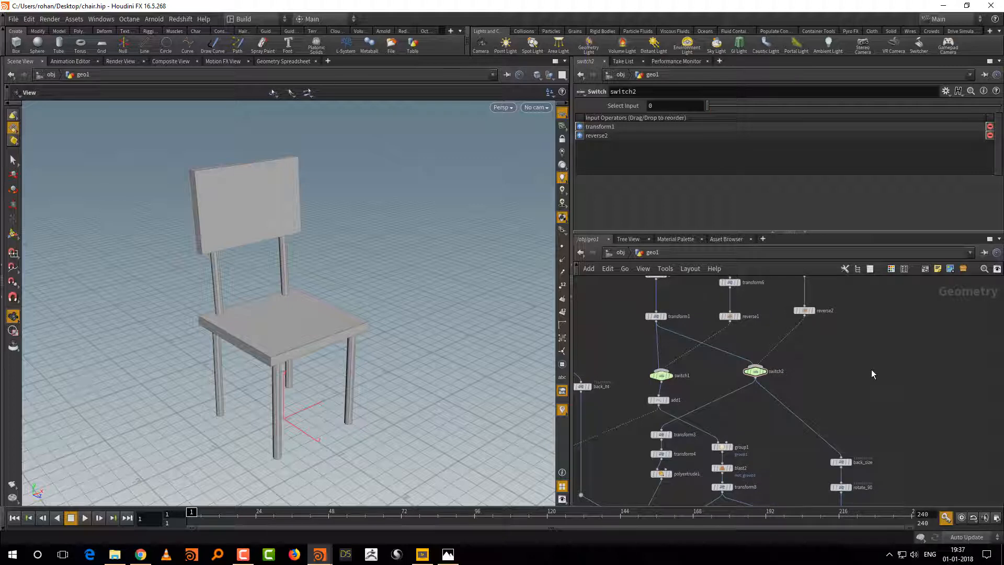
scroll(925, 407, "down", 5)
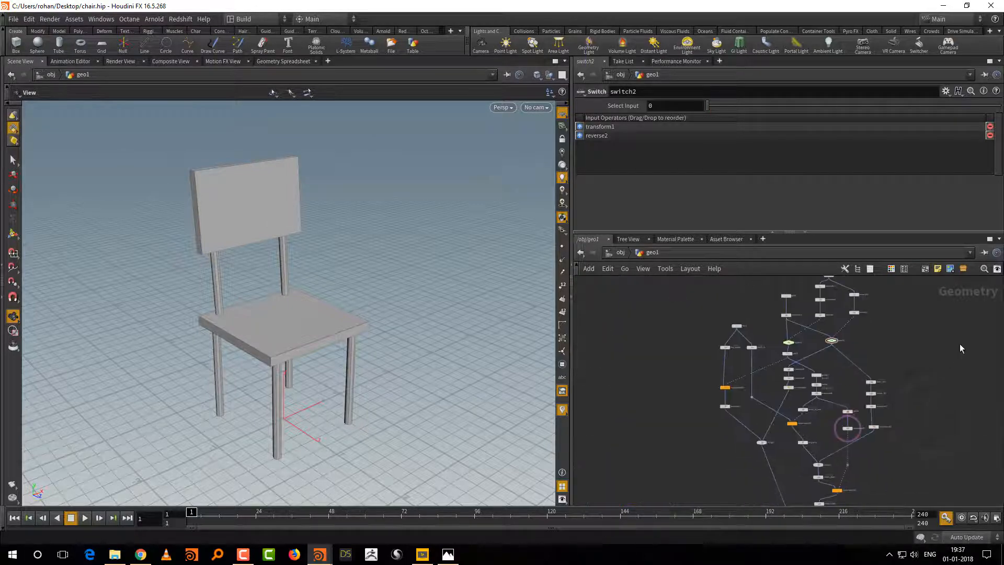
left_click(14, 19)
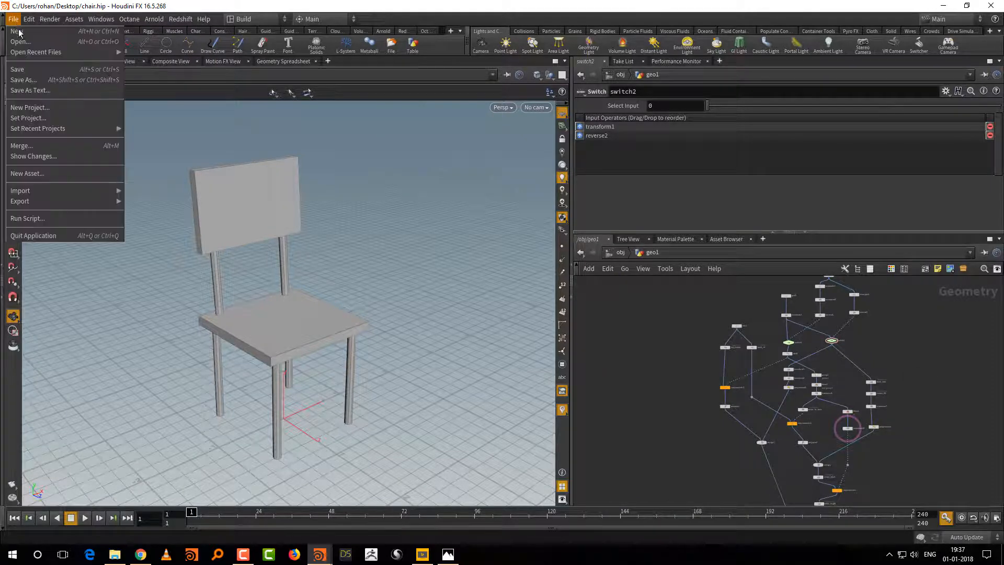
left_click(24, 27)
left_click(57, 74)
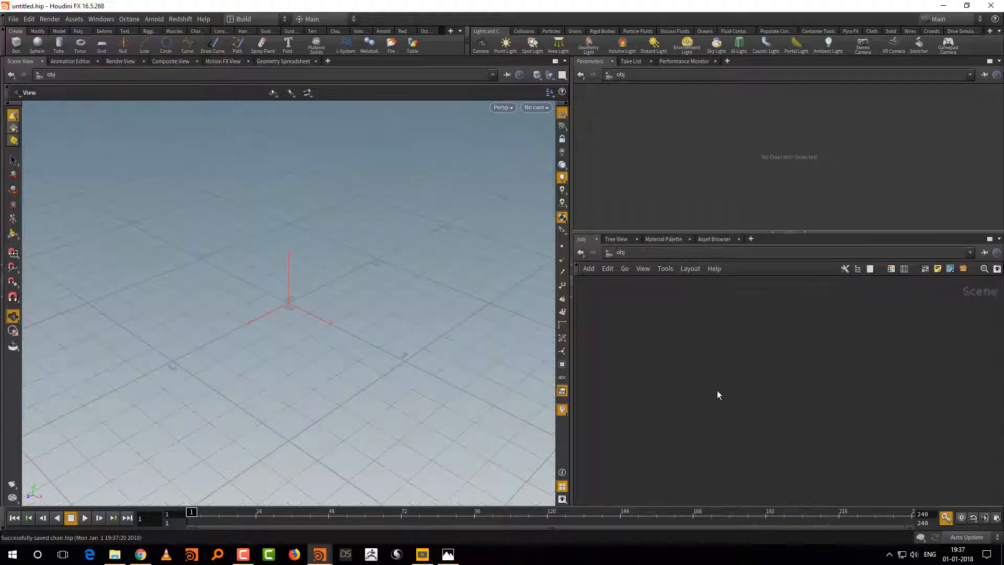
Step: Add a Geometry object to the scene, go inside it and delete its default contents
key("Tab")
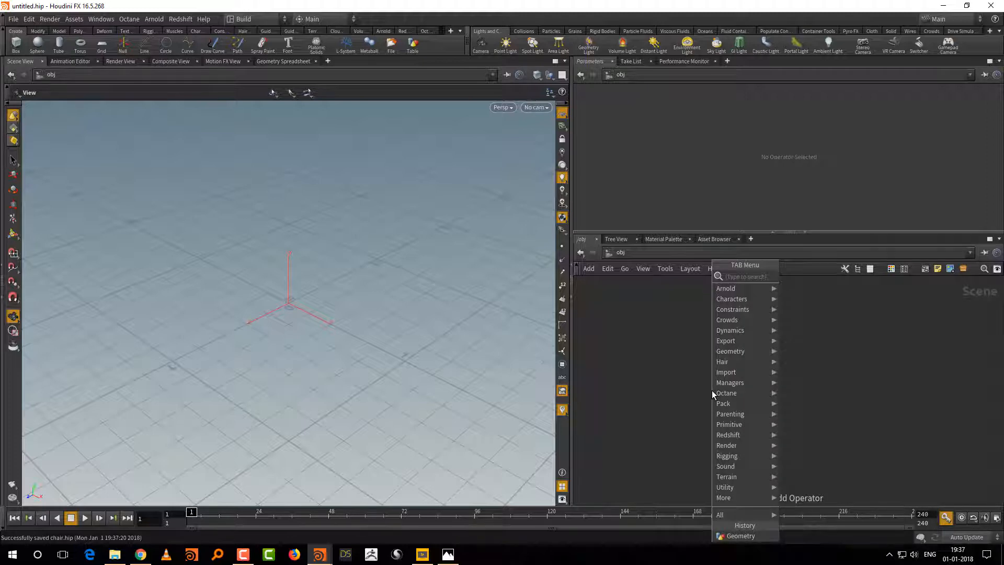
type("geo")
key("Return")
left_click(711, 393)
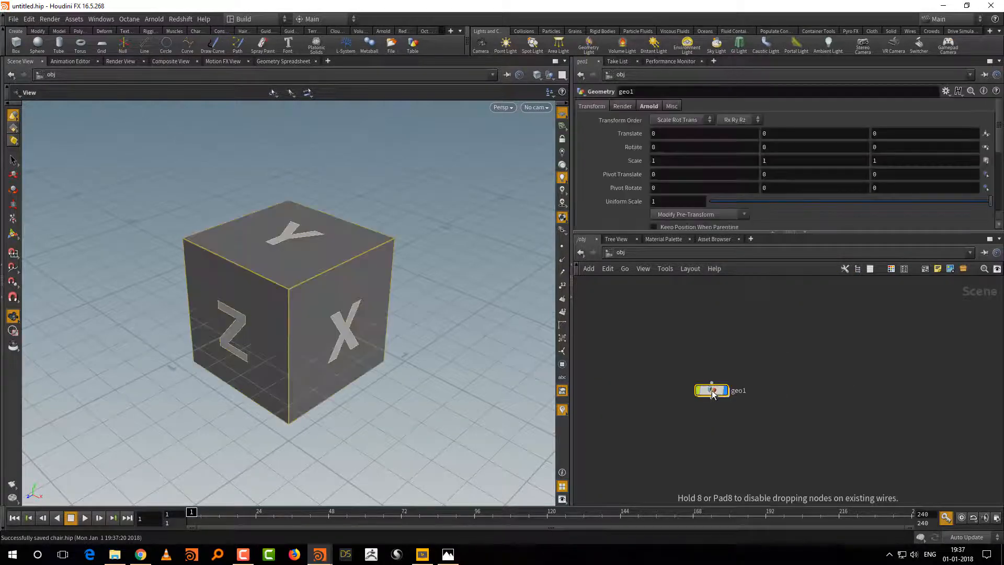
double_click(712, 391)
key("Delete")
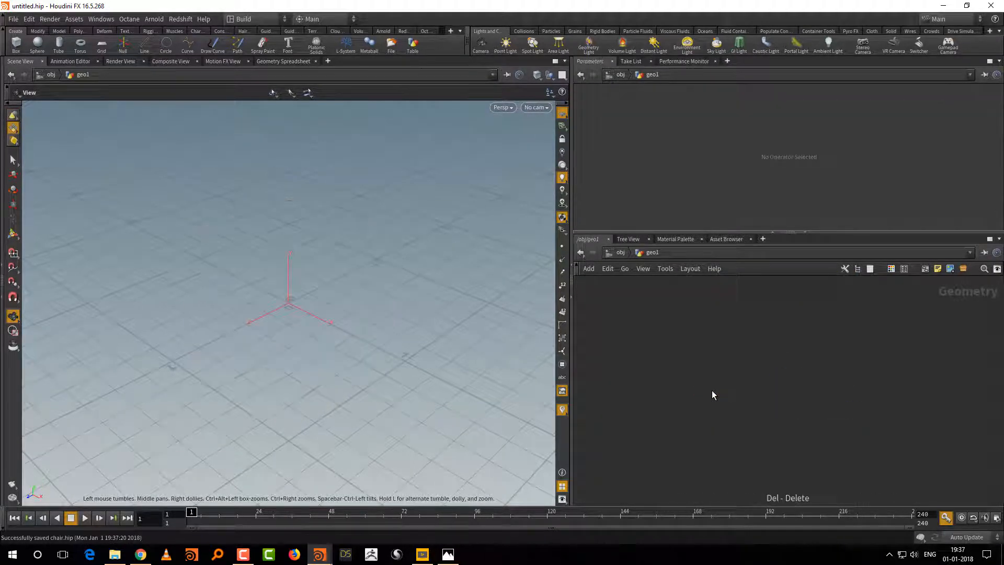
Step: Add a Grid node to the empty geometry network
key("Tab")
type("gri")
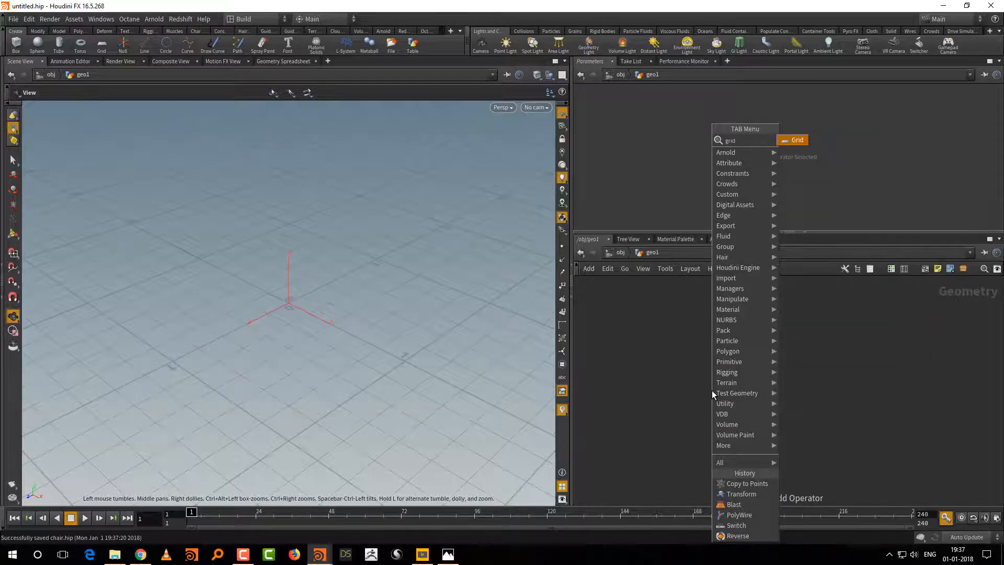
key("Return")
left_click(712, 392)
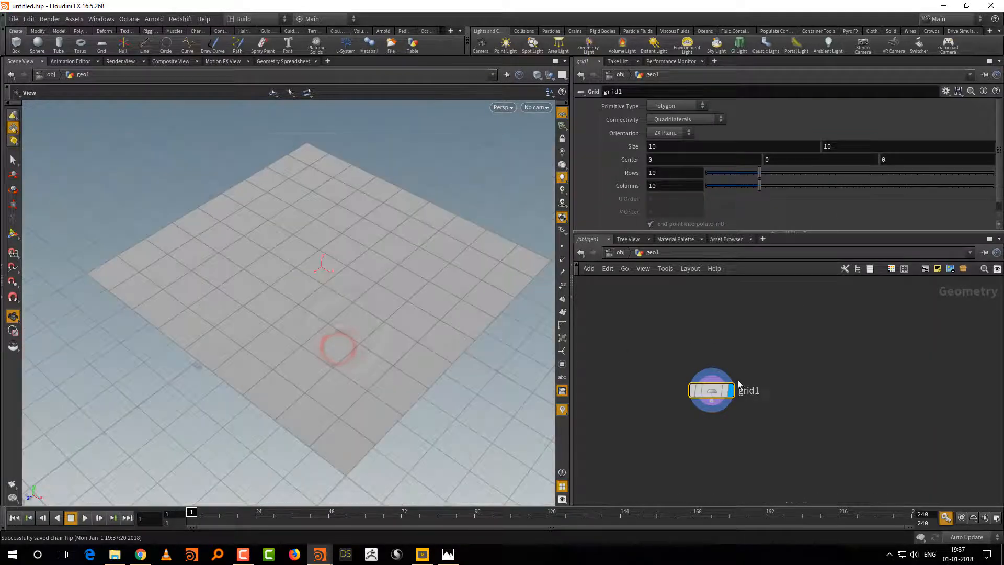
left_click_drag(706, 391, 754, 361)
Step: Enlarge the parameter area and set the grid's size to 1 by 1
left_click_drag(740, 232, 729, 270)
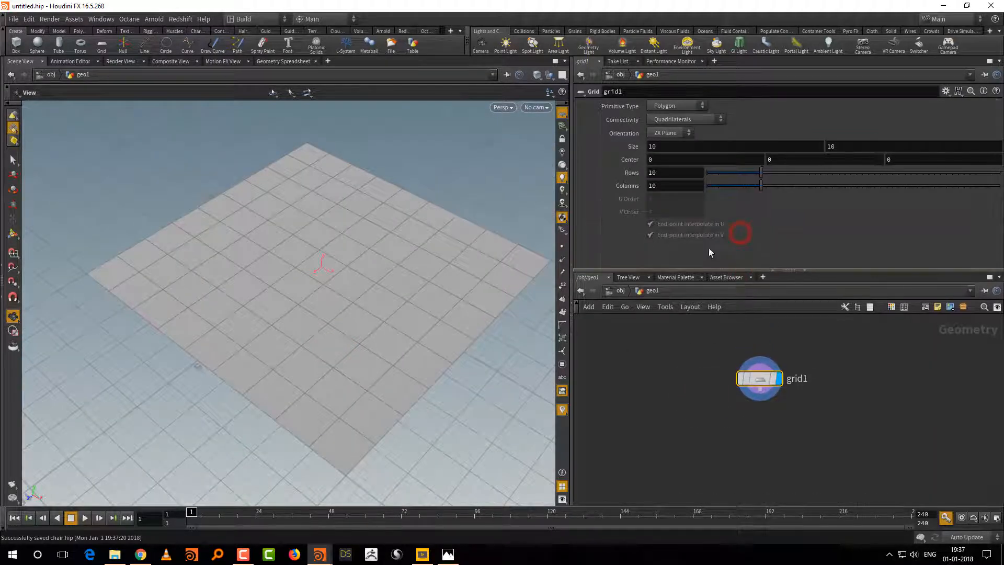
left_click_drag(666, 147, 594, 182)
type("1")
key("Tab")
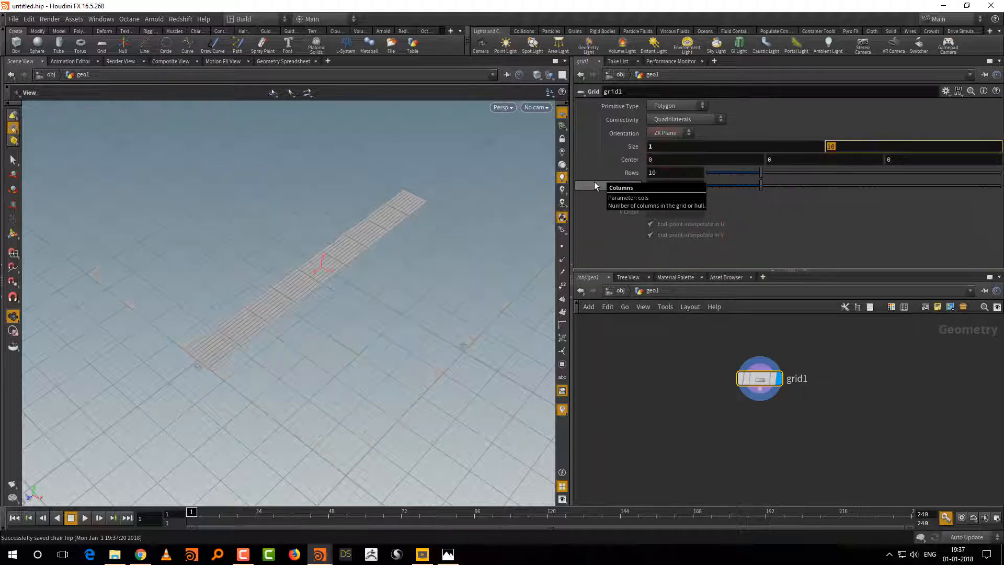
type("1")
key("Return")
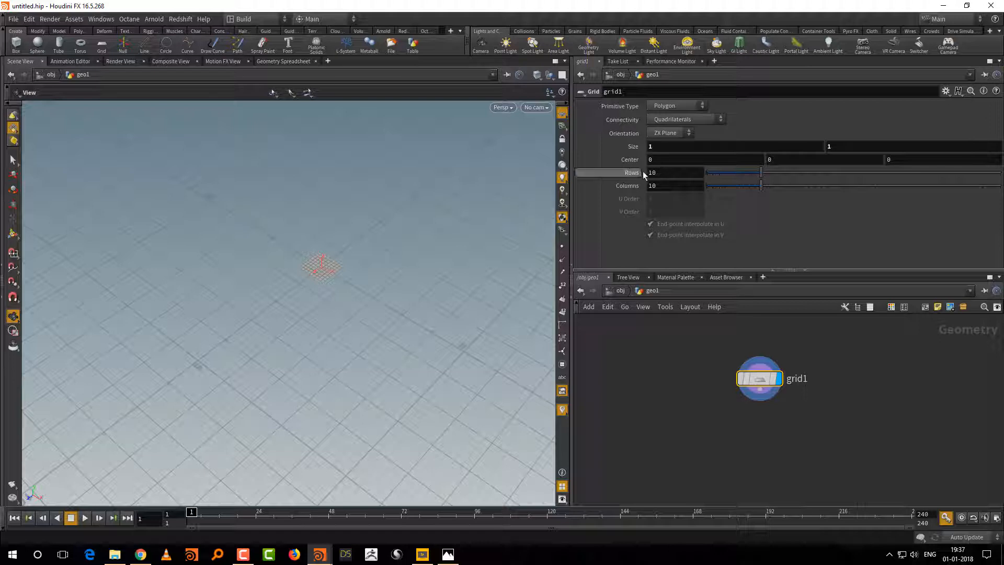
Step: Set the grid's rows and columns to 2 each
double_click(670, 172)
type("2")
key("Tab")
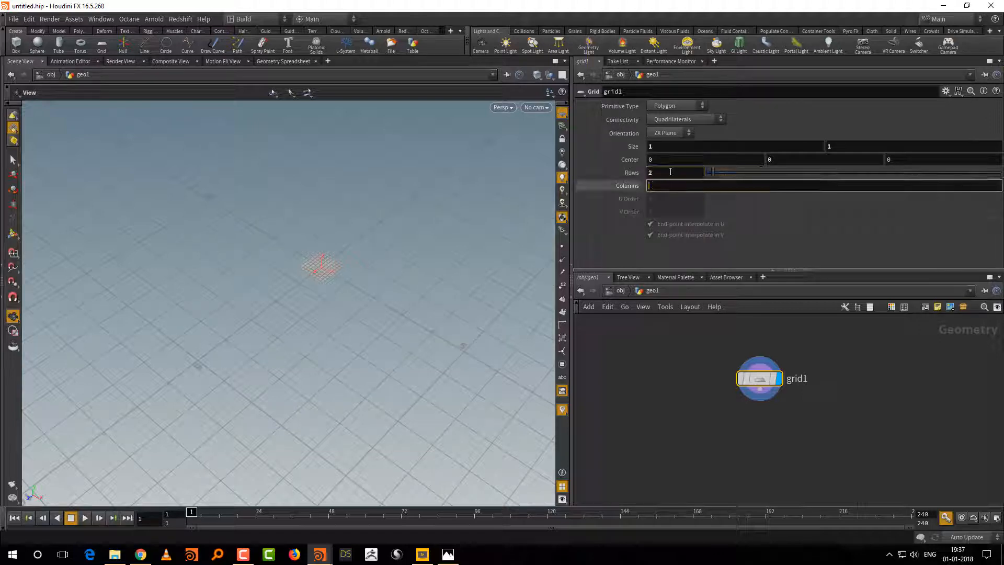
type("2")
key("Return")
Step: Add a Line node beside the grid node
middle_click_drag(700, 426, 723, 413)
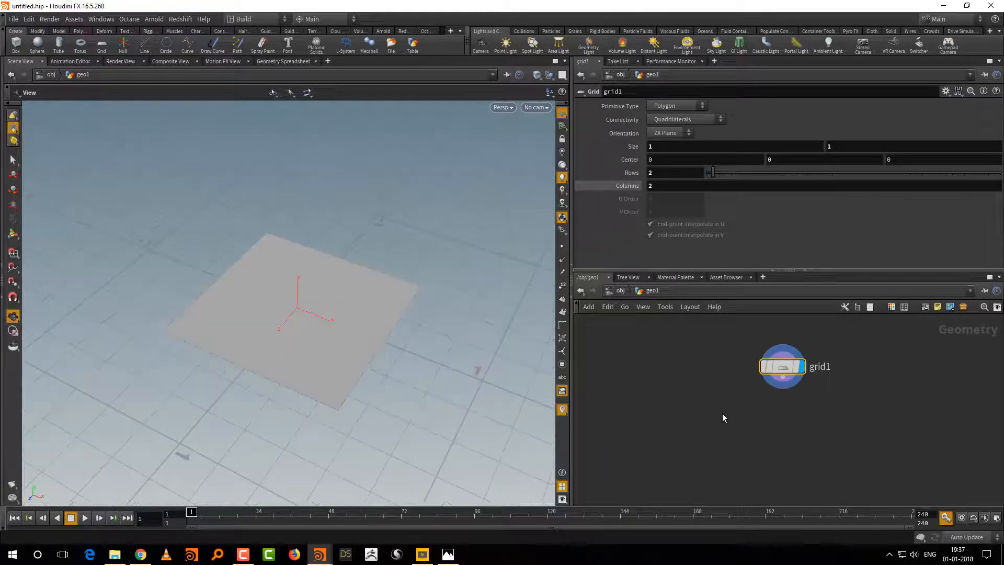
right_click_drag(723, 414, 723, 423)
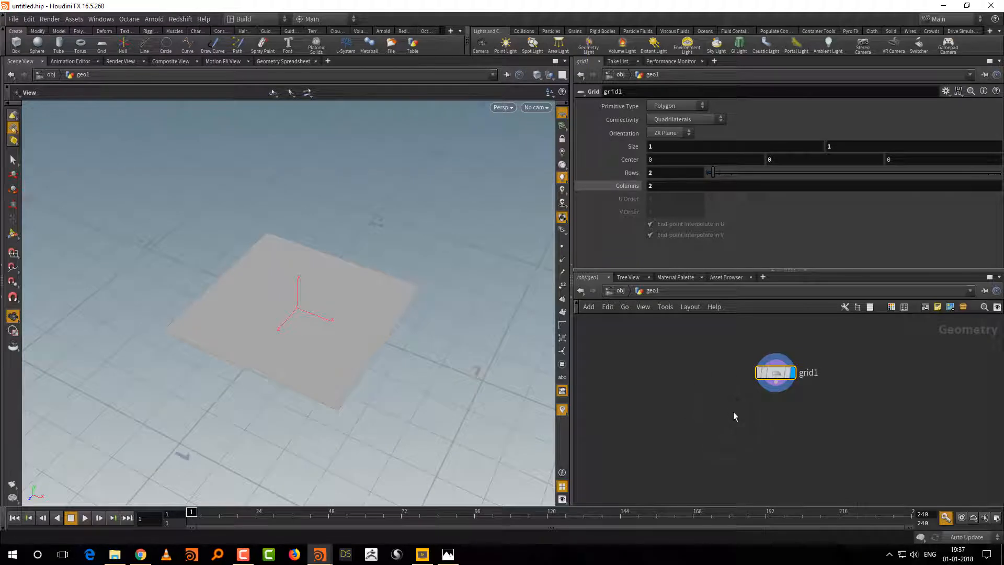
key("Tab")
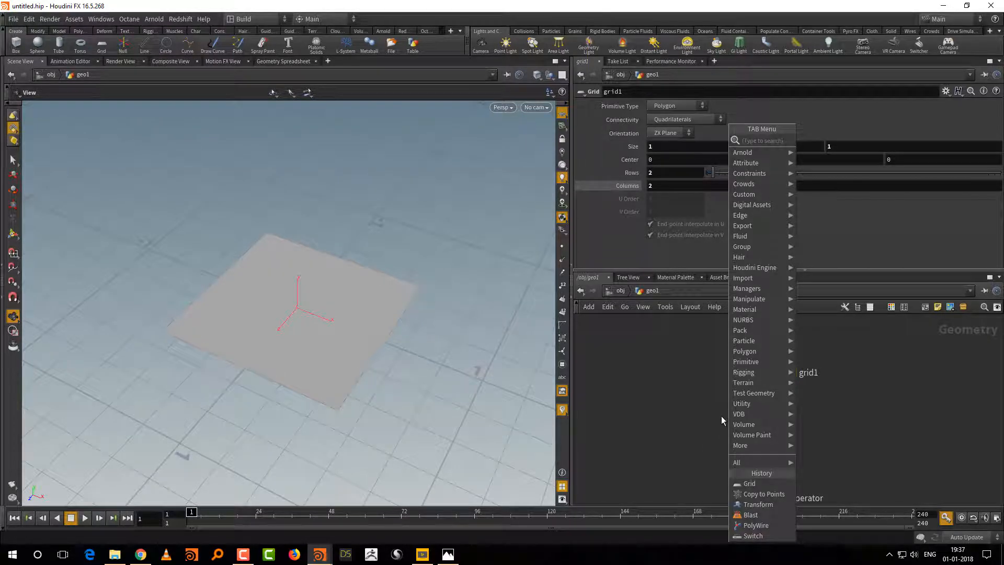
type("li")
key("Return")
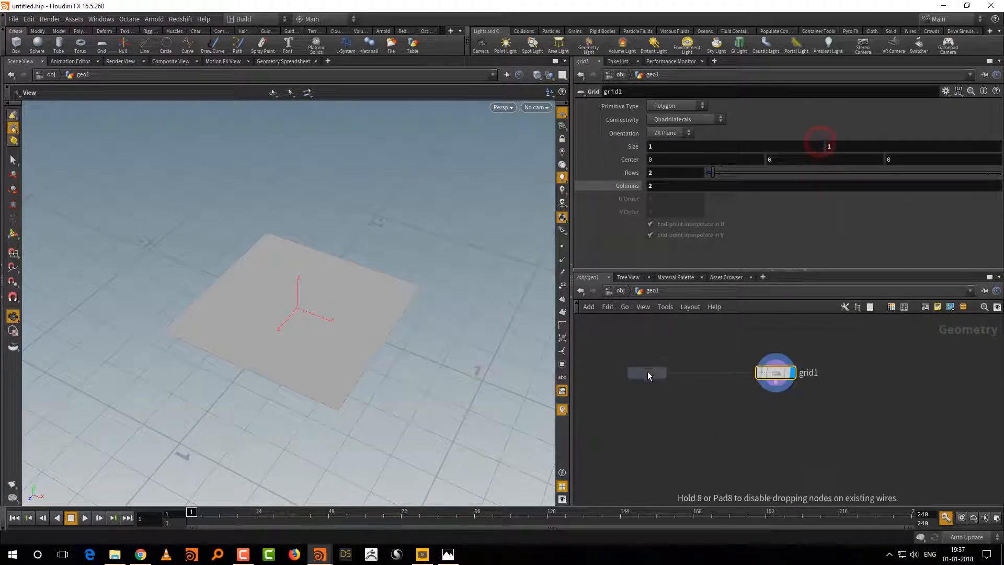
left_click(647, 371)
Step: Turn on the display of points in the viewport
left_click(562, 247)
scroll(443, 354, "down", 2)
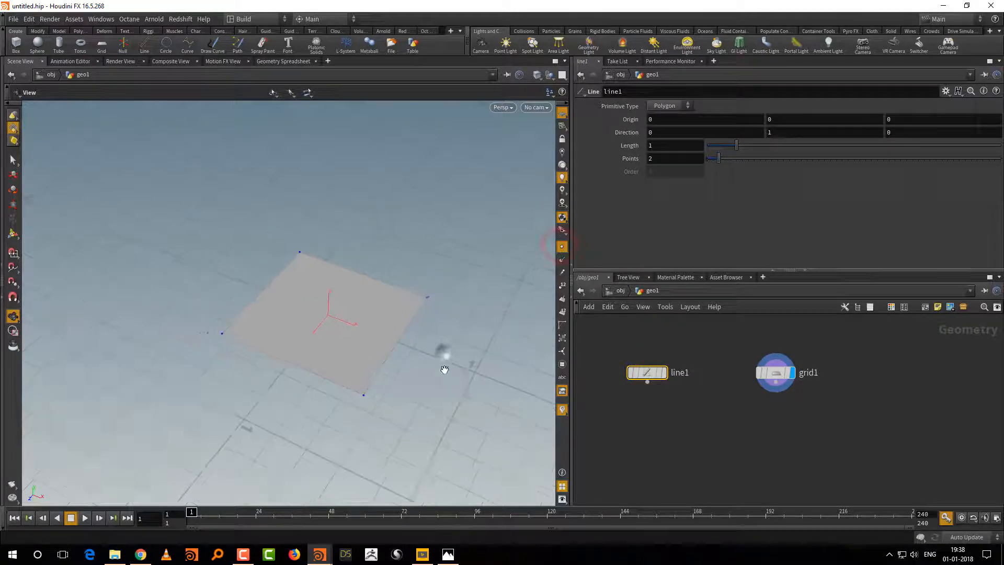
left_click_drag(443, 354, 476, 374)
Step: Add a Copy to Points node with the line as source and the grid as target points, and display it
key("Tab")
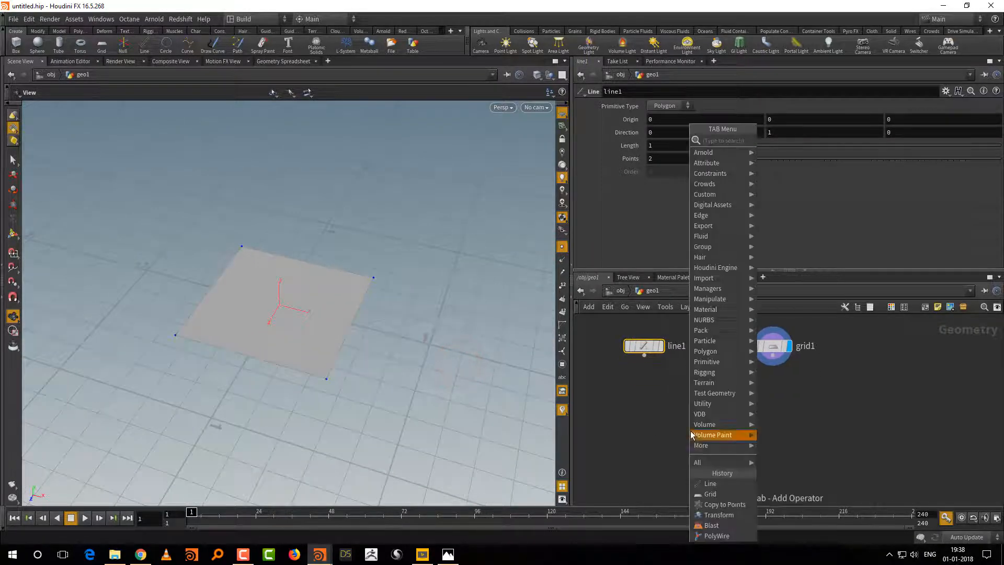
type("cop")
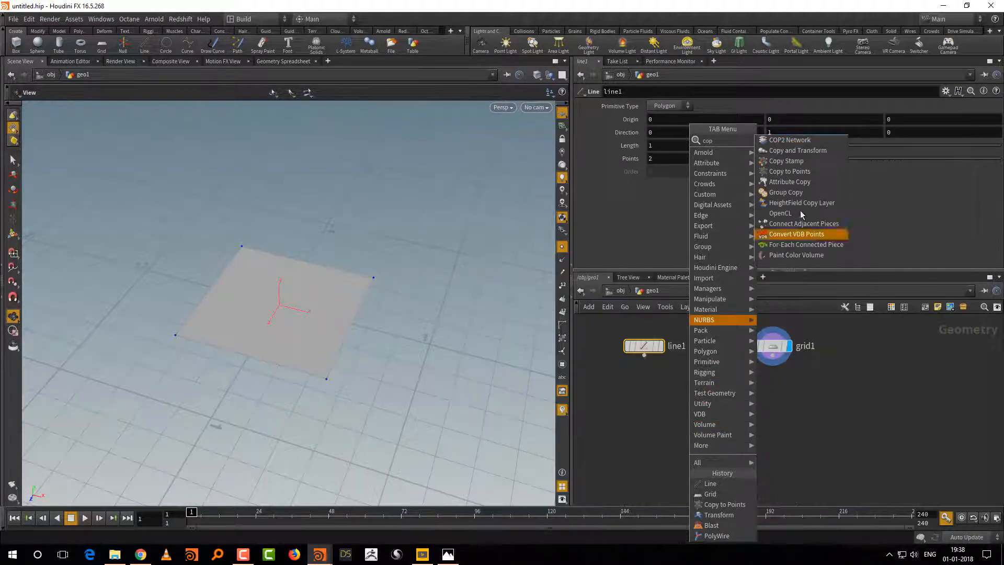
left_click(803, 173)
left_click(707, 438)
left_click_drag(644, 355, 699, 429)
left_click_drag(772, 357, 714, 428)
left_click(723, 438)
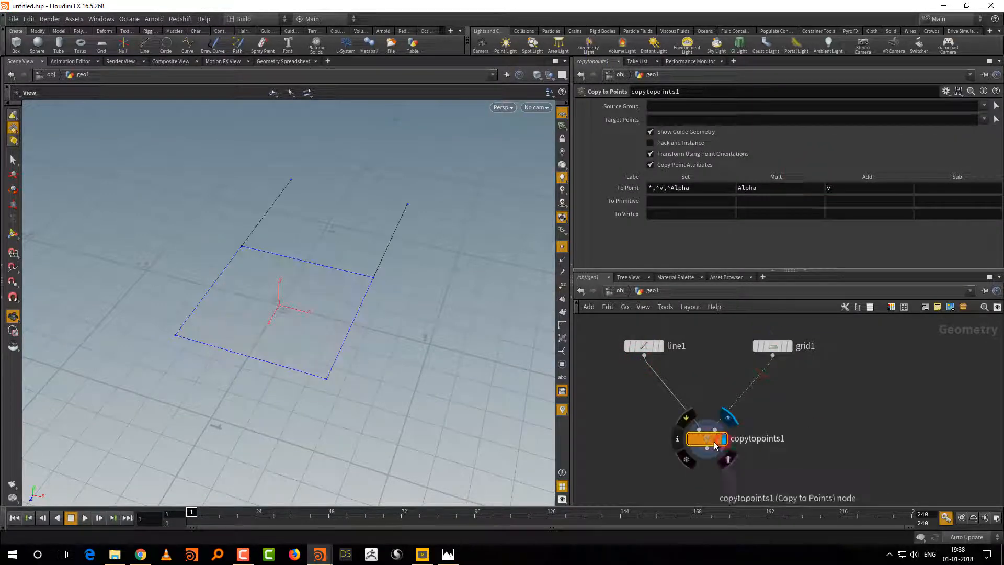
left_click_drag(452, 277, 396, 268)
Step: Insert an Add node between the grid and the target input of the Copy to Points node
middle_click_drag(737, 433, 735, 416)
left_click_drag(706, 423, 701, 475)
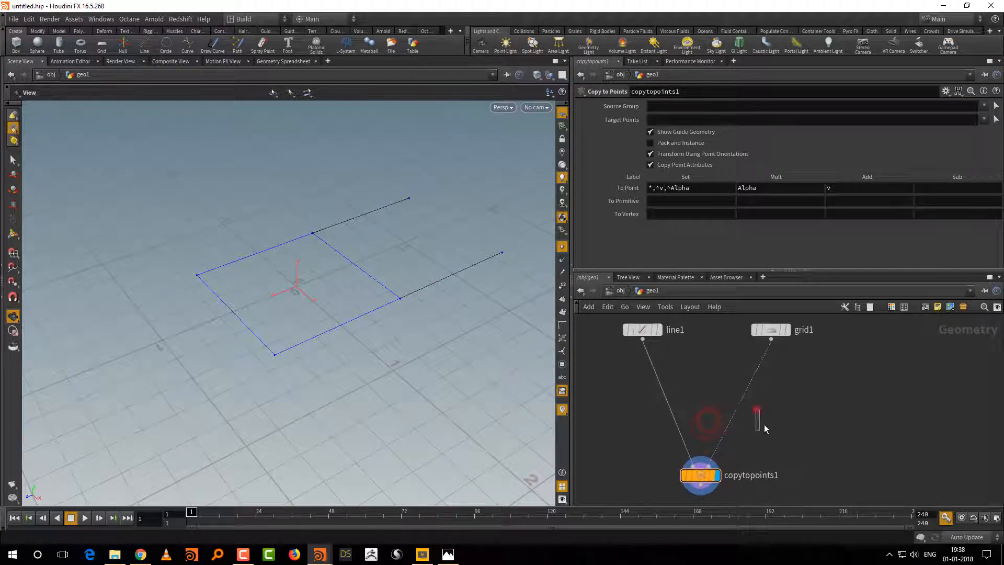
right_click(763, 412)
type("add")
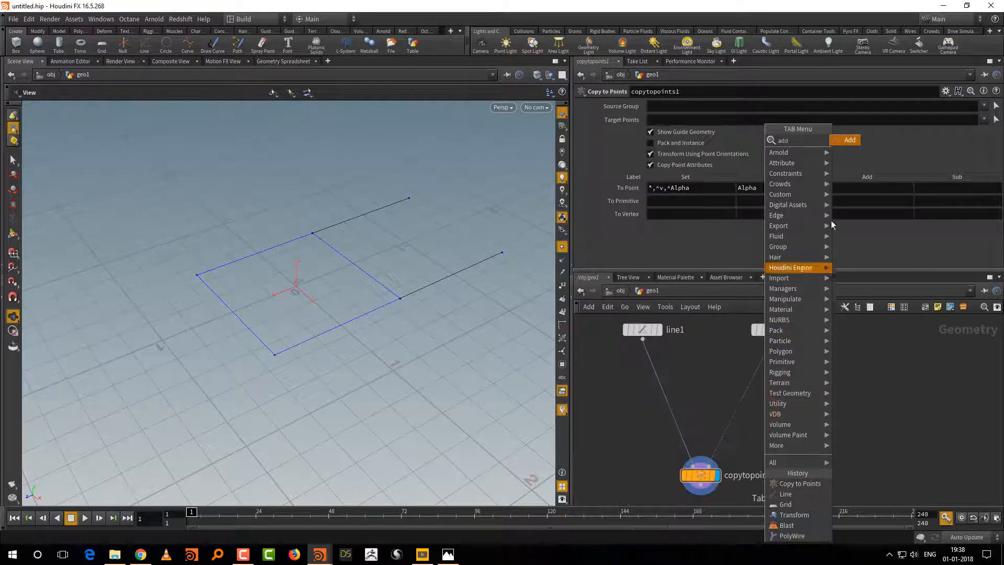
left_click(854, 138)
left_click(748, 387)
left_click_drag(749, 387, 767, 401)
left_click(821, 361)
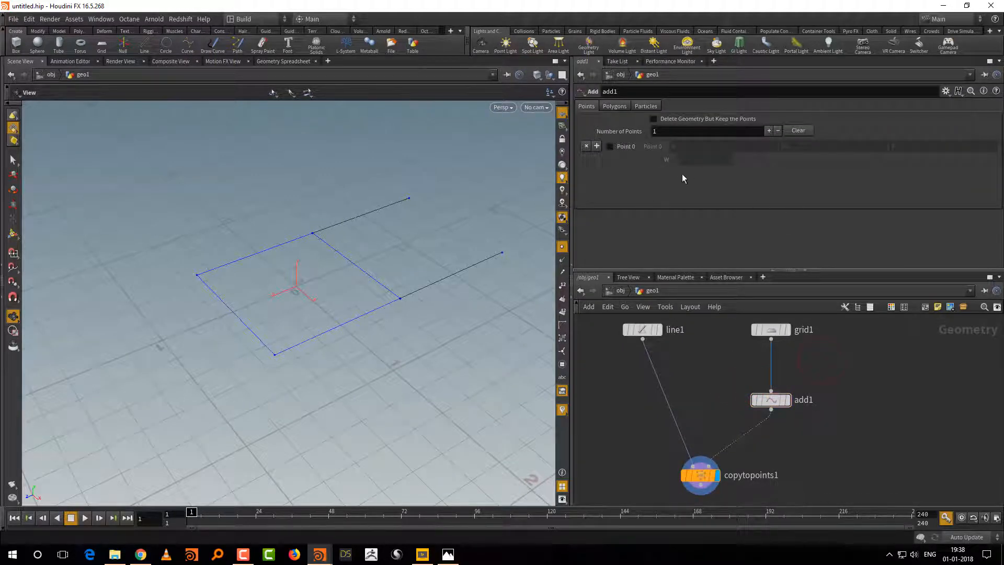
Step: Make the Add node delete geometry but keep the points, and shift it down the network
left_click(700, 118)
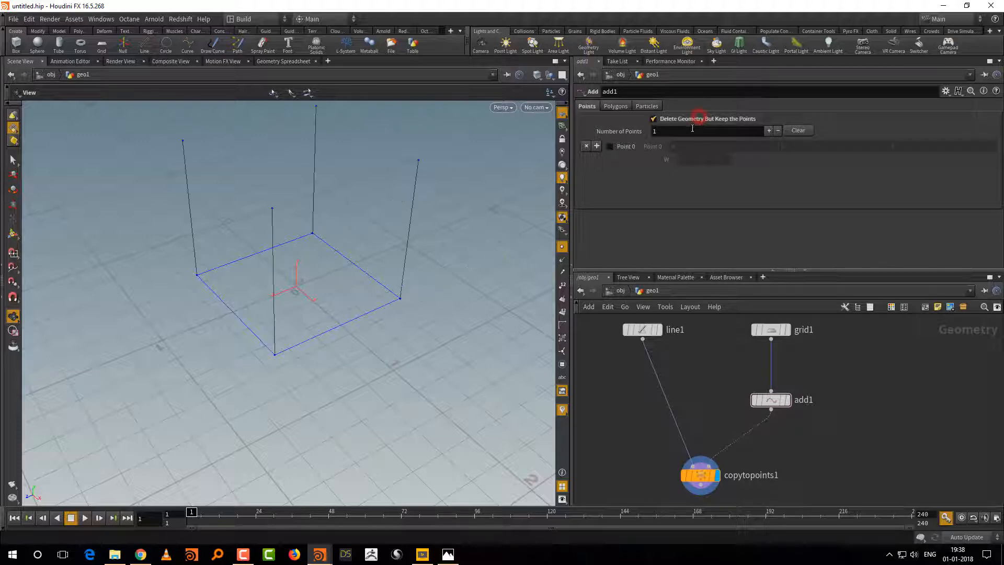
left_click_drag(442, 287, 431, 355)
left_click_drag(769, 400, 769, 420)
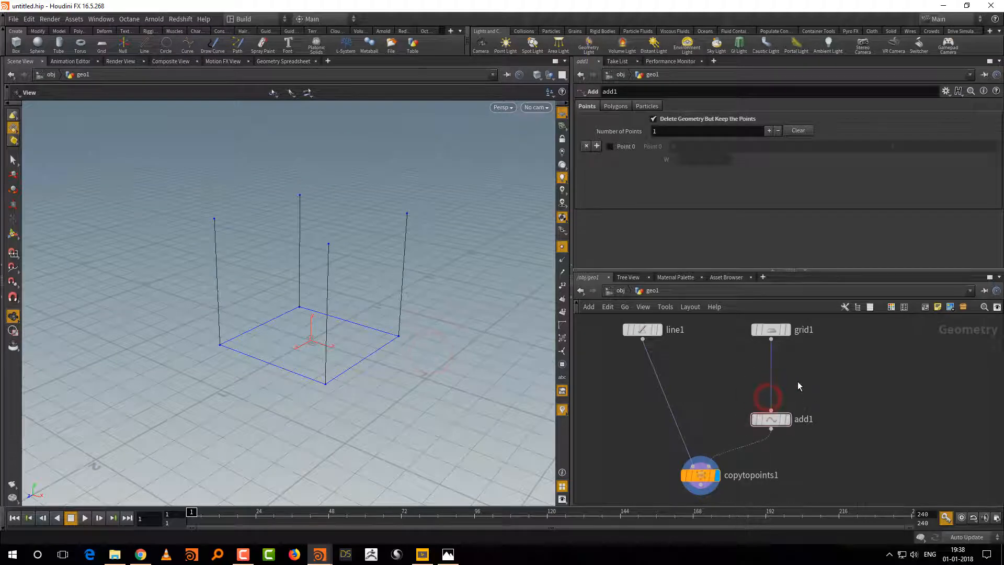
Step: Insert a Transform node between the line and the Copy to Points node and rename it leg_ht
key("Tab")
mouse_move(818, 293)
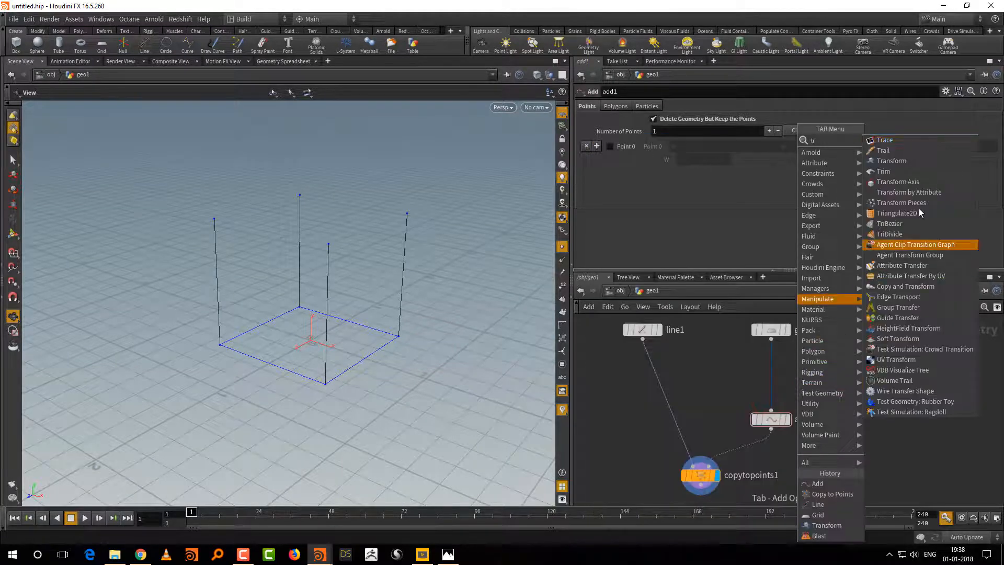
left_click(925, 164)
left_click(642, 382)
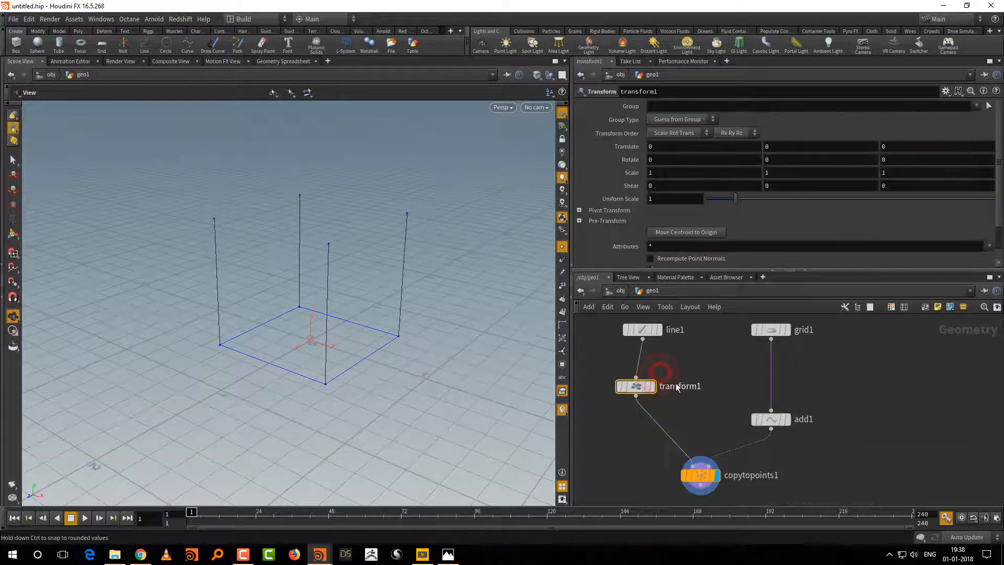
double_click(676, 385)
type("leg_ht")
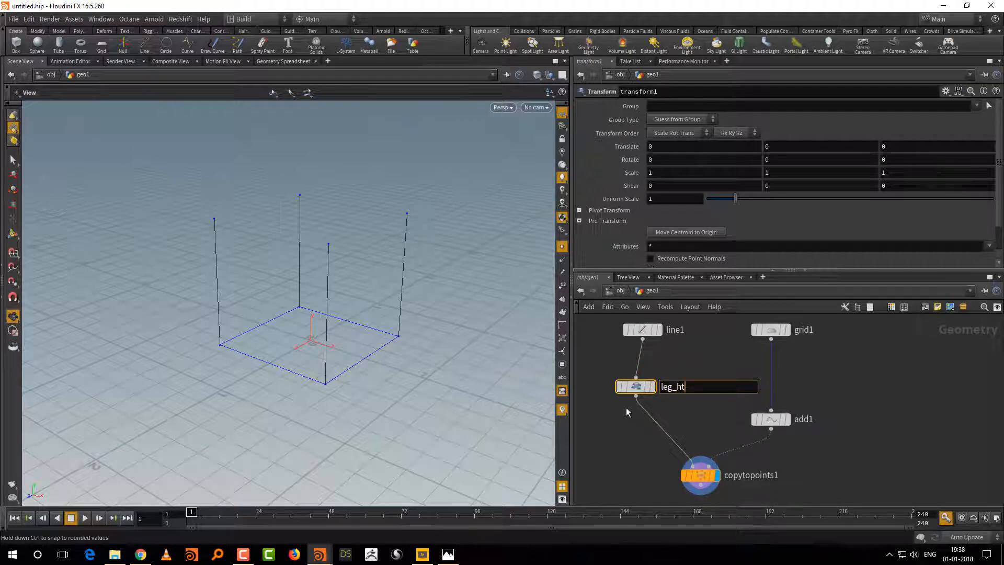
key("Return")
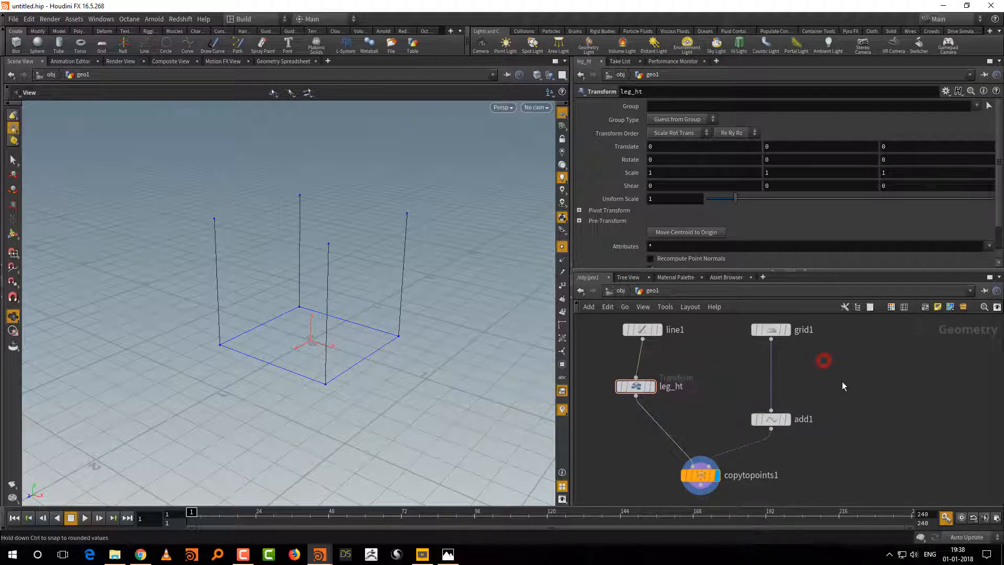
Step: Insert a Transform node between the grid and the Add node and rename it base_size
key("Tab")
type("tr")
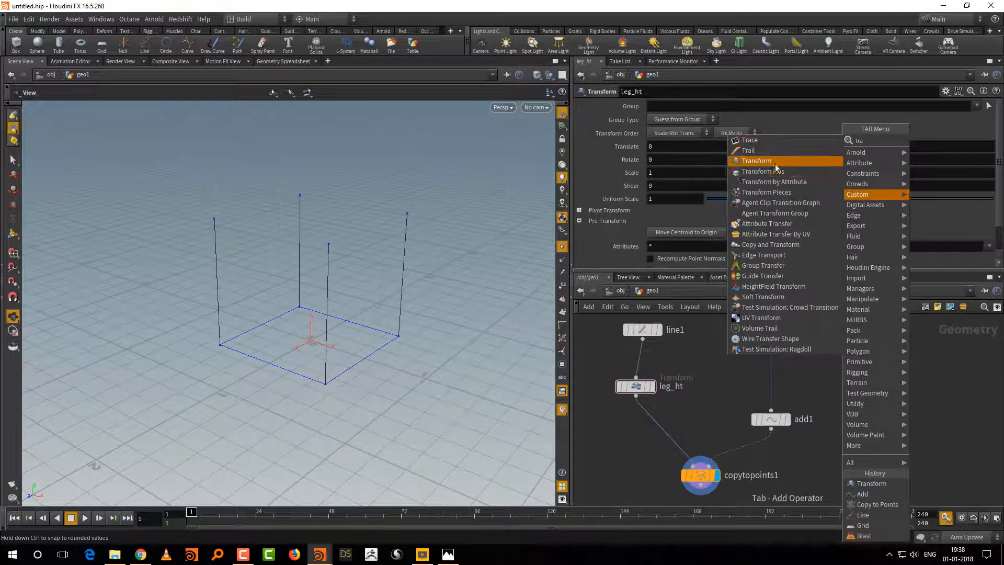
left_click(758, 161)
left_click(778, 374)
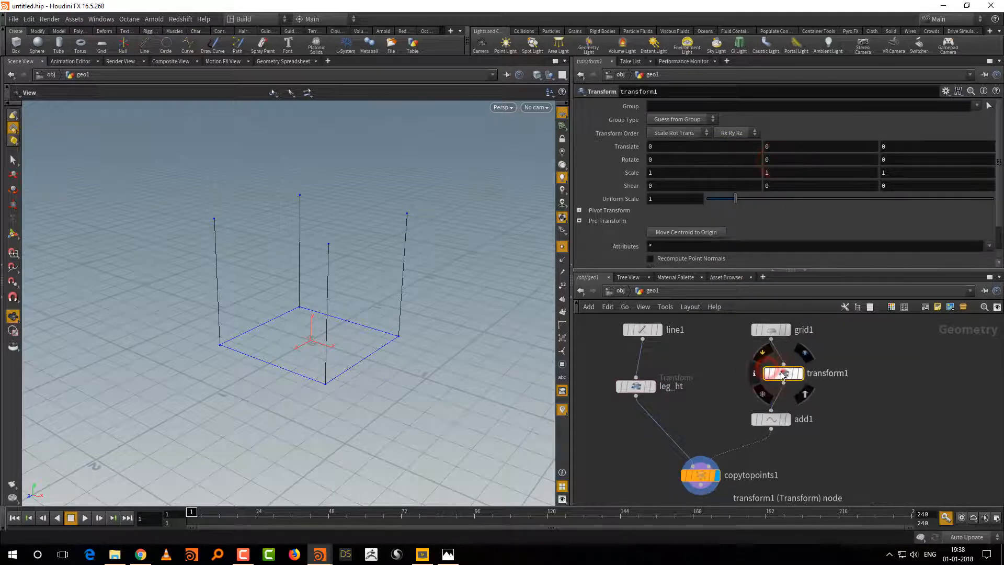
left_click(813, 374)
type("base_size")
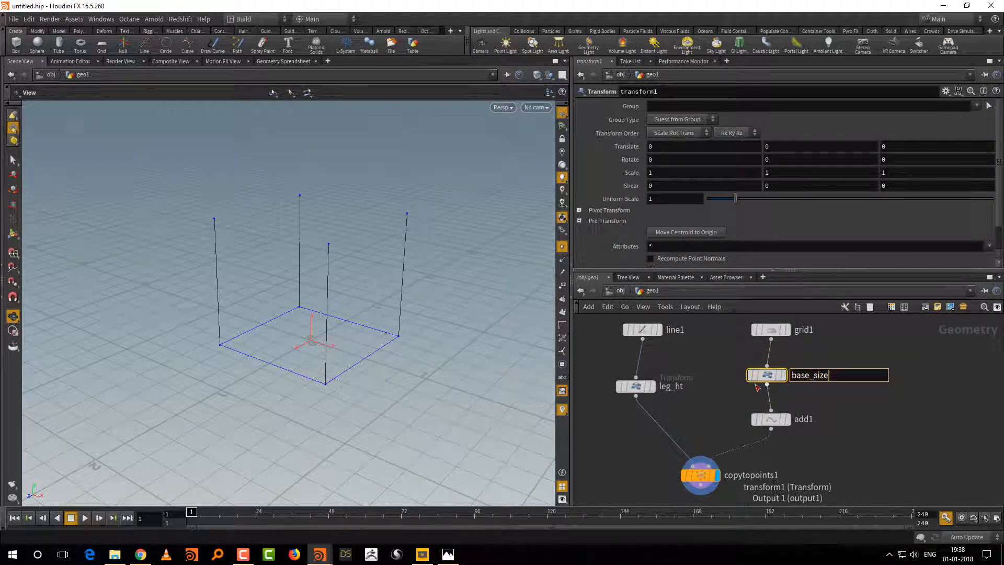
key("Return")
Step: Enlarge the network area and tidy the position of the Add node
scroll(865, 336, "down", 3)
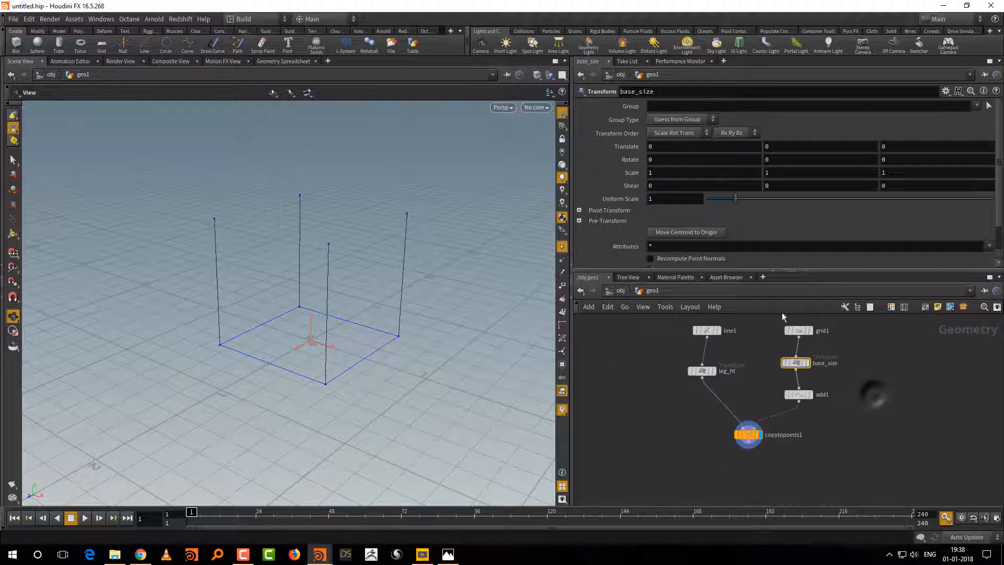
left_click(750, 272)
left_click(600, 278)
left_click_drag(674, 270, 674, 240)
middle_click_drag(809, 356, 802, 365)
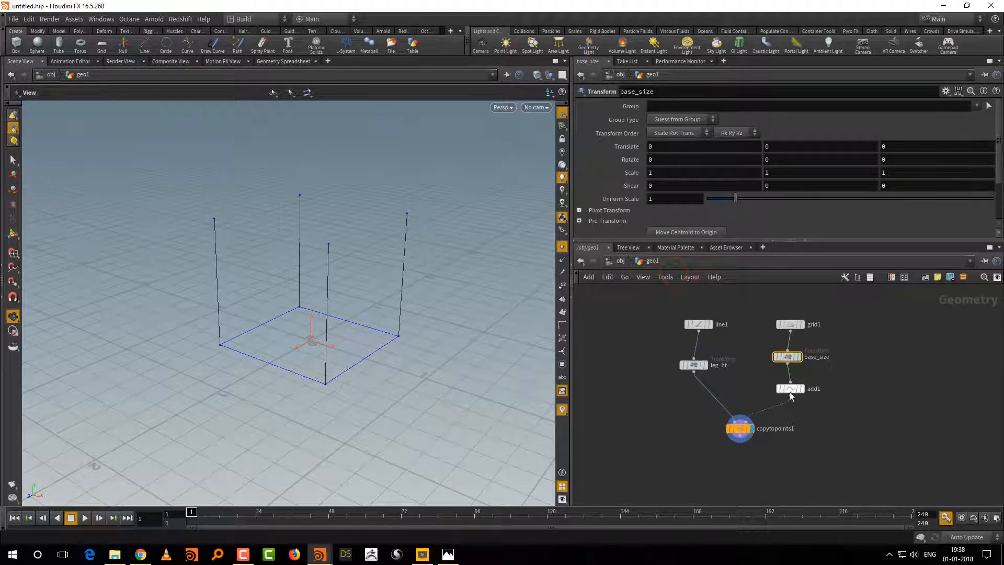
left_click_drag(789, 389, 780, 393)
middle_click_drag(843, 402, 814, 385)
Step: Branch a new Transform node off base_size and rename it size
key("Tab")
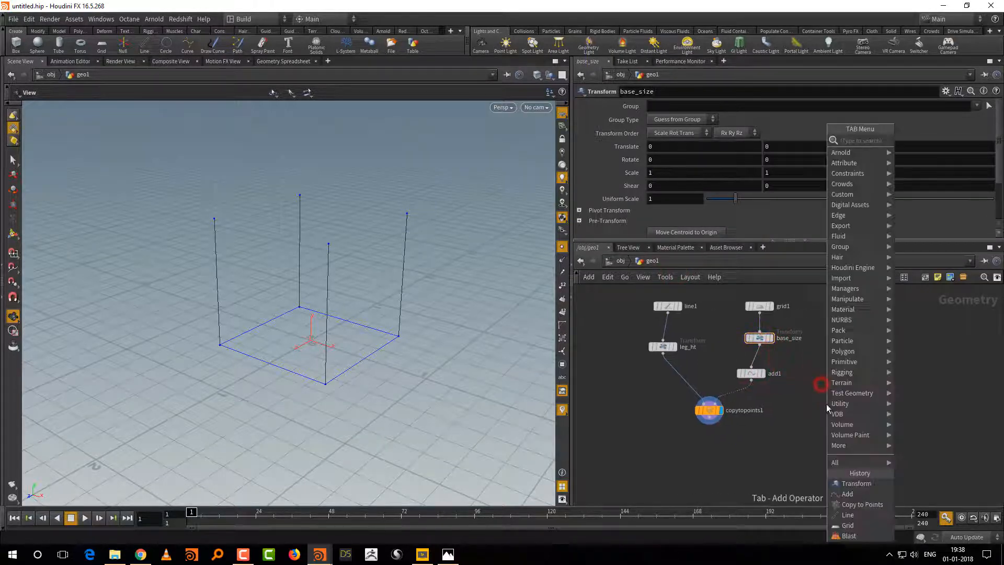
type("tr")
left_click(741, 161)
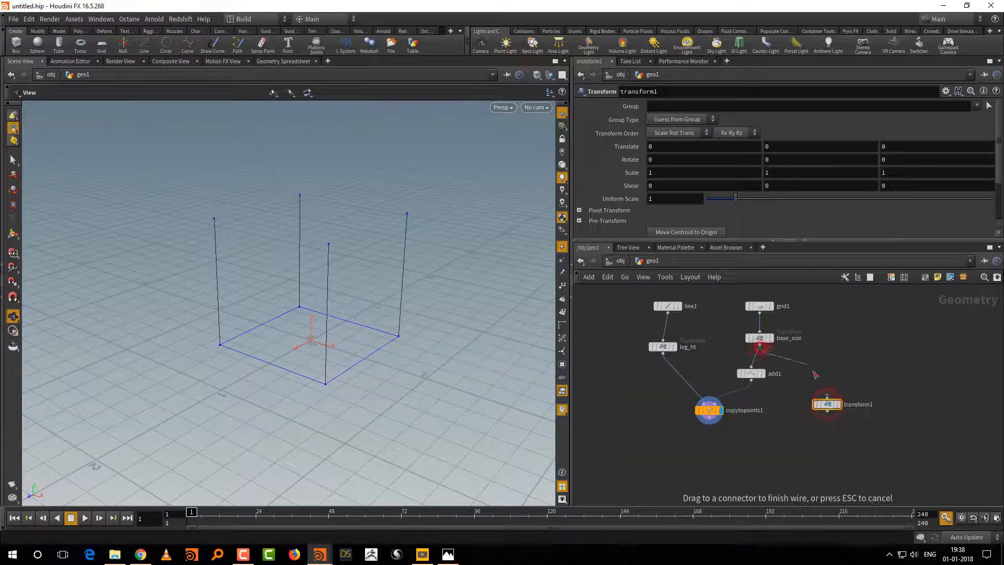
left_click(859, 405)
left_click(859, 405)
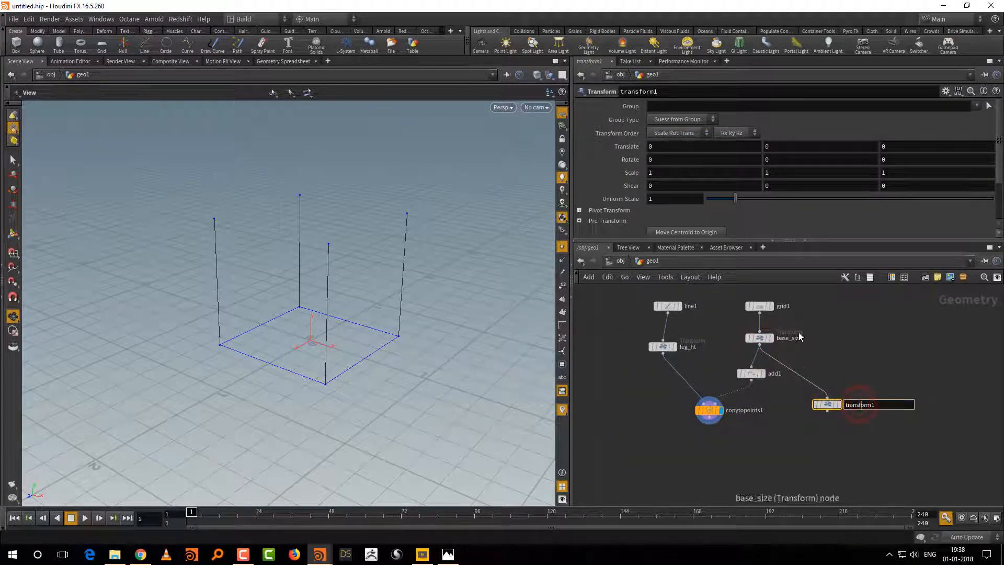
left_click_drag(888, 405, 827, 409)
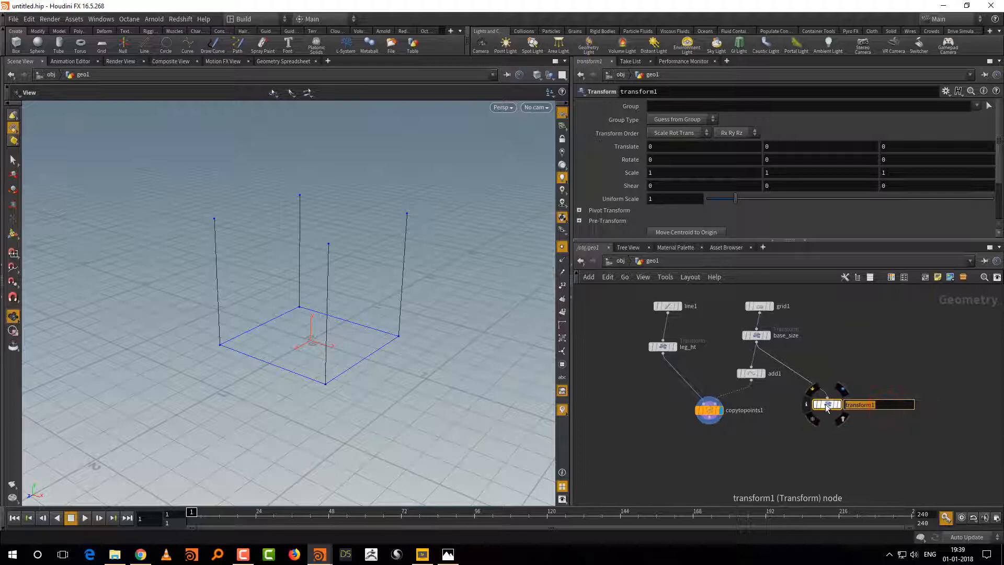
type("size")
key("Return")
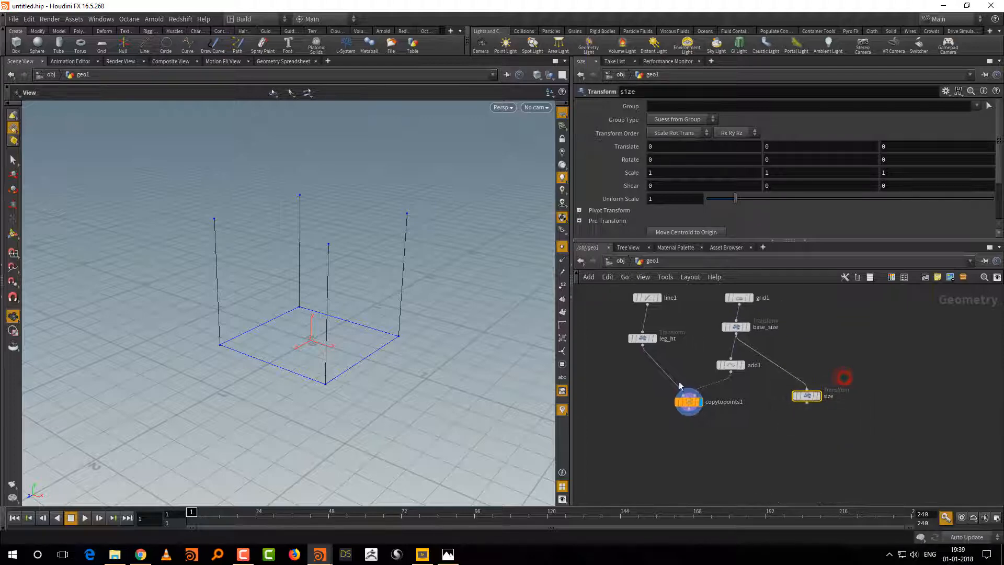
Step: Scale the size node with the viewport handles to about 1.33 in X and 1.53 in Z
key("Return")
key("e")
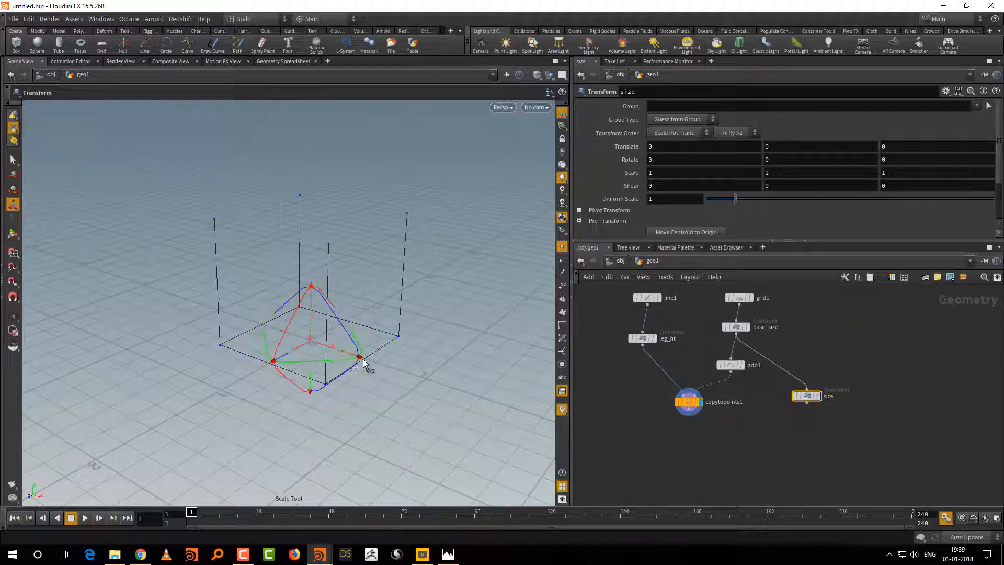
left_click_drag(352, 356, 351, 355)
left_click_drag(286, 354, 281, 356)
scroll(848, 429, "up", 3)
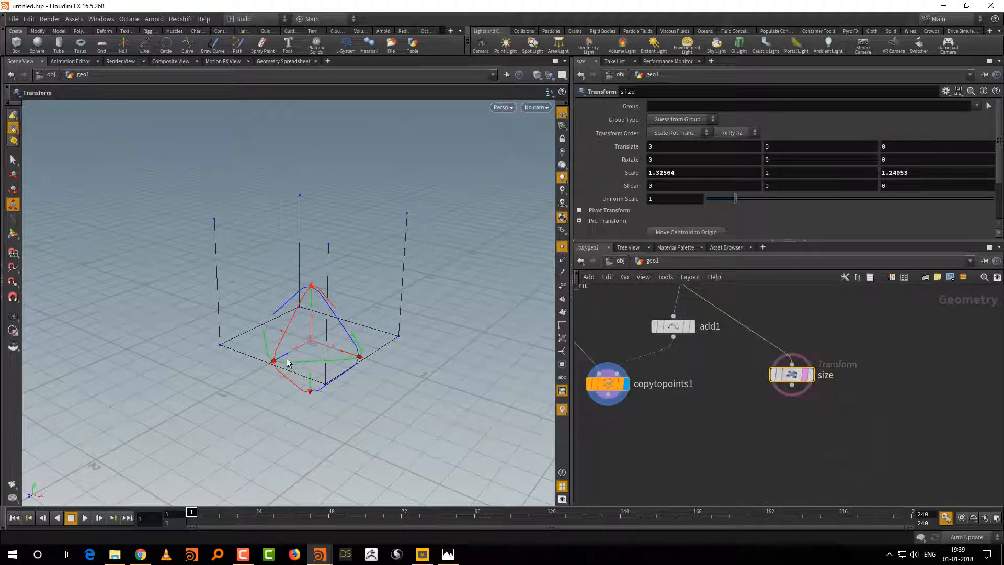
left_click_drag(287, 362, 277, 360)
Step: Display the size node and set its X and Z scale to 1.1
left_click(799, 377)
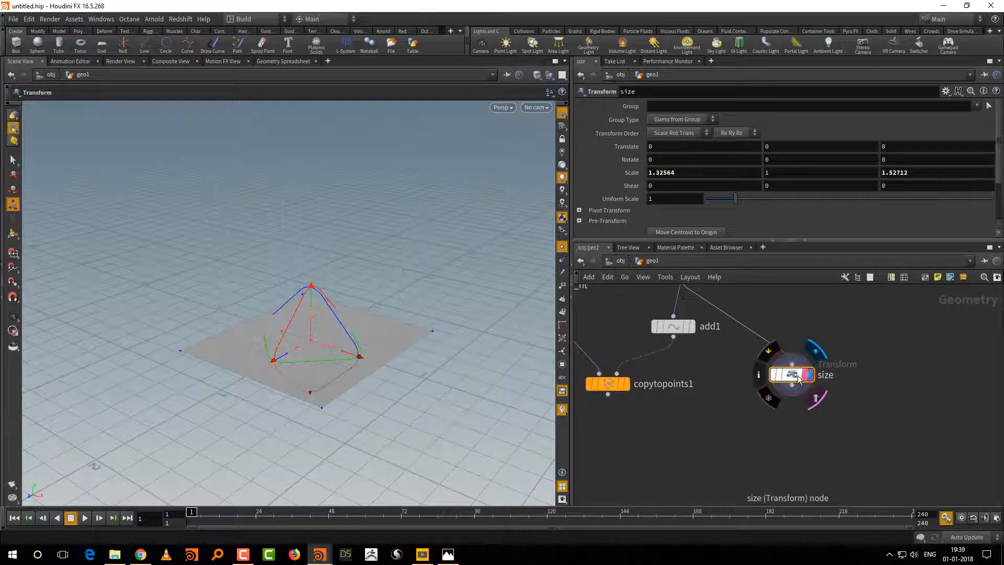
left_click_drag(352, 352, 355, 351)
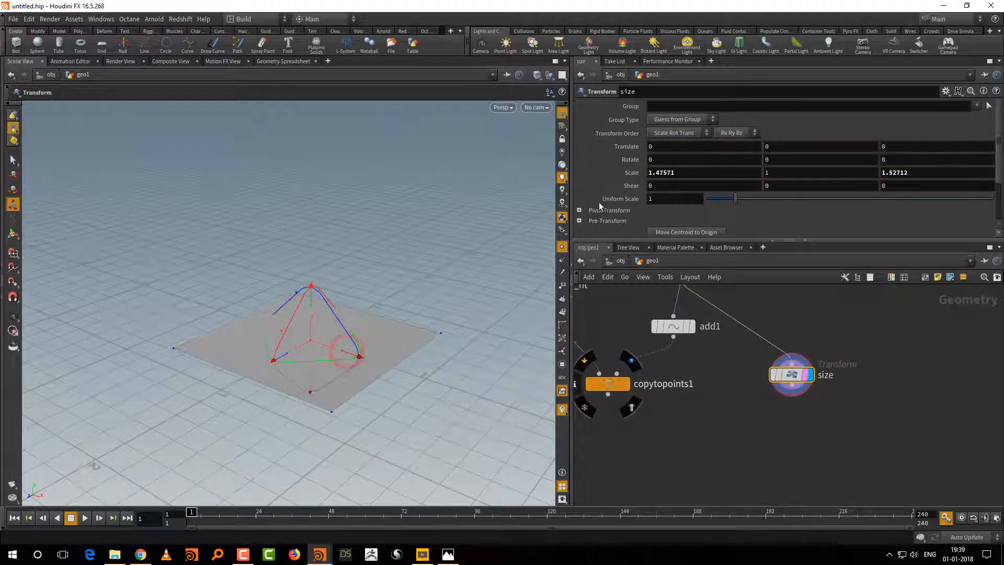
left_click(680, 173)
type("1.")
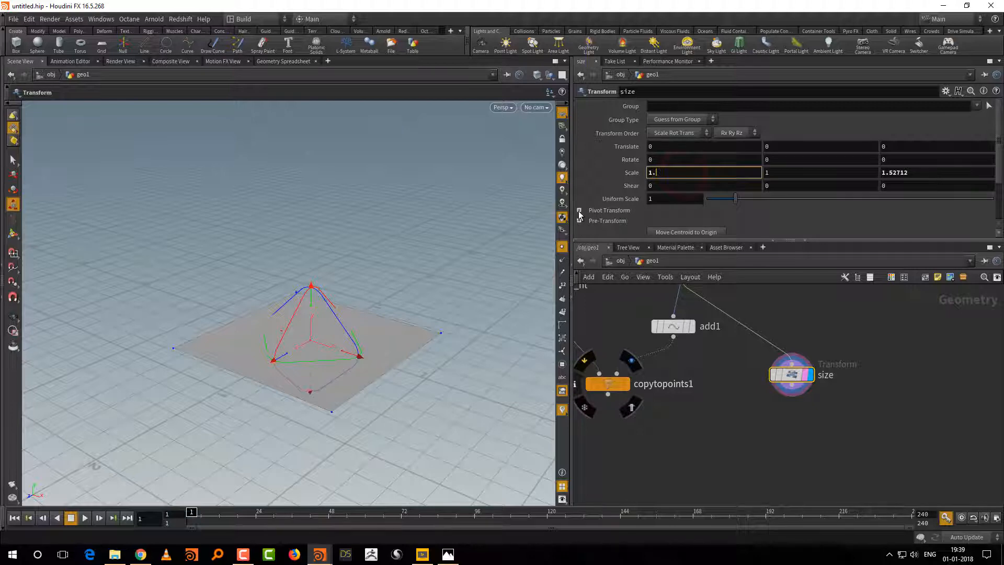
type("1")
key("Tab")
key("Tab")
type("1.1")
key("Return")
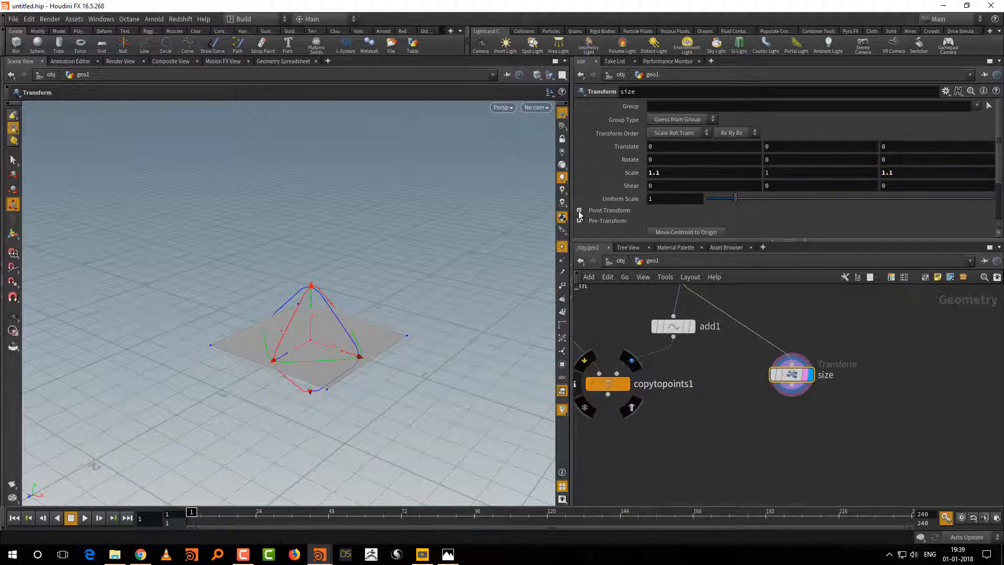
middle_click_drag(749, 420, 753, 460)
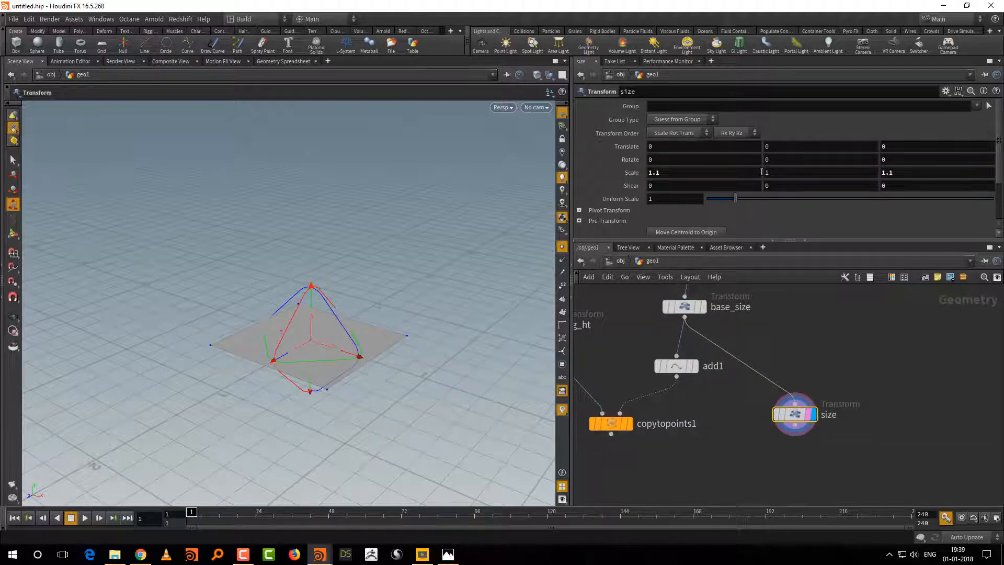
right_click(683, 171)
left_click(707, 229)
Step: Add a Transform node below the size node, wire it to size's output and display it
mouse_move(817, 477)
middle_mouse_down()
mouse_move(813, 446)
mouse_move(769, 437)
middle_mouse_up()
key("Tab")
type("tr")
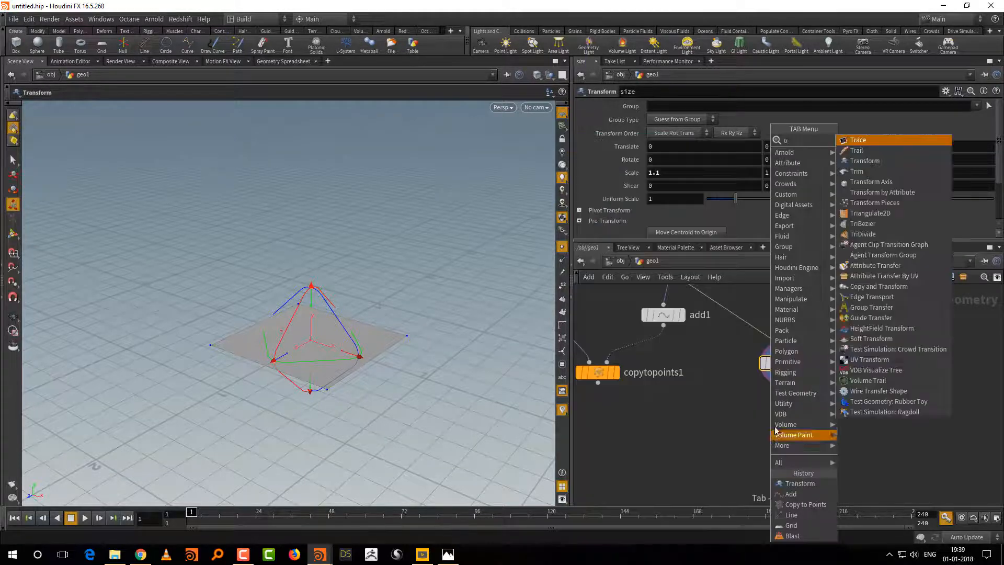
left_click(879, 162)
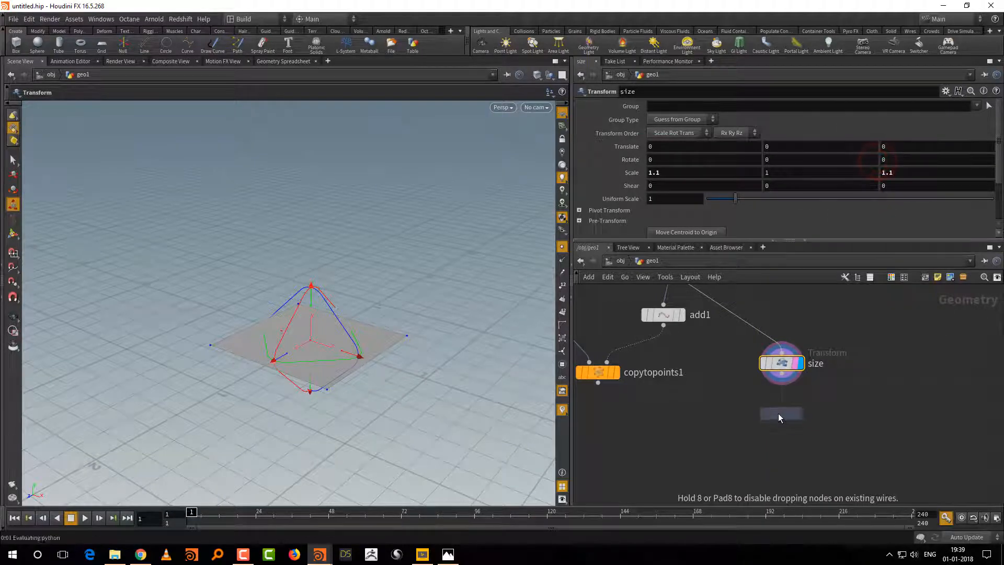
left_click(780, 415)
left_click_drag(783, 382, 782, 403)
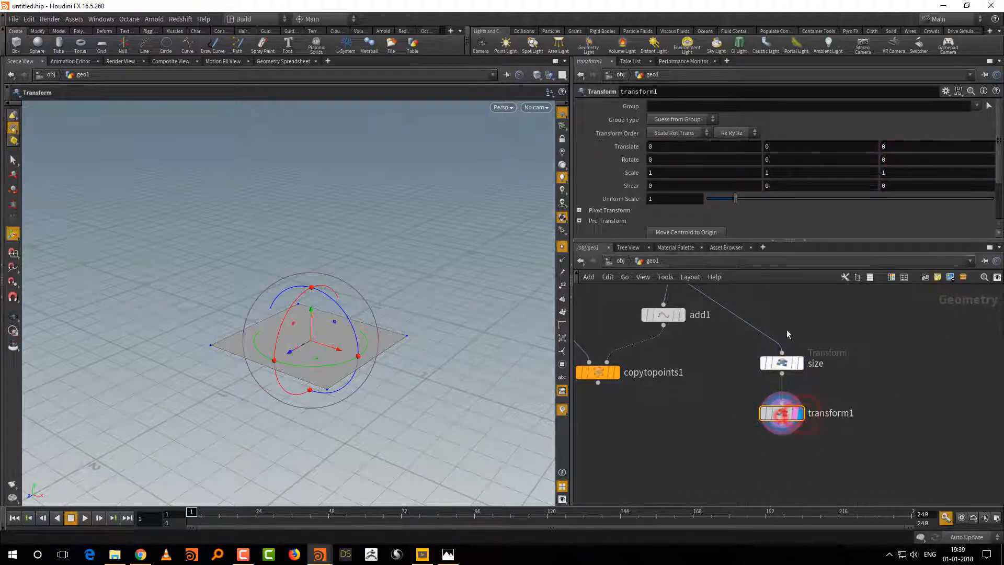
Step: Link transform1's Y translation to the leg_ht node's uniform scale with a relative reference
middle_click_drag(661, 336, 758, 419)
left_click_drag(680, 333, 592, 394)
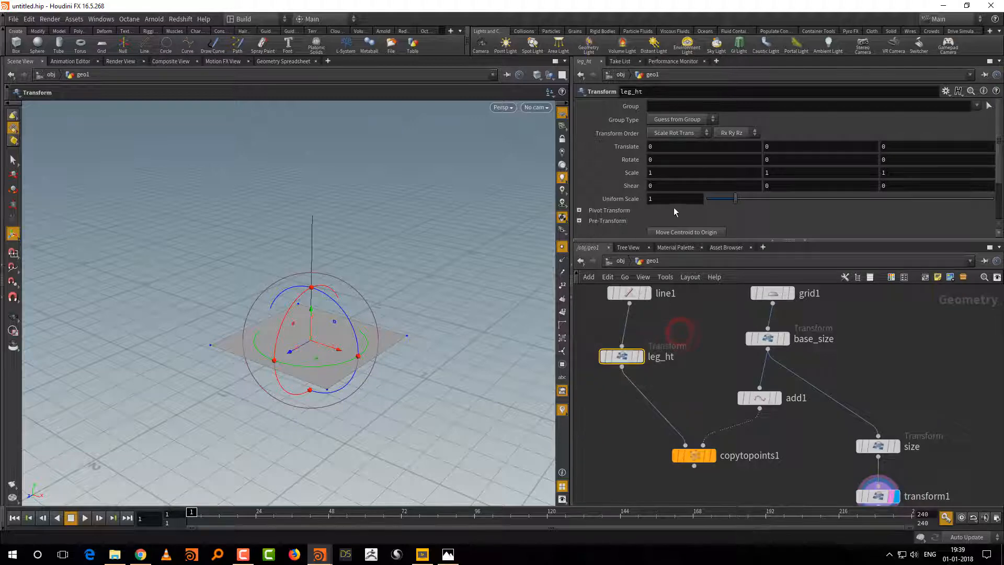
right_click(672, 202)
left_click(695, 260)
middle_click_drag(937, 480, 931, 467)
left_click_drag(928, 469, 867, 484)
right_click(813, 151)
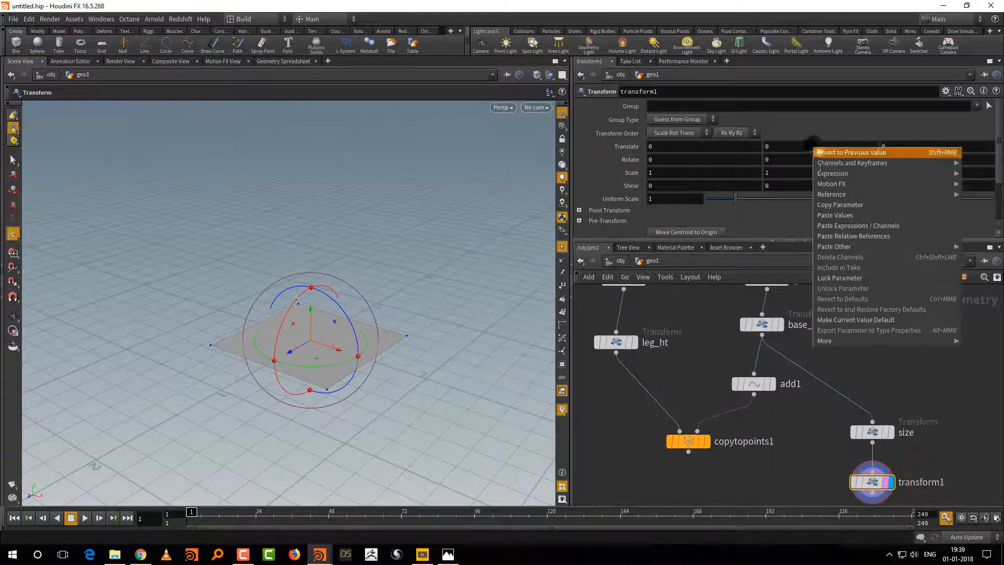
left_click(837, 232)
Step: Add a Merge node that combines copytopoints1 and transform1, and display it
middle_click_drag(813, 424, 787, 391)
key("Tab")
type("mer")
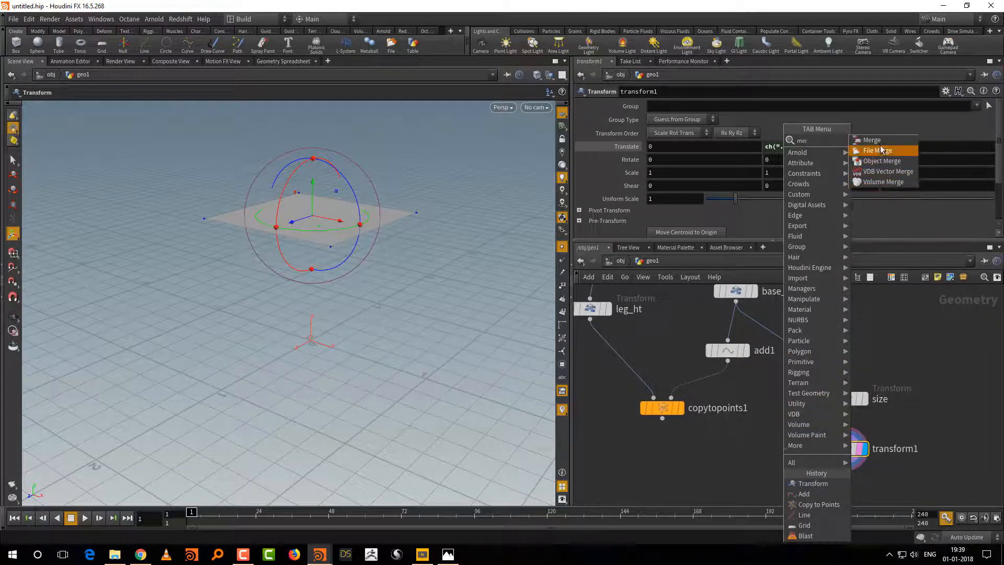
left_click(879, 144)
left_click(741, 484)
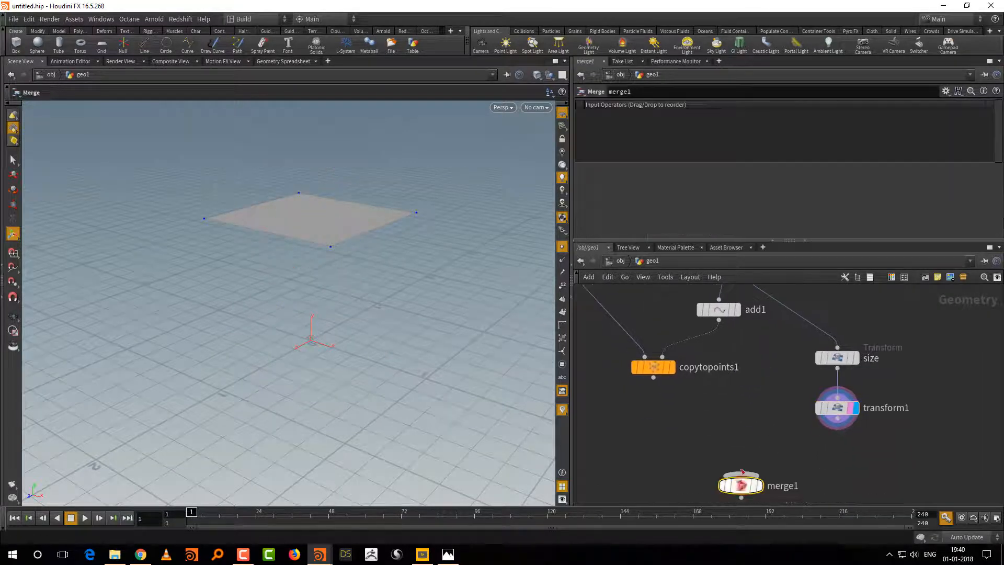
left_click(654, 384)
left_click(740, 480)
left_click(836, 425)
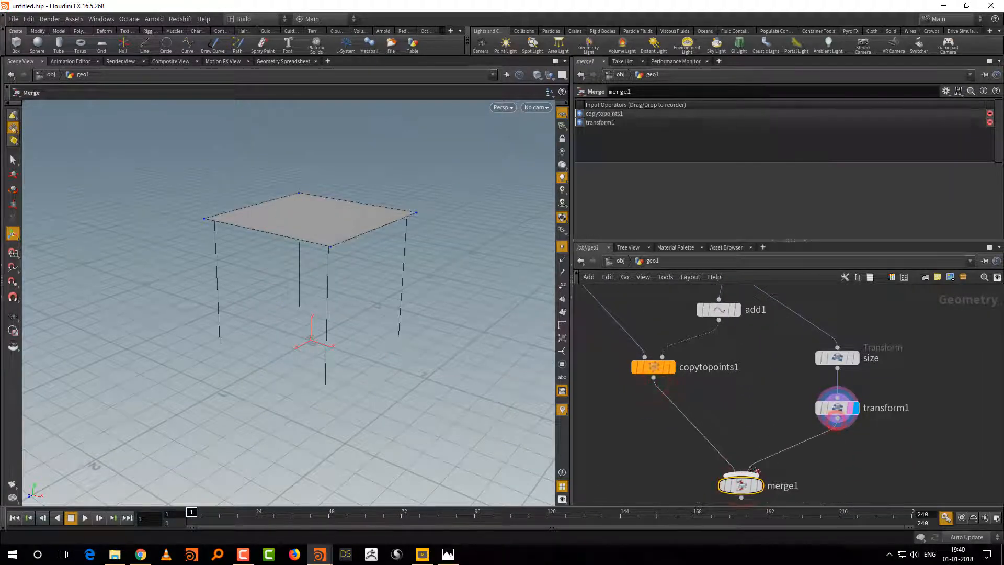
left_click(741, 477)
Step: Insert a PolyExtrude node between transform1 and merge1 and extrude the seat slightly with the viewport handle
left_click_drag(434, 411, 433, 410)
middle_click_drag(850, 435, 815, 432)
key("Tab")
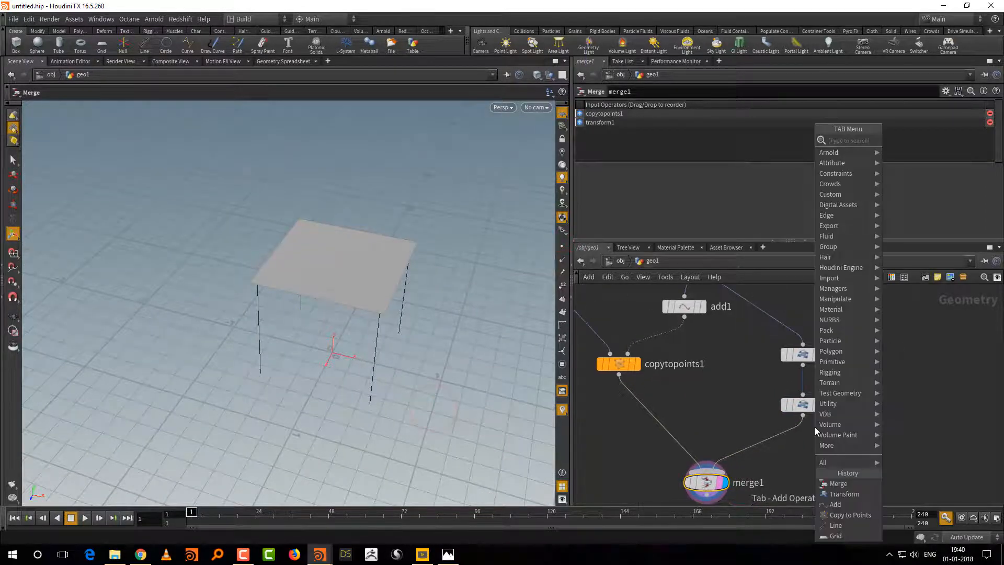
type("pol")
left_click(911, 202)
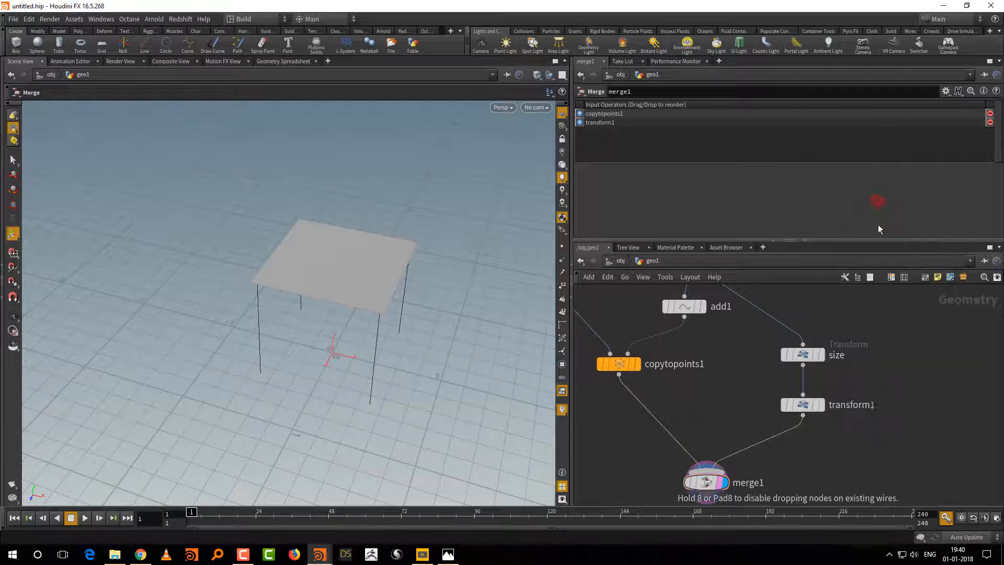
left_click(803, 448)
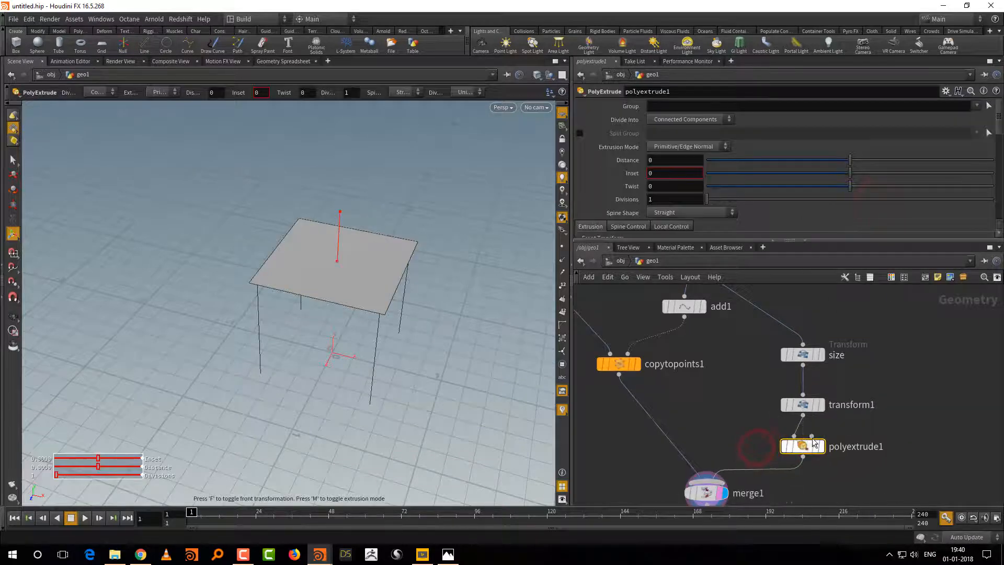
left_click_drag(340, 228, 340, 219)
left_click_drag(403, 265, 425, 285, "alt")
Step: Enlarge the network area and align the base_size node beneath grid1
left_click(802, 404)
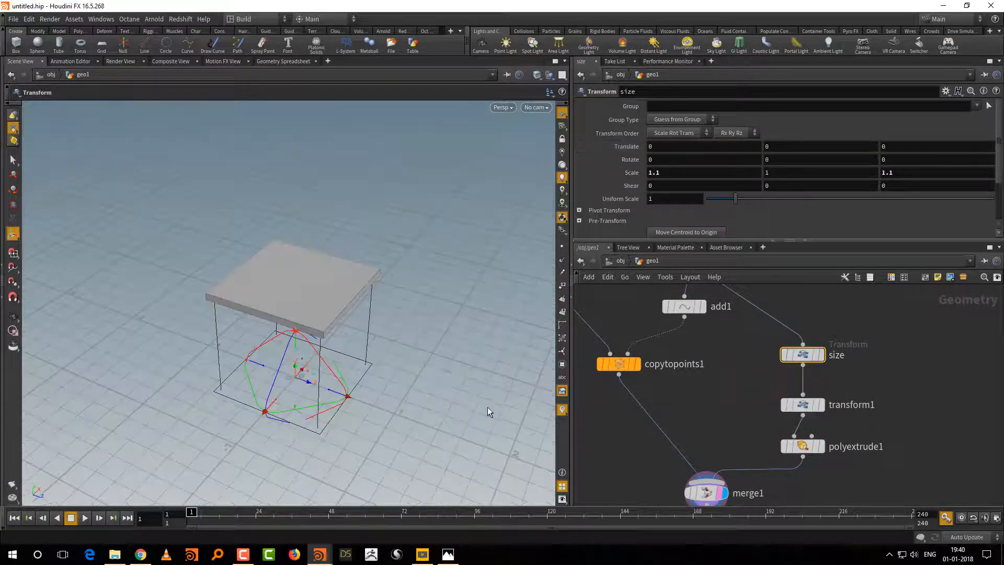
left_click_drag(491, 412, 426, 403, "alt")
left_click_drag(840, 240, 844, 159)
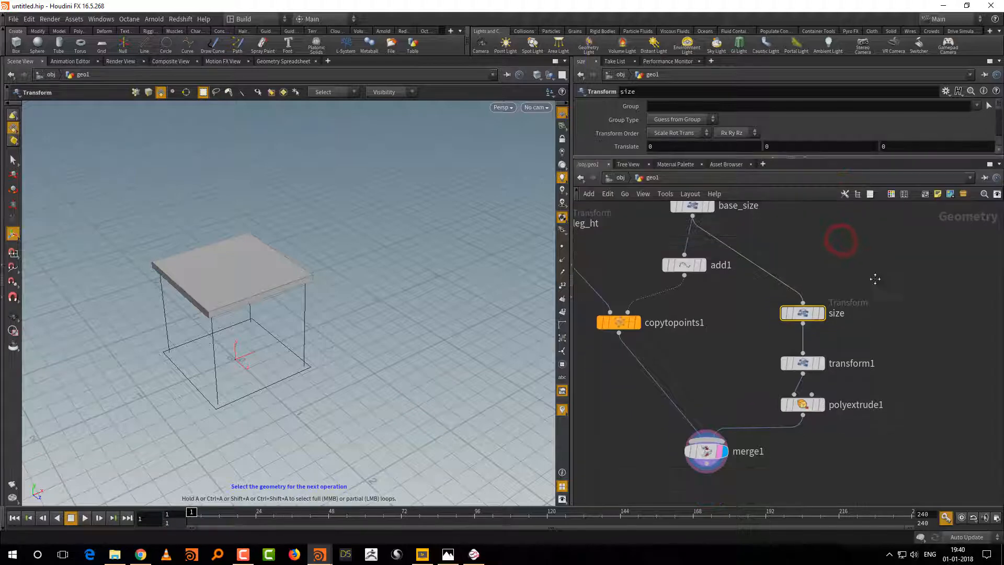
middle_click_drag(874, 279, 846, 342)
right_click_drag(849, 325, 836, 337)
left_click_drag(710, 328, 688, 338)
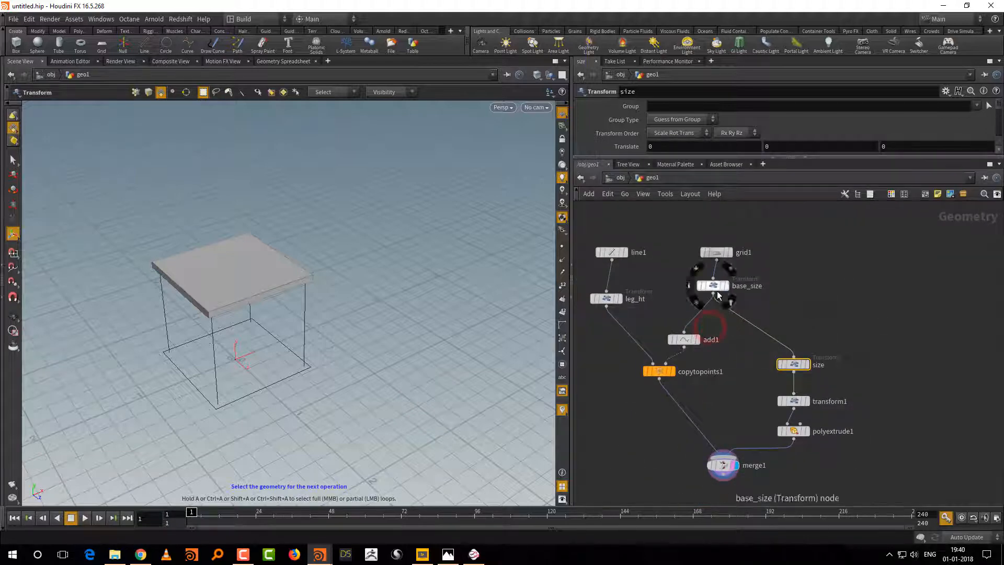
left_click_drag(718, 296, 722, 297)
left_click(808, 258)
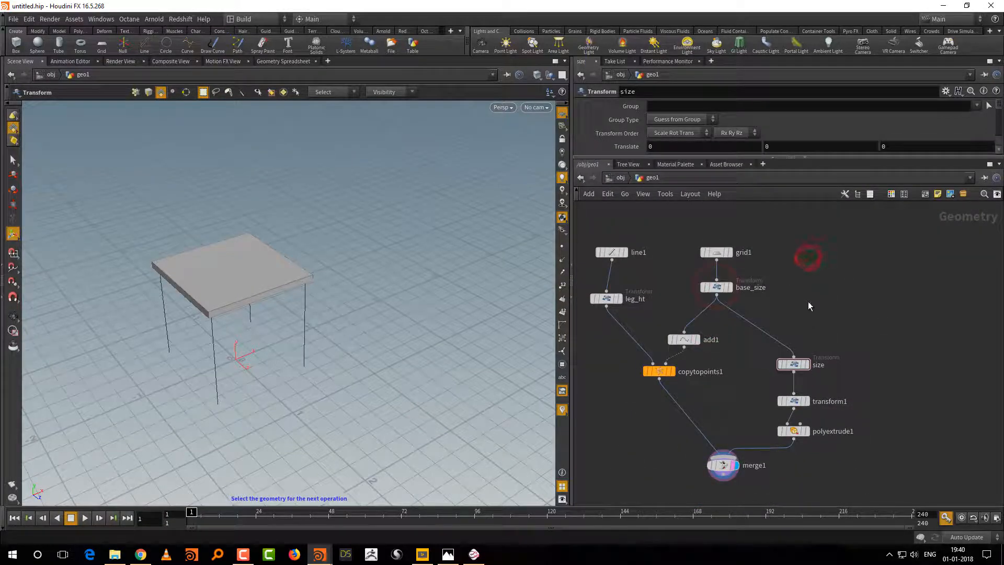
Step: Switch to Mischief and sketch a chair seat in perspective with four legs
left_click(474, 553)
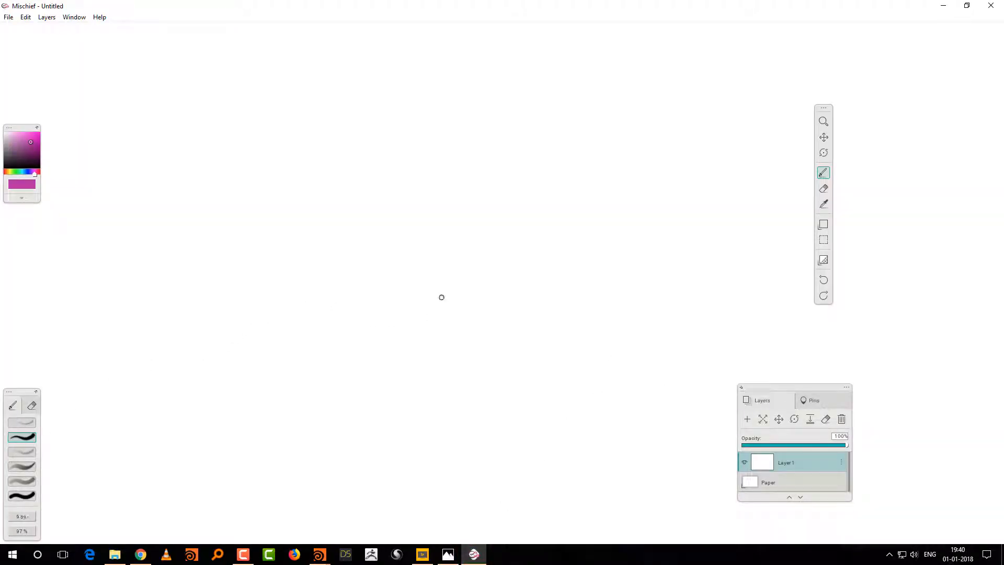
left_click_drag(307, 294, 333, 314)
mouse_move(285, 280)
left_mouse_down()
mouse_move(394, 241)
mouse_move(443, 265)
left_mouse_up()
mouse_move(333, 318)
left_mouse_down()
mouse_move(450, 268)
mouse_move(347, 366)
left_mouse_up()
left_click_drag(309, 279, 312, 334)
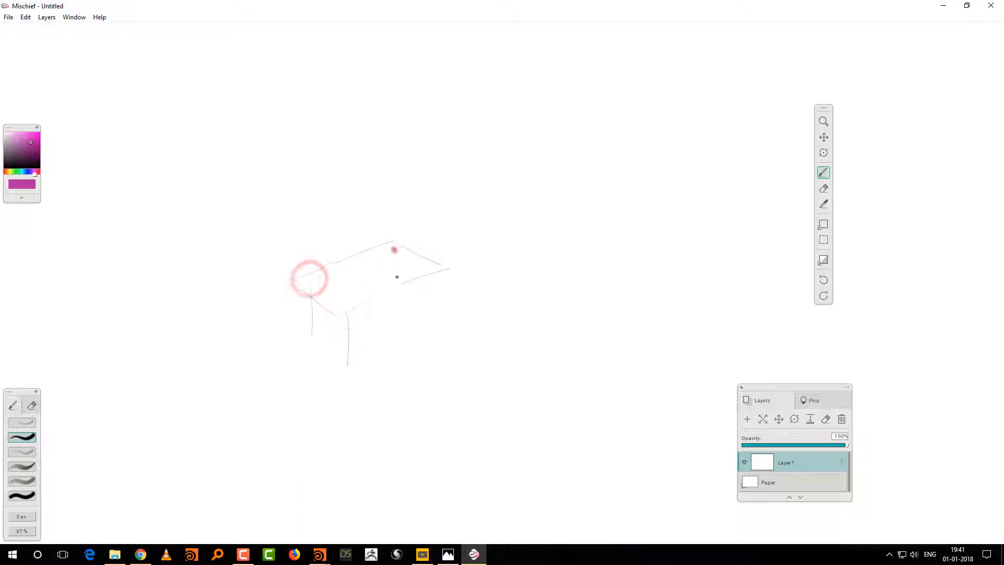
mouse_move(394, 250)
left_mouse_down()
mouse_move(398, 297)
mouse_move(426, 335)
left_mouse_up()
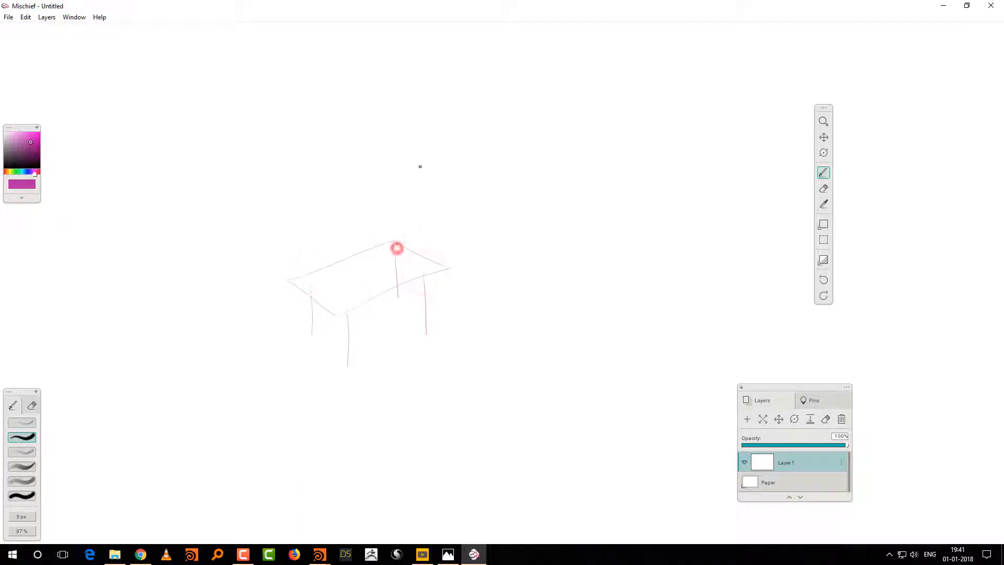
Step: Sketch two slanted supports rising from the seat's rear edge with a rectangular backrest panel around their upper ends
left_click_drag(397, 246, 437, 125)
left_click_drag(438, 232, 472, 135)
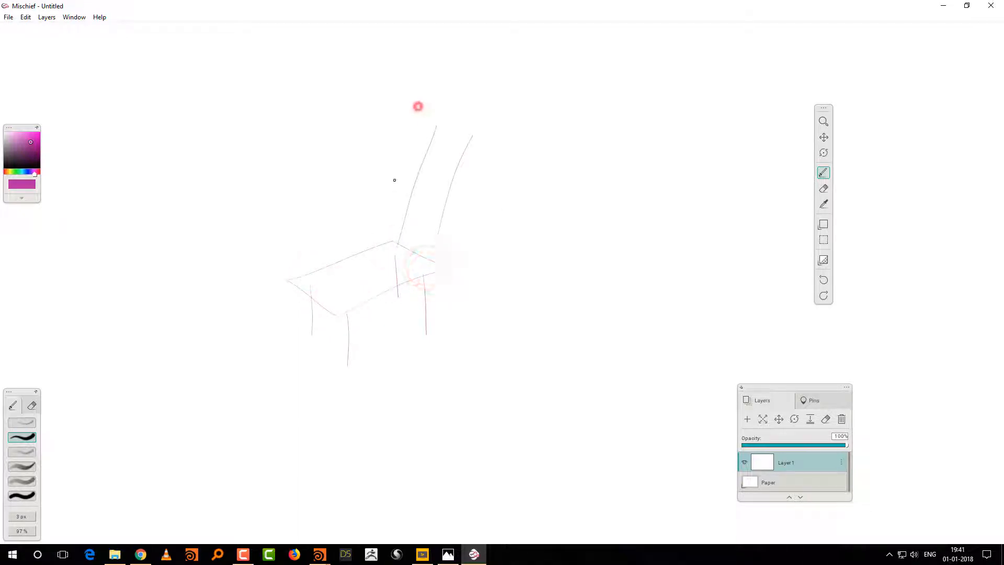
left_click_drag(418, 106, 392, 194)
left_click_drag(394, 187, 481, 212)
left_click_drag(412, 104, 506, 126)
left_click_drag(515, 129, 481, 207)
Step: Sketch a separate backrest panel with two supports beside the chair, and draw an arrow toward its lower corner
left_click_drag(542, 345, 567, 278)
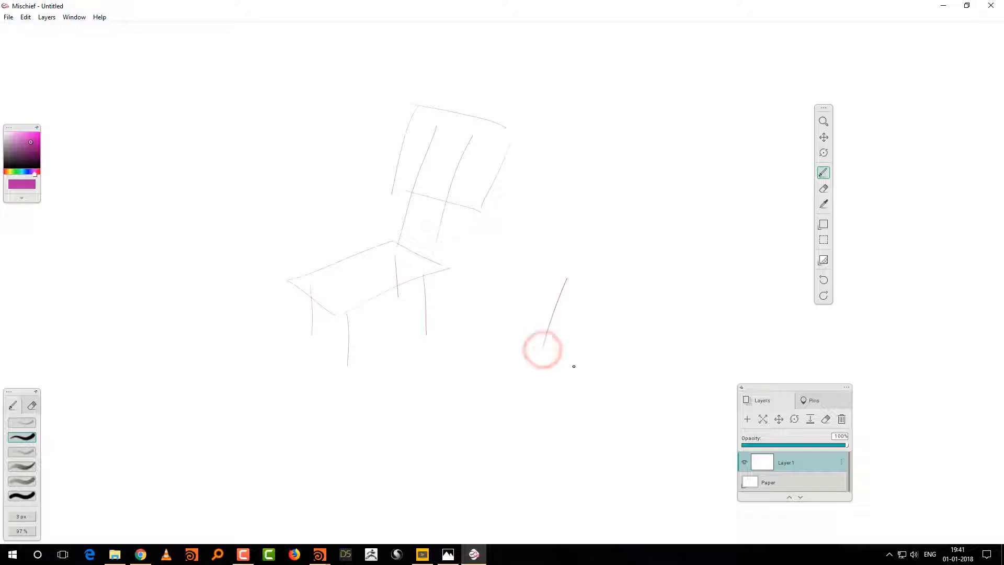
left_click_drag(575, 362, 611, 278)
mouse_move(552, 260)
left_mouse_down()
mouse_move(537, 306)
mouse_move(617, 328)
mouse_move(629, 278)
mouse_move(618, 325)
left_mouse_up()
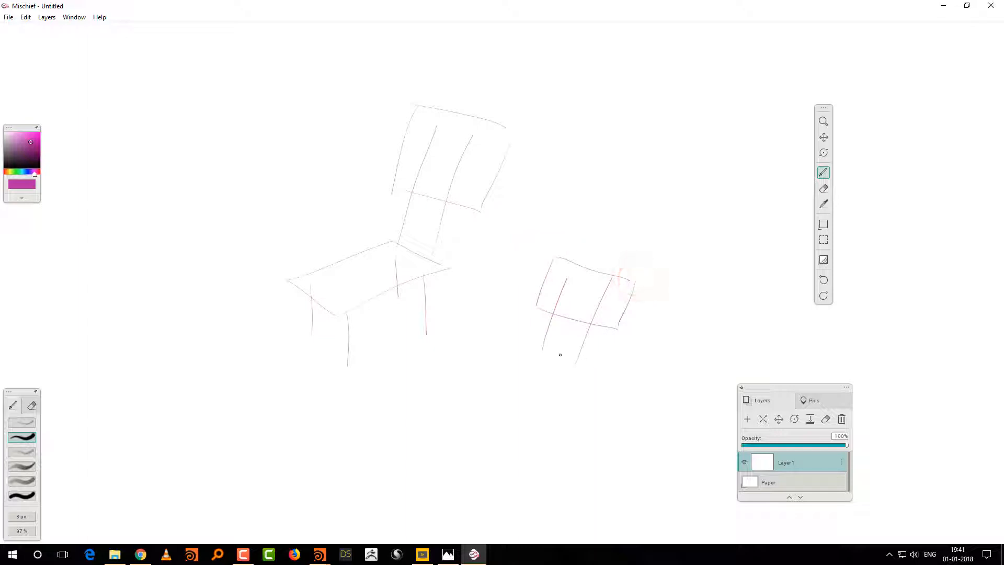
mouse_move(560, 355)
left_mouse_down()
mouse_move(612, 326)
mouse_move(605, 333)
left_mouse_up()
Step: Trace the seat's rear edge, draw a vertical line at the seat's middle and add arrows pointing toward the rear
left_click_drag(397, 248, 412, 265)
left_click(368, 273)
mouse_move(366, 186)
left_mouse_down()
mouse_move(368, 288)
mouse_move(374, 258)
left_mouse_up()
left_click_drag(379, 275, 401, 265)
left_click_drag(395, 262, 402, 272)
Step: Mark the four corner points of the sketched seat and outline the two rear ones
left_click_drag(334, 321, 338, 316)
left_click_drag(281, 279, 285, 281)
left_click_drag(388, 236, 392, 239)
left_click_drag(445, 265, 448, 267)
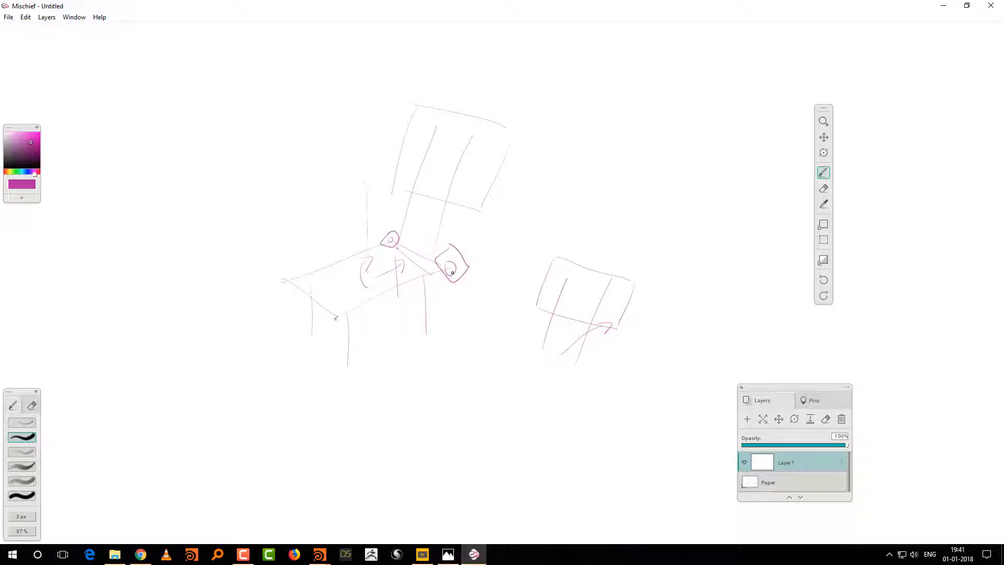
left_click(450, 267)
Step: Draw an arrow beside the chair, then a line across the seat with marked endpoints and two upright supports on it
left_click_drag(501, 320, 481, 341)
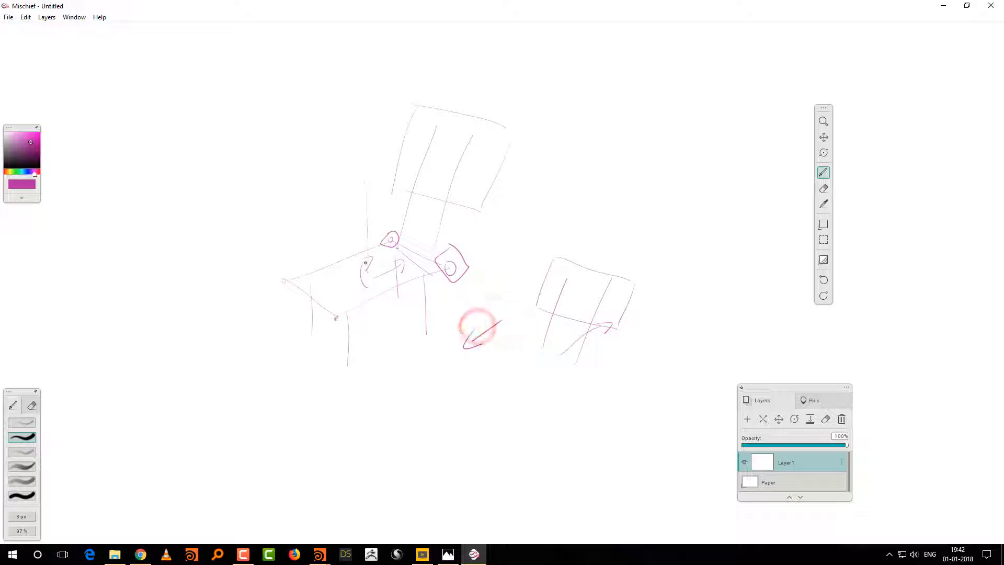
left_click(350, 258)
left_click_drag(379, 282, 392, 290)
left_click_drag(349, 255, 350, 261)
left_click_drag(391, 285, 392, 286)
mouse_move(391, 289)
left_mouse_down()
mouse_move(355, 262)
mouse_move(353, 193)
left_mouse_up()
left_click(381, 283)
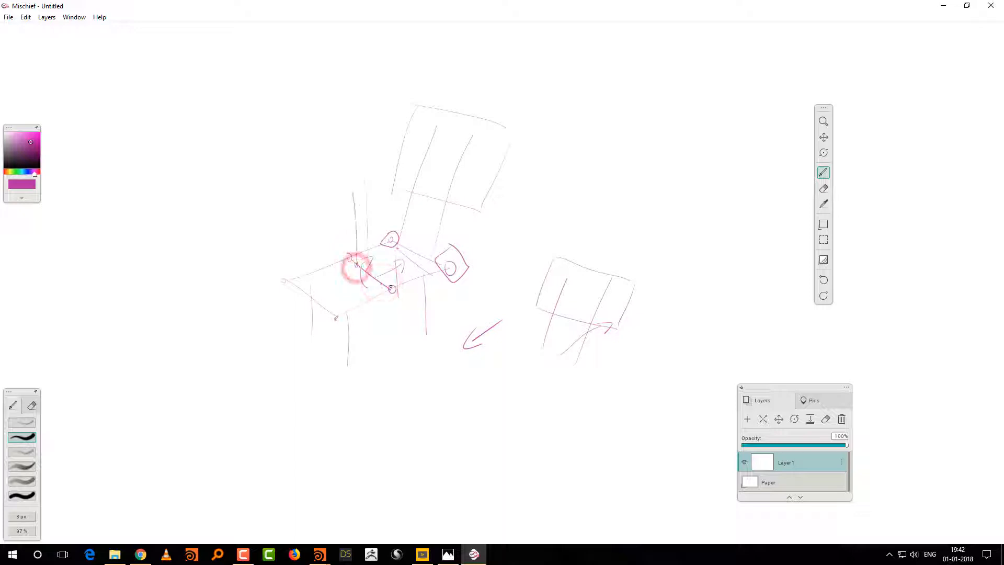
left_click_drag(380, 283, 379, 190)
left_click(352, 189)
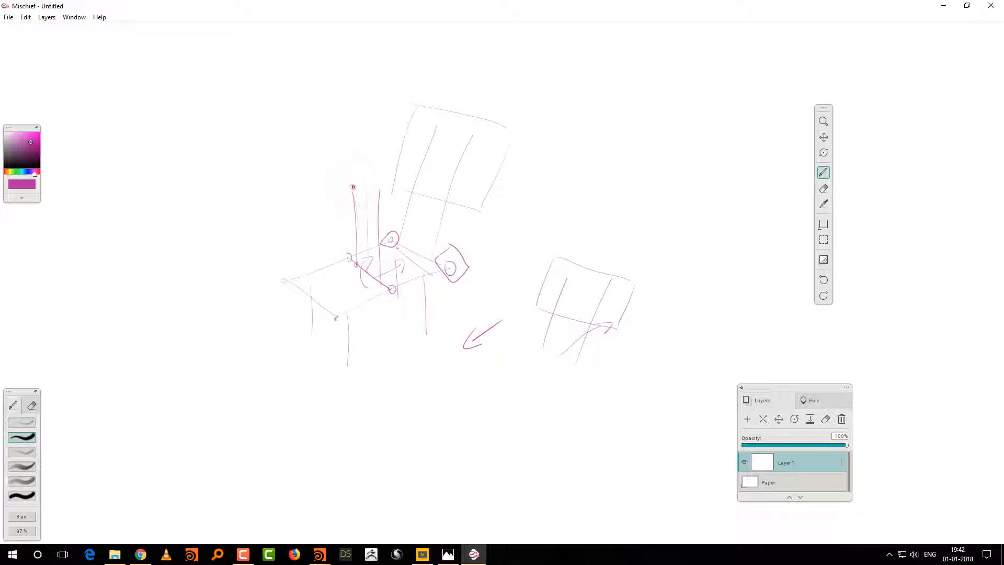
left_click(353, 186)
left_click(376, 192)
left_click(324, 267)
Step: Draw an arrow leading down from the seat to a tall rectangular panel, with a smaller wide panel beside it
left_click_drag(361, 301, 386, 411)
key("ctrl+z")
mouse_move(371, 402)
left_mouse_down()
mouse_move(393, 398)
mouse_move(402, 469)
left_mouse_up()
left_click(401, 422)
mouse_move(400, 402)
left_mouse_down()
mouse_move(470, 421)
mouse_move(473, 501)
left_mouse_up()
left_click_drag(404, 492, 460, 510)
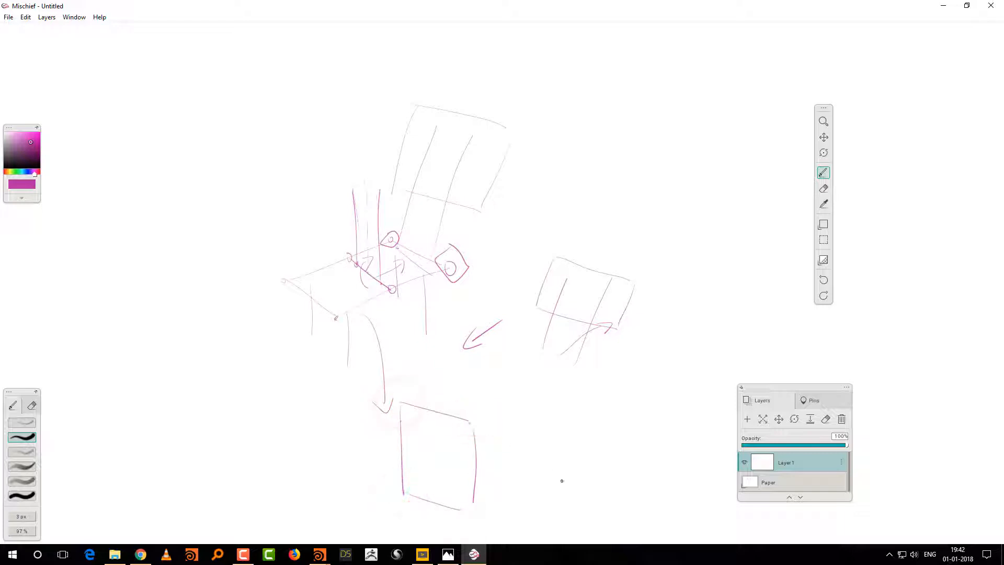
mouse_move(520, 449)
left_mouse_down()
mouse_move(591, 466)
mouse_move(593, 507)
left_mouse_up()
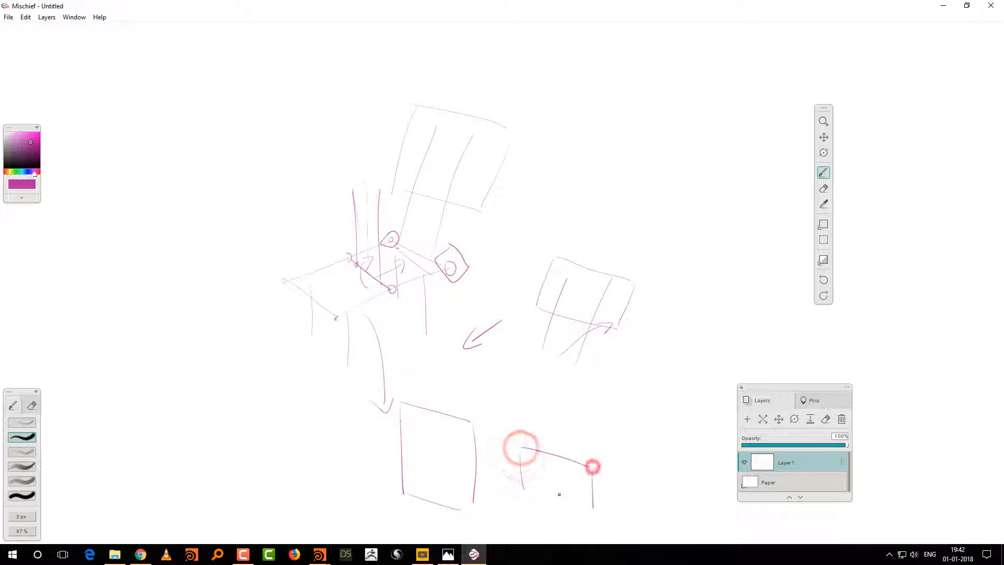
left_click_drag(523, 490, 607, 510)
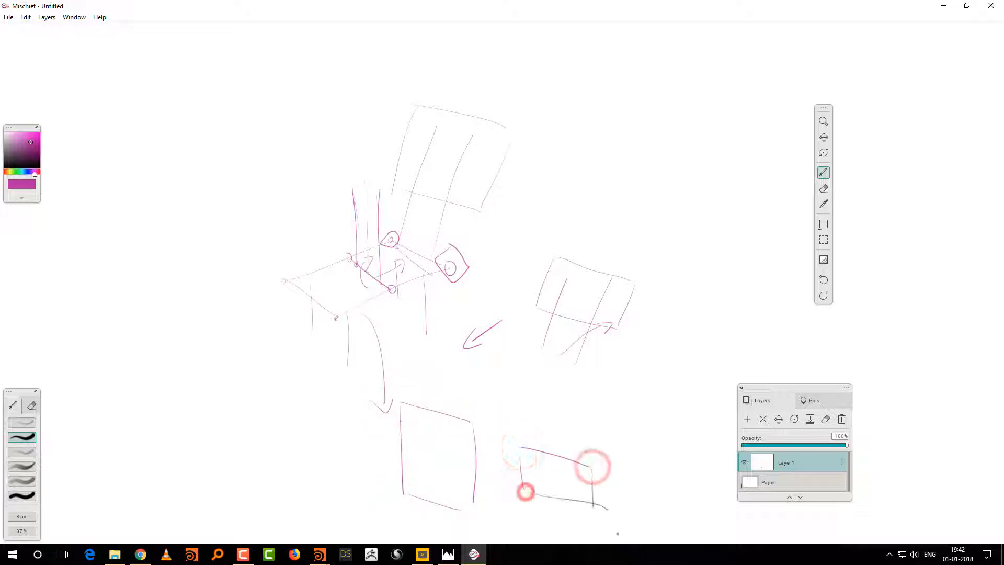
Step: Mark the top of the upright support, add a small arrow beside it and sketch a backrest panel around the supports
left_click(379, 190)
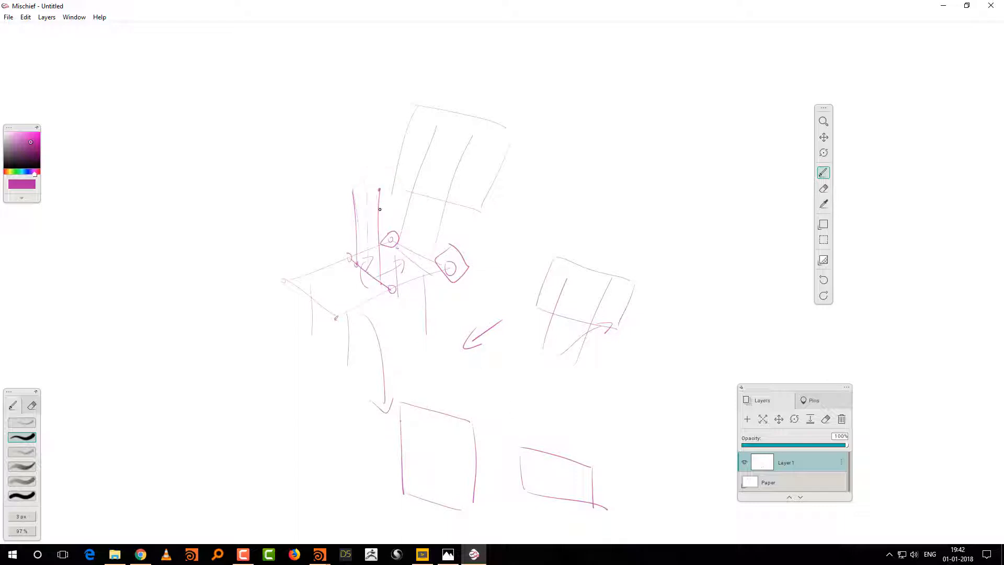
left_click_drag(380, 209, 388, 216)
mouse_move(319, 150)
left_mouse_down()
mouse_move(390, 234)
mouse_move(413, 168)
left_mouse_up()
left_click_drag(328, 139, 409, 176)
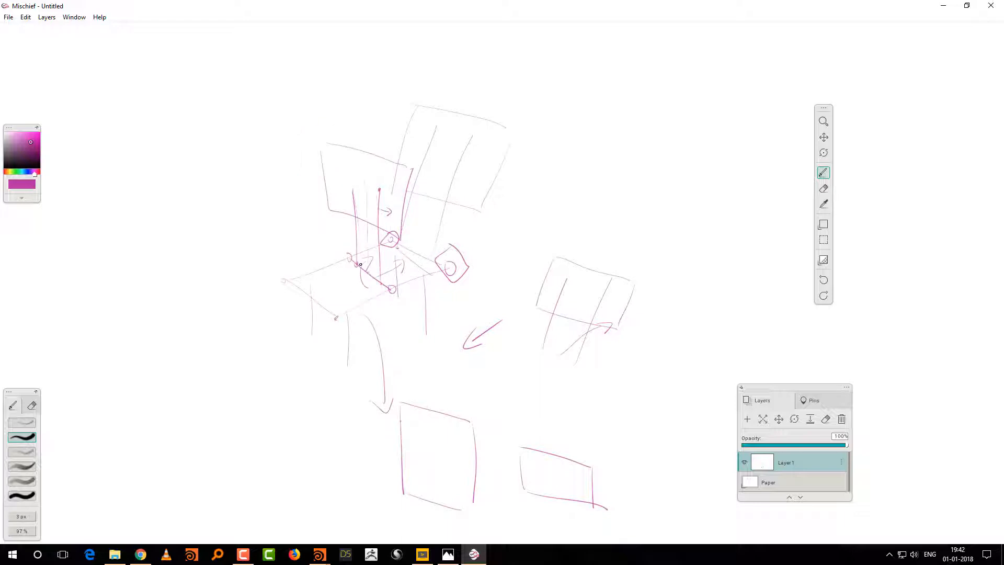
Step: Mark attachment points along the seat's rear edge, on the line across the seat and at the separate backrest's support base
left_click(409, 256)
left_click(391, 240)
left_click(350, 257)
left_click(358, 264)
left_click(391, 240)
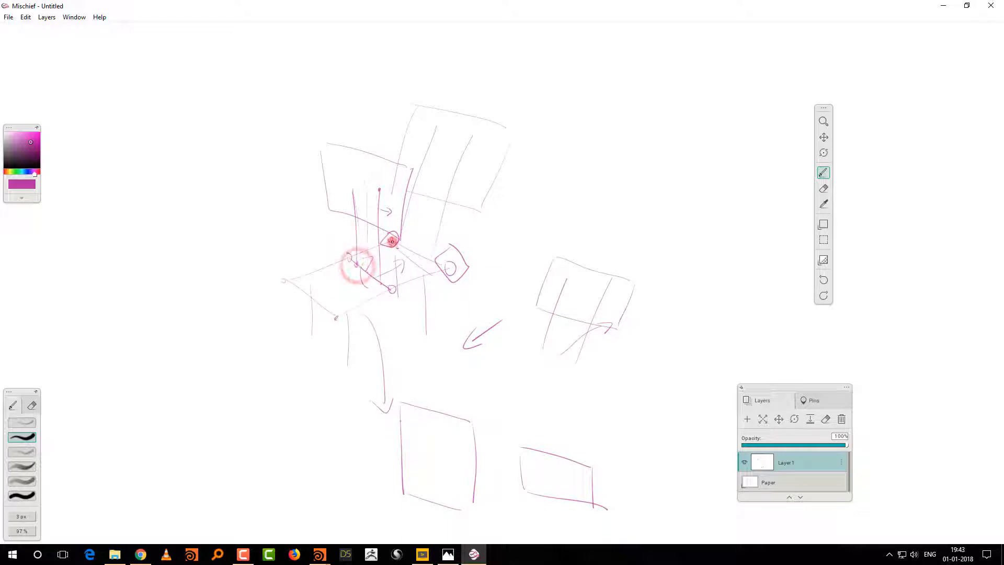
left_click(447, 268)
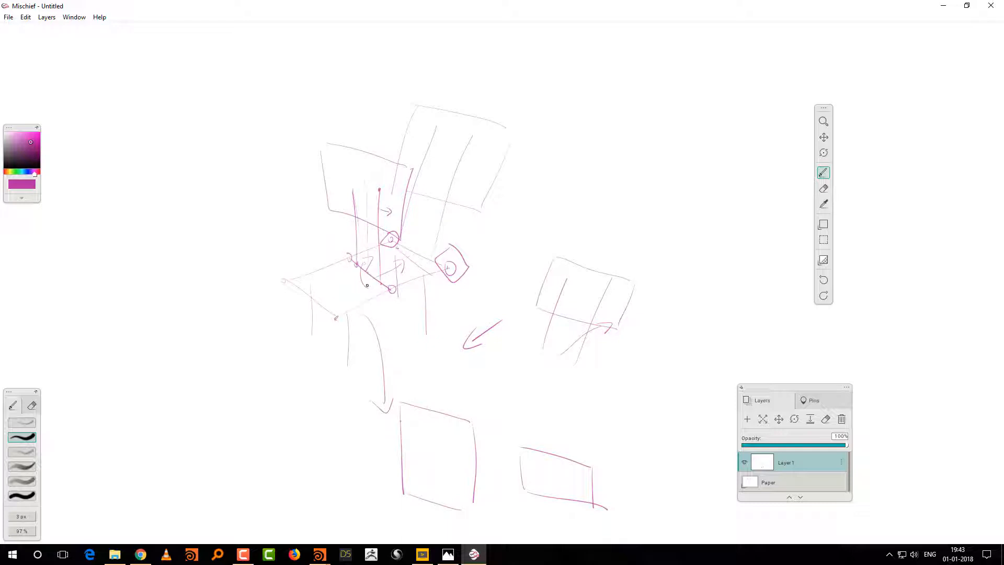
left_click(367, 273)
left_click(407, 257)
left_click(407, 257)
left_click(575, 360)
Step: Retrace the front leg, sketch a raised front seat edge and add upward arrows at both front corners
left_click(347, 313)
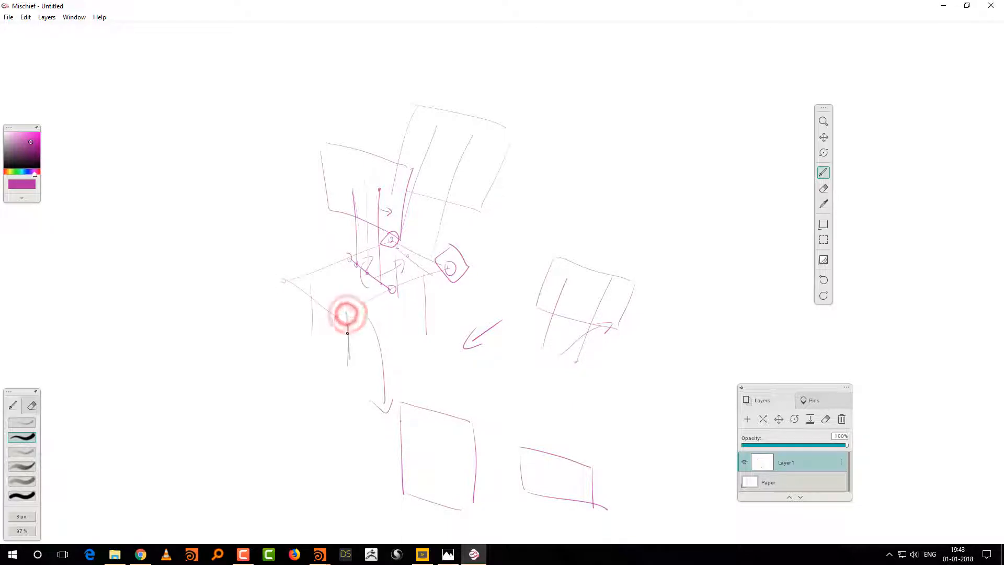
left_click(284, 282)
left_click(285, 270)
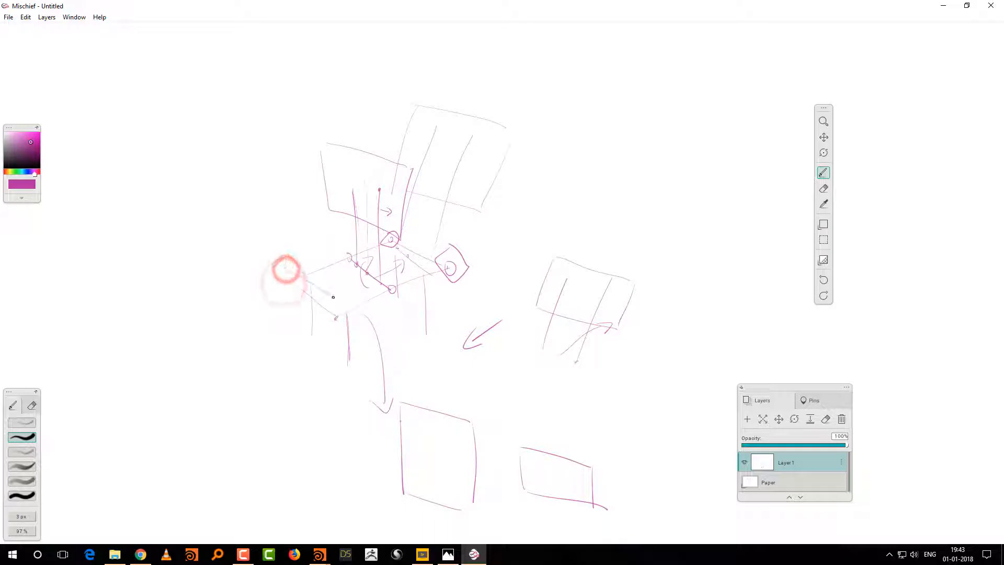
left_click(334, 297)
mouse_move(333, 356)
left_mouse_down()
mouse_move(334, 333)
mouse_move(340, 346)
left_mouse_up()
mouse_move(275, 310)
left_mouse_down()
mouse_move(279, 323)
mouse_move(287, 315)
mouse_move(274, 265)
mouse_move(281, 273)
left_mouse_up()
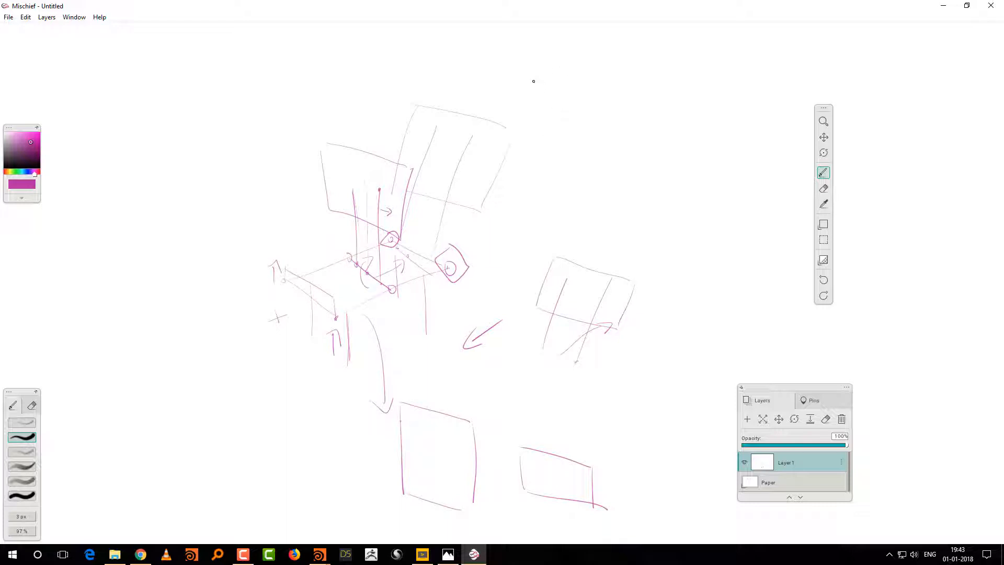
Step: Handwrite a formula above the chair sketch that adds two ch() references, the second being ch(leght)
mouse_move(537, 79)
left_mouse_down()
mouse_move(532, 91)
mouse_move(598, 85)
left_mouse_up()
mouse_move(592, 75)
left_mouse_down()
mouse_move(635, 81)
mouse_move(633, 95)
left_mouse_up()
mouse_move(667, 62)
left_mouse_down()
mouse_move(666, 82)
mouse_move(675, 69)
mouse_move(758, 74)
mouse_move(750, 95)
left_mouse_up()
mouse_move(773, 50)
left_mouse_down()
mouse_move(782, 79)
mouse_move(791, 76)
left_mouse_up()
left_click_drag(804, 50, 796, 83)
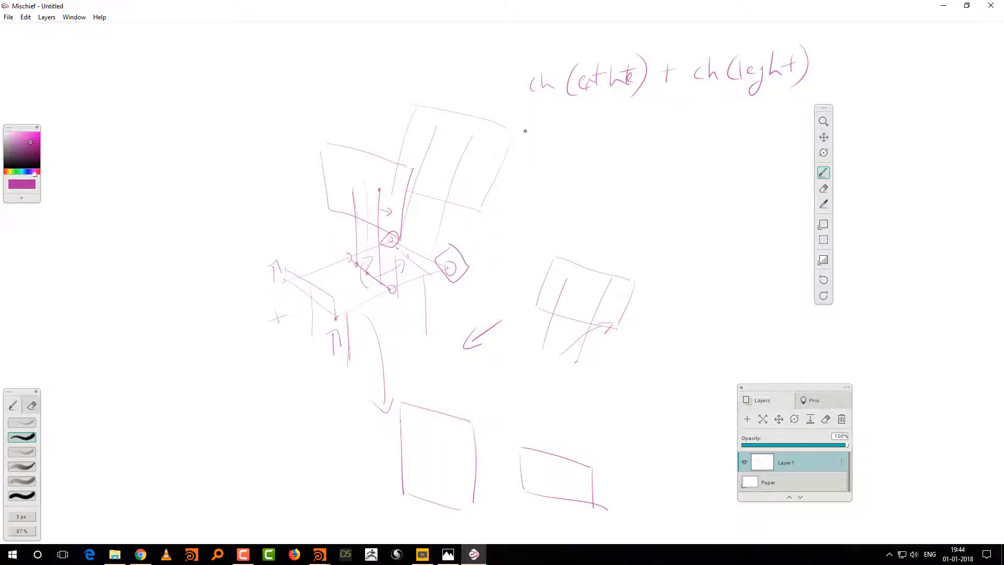
Step: Switch back to Houdini and spread out the merge1, copytopoints1 and leg_ht nodes to make room in the network
left_click(943, 6)
scroll(837, 353, "up", 2)
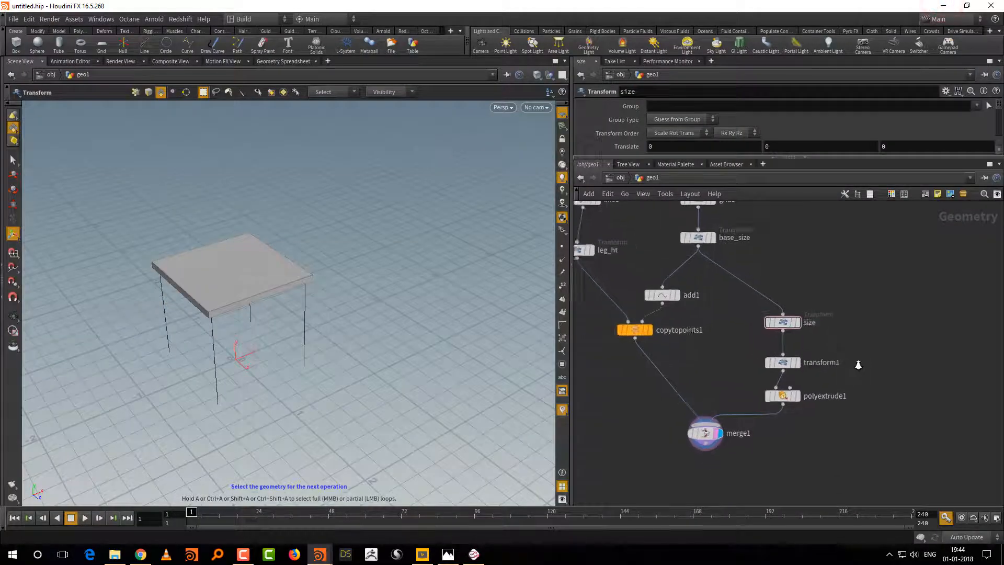
scroll(858, 364, "up", 1)
left_click_drag(690, 442, 665, 470)
middle_click_drag(715, 419, 798, 415)
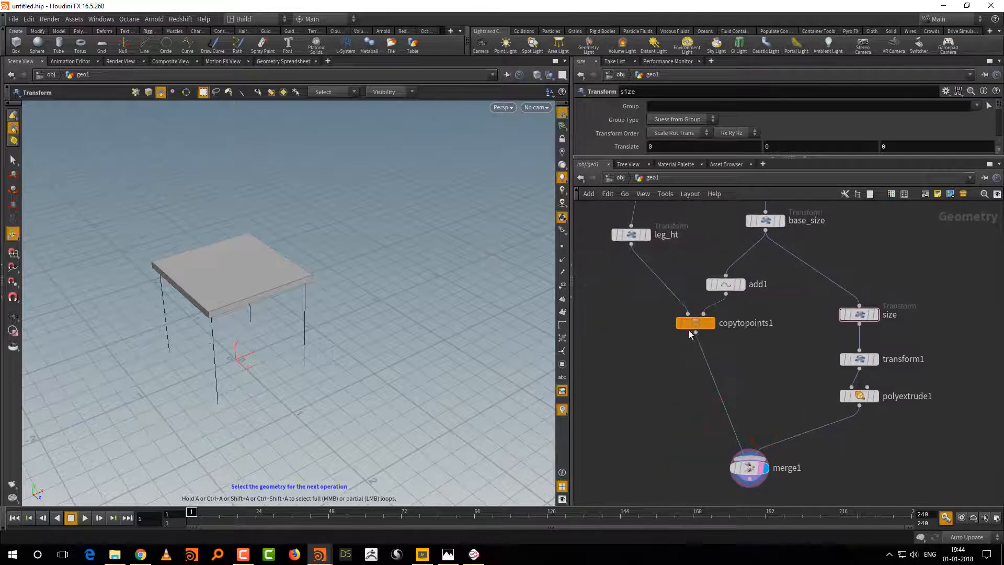
left_click_drag(689, 329, 660, 358)
middle_click_drag(753, 341, 815, 412)
left_click_drag(698, 310, 652, 323)
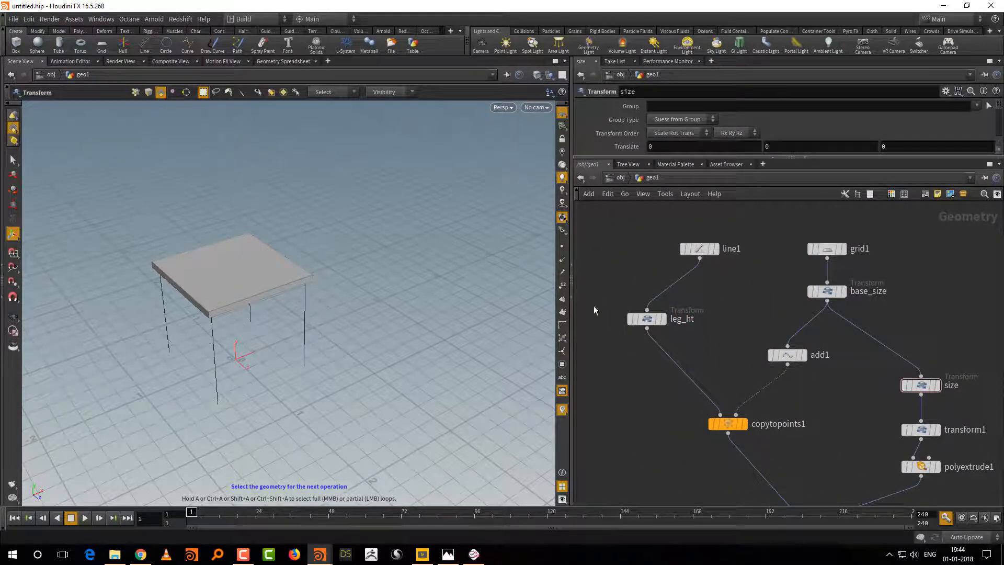
Step: Add a Transform node fed by line1 and place it directly below line1, with leg_ht moved aside
key("Tab")
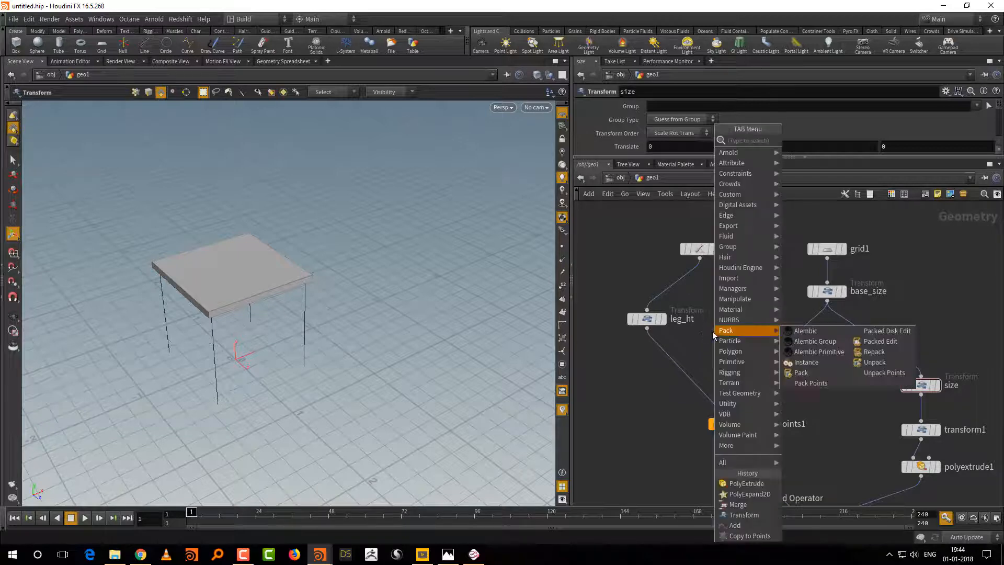
mouse_move(740, 231)
left_click(829, 159)
left_click(738, 313)
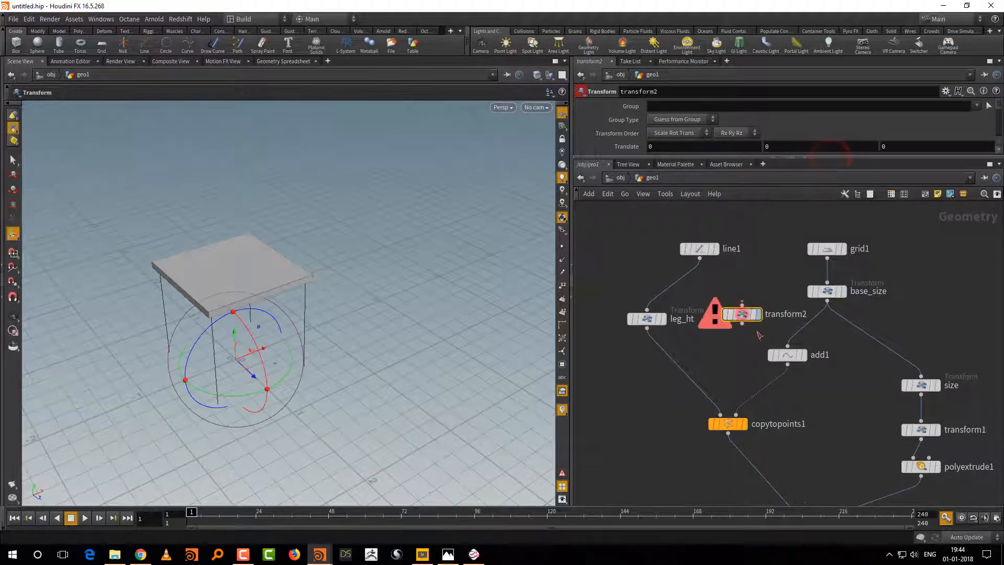
left_click_drag(700, 257, 733, 323)
middle_click_drag(789, 270, 828, 253)
left_click_drag(689, 300, 631, 307)
left_click_drag(778, 302, 740, 313)
Step: Rename the new Transform node under line1 as stick_ht
left_click(817, 310)
type("stick_h")
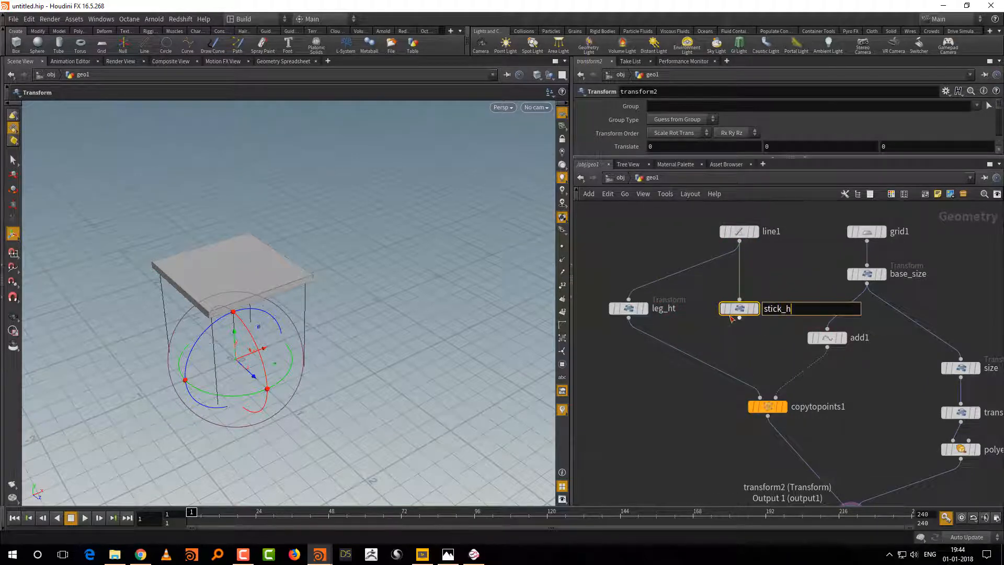
type("t")
key("Return")
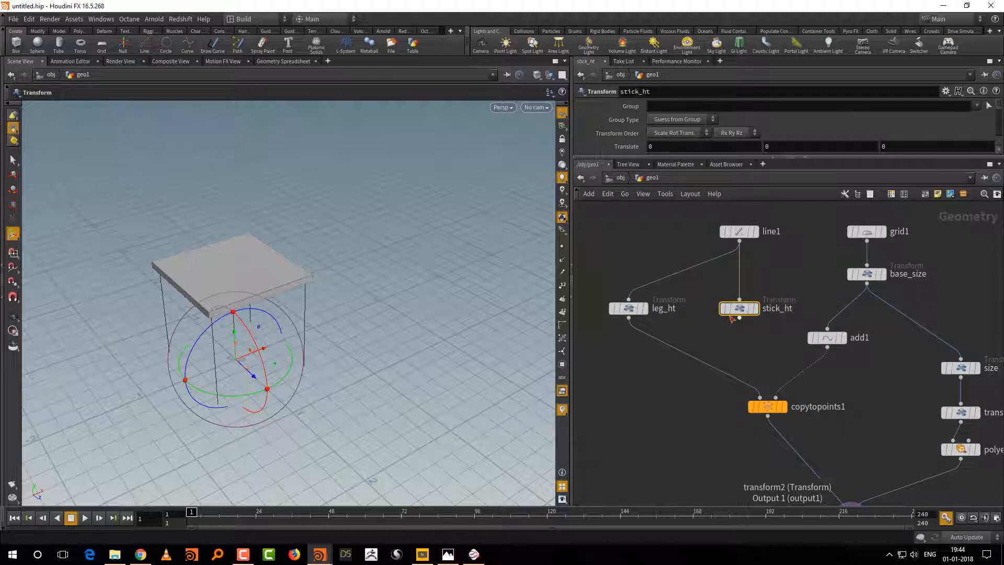
Step: Display and select the add1 node, hide the reference grid and turn on point numbers in the viewport
middle_click_drag(879, 385, 723, 384)
scroll(730, 381, "down", 3)
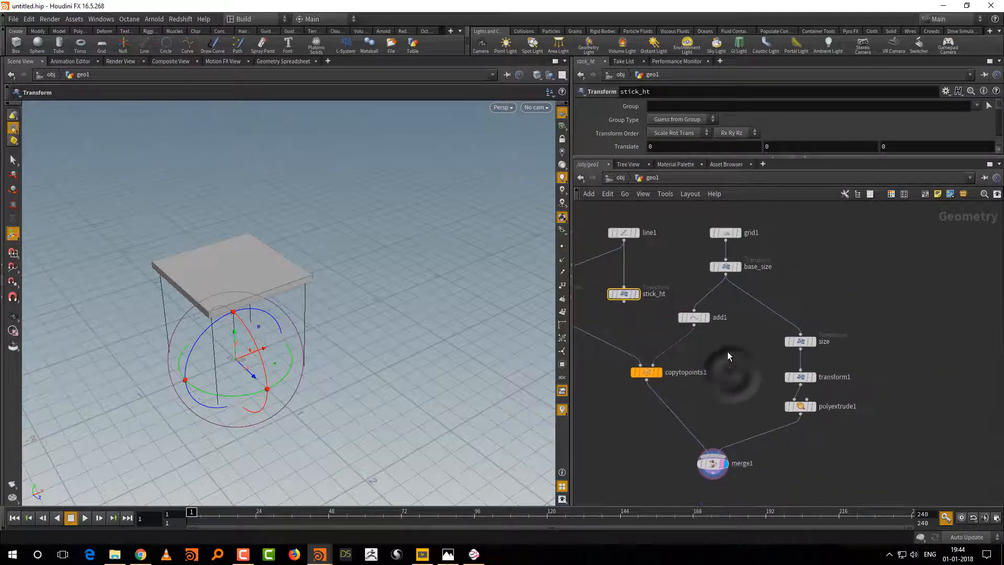
left_click(699, 317)
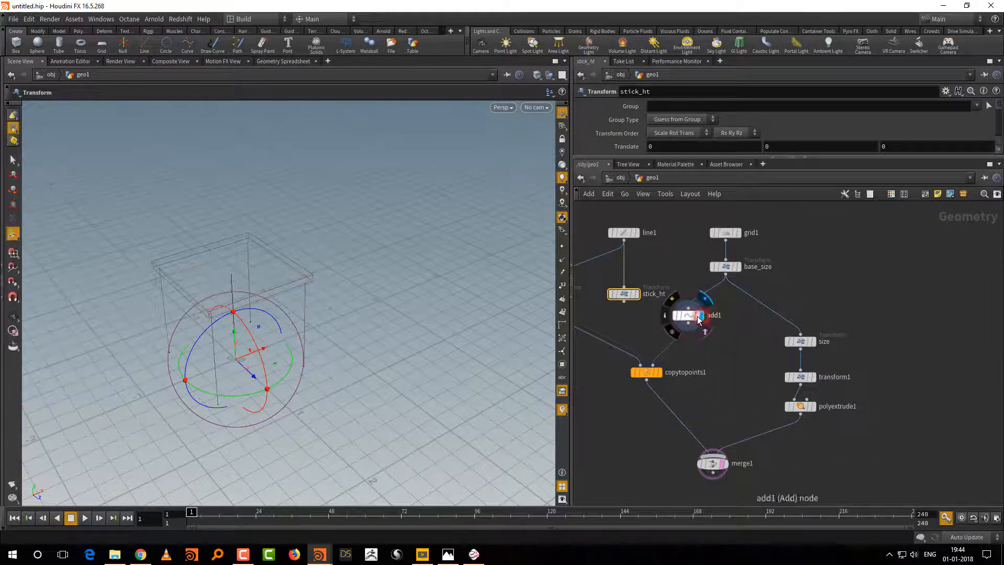
left_click(689, 315)
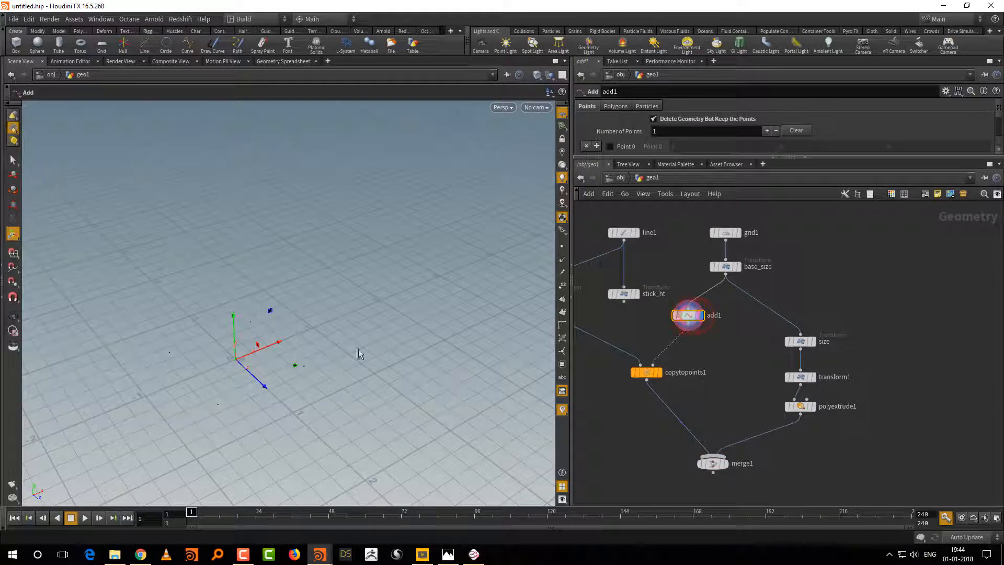
left_click(562, 217)
left_click_drag(455, 225, 450, 306)
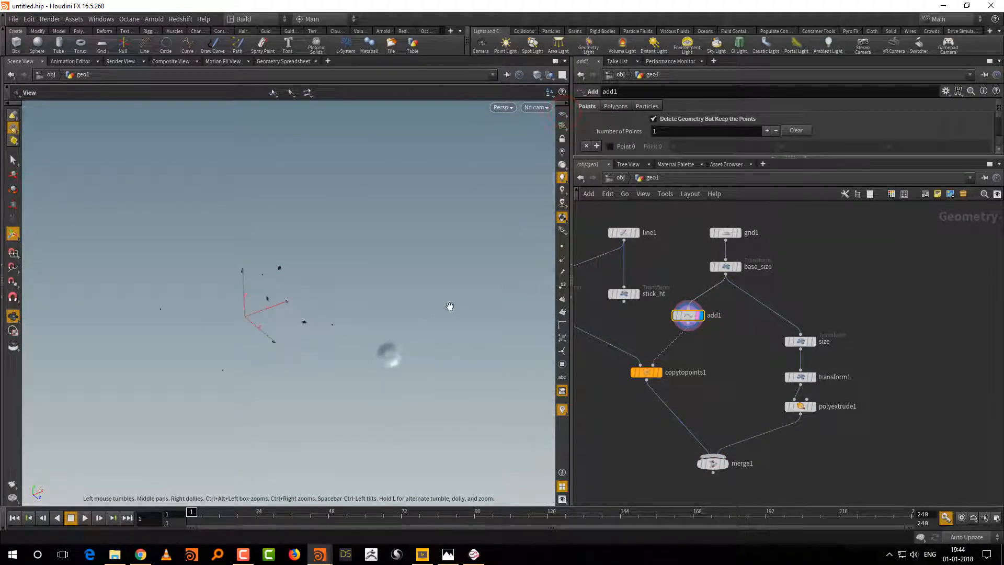
key("Return")
left_click(562, 285)
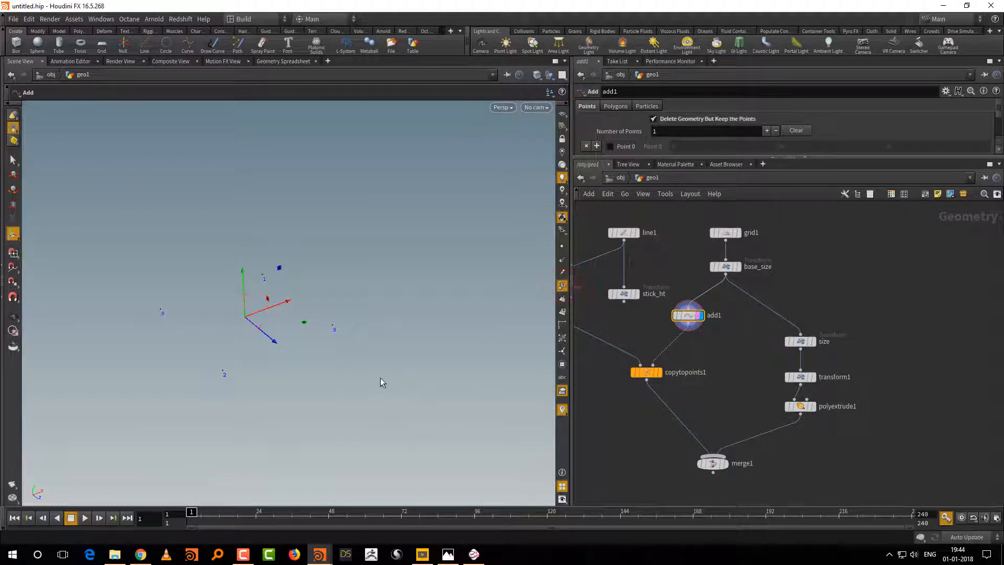
Step: Examine the numbered corner points from several angles to identify the pair for the backrest supports
right_click_drag(390, 372, 412, 349, "alt")
middle_click_drag(403, 334, 464, 342, "alt")
right_click_drag(455, 349, 446, 357, "alt")
left_click_drag(446, 357, 441, 373, "alt")
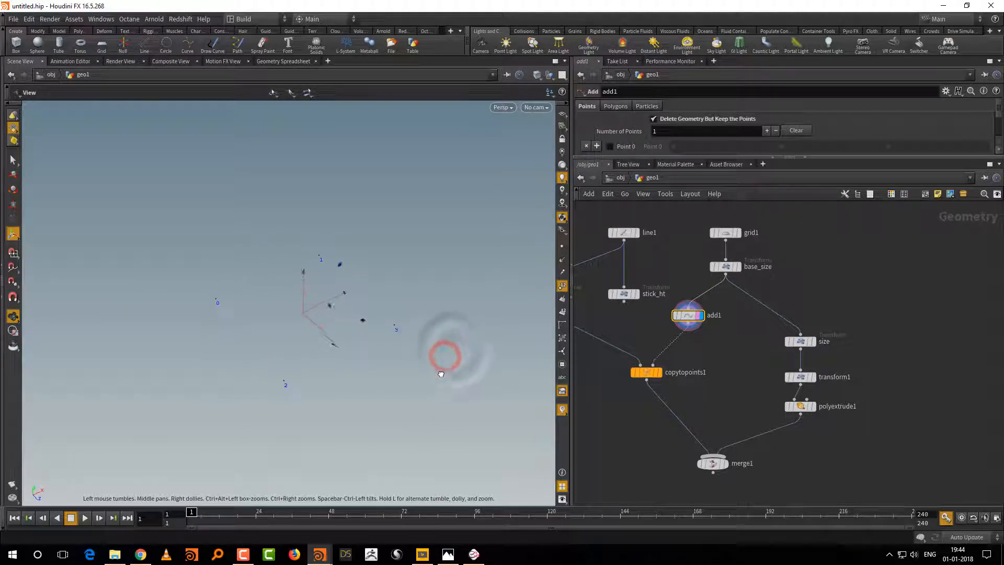
key("Return")
middle_click_drag(715, 403, 696, 414)
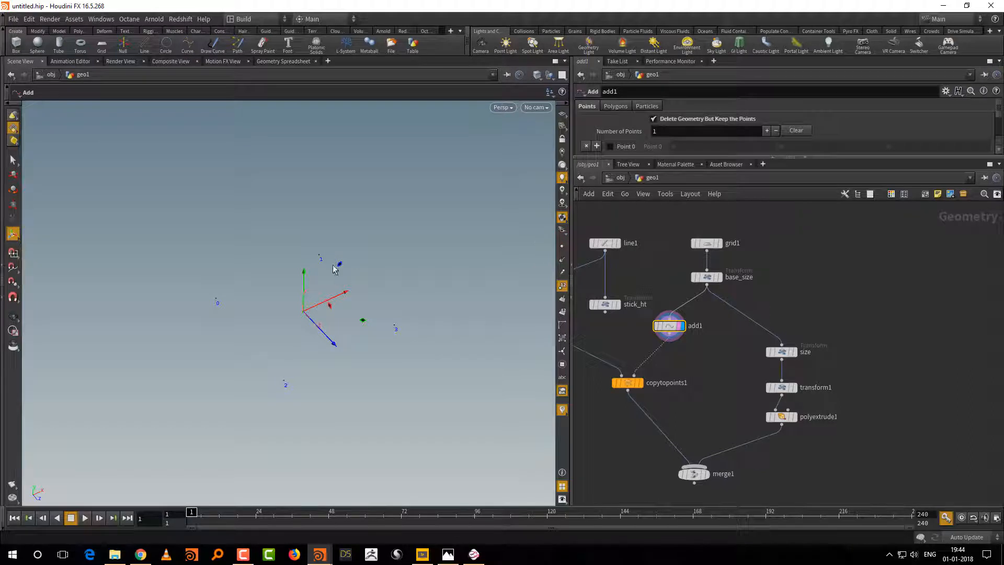
middle_click_drag(646, 388, 659, 373)
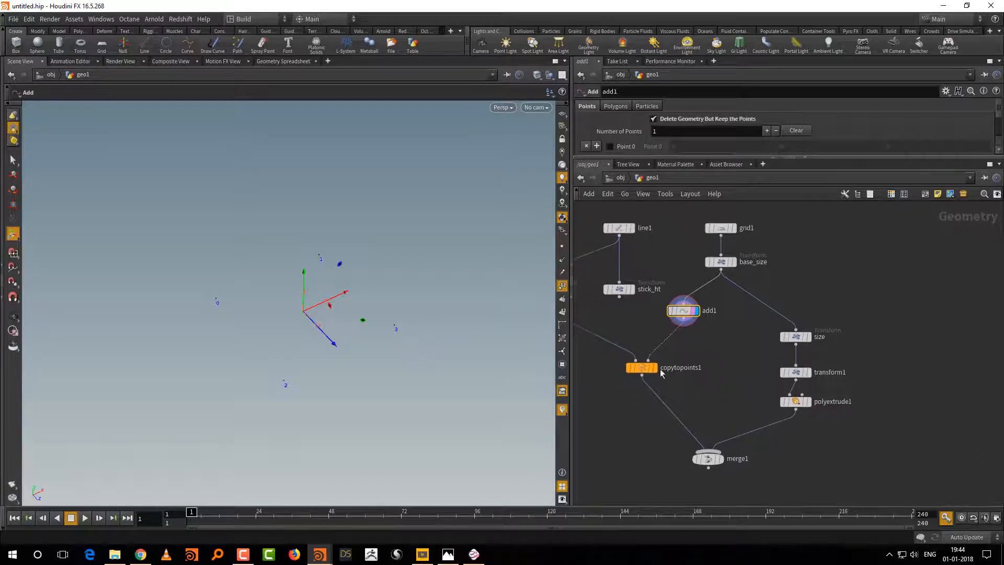
left_click_drag(442, 376, 312, 259)
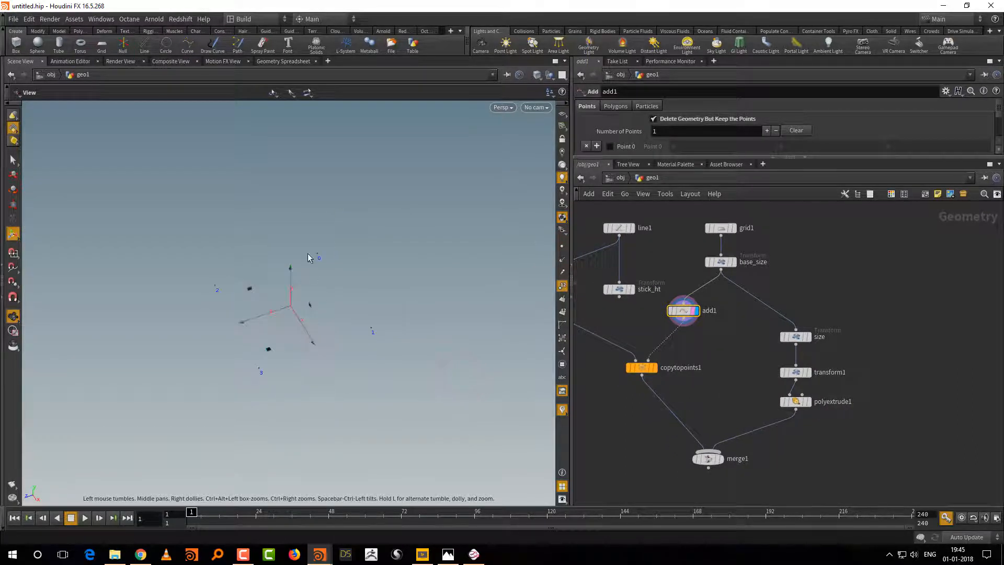
Step: Add a Group node fed by add1 and display its output
middle_click_drag(733, 380, 691, 358)
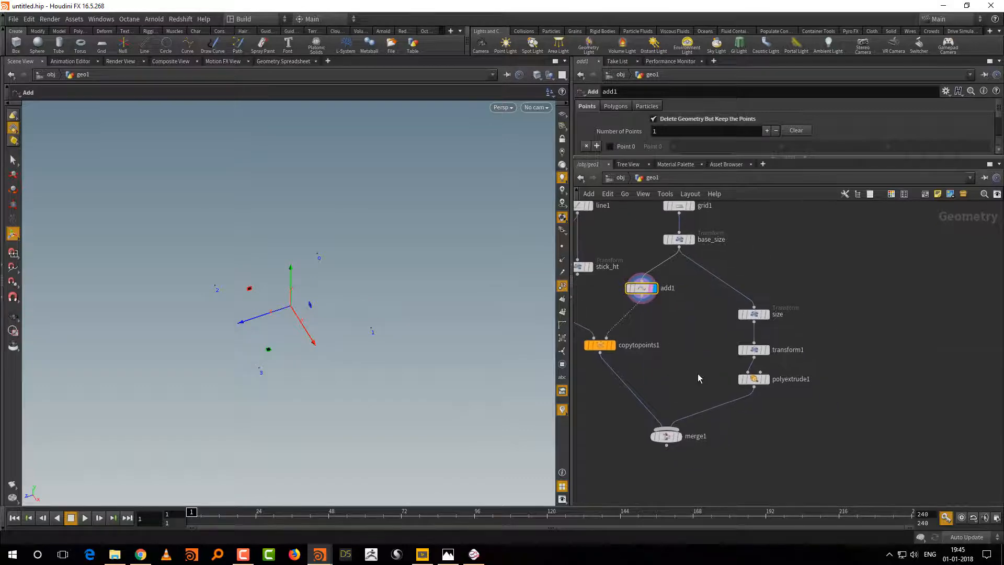
key("Tab")
mouse_move(805, 439)
key("Tab")
mouse_move(811, 414)
type("grou")
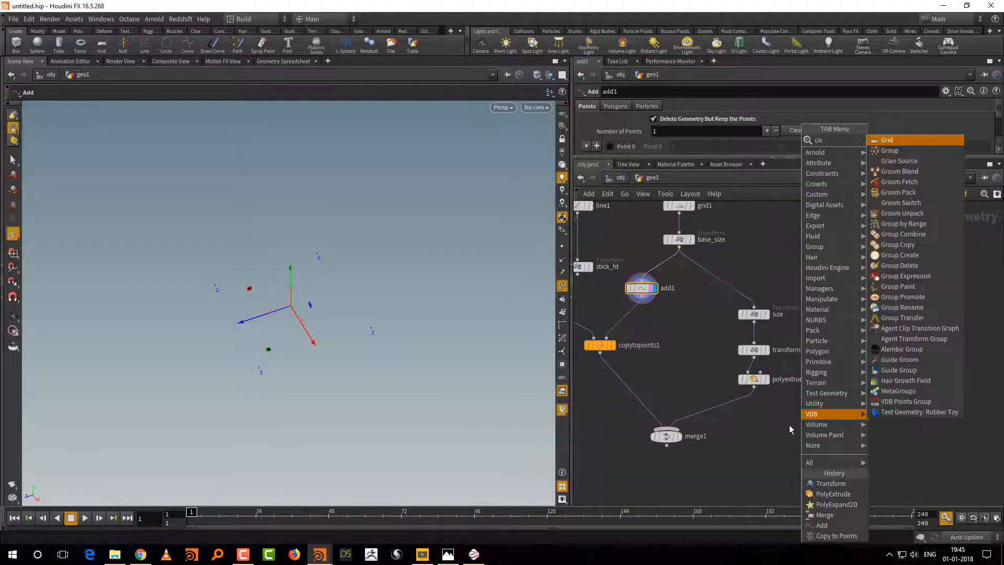
left_click(889, 140)
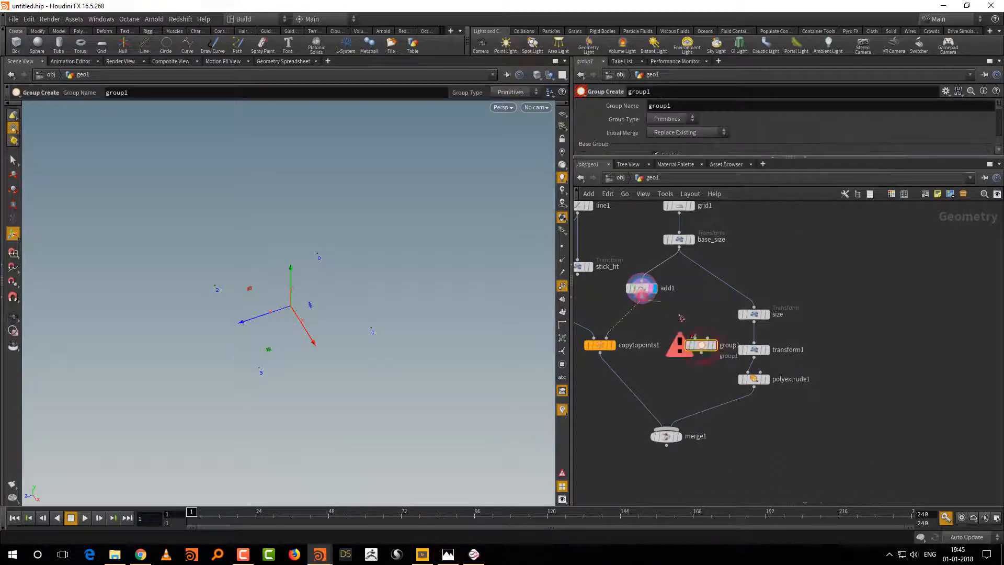
left_click(700, 346)
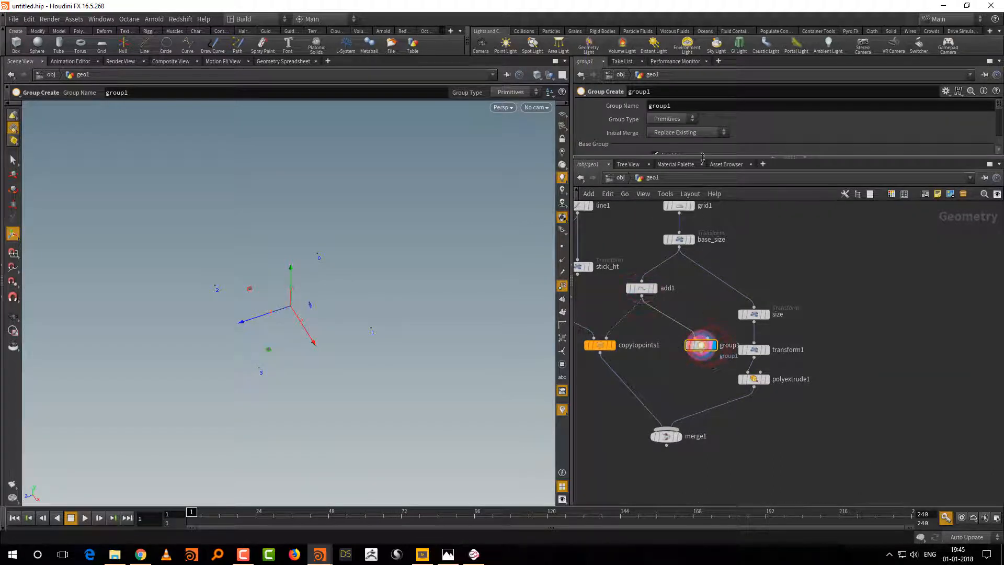
Step: Set group1's type to Points and its base group to 0 1
left_click_drag(702, 158, 701, 272)
scroll(680, 123, "down", 1)
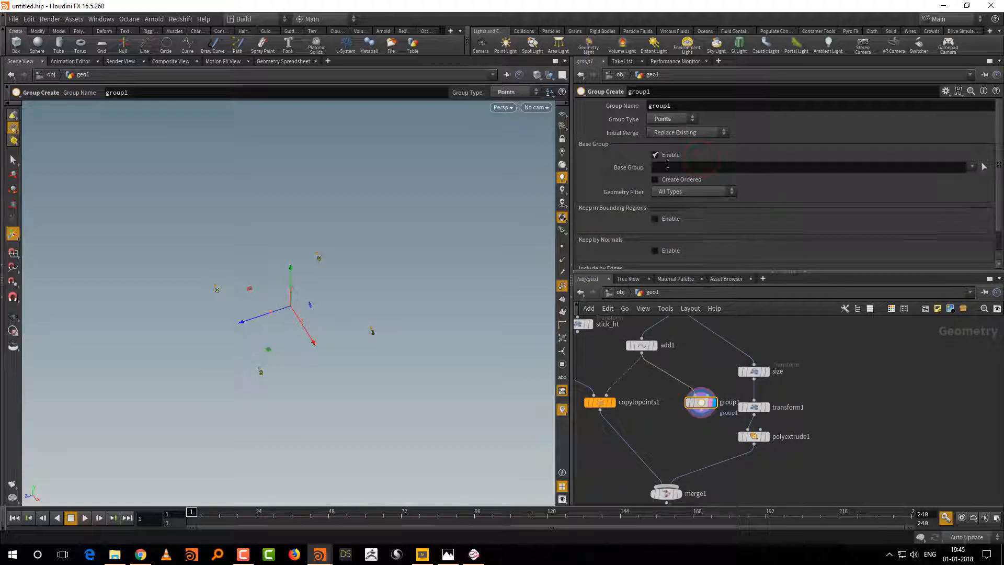
left_click(666, 165)
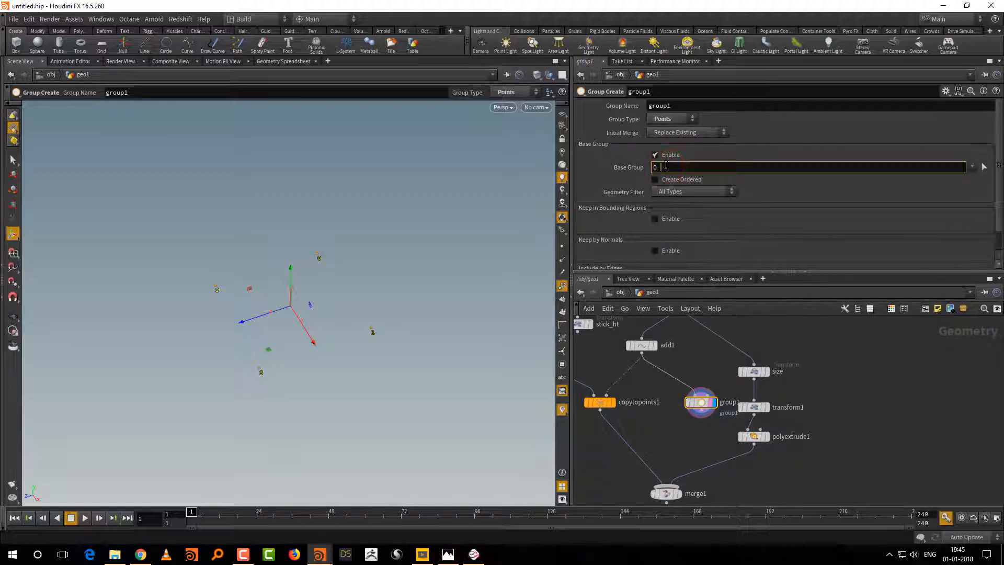
type("0 1")
key("Return")
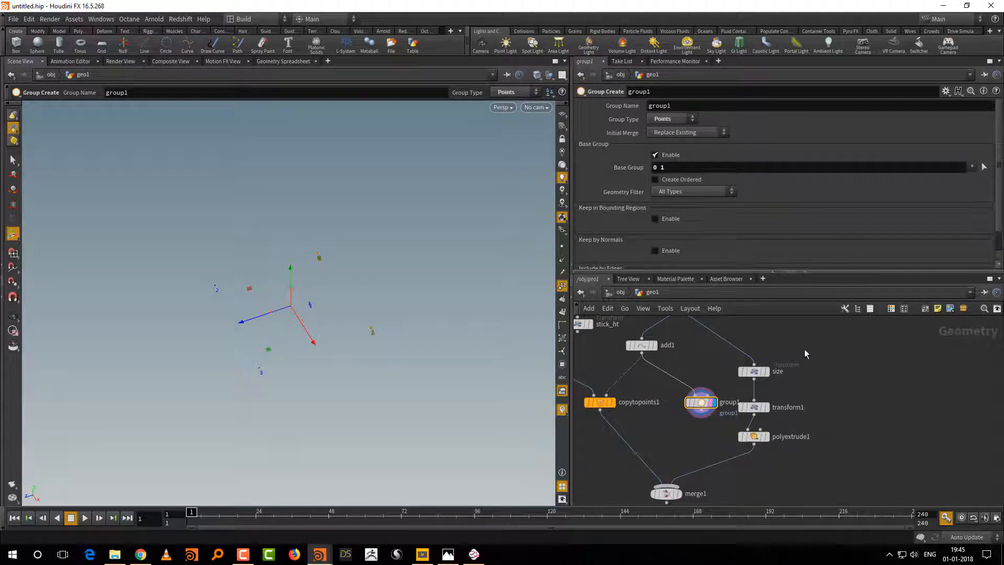
Step: Move the size, transform1 and polyextrude1 nodes aside, then add and display a Blast node fed by group1
left_click_drag(867, 270, 867, 233)
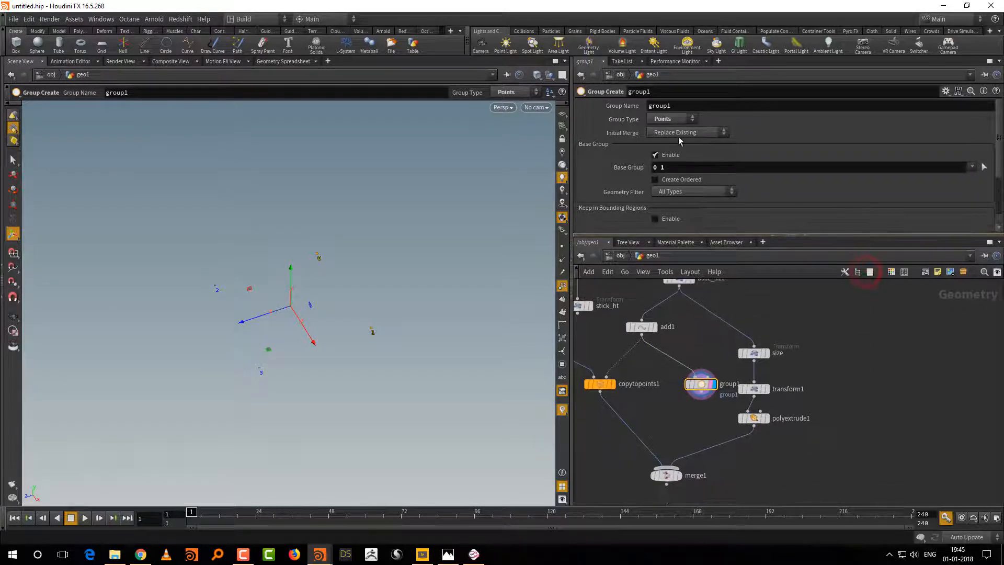
scroll(847, 379, "down", 3)
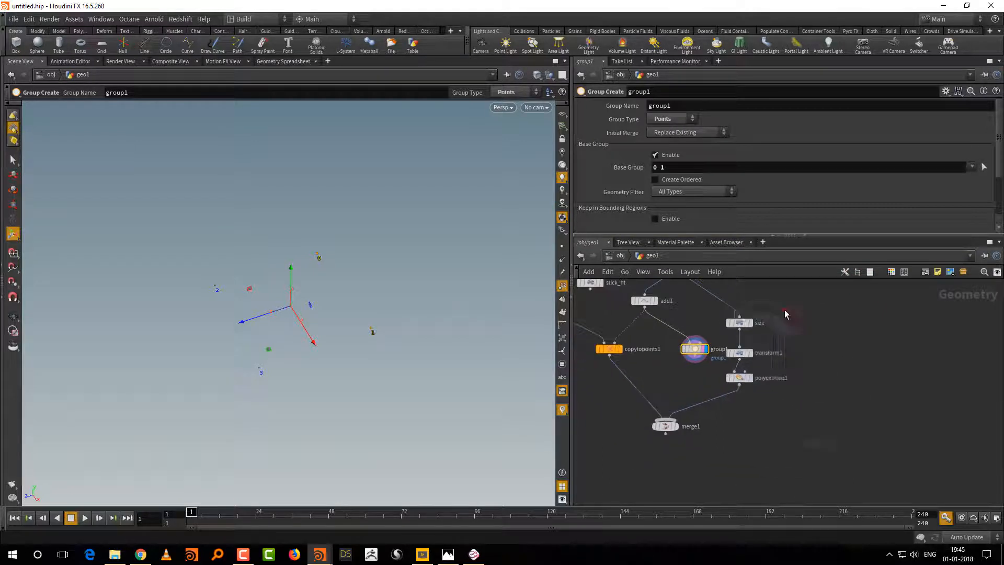
left_click_drag(784, 312, 790, 381)
key("Tab")
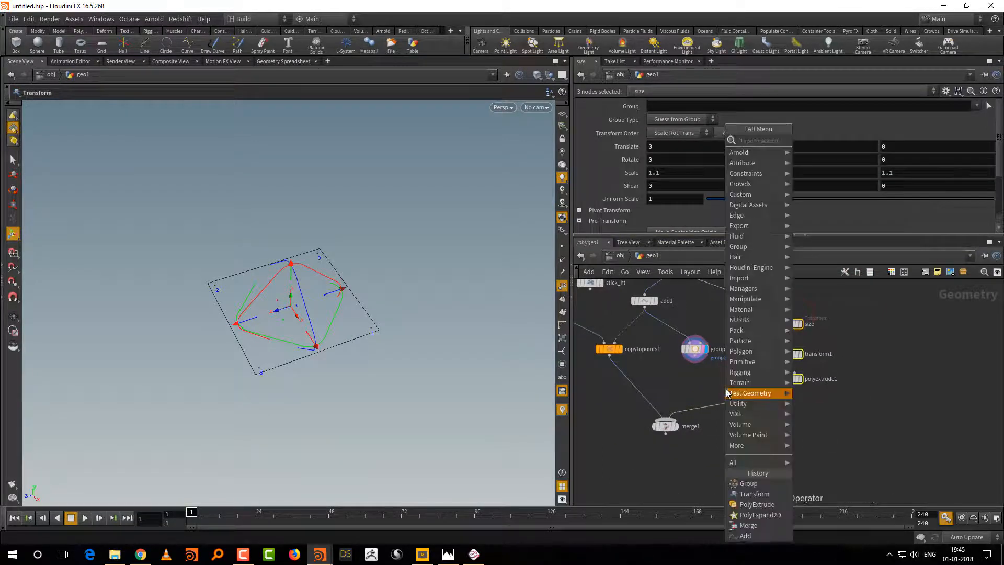
type("BLAS")
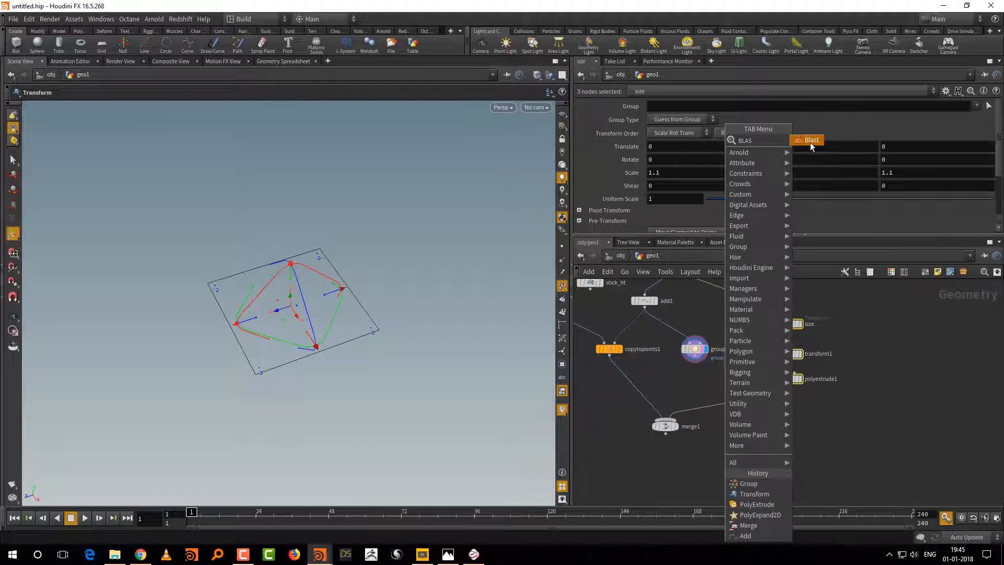
key("Return")
left_click(705, 369)
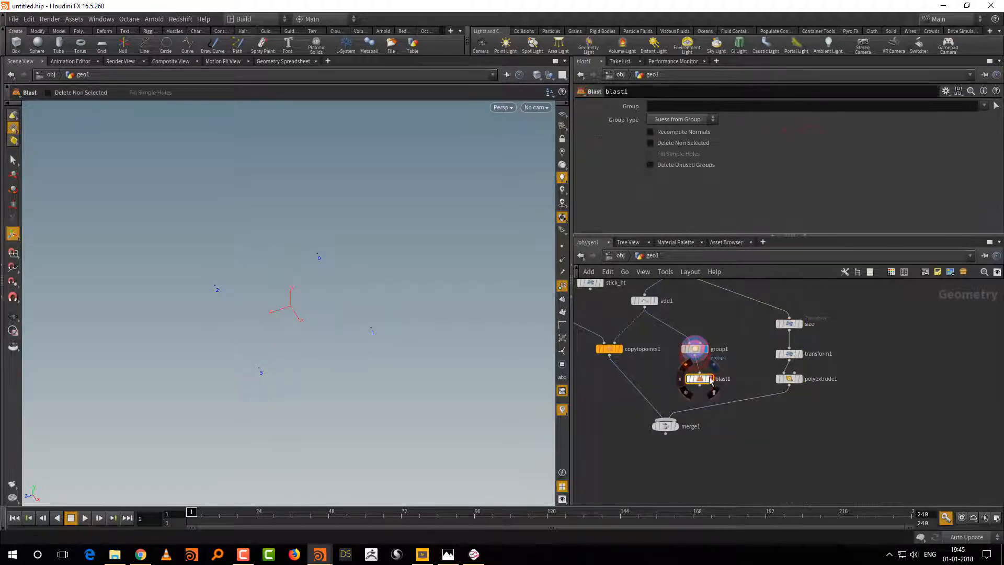
Step: Set the Blast node's group to group1 and enable Delete Non Selected
left_click(984, 105)
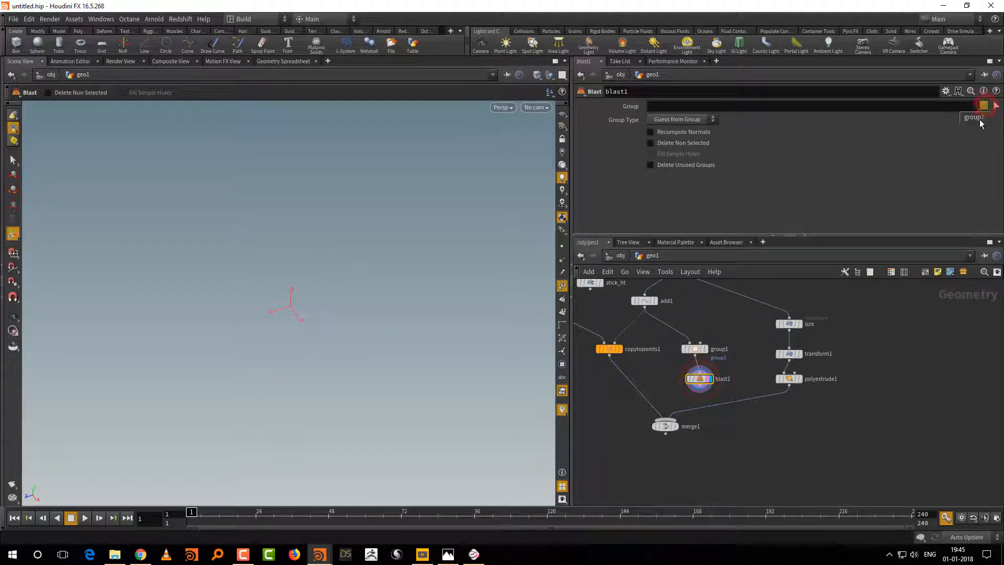
left_click(979, 122)
left_click(689, 144)
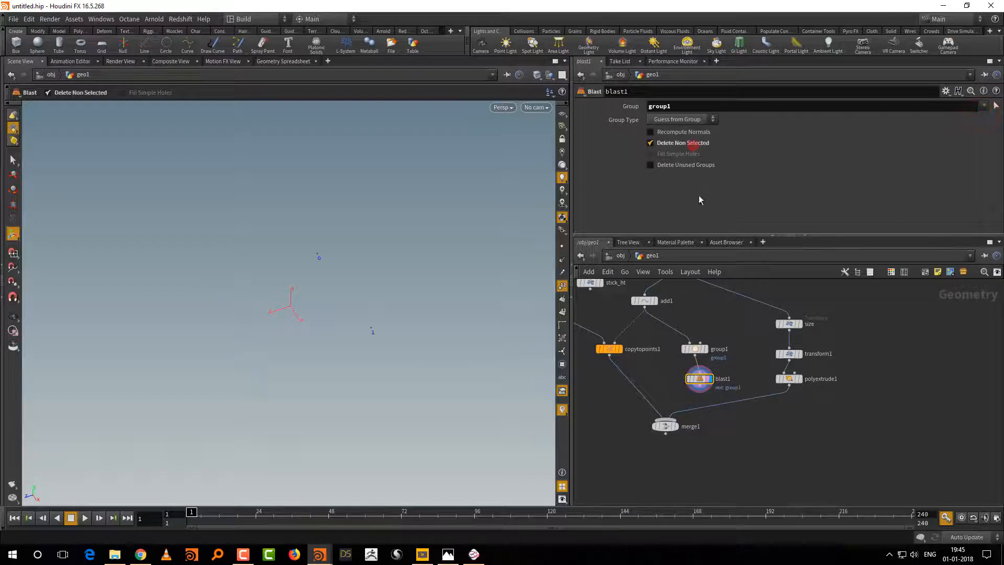
Step: Move merge1 farther down the network and turn the viewport's reference grid back on
middle_click_drag(722, 438, 774, 423)
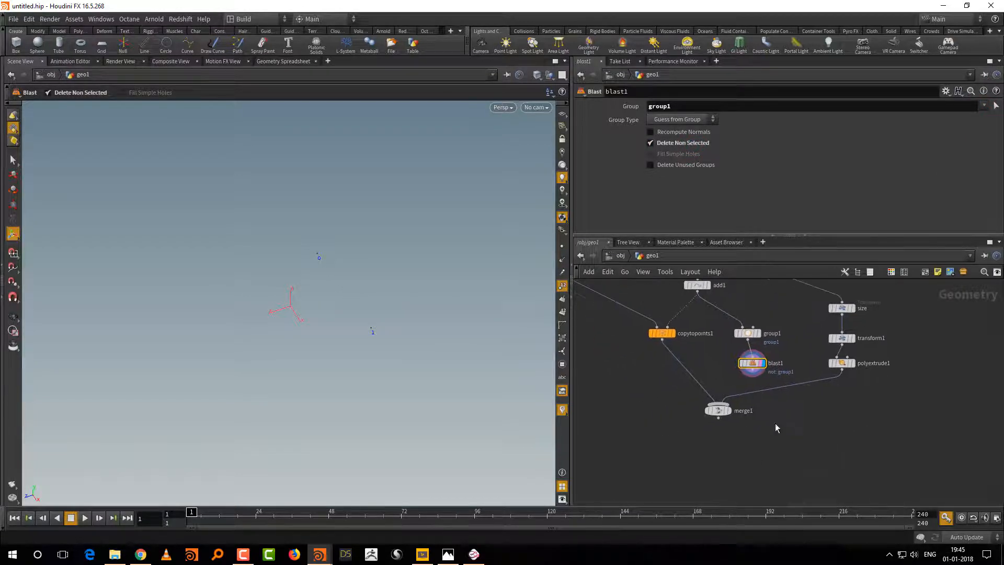
left_click_drag(719, 414, 709, 432)
left_click(562, 114)
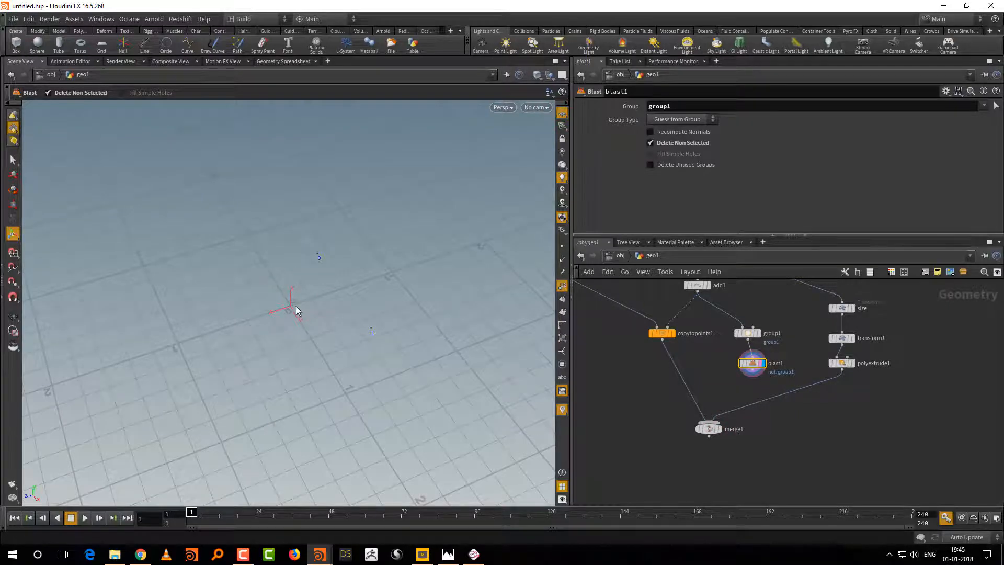
Step: Add a Transform node fed by blast1, display it and set its Z scale to 0
key("Tab")
type("TR")
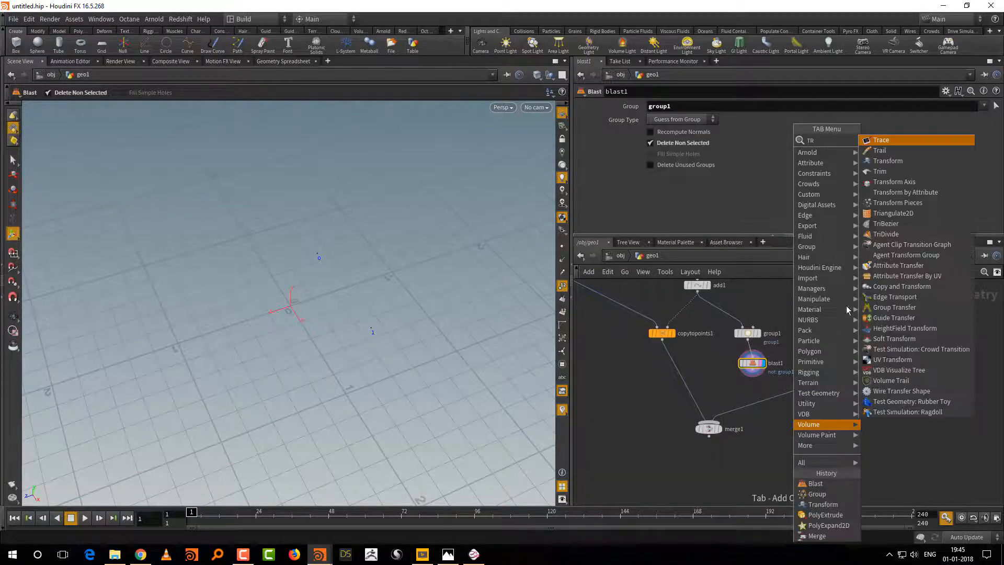
left_click(897, 161)
left_click(794, 433)
left_click_drag(752, 370, 794, 426)
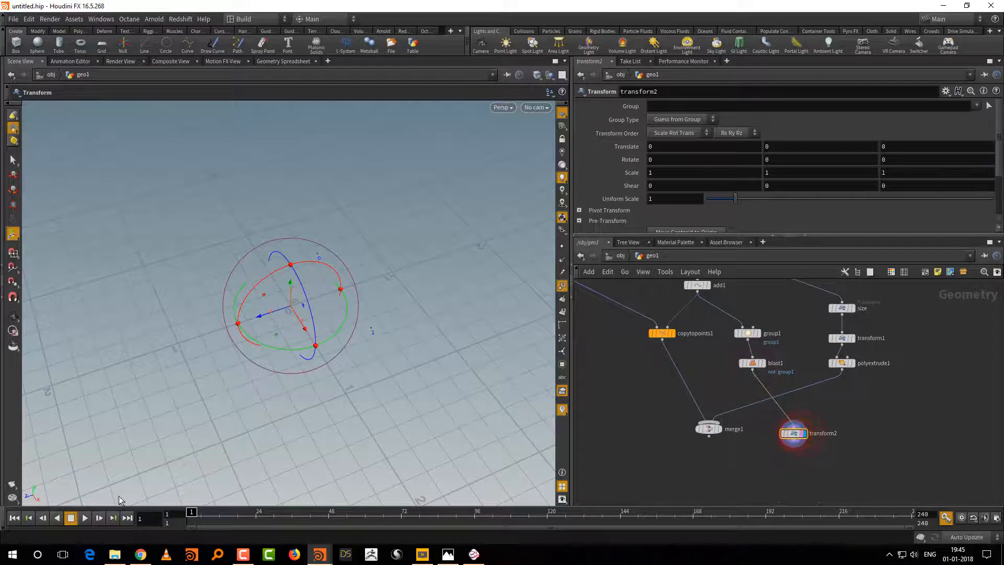
left_click(894, 172)
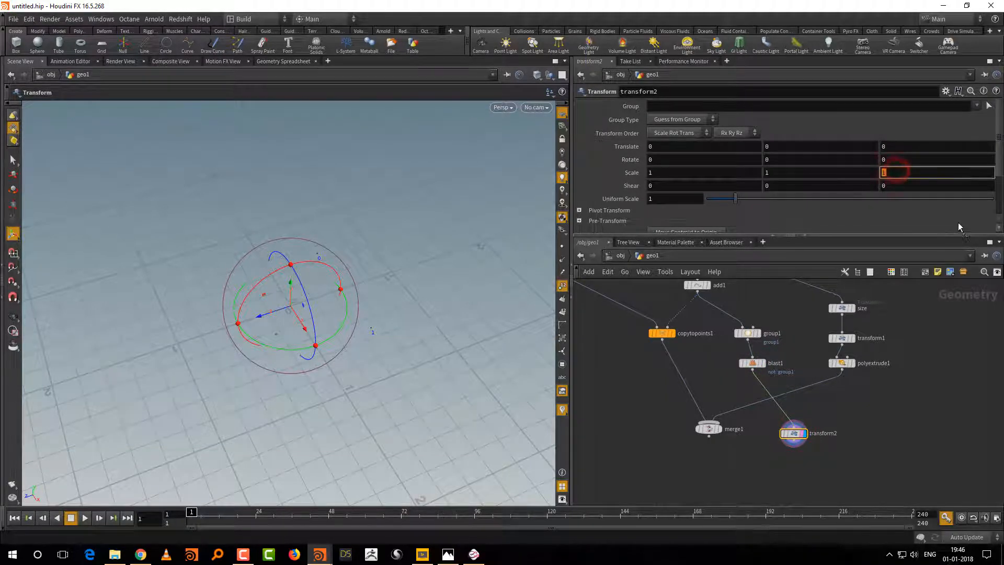
key("Return")
Step: Turn off the viewport's reference grid and inspect the two points, keeping their point numbers shown
left_click(562, 286)
left_click_drag(420, 378, 451, 377, "alt")
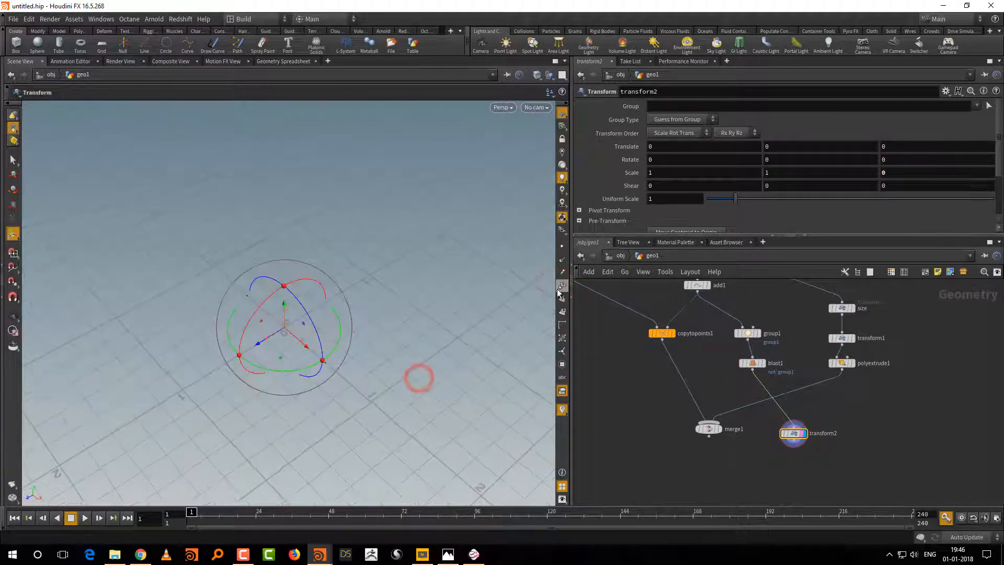
left_click(562, 286)
left_click(562, 113)
middle_click_drag(404, 387, 397, 363, "alt")
right_click_drag(407, 373, 442, 360, "alt")
key("Return")
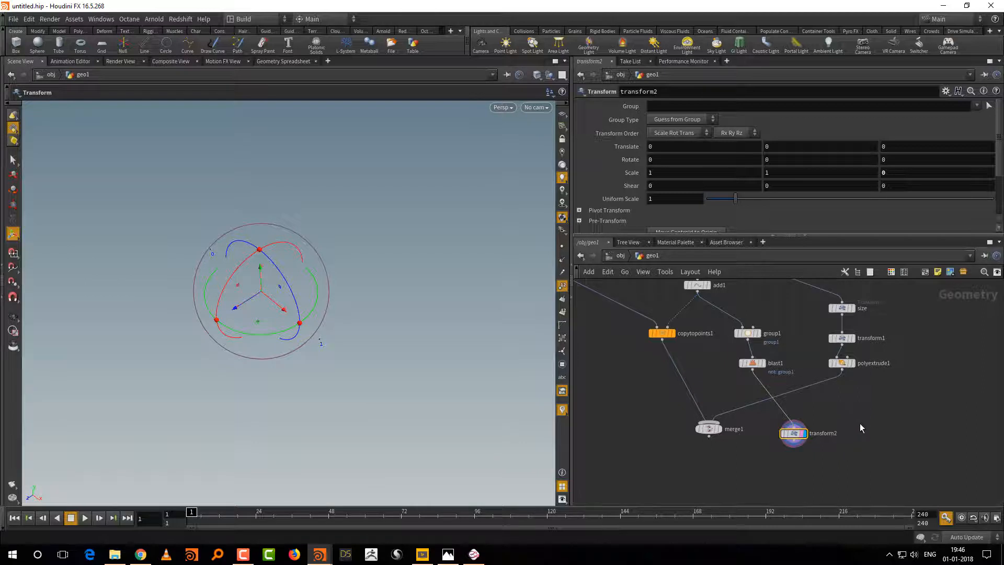
Step: Reposition merge1, blast1 and the new Transform node, then rename that Transform to MOVE_TO_ZERO
left_click_drag(711, 429, 700, 434)
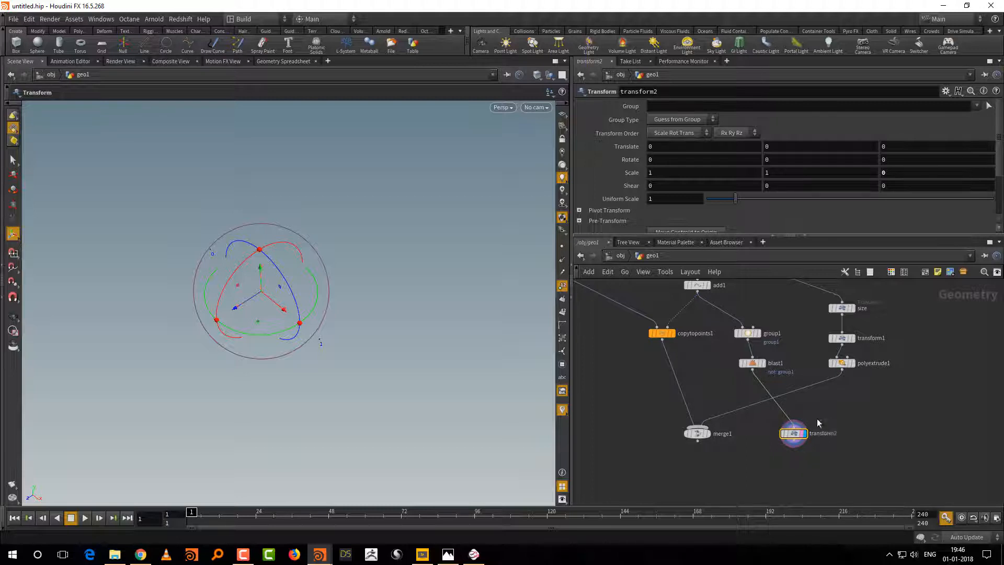
left_click_drag(795, 434, 781, 429)
left_click_drag(753, 364, 771, 372)
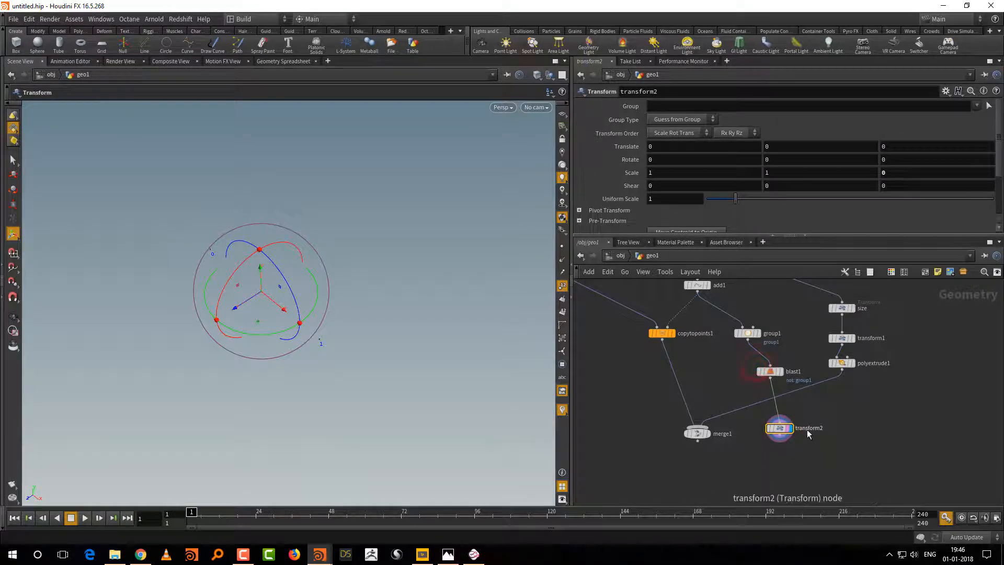
double_click(808, 430)
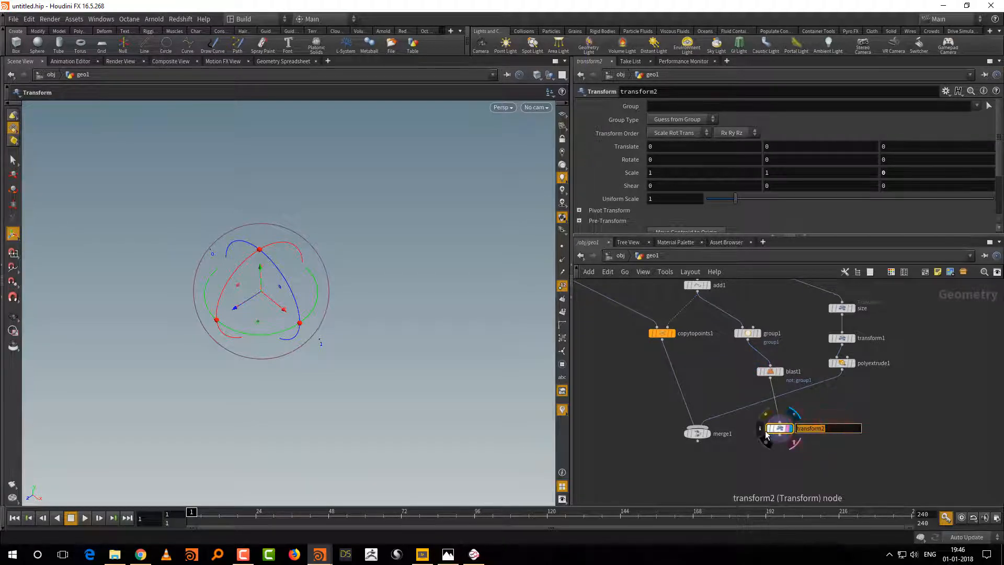
type("MOVE_TO_ZERO")
key("Return")
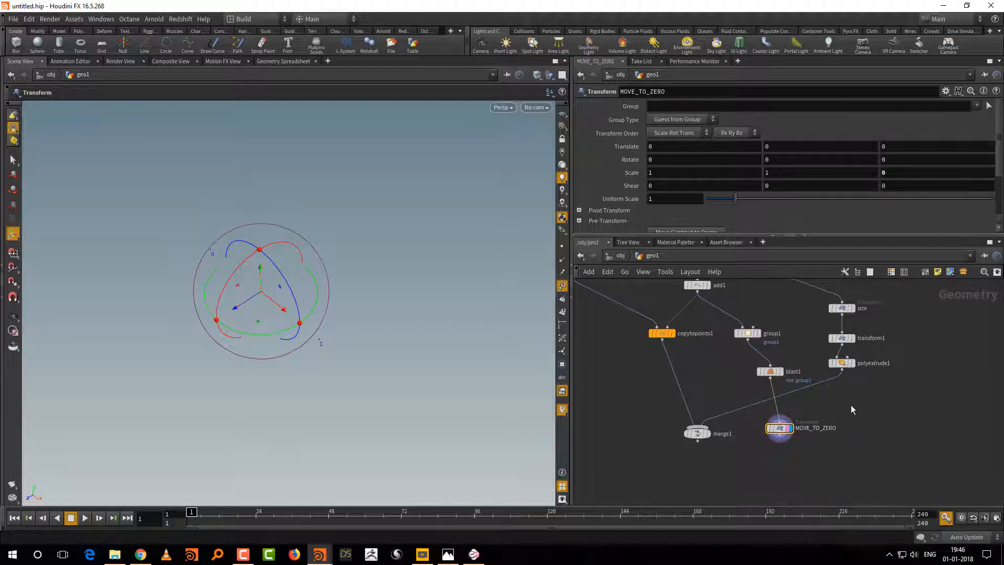
Step: Add a Transform node fed by MOVE_TO_ZERO and display it, comparing the points with the templated merge1 geometry
middle_click_drag(810, 446, 805, 421)
scroll(804, 424, "up", 2)
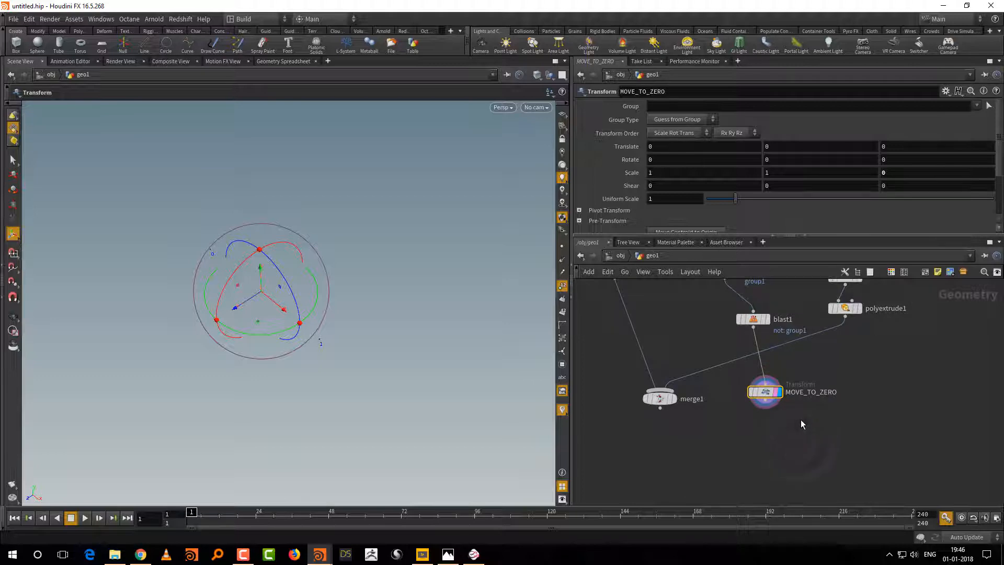
key("Tab")
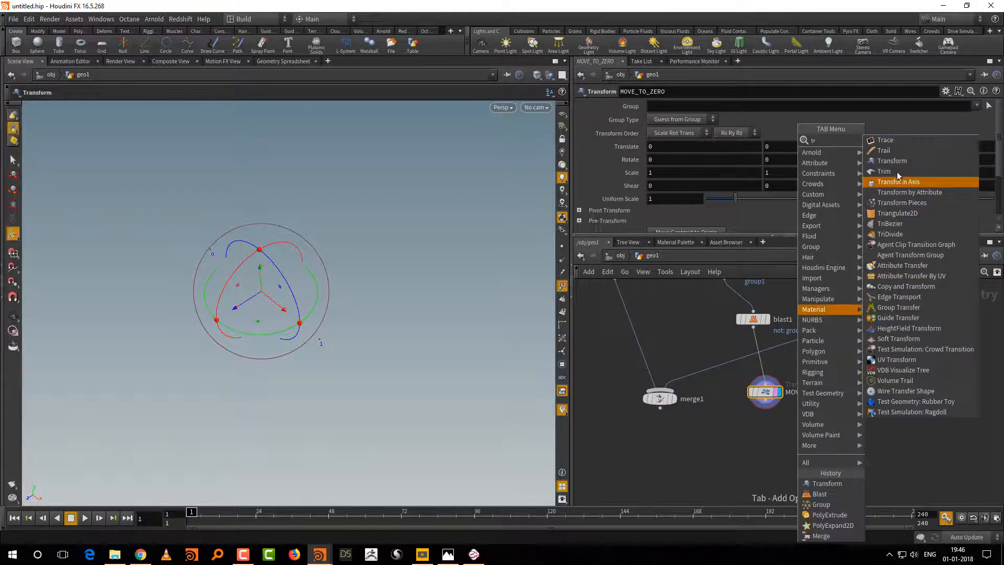
left_click(900, 160)
left_click(775, 442)
middle_click_drag(710, 403, 723, 431)
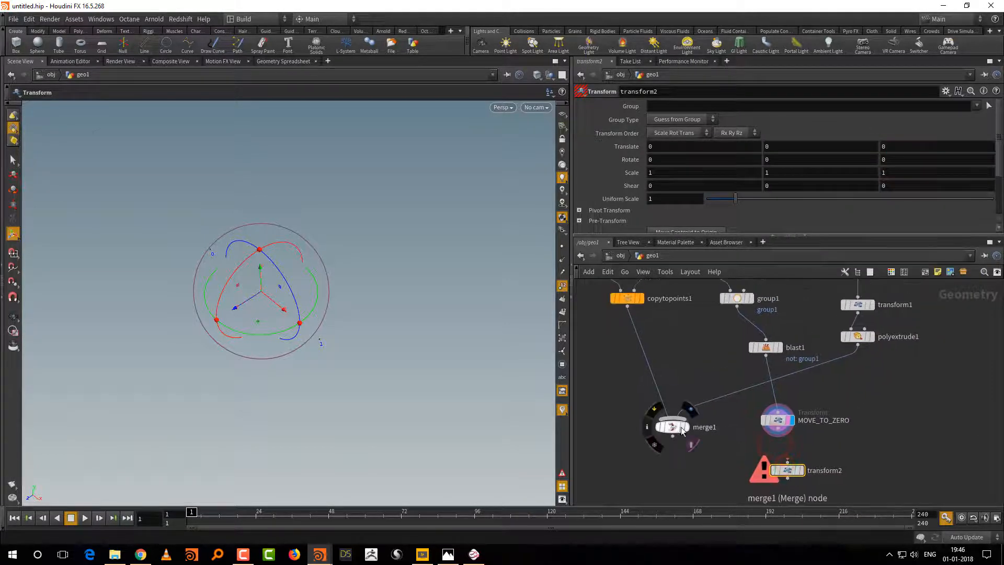
left_click(690, 440)
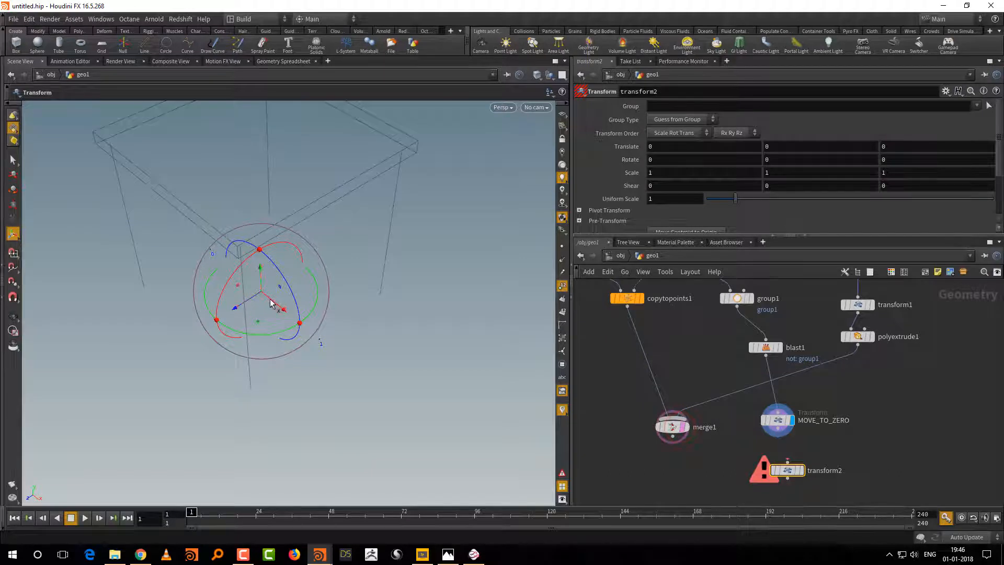
left_click_drag(415, 352, 306, 338, "alt")
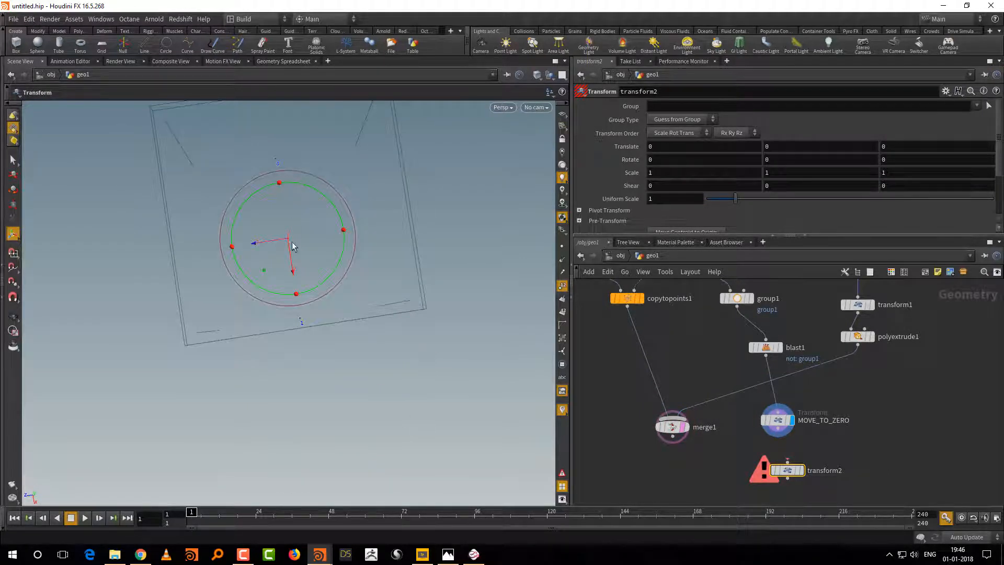
middle_click_drag(792, 449, 791, 405)
left_click_drag(775, 388, 785, 419)
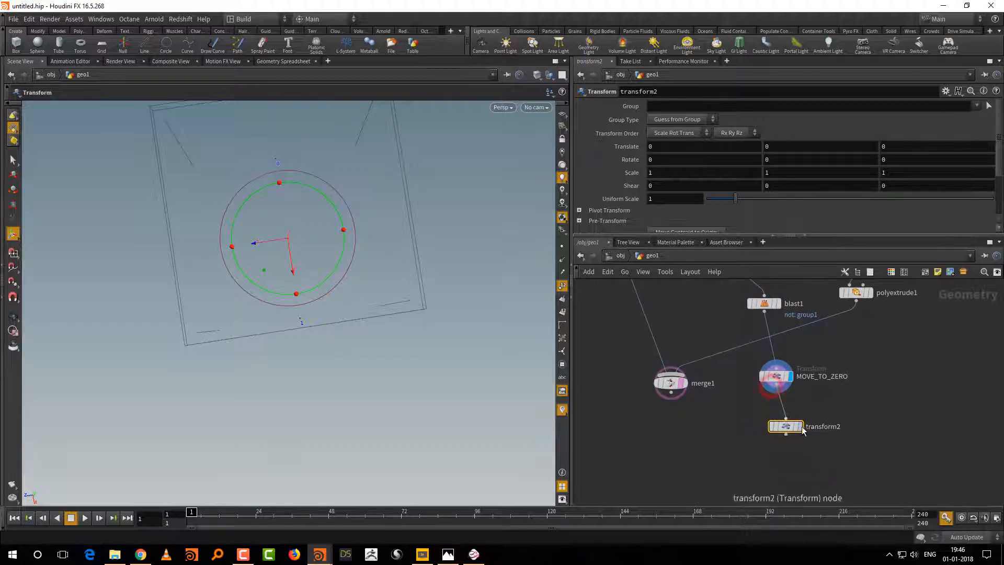
left_click(799, 426)
Step: Scale the two points inward along X on transform2, setting the X scale to 0.8
key("e")
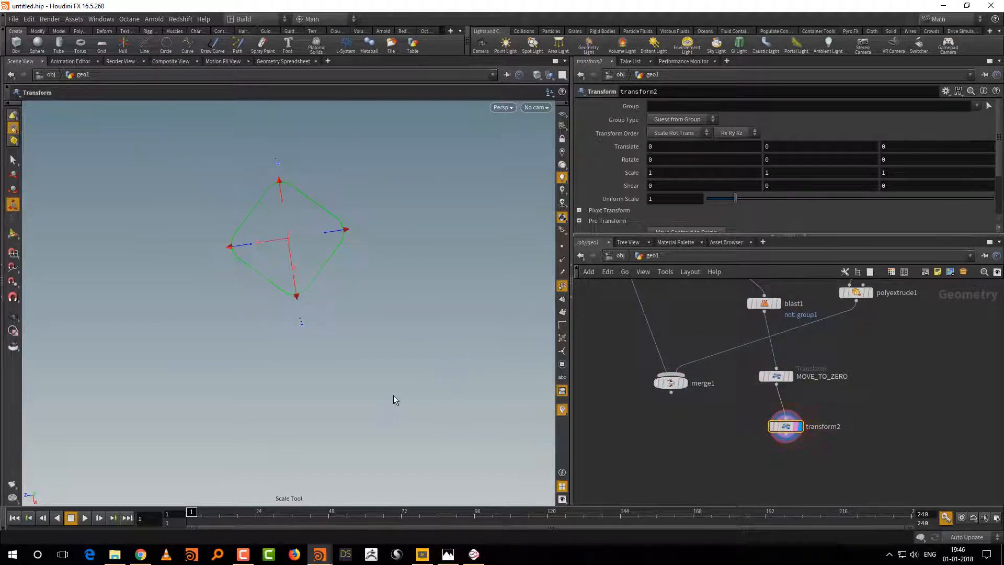
left_click_drag(395, 397, 450, 349, "alt")
left_click_drag(366, 335, 358, 338)
double_click(654, 172)
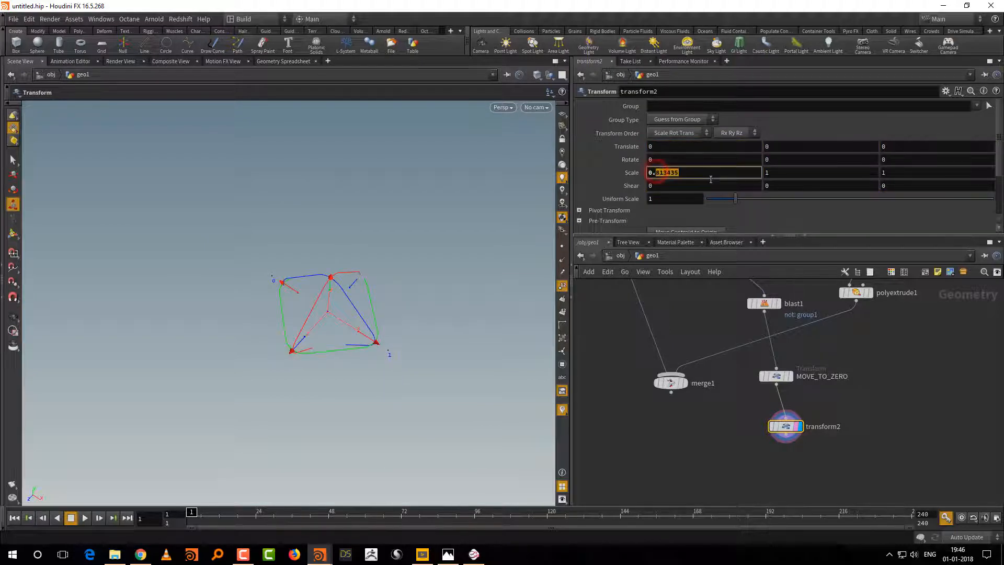
type("8")
key("Return")
Step: Enlarge the network area and rearrange the merge1, copytopoints1 and stick_ht nodes to make room
middle_click_drag(830, 288, 805, 343)
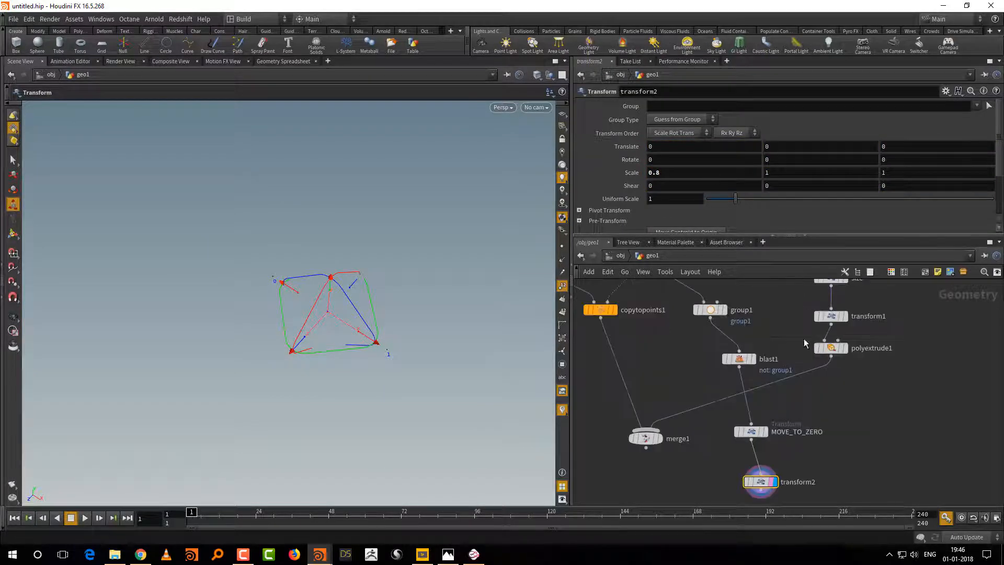
left_click_drag(825, 234, 835, 156)
middle_click_drag(890, 321, 958, 309)
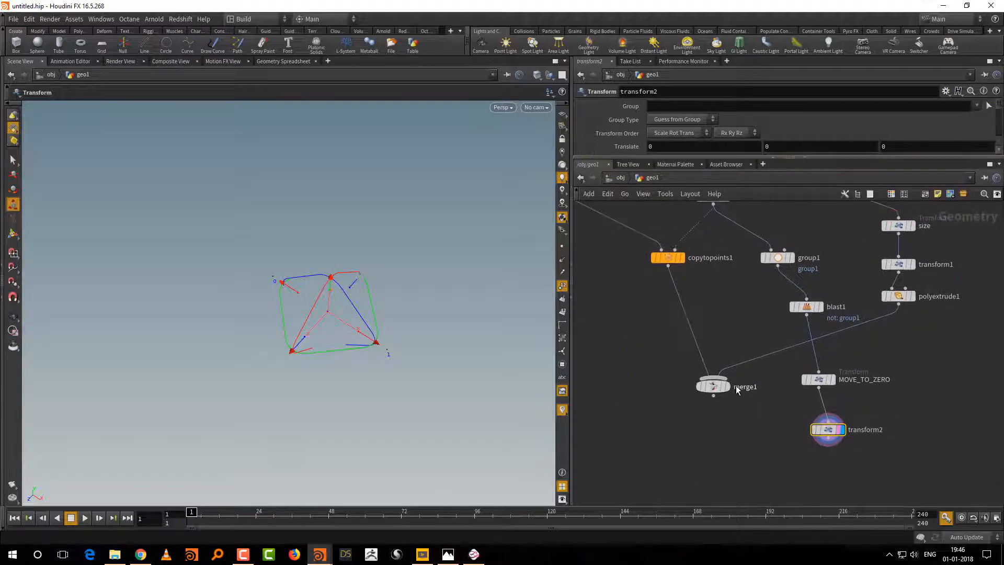
left_click_drag(716, 389, 687, 426)
scroll(711, 359, "down", 2)
left_click_drag(647, 327, 648, 329)
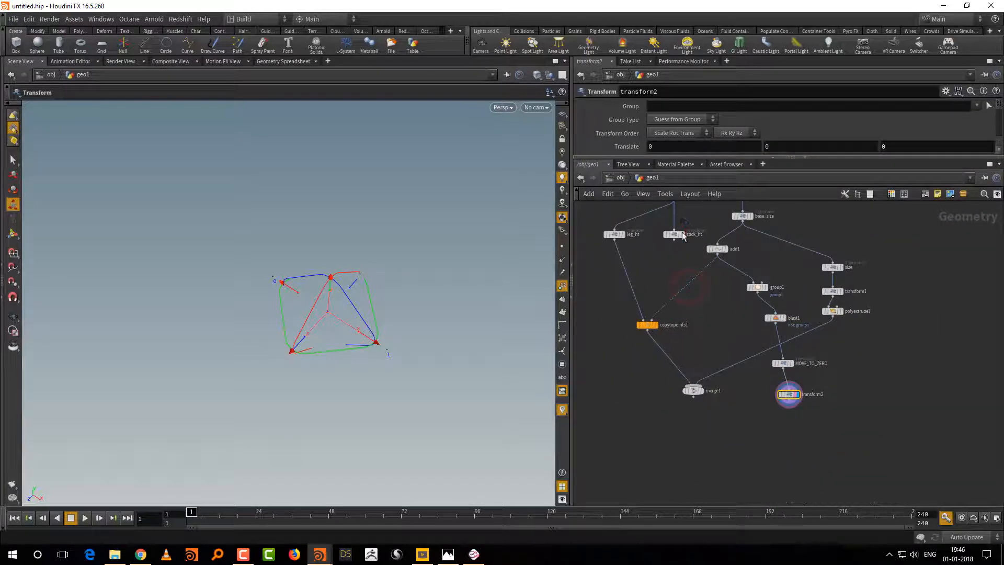
left_click_drag(675, 233, 676, 252)
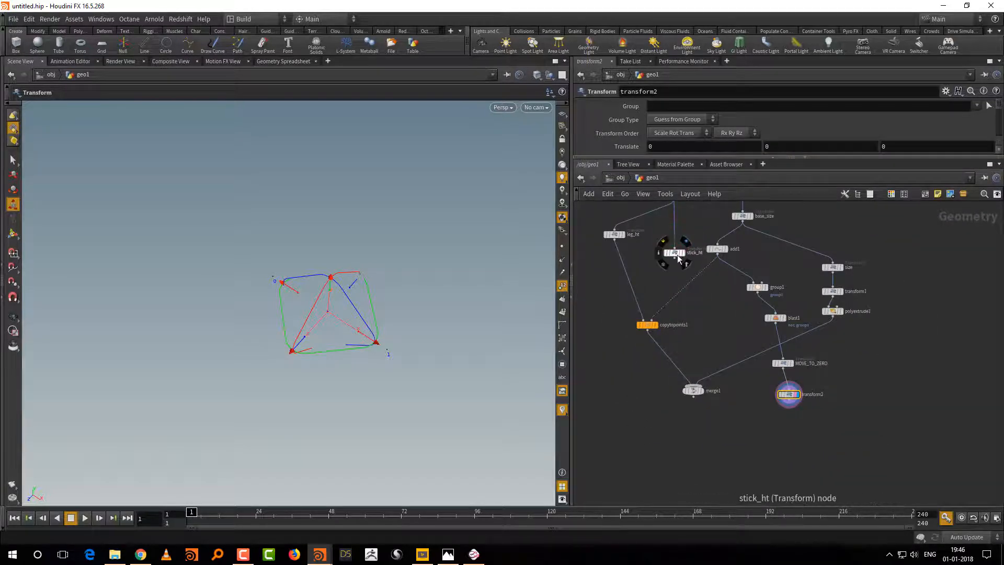
scroll(709, 316, "up", 2)
middle_click_drag(710, 316, 678, 305)
Step: Add and display a Copy to Points node with stick_ht as source and transform2 as target points
key("Tab")
type("copy")
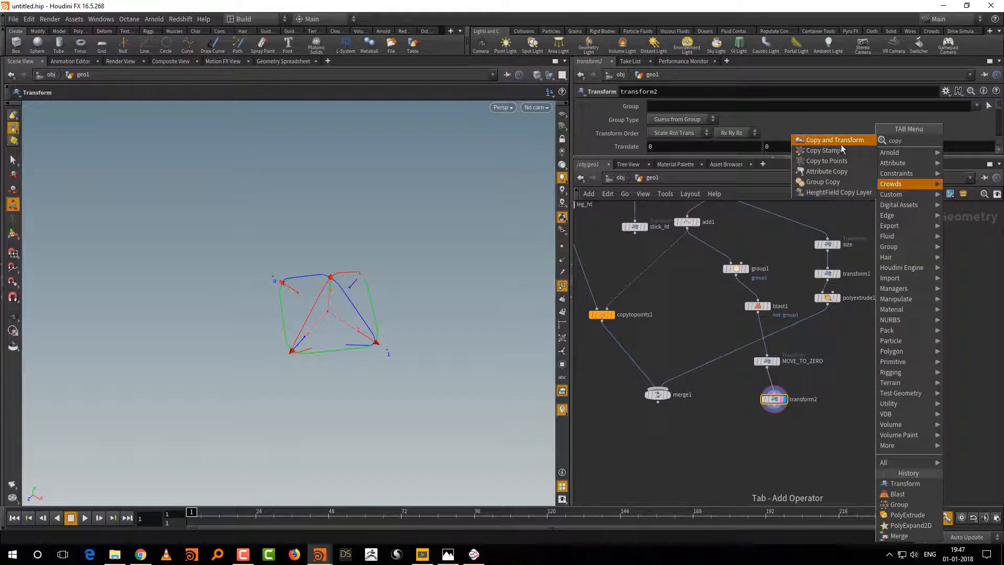
left_click(826, 161)
left_click_drag(724, 434, 635, 232)
left_click_drag(776, 406, 733, 436)
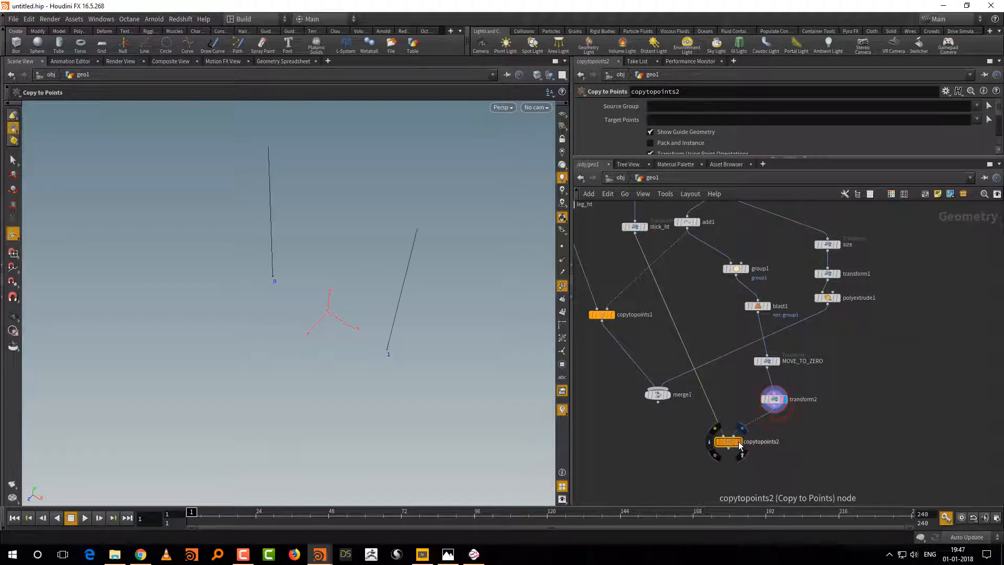
Step: Display merge1 with the copied sticks overlaid and hide the point numbers
left_click(667, 394)
left_click_drag(453, 365, 386, 331, "alt")
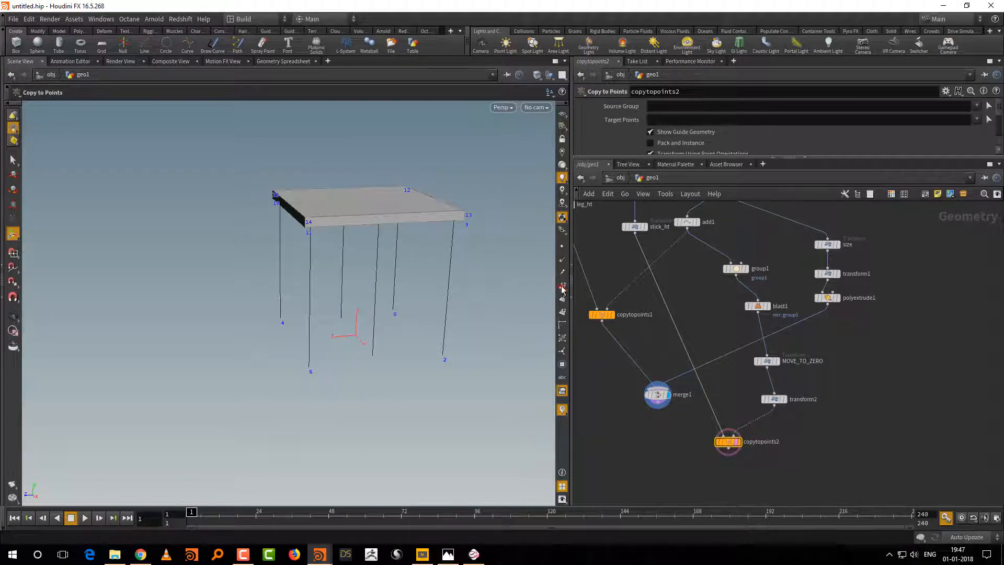
left_click(562, 288)
Step: Move merge1 farther down the network and display copytopoints2 instead
middle_click_drag(666, 400, 689, 413)
left_click_drag(682, 411, 682, 432)
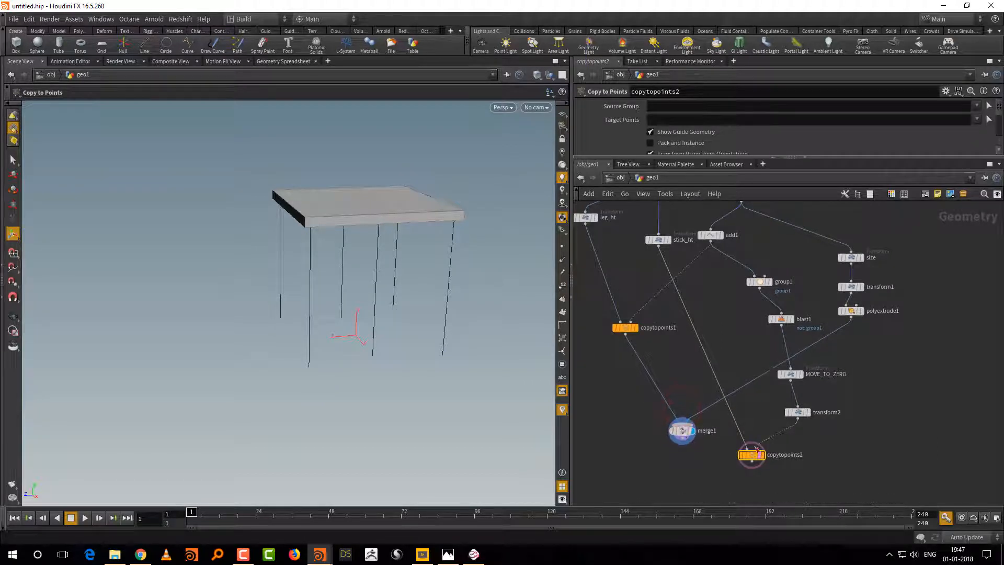
left_click(757, 450)
middle_click_drag(877, 394, 835, 431)
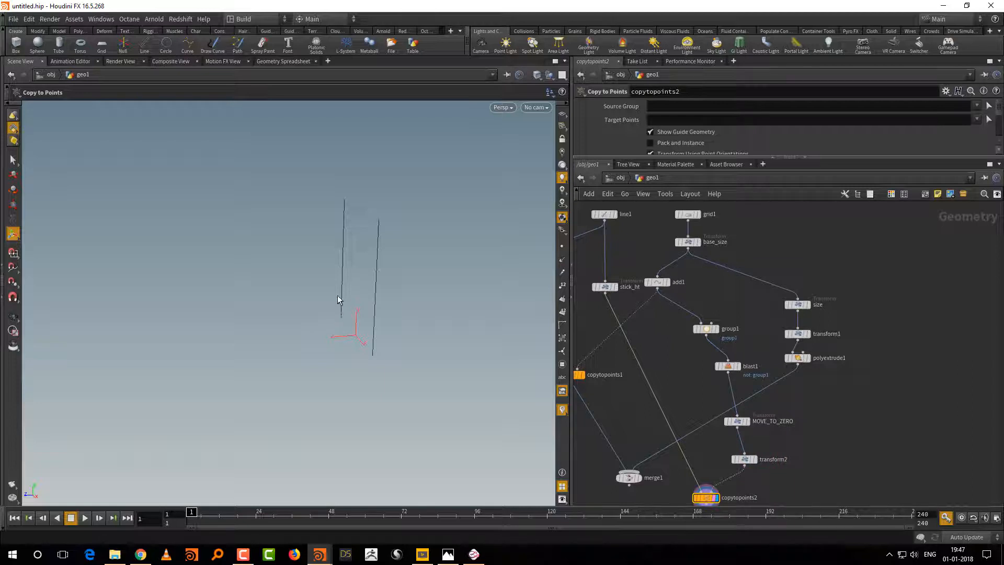
Step: Add a Transform node beside the seat branch, feed it from base_size and display it
middle_click_drag(800, 233, 782, 284)
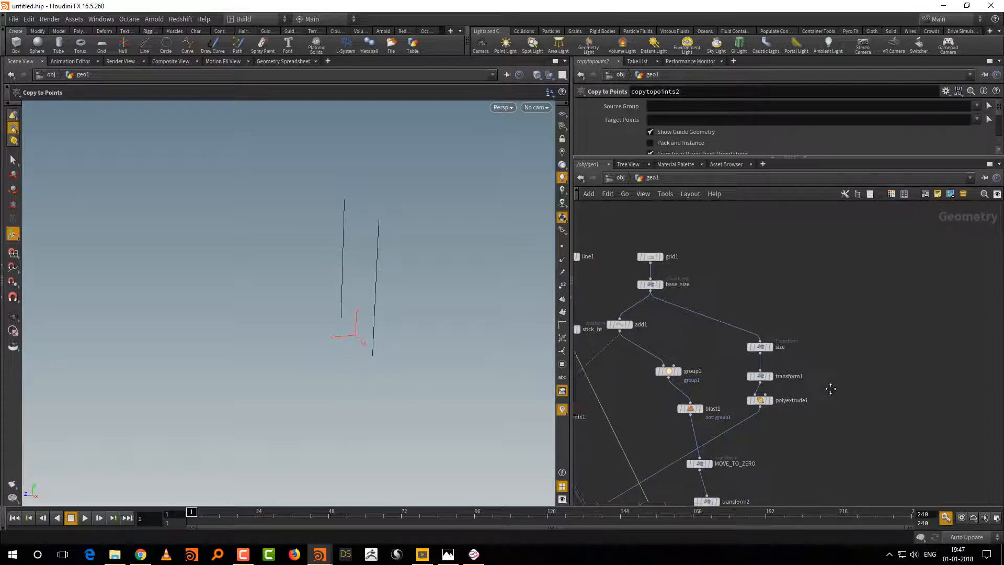
key("Tab")
type("tr")
left_click(748, 160)
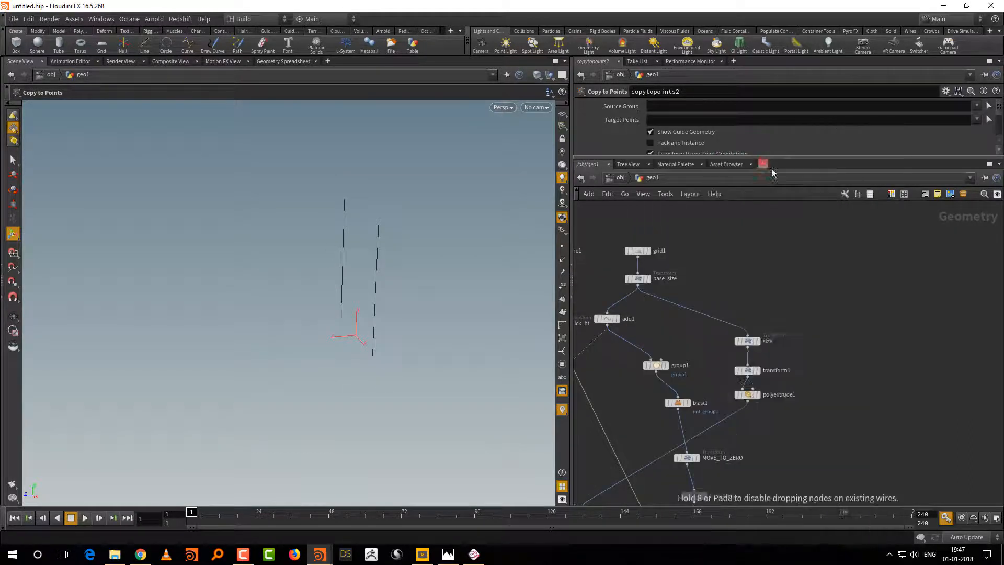
left_click(832, 358)
left_click(638, 286)
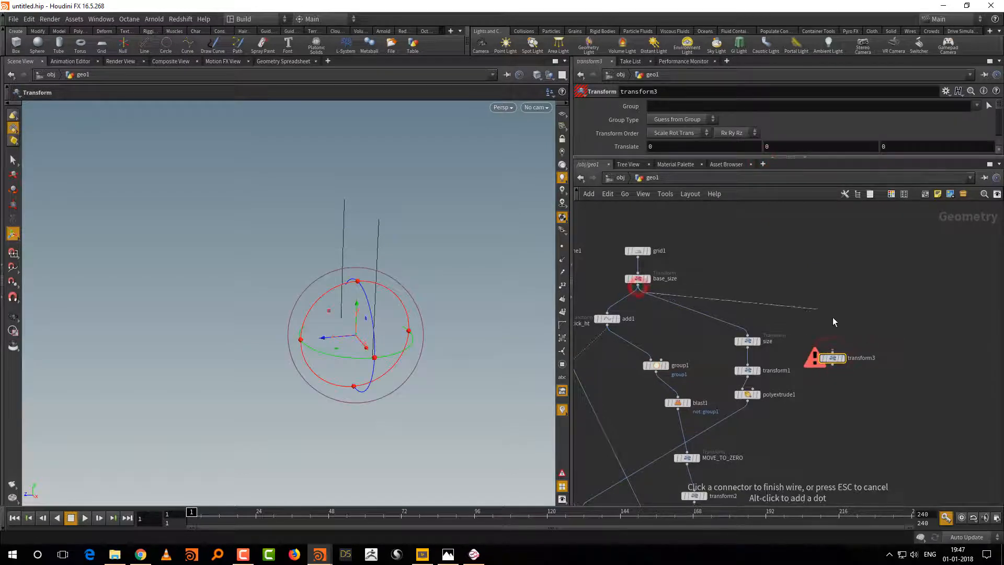
left_click(834, 354)
middle_click_drag(853, 355, 829, 341)
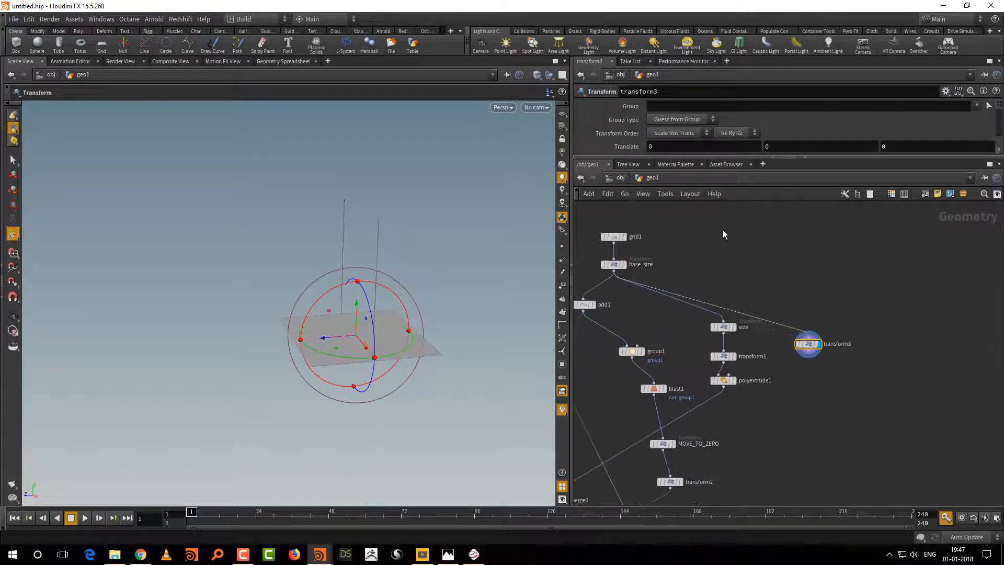
Step: Scale the grid on transform3 down along Z to about 0.68
left_click_drag(748, 156, 748, 201)
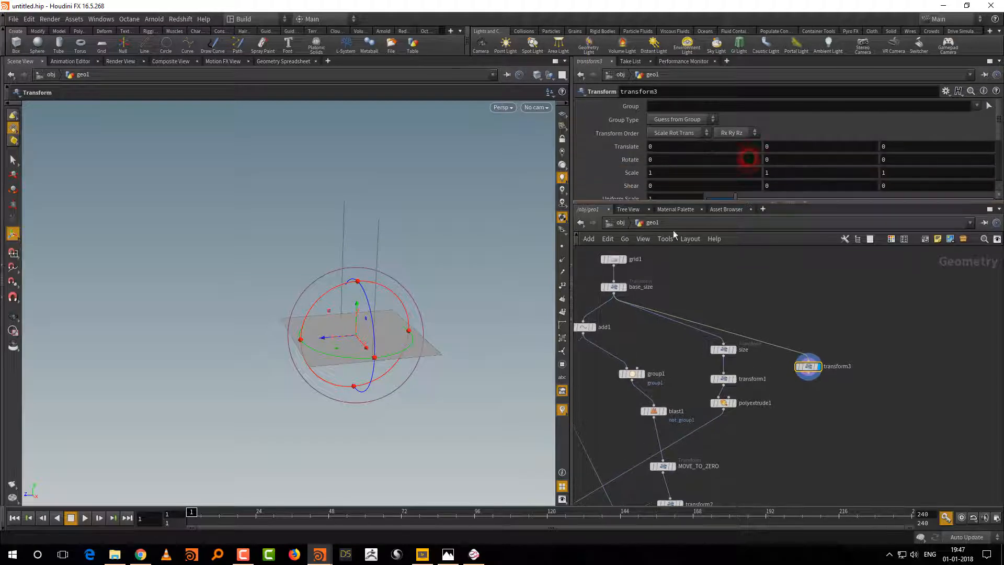
key("e")
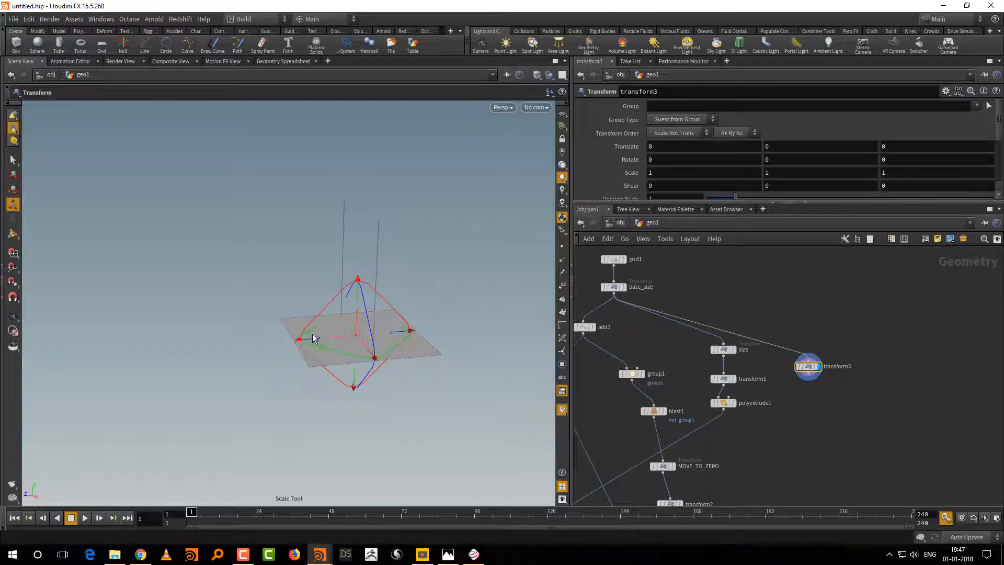
left_click_drag(313, 336, 327, 336)
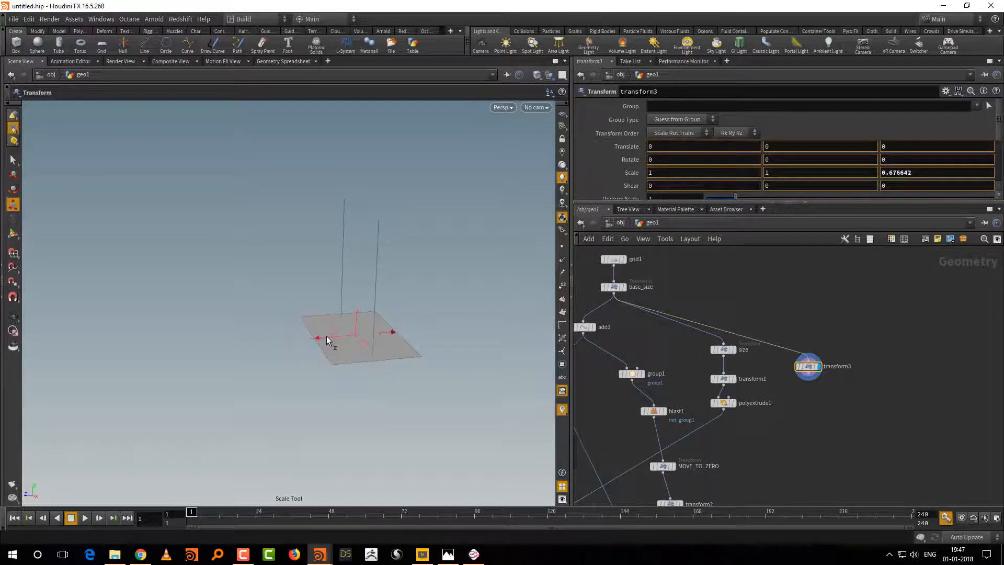
Step: Add a second Transform node directly below transform3 in the network
key("Tab")
type("tr")
left_click(892, 162)
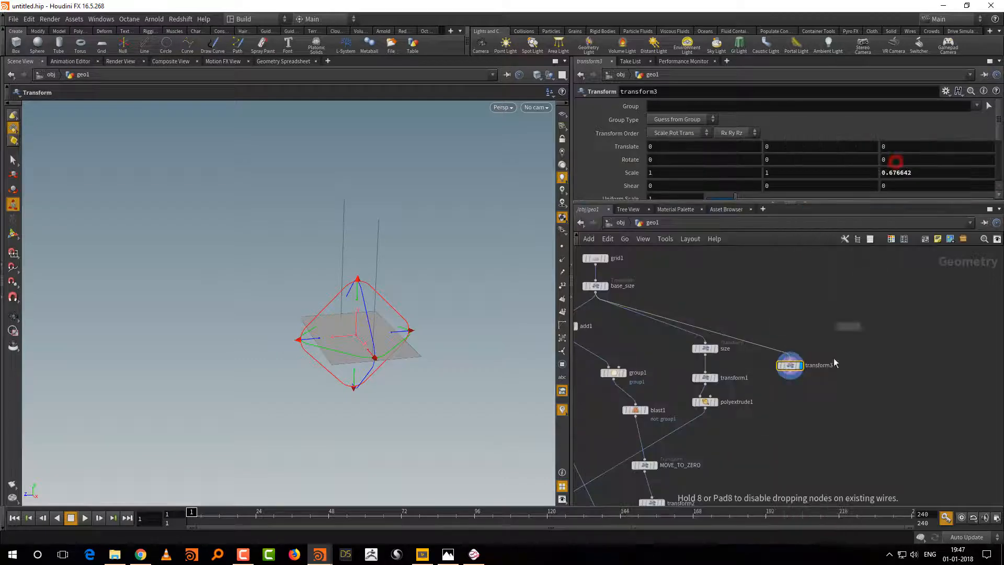
left_click(791, 400)
left_click(790, 396)
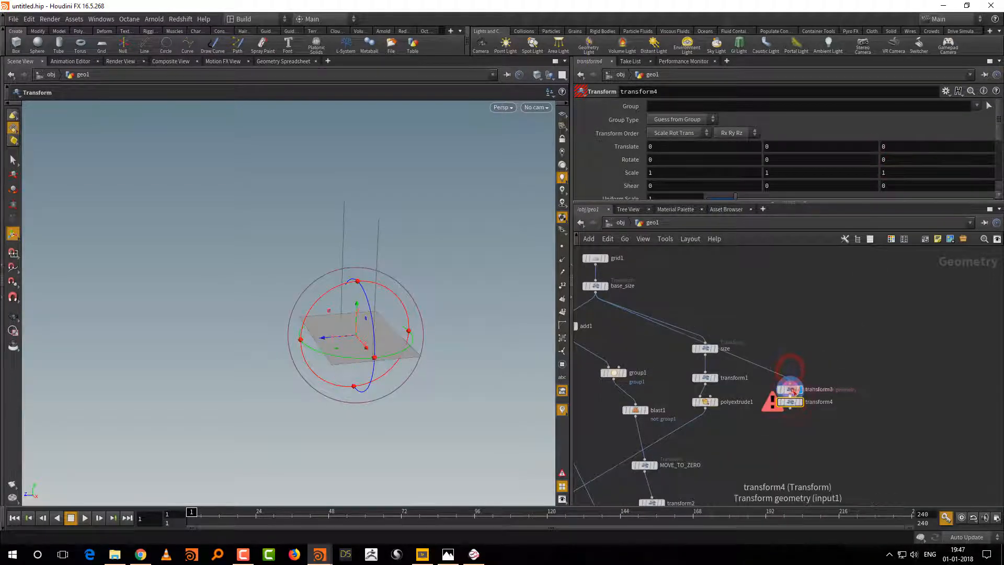
Step: Move transform3 up level with the size node and rename it back_size
left_click(819, 345)
left_click_drag(790, 386, 789, 352)
double_click(819, 348)
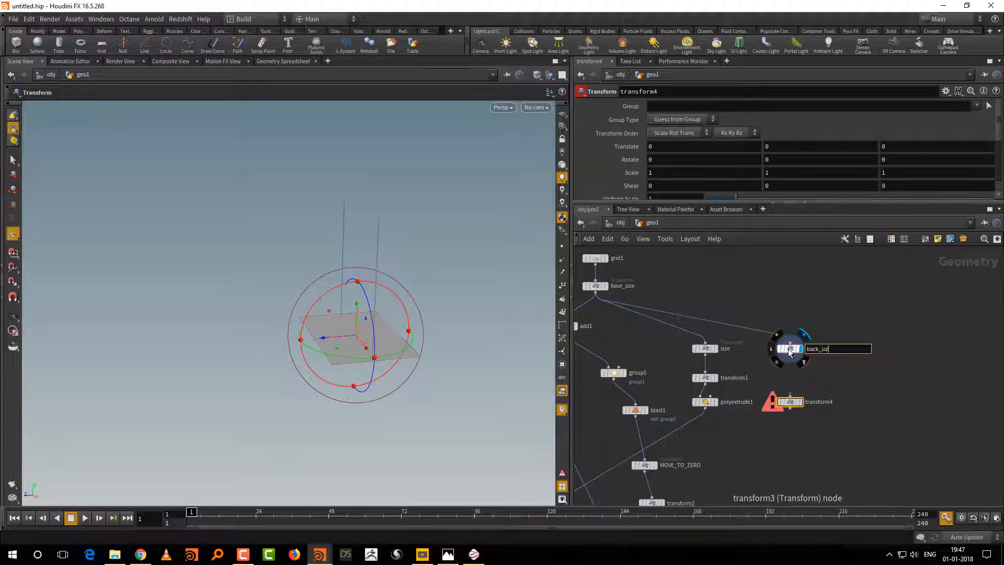
type("back_size")
key("Return")
Step: Rename the new transform4 node rot_90
double_click(821, 402)
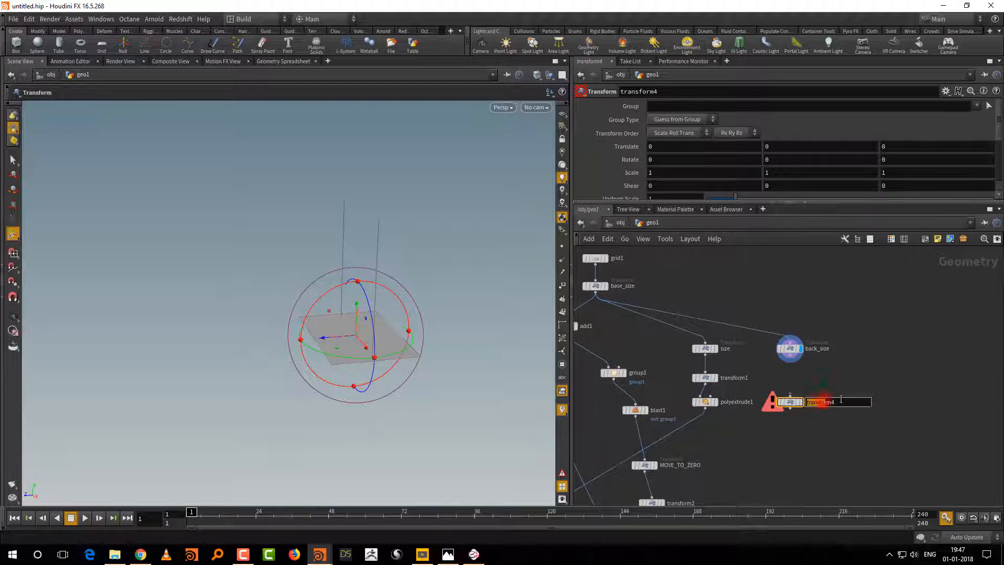
left_click_drag(813, 410, 783, 409)
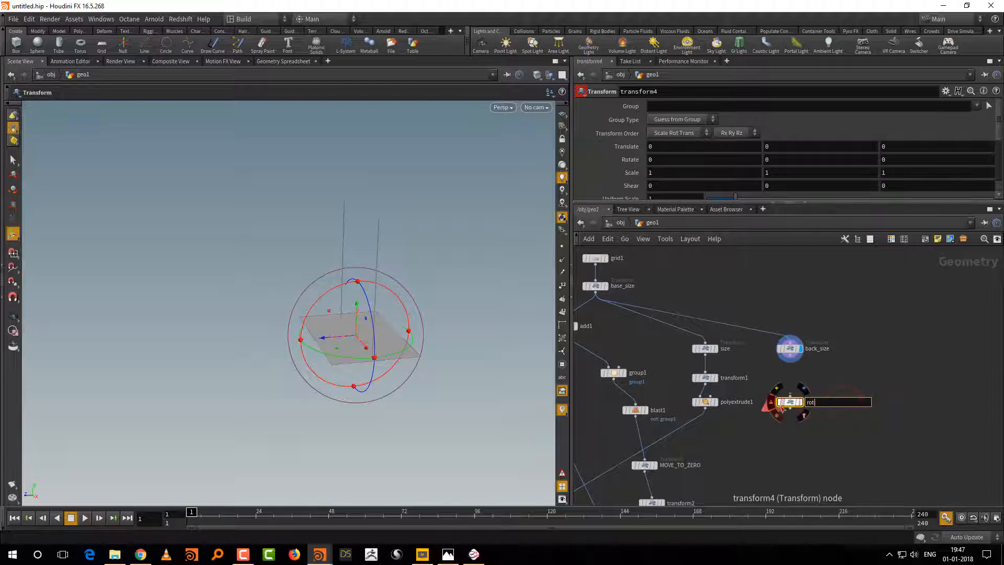
type("rot_90")
key("Return")
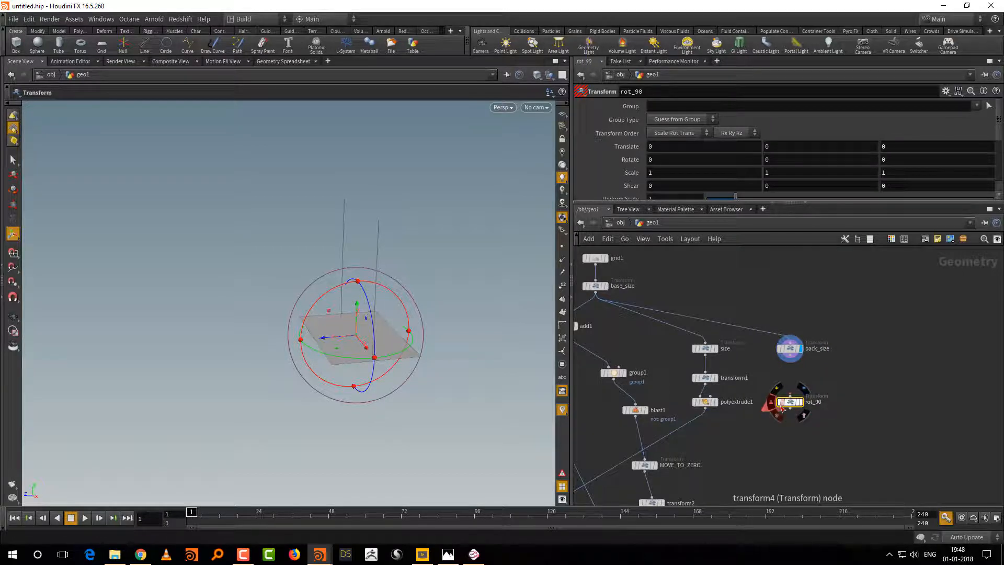
Step: Feed rot_90 from back_size, display it and set its X rotation to 90
left_click(790, 355)
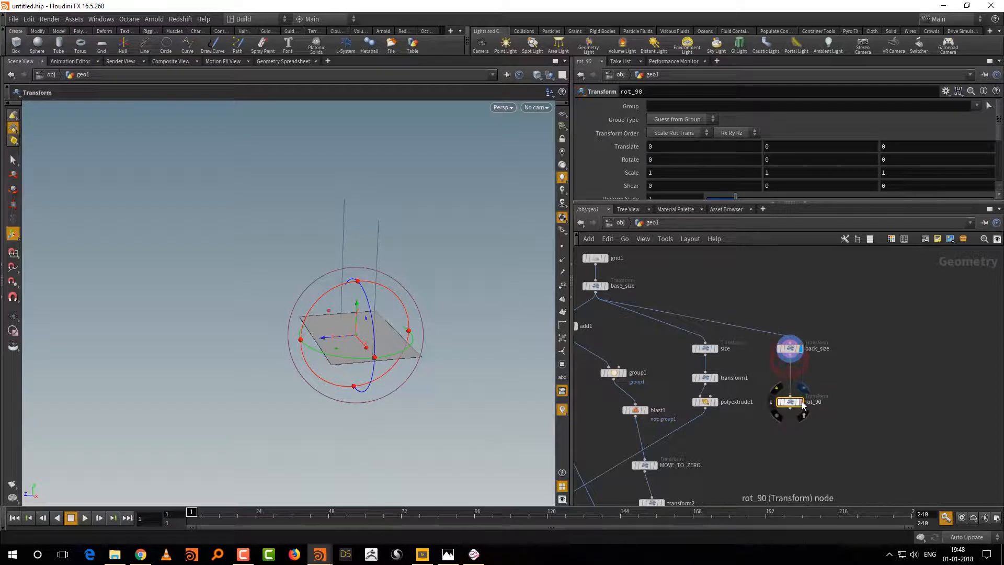
left_click(789, 394)
left_click_drag(327, 295, 328, 293)
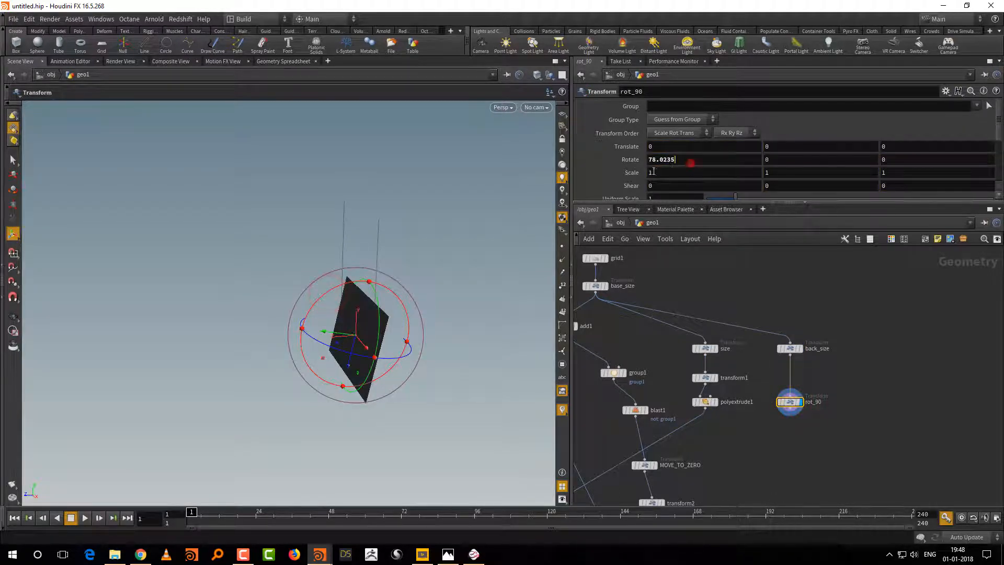
double_click(690, 159)
type("90")
key("Return")
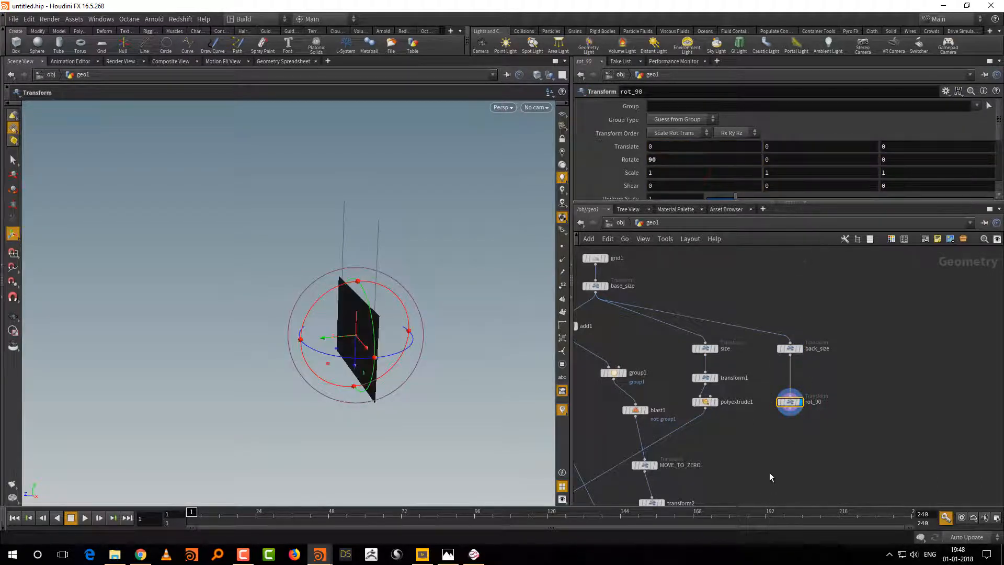
Step: Copy the Uniform Scale parameter of the stick_ht node
middle_click_drag(769, 473, 778, 432)
left_click_drag(671, 458, 664, 454)
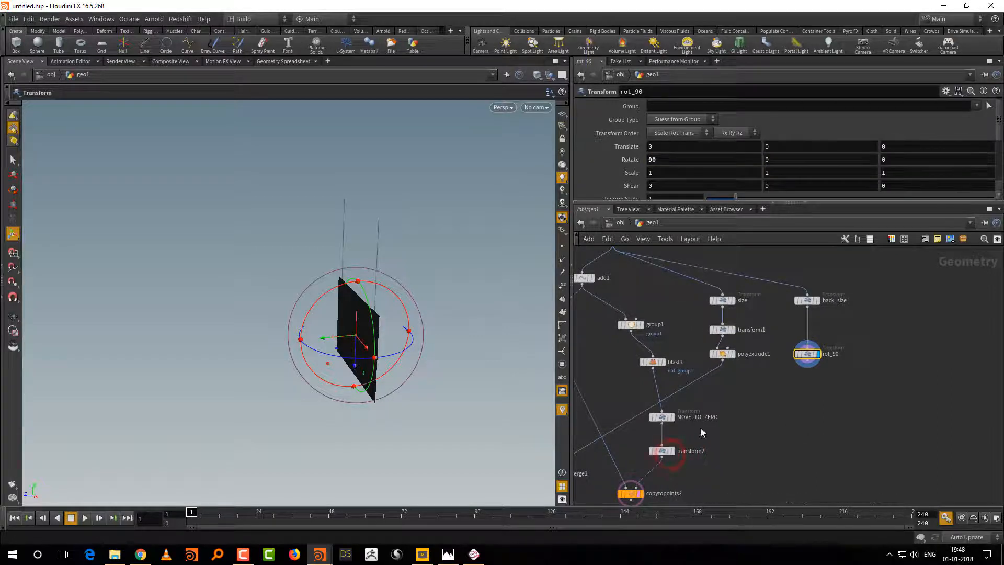
middle_click_drag(698, 426, 735, 436)
middle_click_drag(841, 432, 957, 491)
left_click(682, 354)
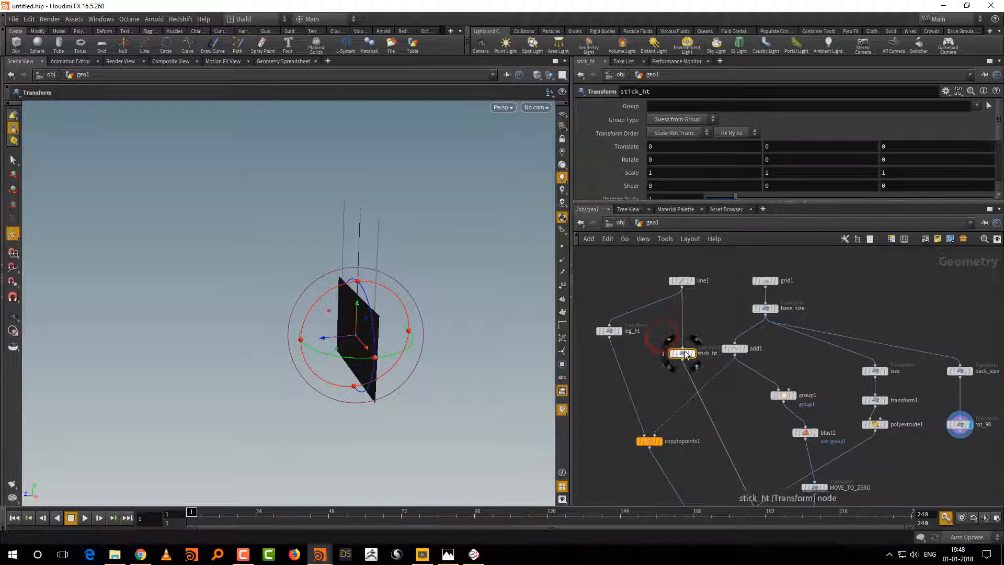
left_click_drag(693, 201, 692, 234)
right_click(681, 201)
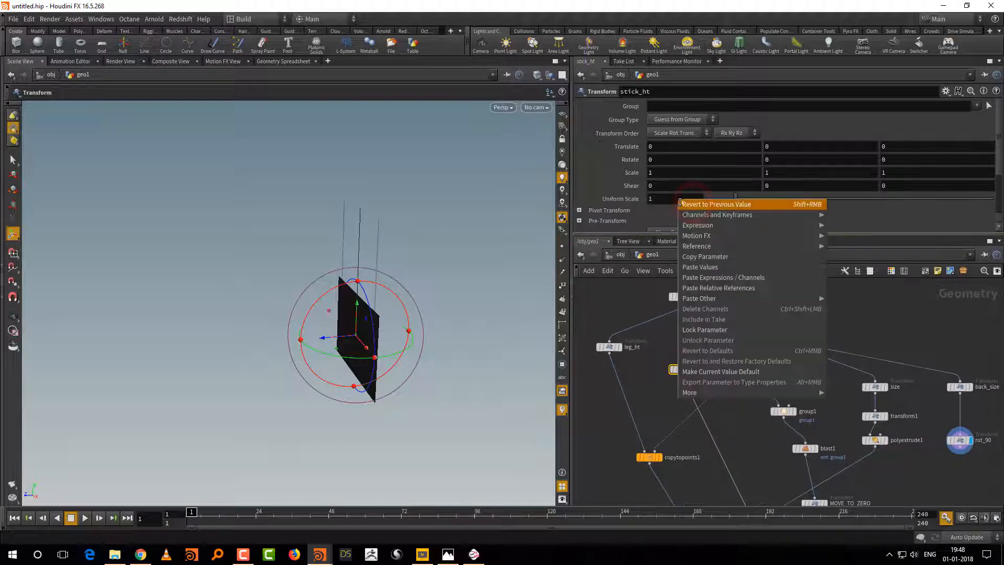
left_click(701, 257)
Step: Add a Transform node after rot_90, display it and paste the copied stick_ht scale as a relative reference into its Y translation
middle_click_drag(942, 480, 925, 478)
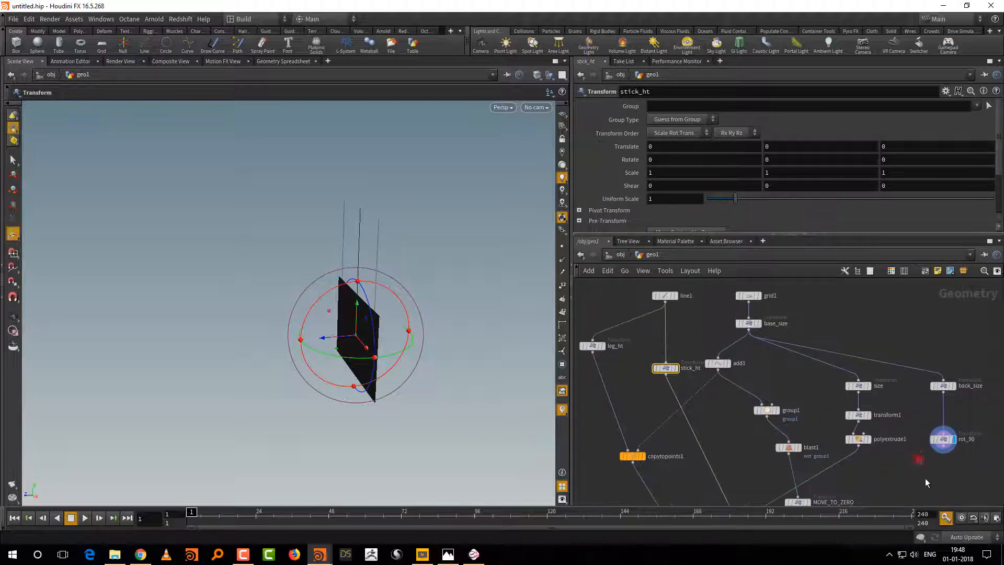
key("Tab")
type("tr")
left_click(845, 161)
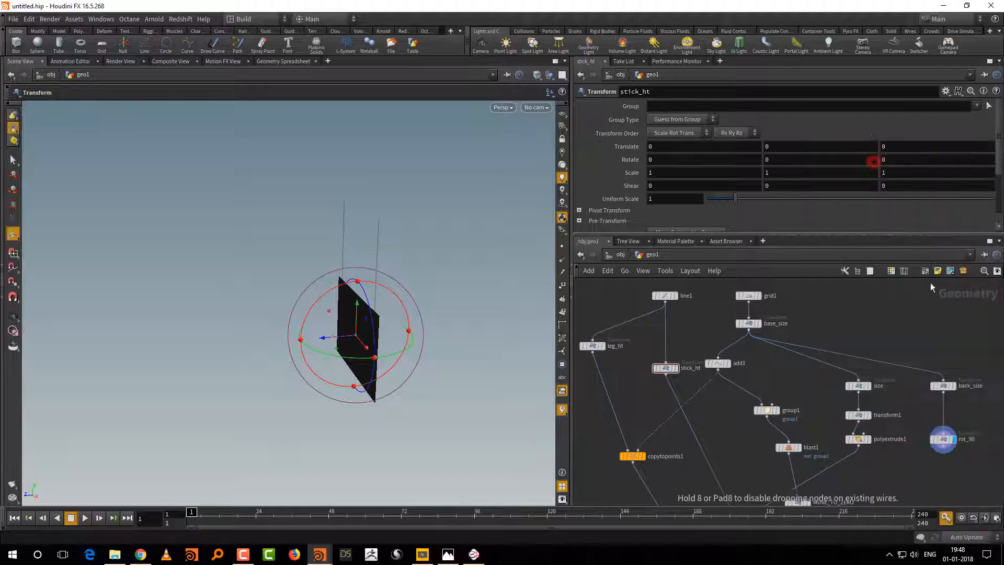
left_click(963, 446)
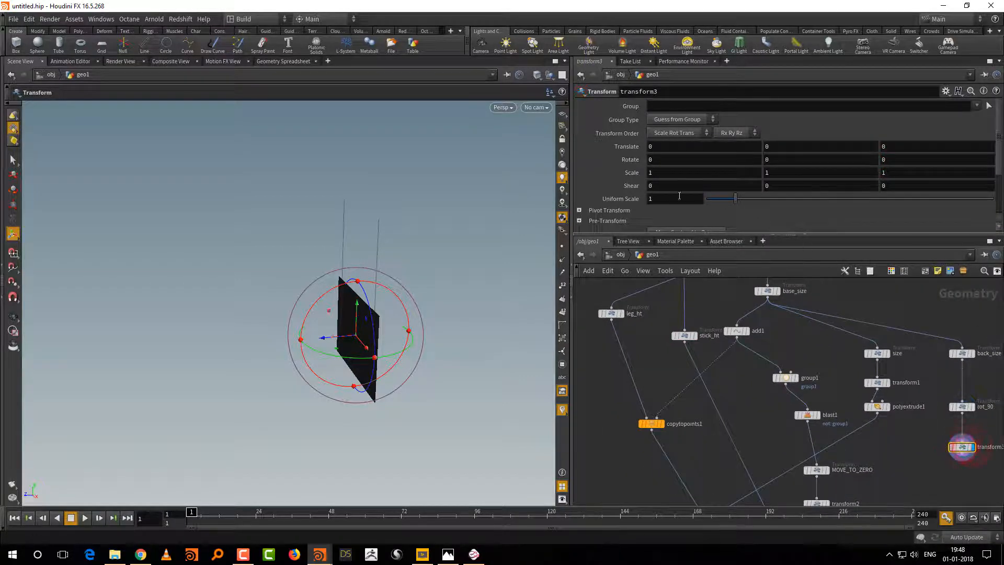
right_click(779, 143)
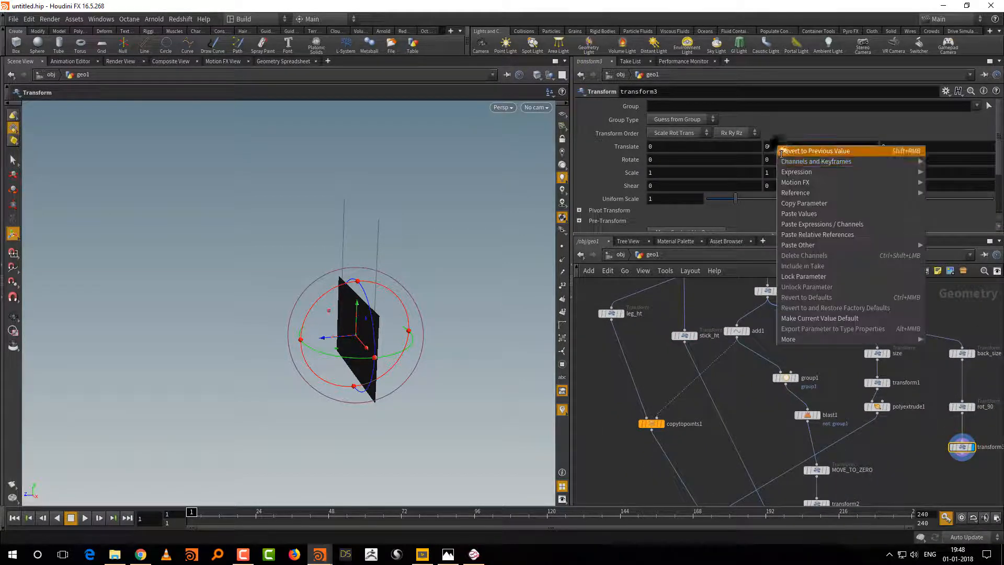
left_click(808, 233)
Step: Add a Merge node combining copytopoints2 with transform3 and display the sticks together with the backrest panel
key("Tab")
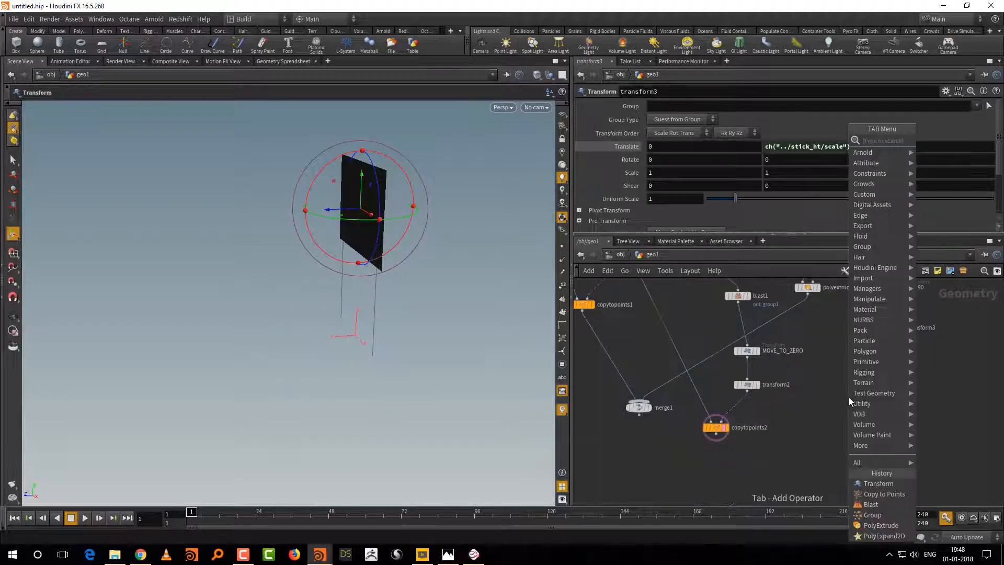
type("mer")
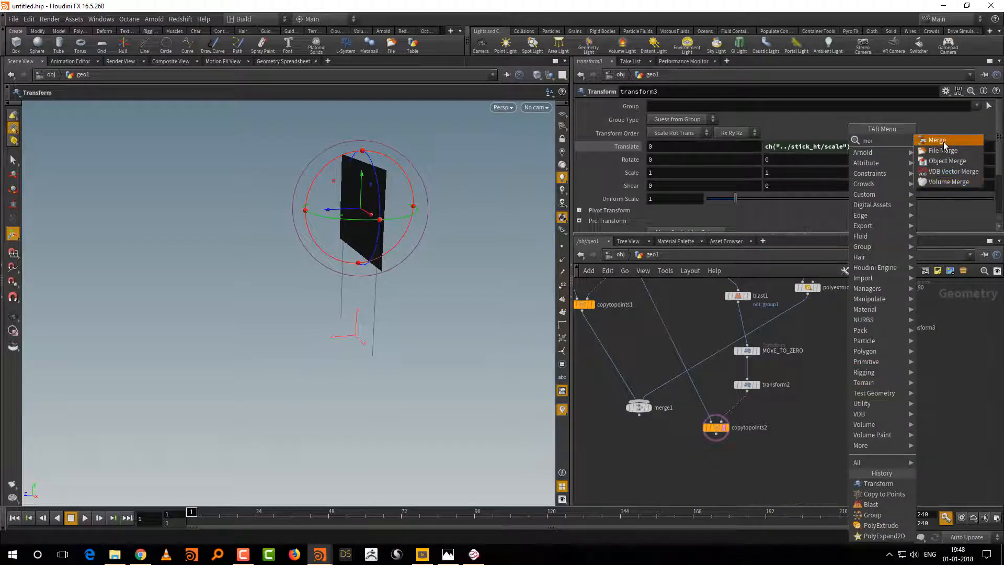
left_click(942, 140)
left_click(790, 467)
left_click_drag(737, 443, 788, 461)
left_click_drag(893, 333, 793, 461)
left_click(802, 468)
left_click(798, 469)
left_click_drag(454, 388, 506, 392, "alt")
Step: Insert a PolyExtrude node between transform3 and merge2 and thicken the backrest panel by about 0.09
middle_click_drag(898, 397, 875, 429)
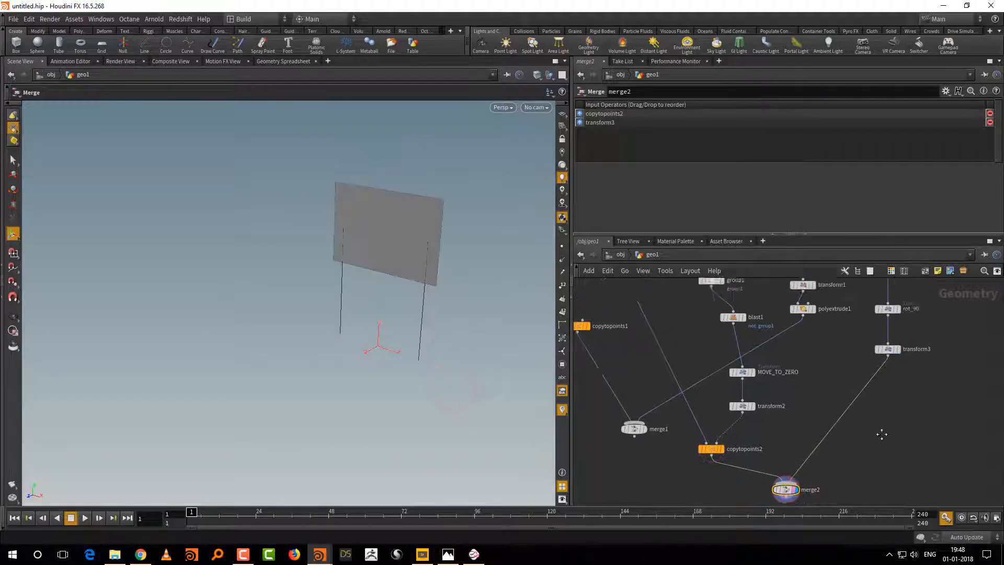
key("Tab")
type("pol")
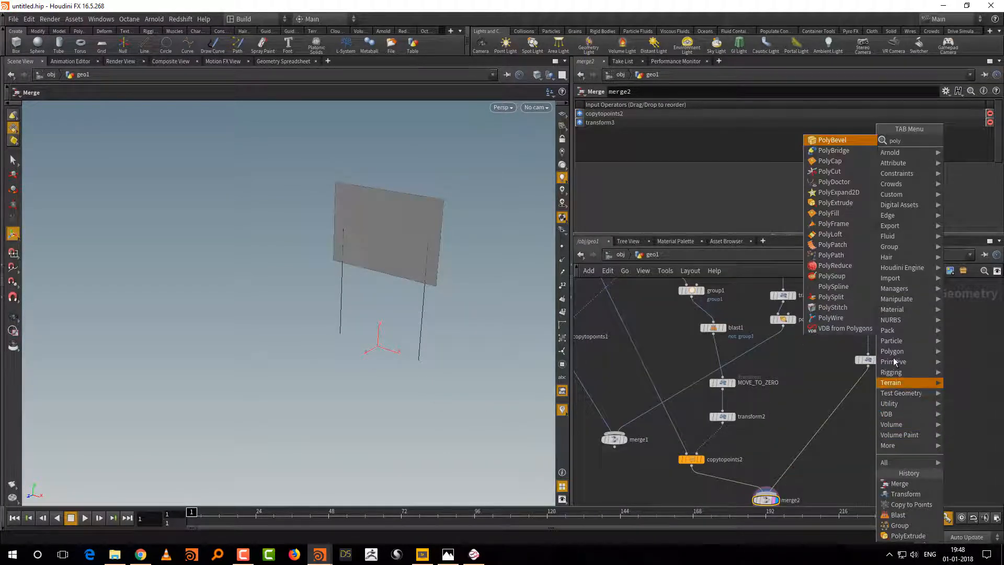
left_click(835, 203)
left_click(835, 418)
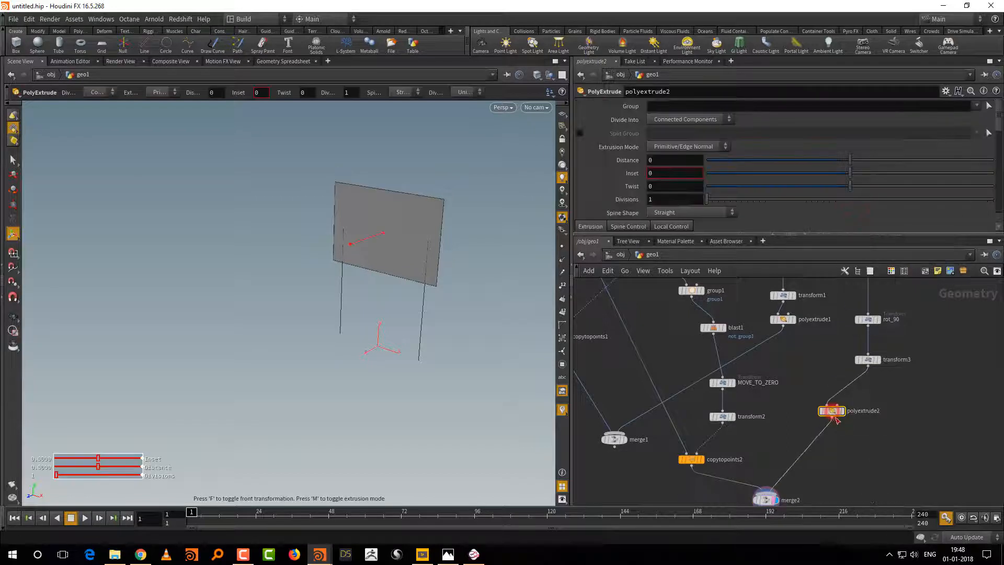
left_click_drag(346, 246, 350, 248)
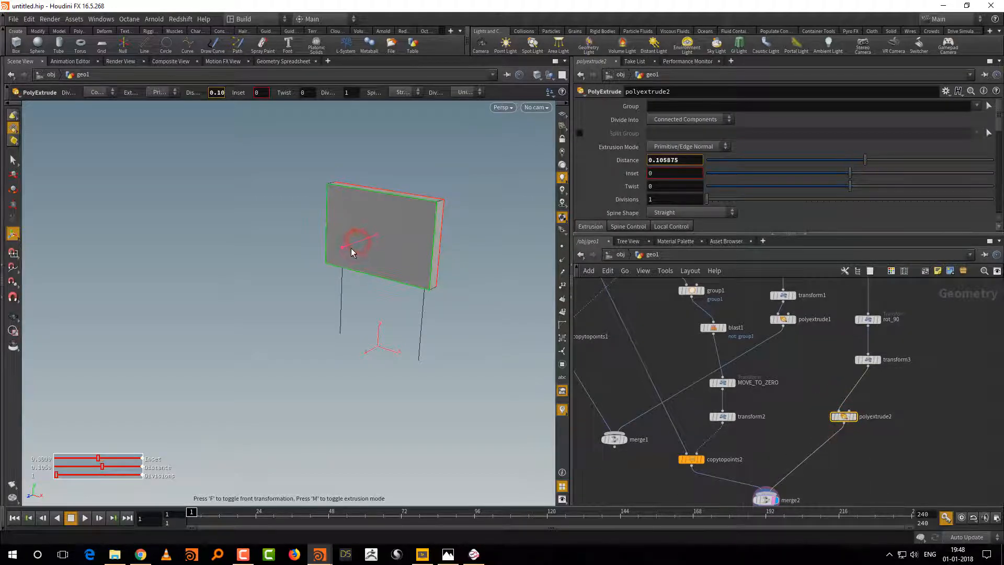
Step: Enable Output Back on polyextrude2 to close the rear face of the backrest panel
left_click_drag(734, 233, 733, 333)
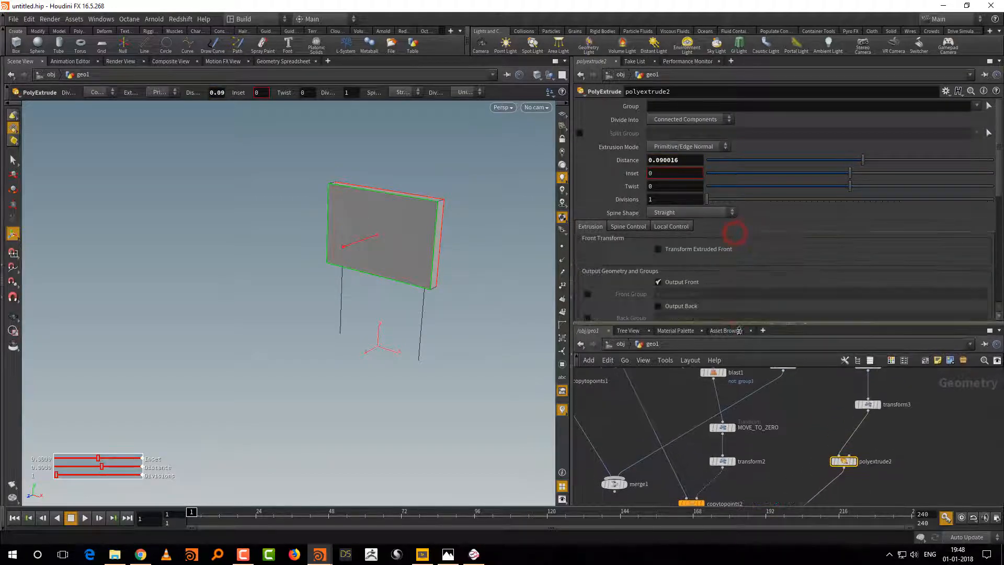
left_click(657, 306)
left_click_drag(509, 388, 509, 382)
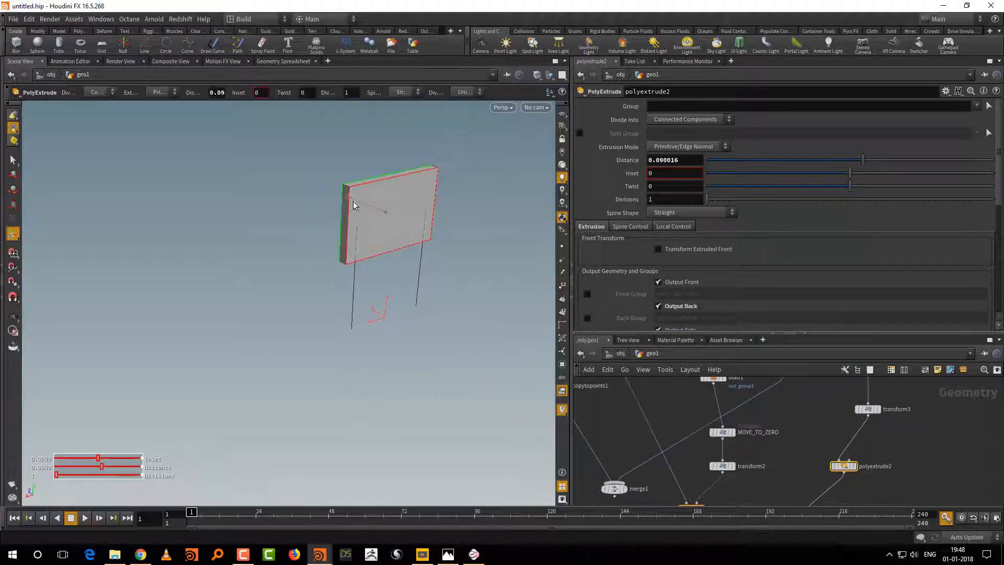
left_click_drag(689, 331, 690, 259)
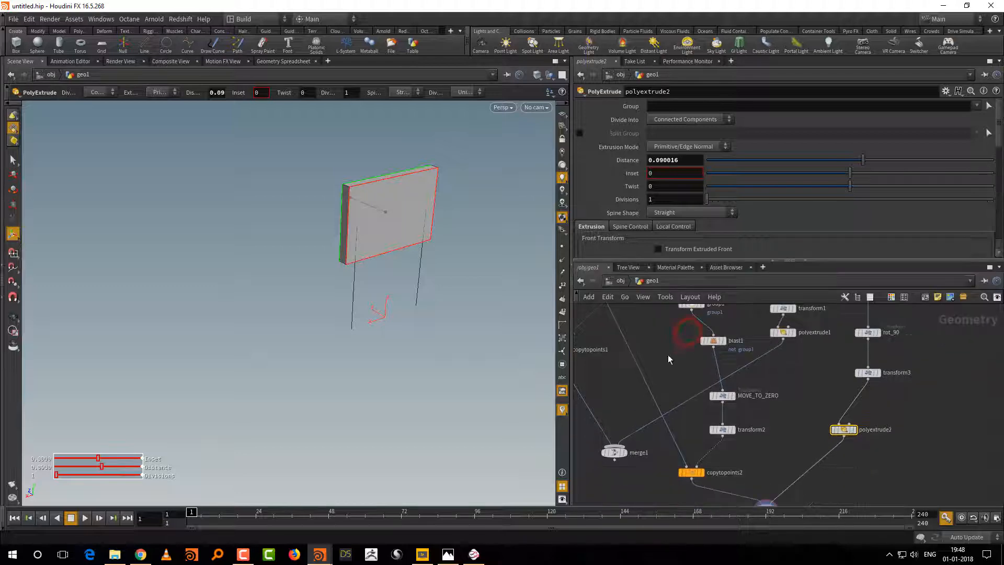
Step: Enable Output Back on the seat's polyextrude1 node
middle_click_drag(667, 354, 698, 397)
left_click_drag(863, 426, 817, 397)
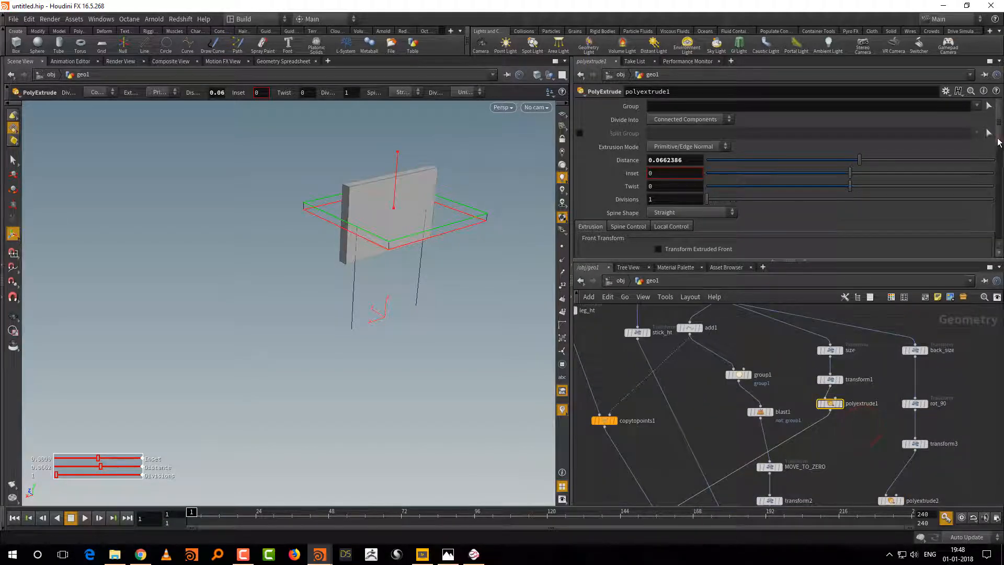
left_click_drag(997, 145, 999, 175)
left_click(686, 196)
Step: Add a Transform node below merge2, fed by the merged sticks and backrest
middle_click_drag(853, 445, 853, 319)
left_click_drag(844, 456, 792, 424)
left_click_drag(410, 399, 518, 373, "alt")
middle_click_drag(914, 414, 874, 391)
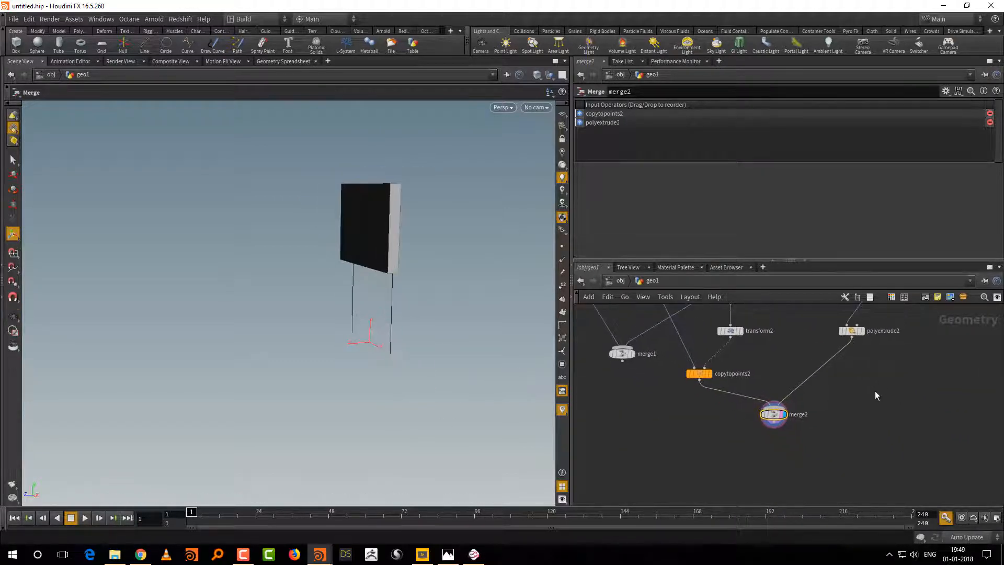
key("Tab")
type("tr")
left_click(814, 158)
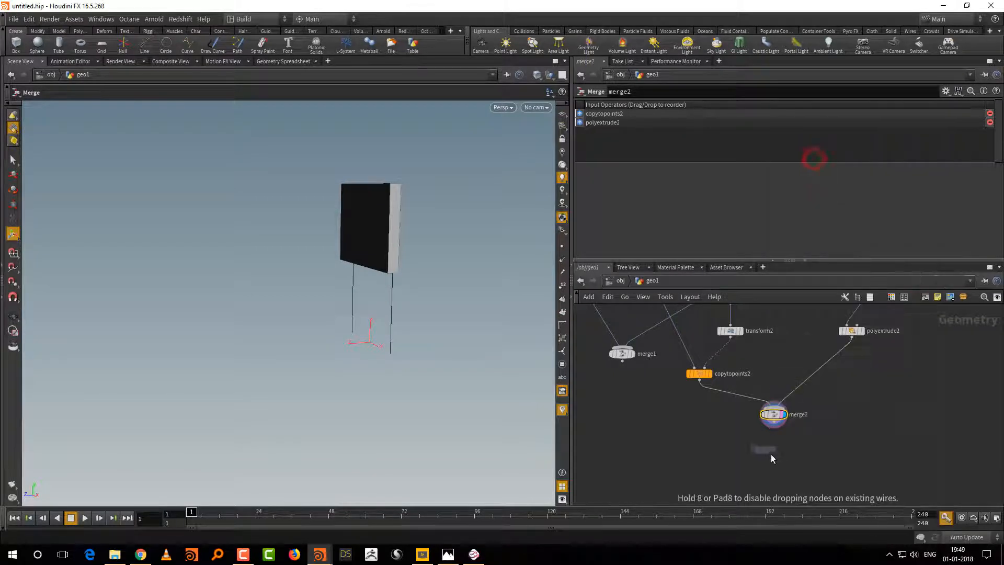
left_click(773, 453)
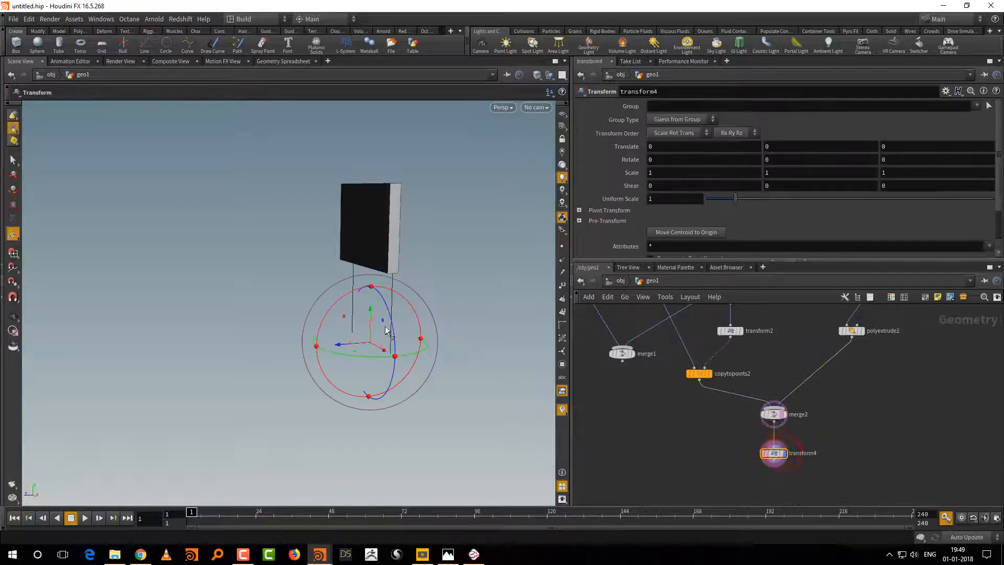
Step: Display transform4 and tilt the sticks and backrest about the X axis by about -10.76 degrees
left_click(345, 308)
left_click(816, 432)
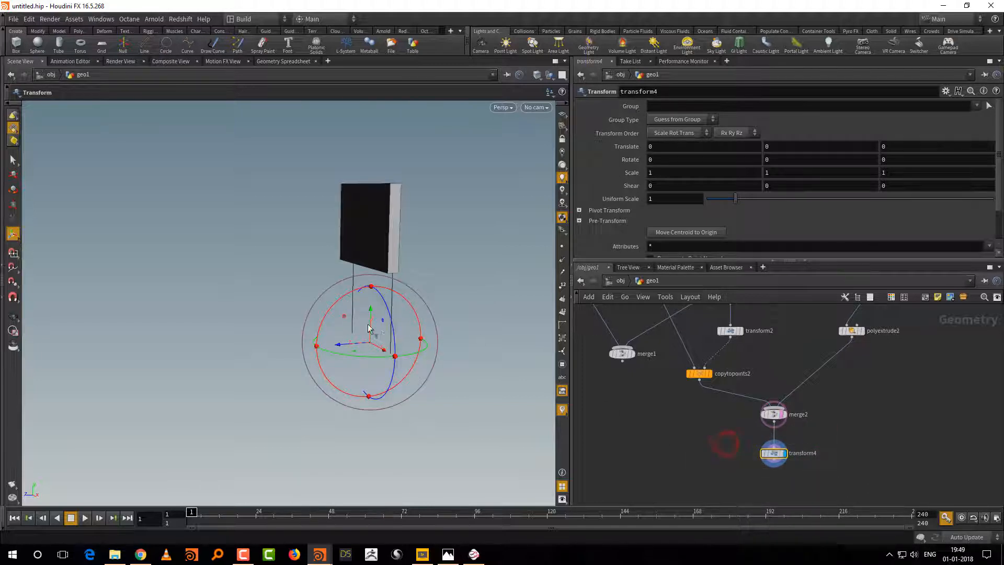
key("Escape")
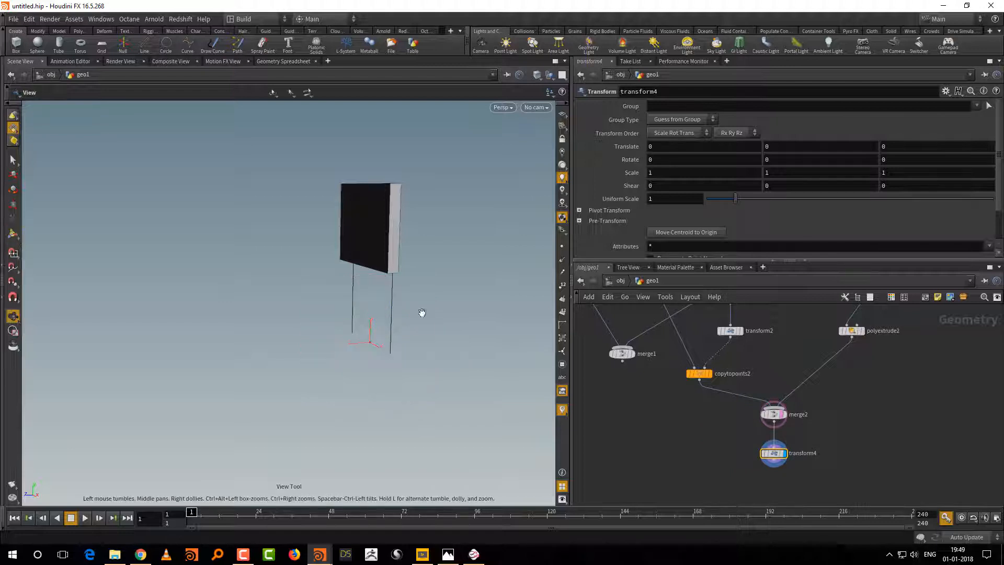
left_click_drag(421, 312, 379, 350)
key("Return")
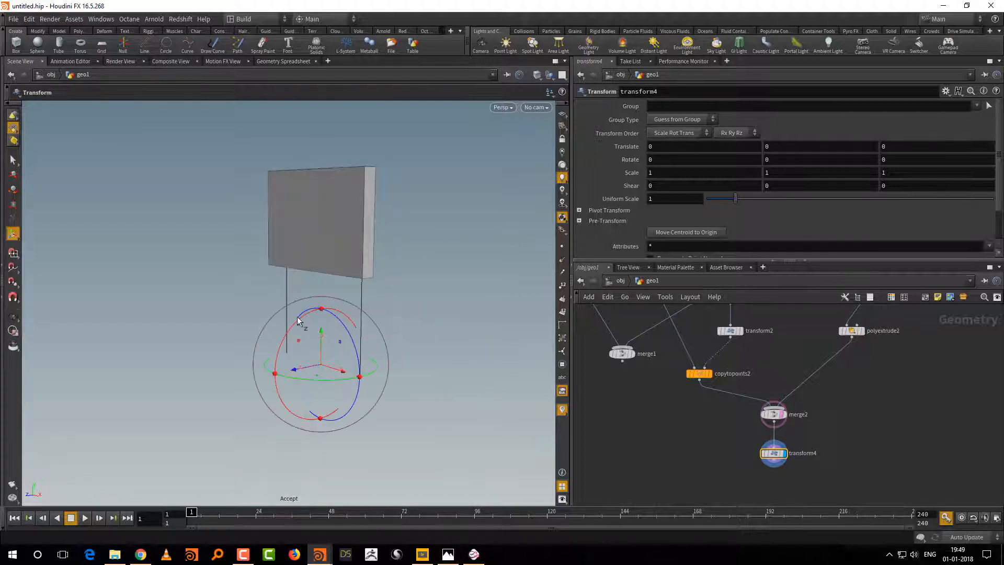
left_click_drag(301, 320, 306, 323)
Step: Add a Merge node combining merge1 with transform4 and display the seat, legs and tilted backrest together
scroll(661, 437, "down", 3)
key("Tab")
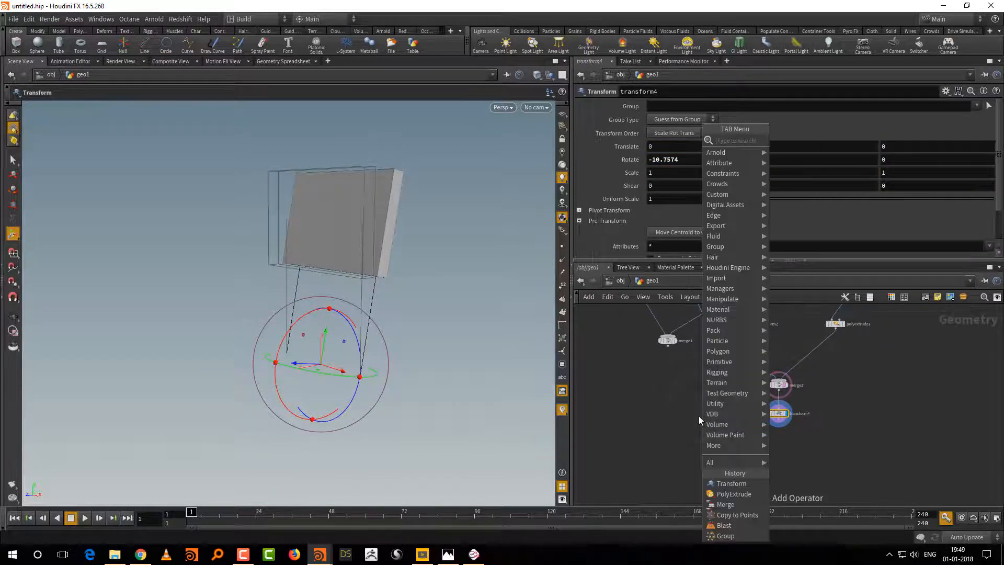
type("mer")
left_click(788, 139)
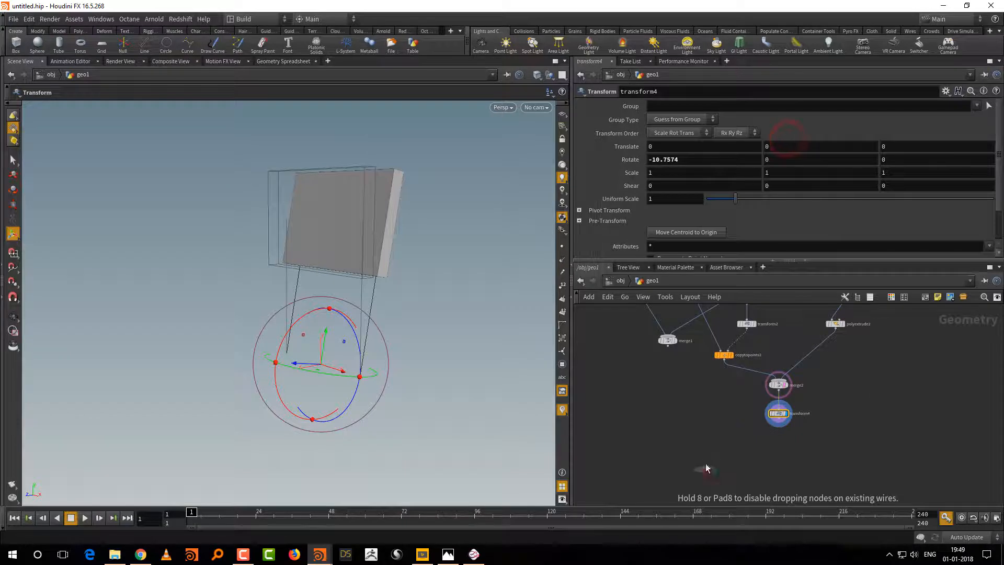
left_click(706, 468)
left_click_drag(668, 347, 704, 463)
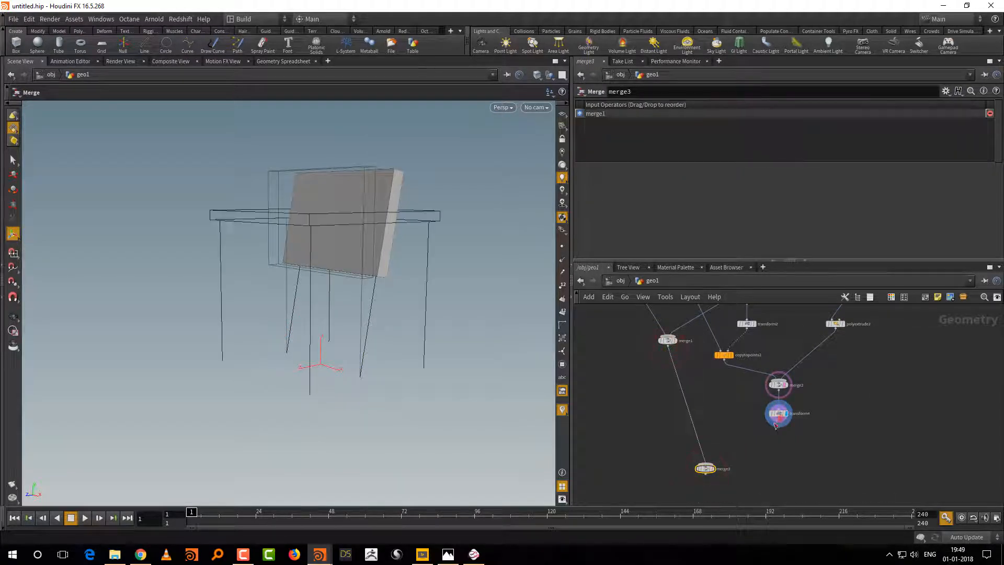
left_click_drag(776, 424, 706, 465)
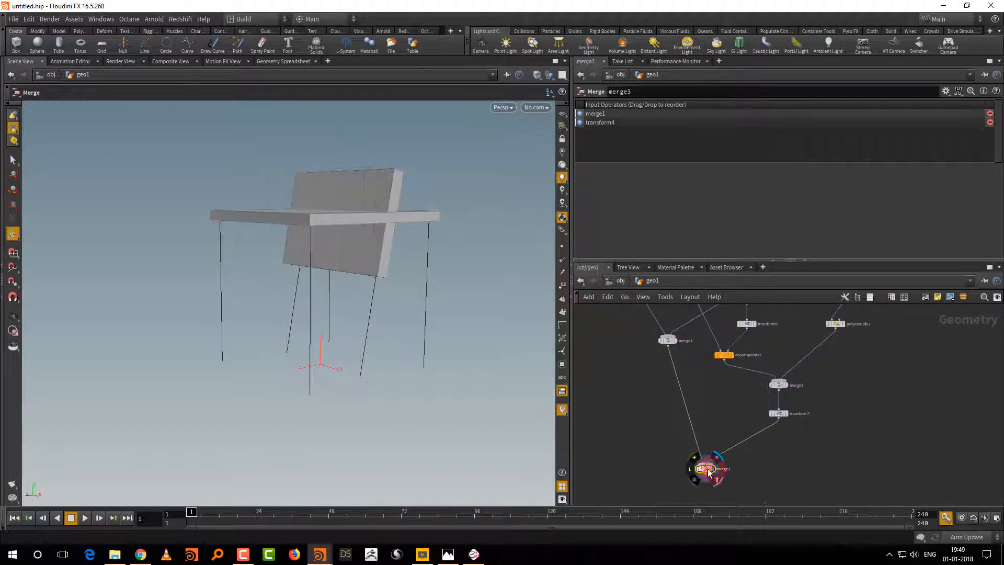
Step: Add a Transform node and insert it between transform4 and merge3
left_click_drag(454, 393, 421, 405)
key("Tab")
mouse_move(784, 464)
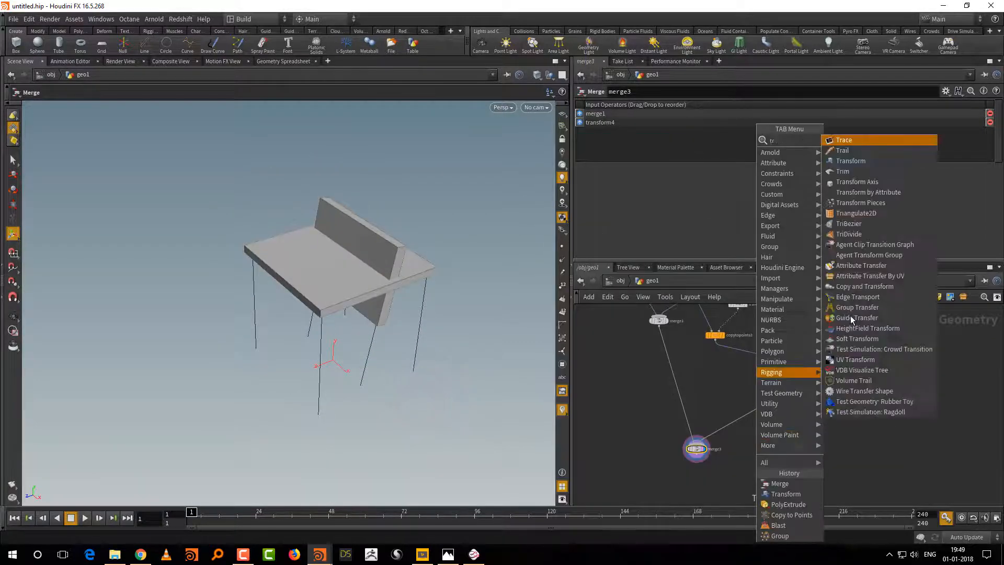
left_click(863, 157)
left_click(739, 420)
left_click_drag(741, 422, 768, 423)
Step: Copy the Uniform Scale parameter of the leg_ht transform
scroll(753, 423, "down", 5)
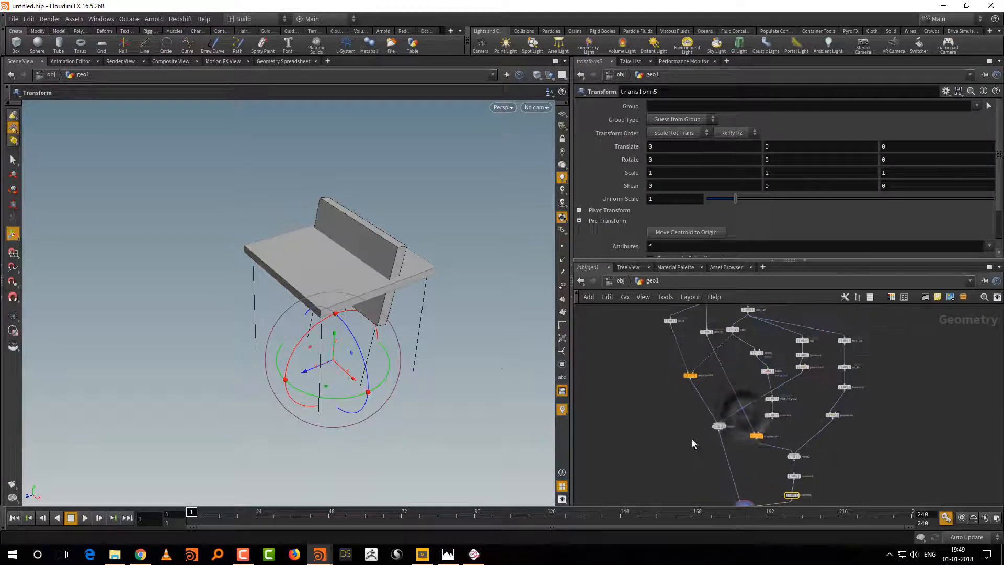
scroll(672, 453, "up", 5)
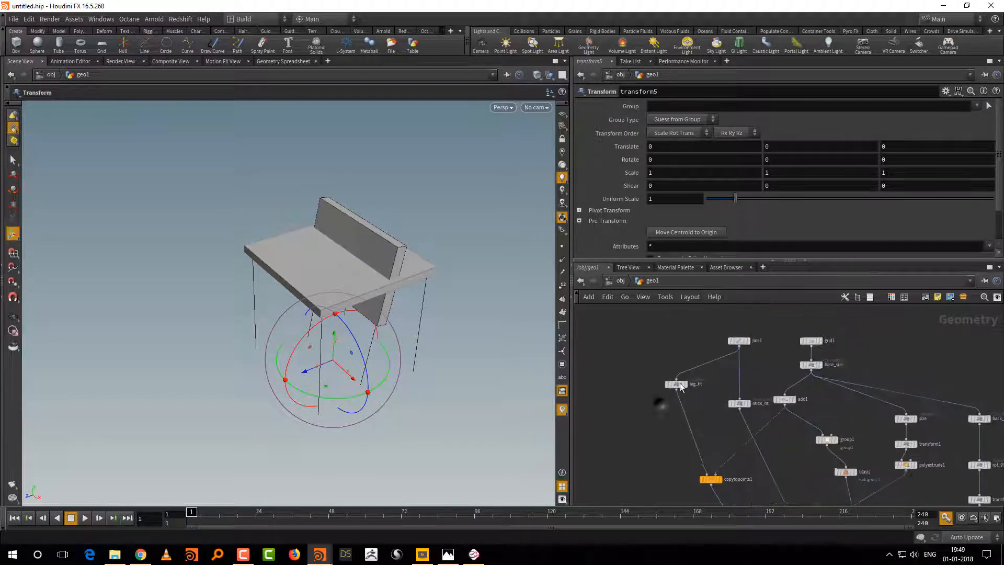
left_click_drag(640, 360, 708, 406)
right_click(666, 198)
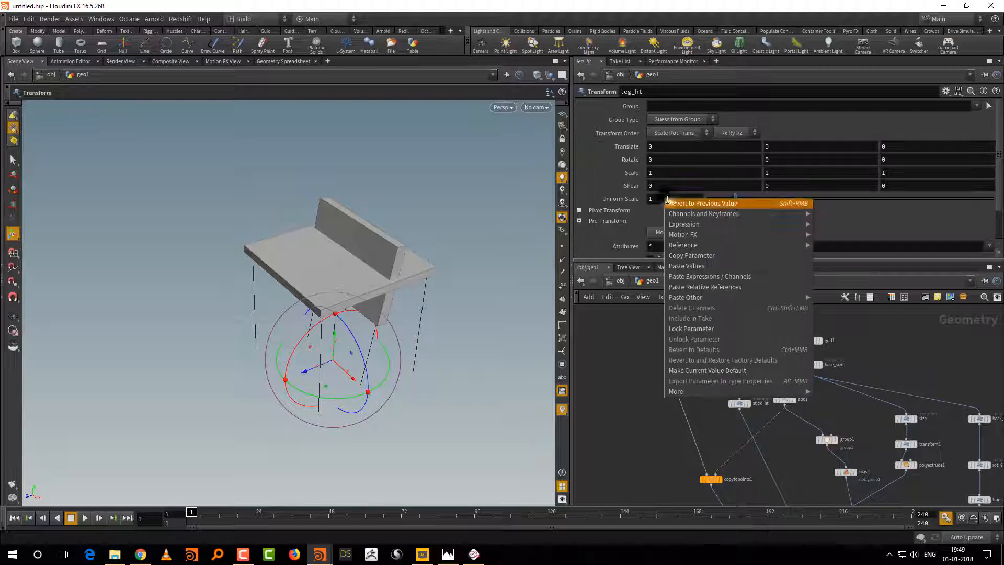
left_click(682, 255)
Step: Rename the new transform5 node below transform4 as move_to_top
middle_click_drag(676, 488, 642, 358)
middle_click_drag(644, 414, 599, 349)
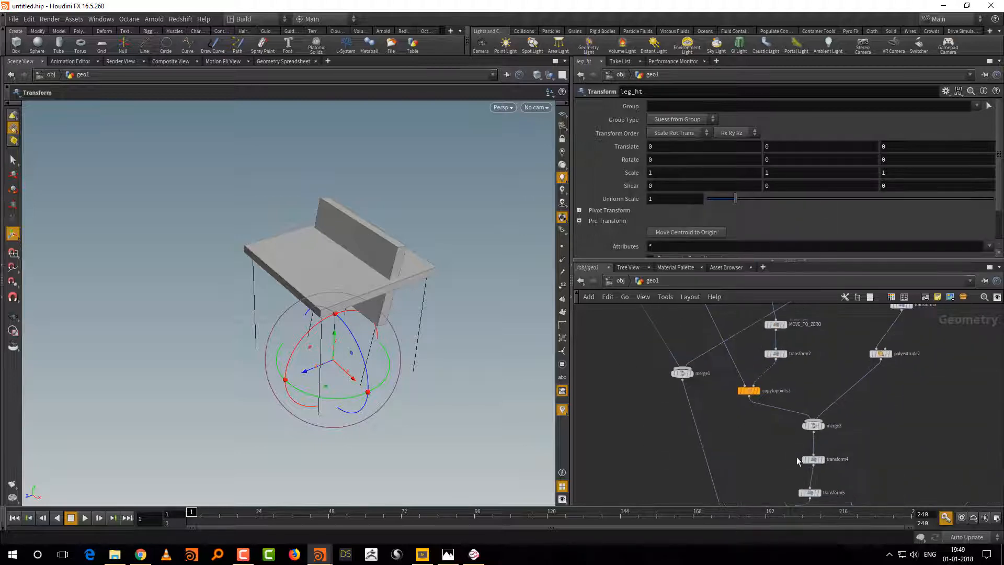
middle_click_drag(869, 470, 864, 402)
right_click_drag(861, 431, 823, 422)
left_click_drag(737, 409, 760, 425)
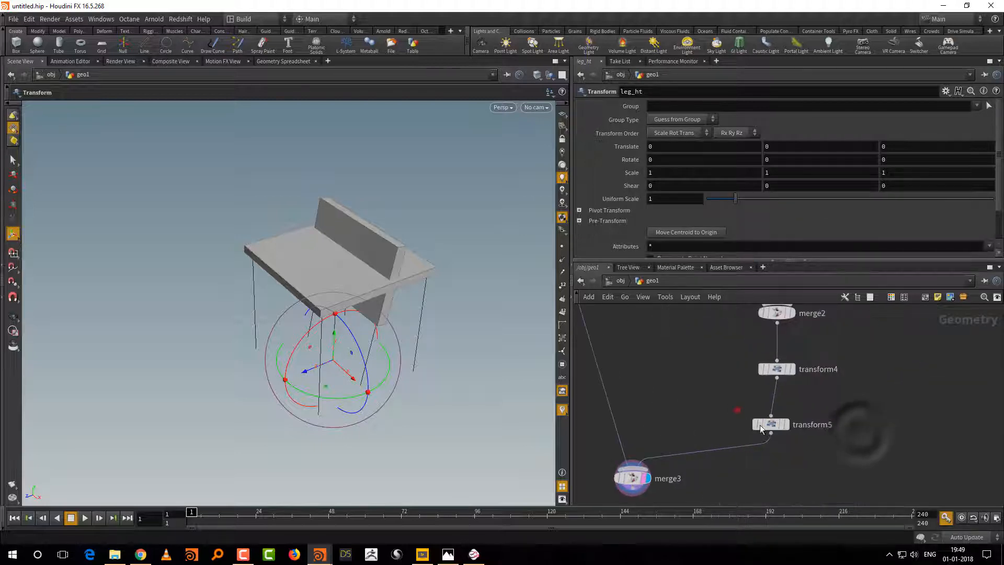
double_click(816, 424)
type("move_to_top")
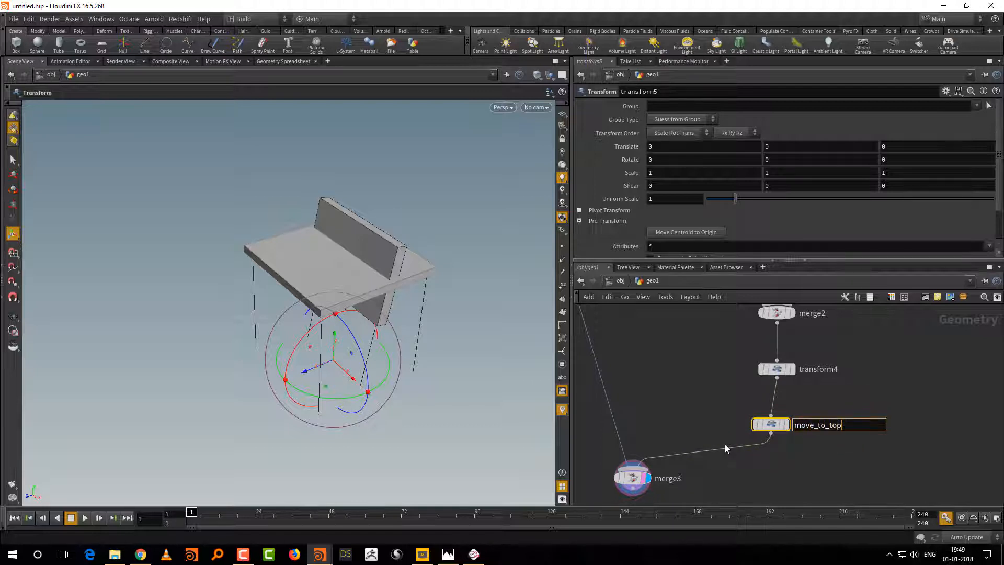
key("Return")
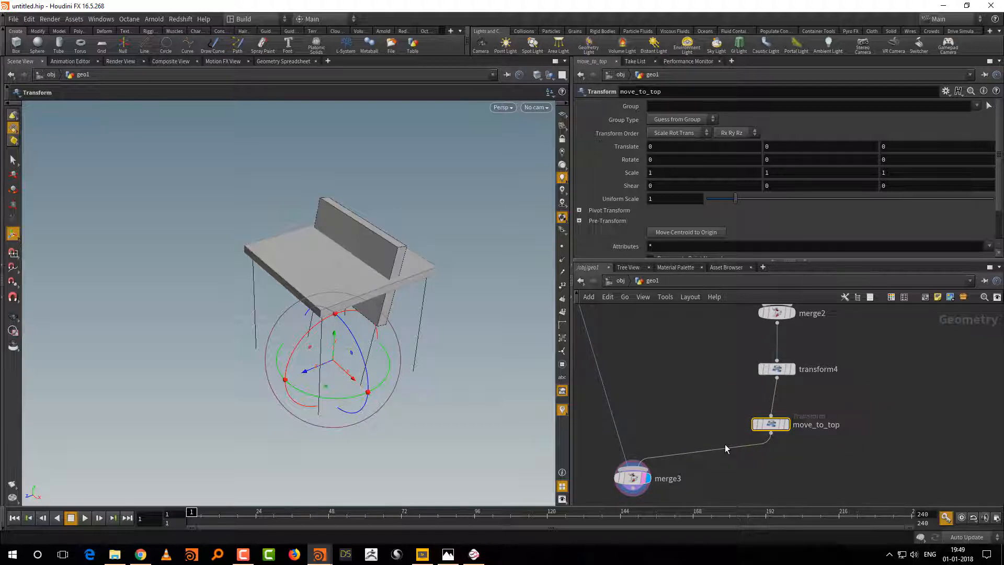
Step: Link move_to_top's Translate Y to the leg height with the relative reference ch("../leg_ht/scale")
right_click(774, 148)
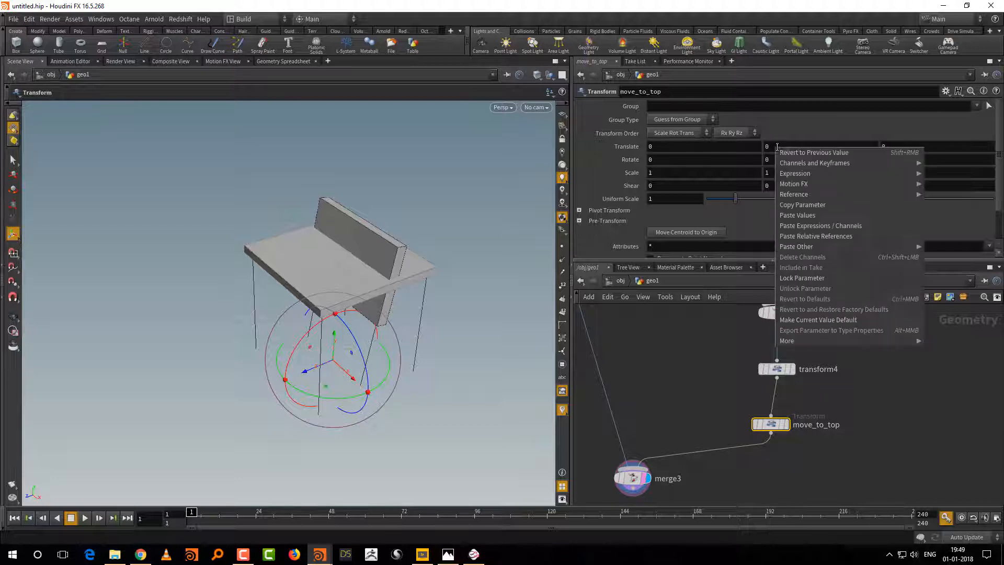
left_click(805, 235)
left_click(848, 149)
key("ctrl+c")
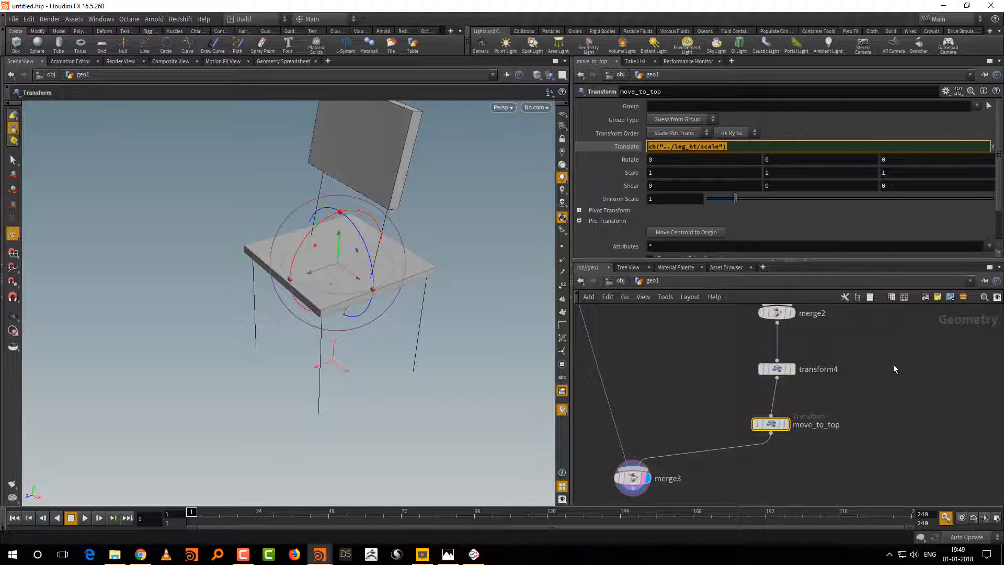
Step: Rename the seat's polyextrude1 node as table_thickness
middle_click_drag(669, 330, 741, 430)
scroll(741, 430, "down", 2)
middle_click_drag(664, 314, 688, 448)
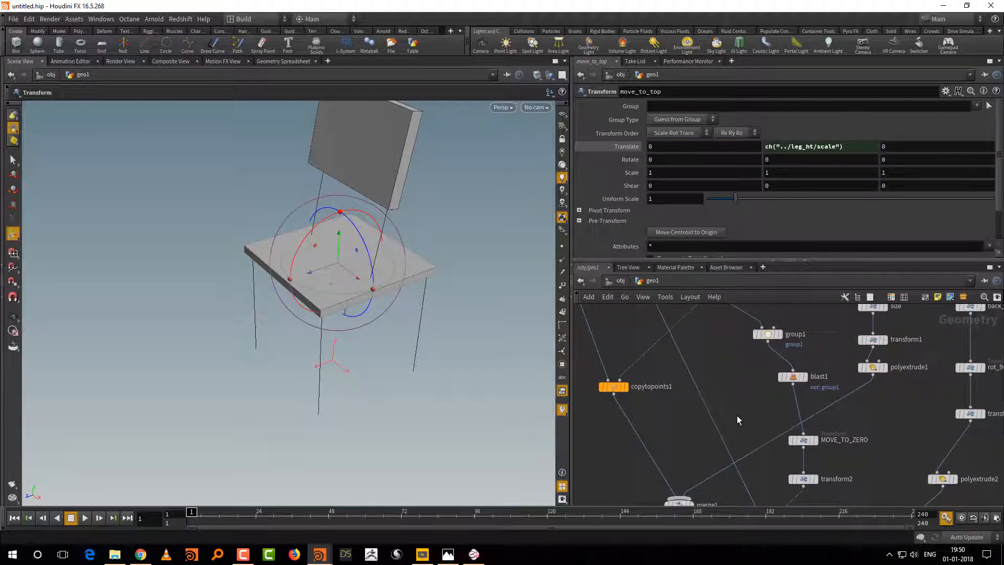
middle_click_drag(724, 406, 722, 427)
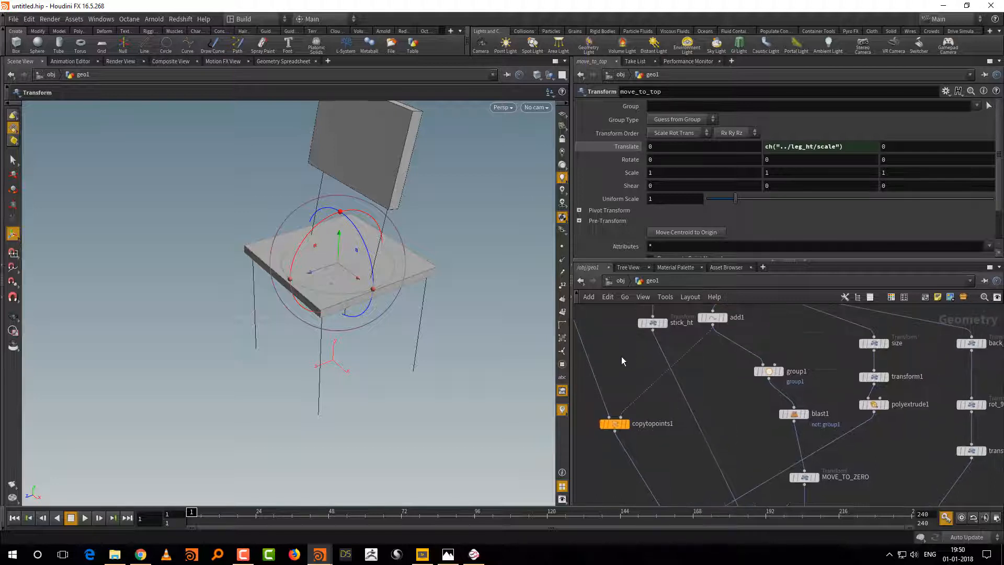
middle_click_drag(622, 357, 637, 401)
middle_click_drag(742, 441, 738, 404)
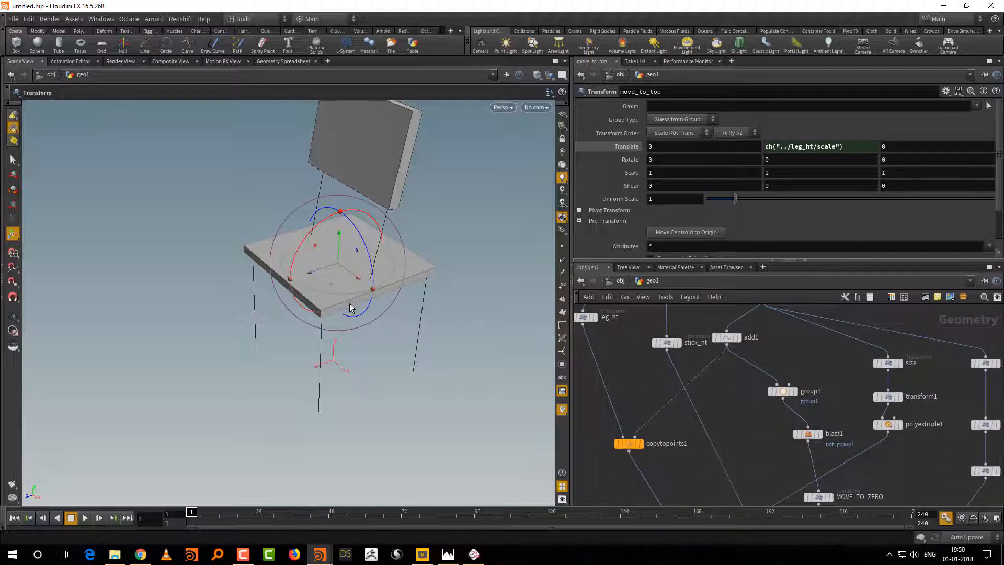
middle_click_drag(758, 450, 718, 357)
mouse_move(837, 399)
middle_mouse_down()
mouse_move(825, 454)
mouse_move(846, 407)
middle_mouse_up()
left_click(846, 400)
double_click(865, 396)
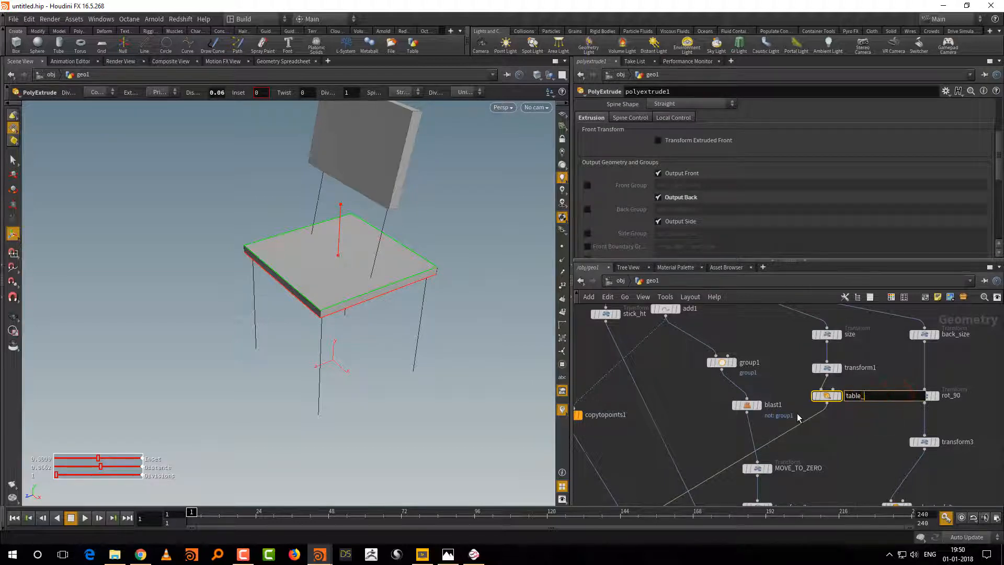
type("table_thickness")
key("Return")
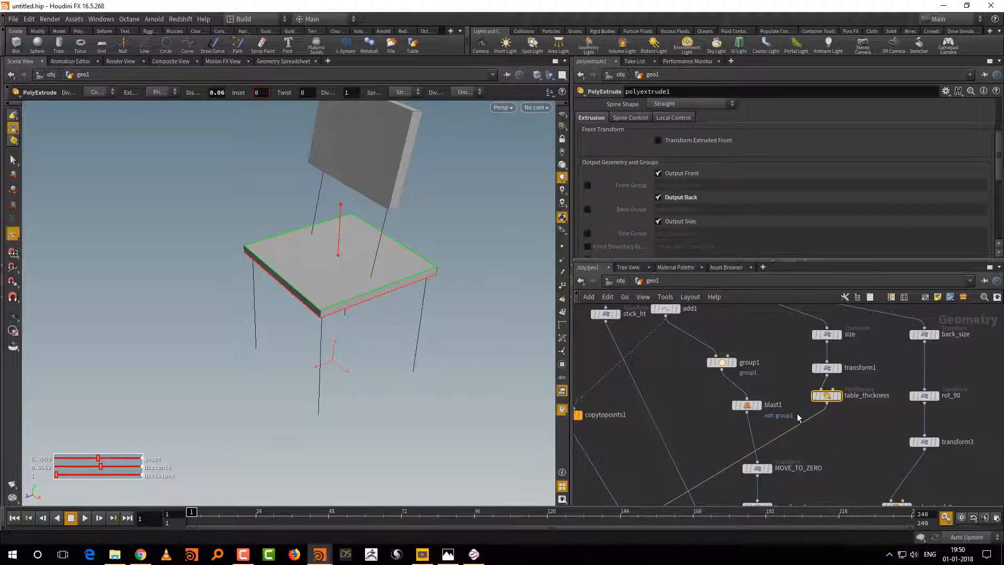
Step: Set move_to_top's Translate Y to the seat's extrusion distance plus the leg height: ch("../table_thickness/dist")+ch("../leg_ht/scale")
left_click_drag(998, 166, 903, 129)
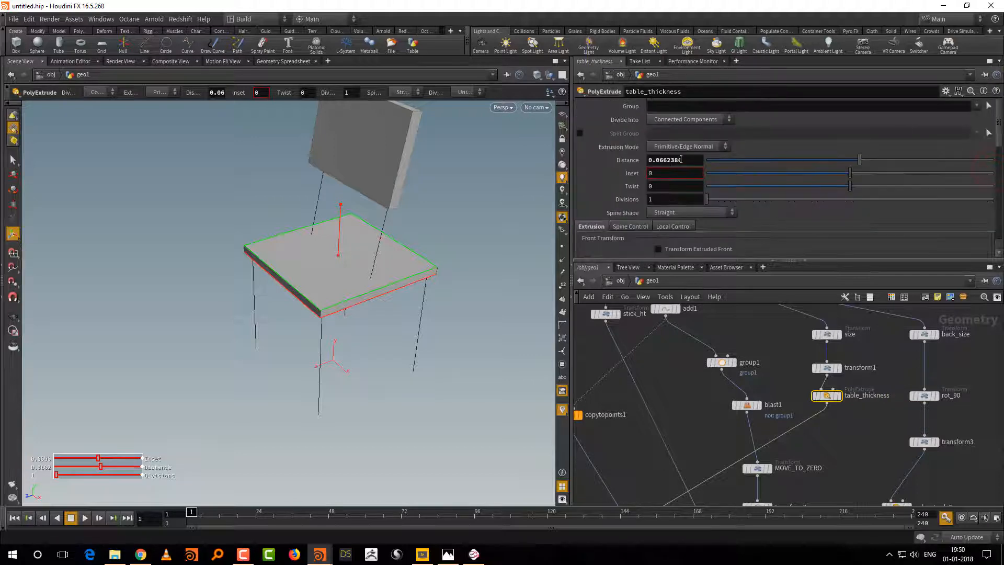
right_click(687, 160)
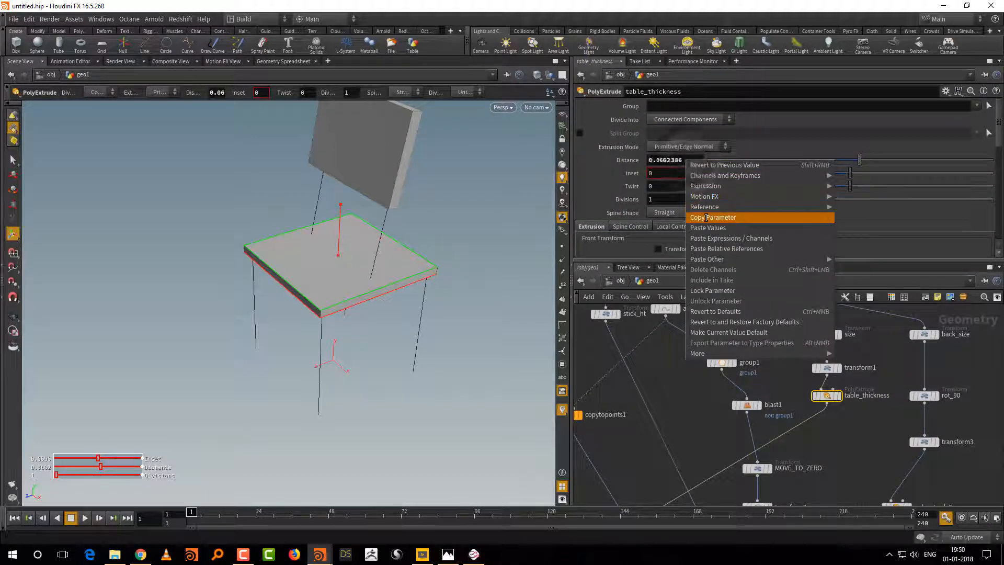
left_click(753, 217)
middle_click_drag(843, 441, 819, 205)
left_click_drag(840, 437, 736, 485)
right_click(855, 148)
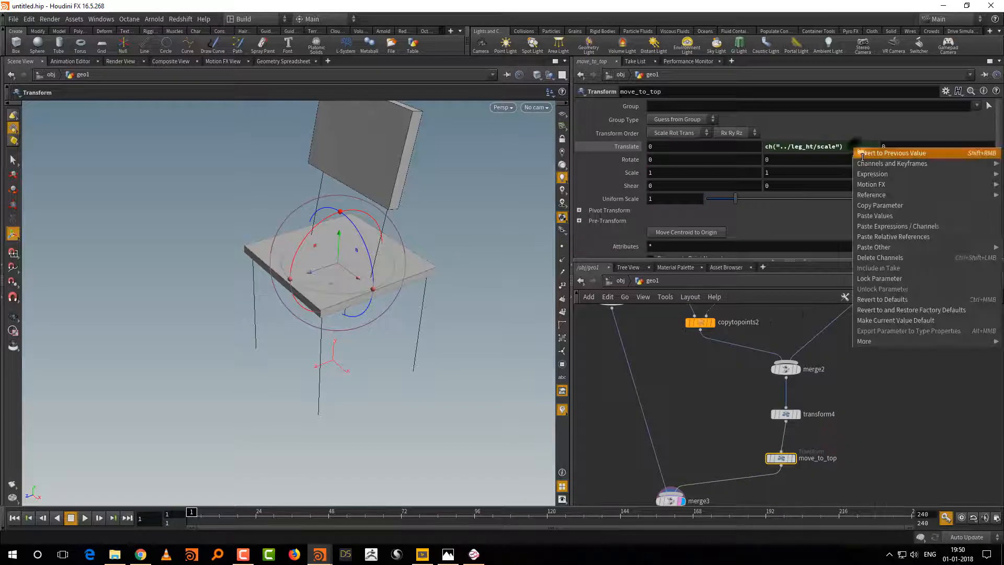
left_click(877, 228)
left_click(873, 148)
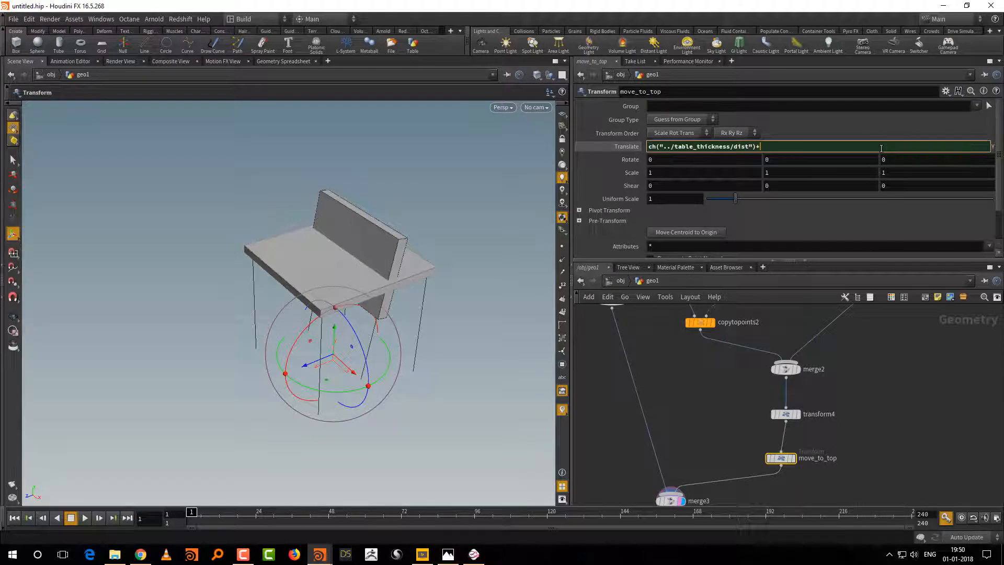
key("ctrl+v")
key("Return")
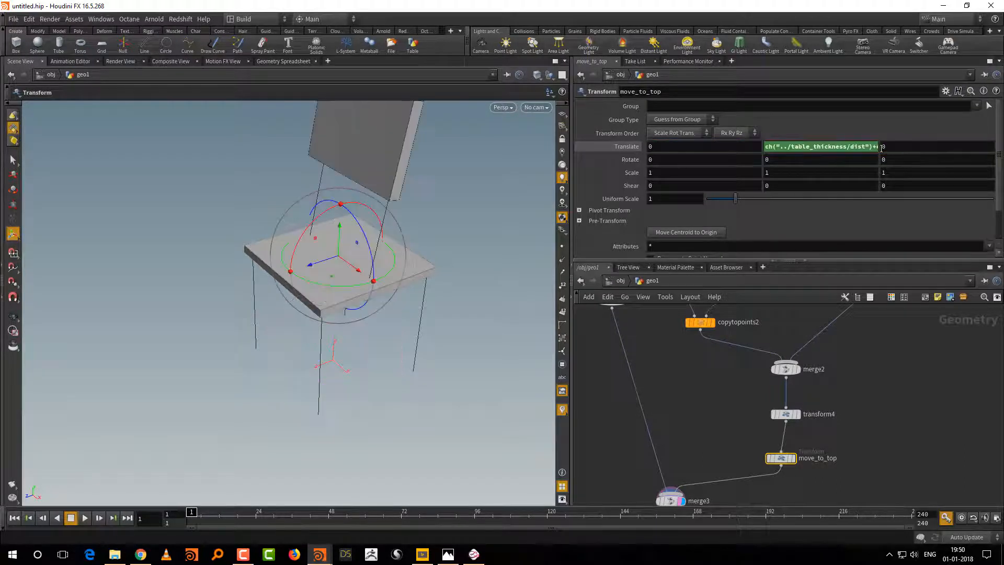
Step: Examine the raised backrest on the chair, and display merge2 to inspect the sticks and backrest alone
left_click_drag(438, 369, 414, 356, "alt")
left_click_drag(403, 369, 411, 393, "alt")
middle_click_drag(747, 368, 729, 405)
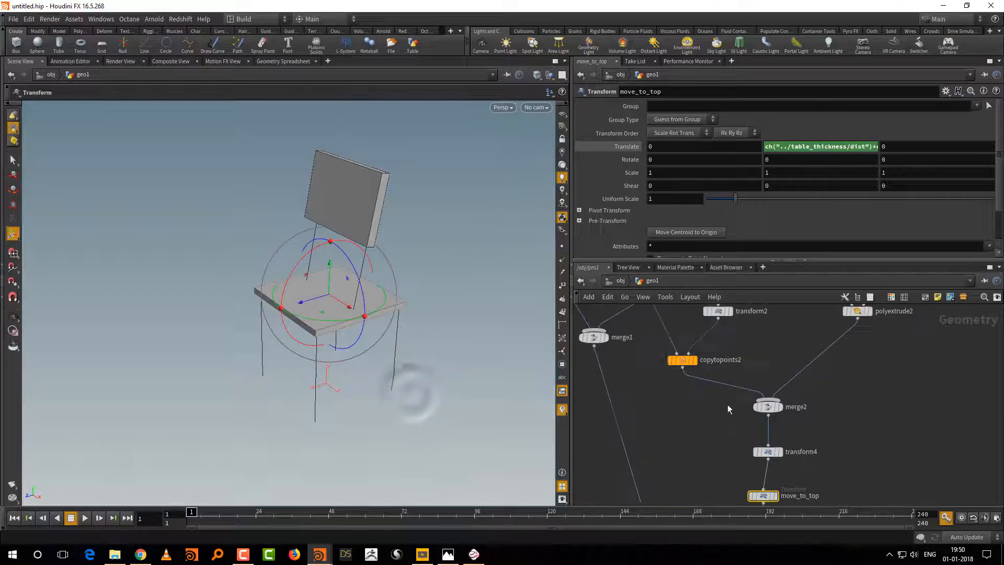
left_click(777, 407)
left_click_drag(776, 407, 781, 402)
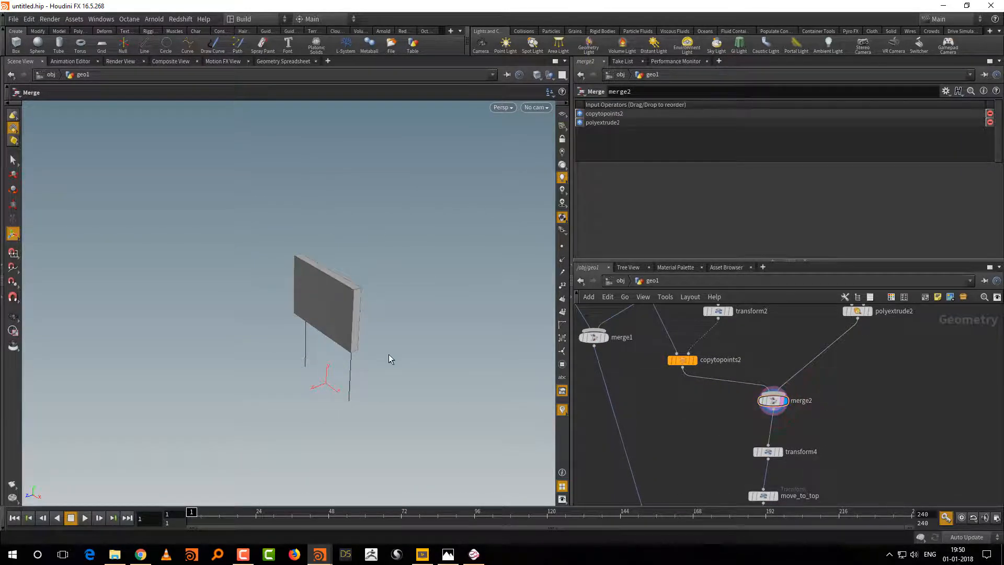
middle_click_drag(784, 365, 768, 404)
Step: Display transform2's stick points and turn on point numbers in the viewport
left_click_drag(838, 260, 840, 192)
middle_click_drag(739, 303, 765, 355)
left_click(739, 367)
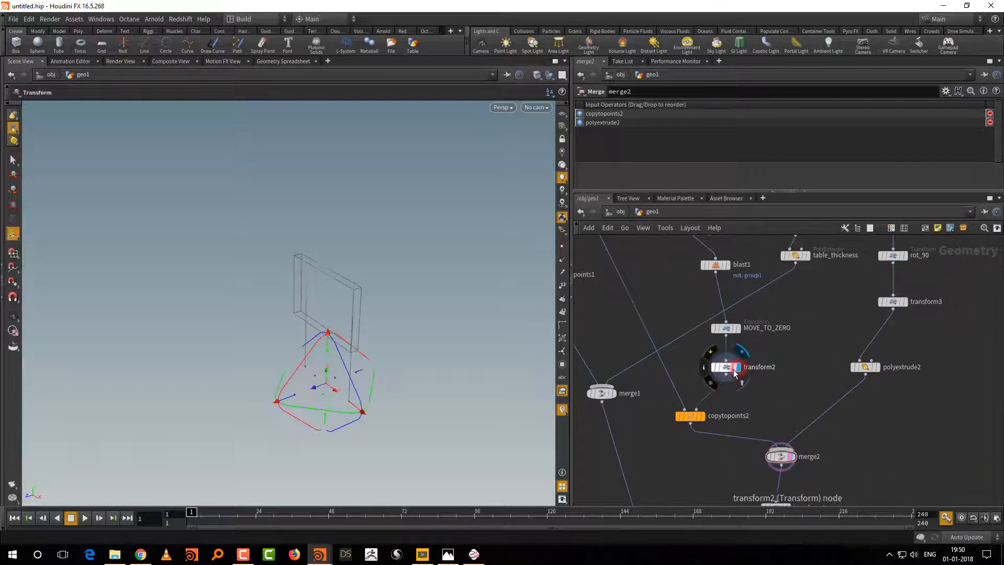
left_click(732, 370)
left_click_drag(433, 405, 440, 432, "alt")
key("space+g")
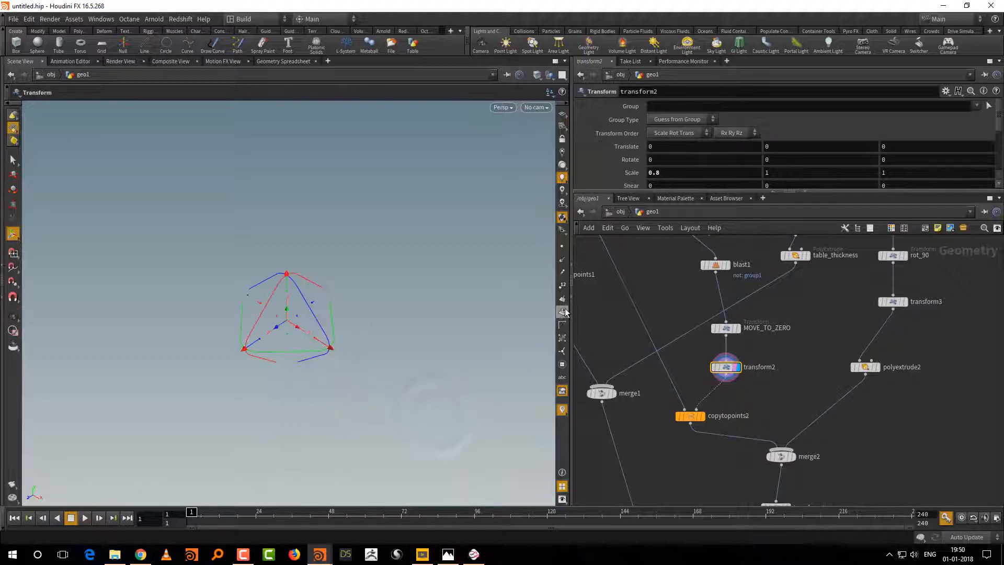
left_click(562, 312)
mouse_move(499, 360)
left_mouse_down("alt")
mouse_move(470, 377)
mouse_move(497, 349)
left_mouse_up("alt")
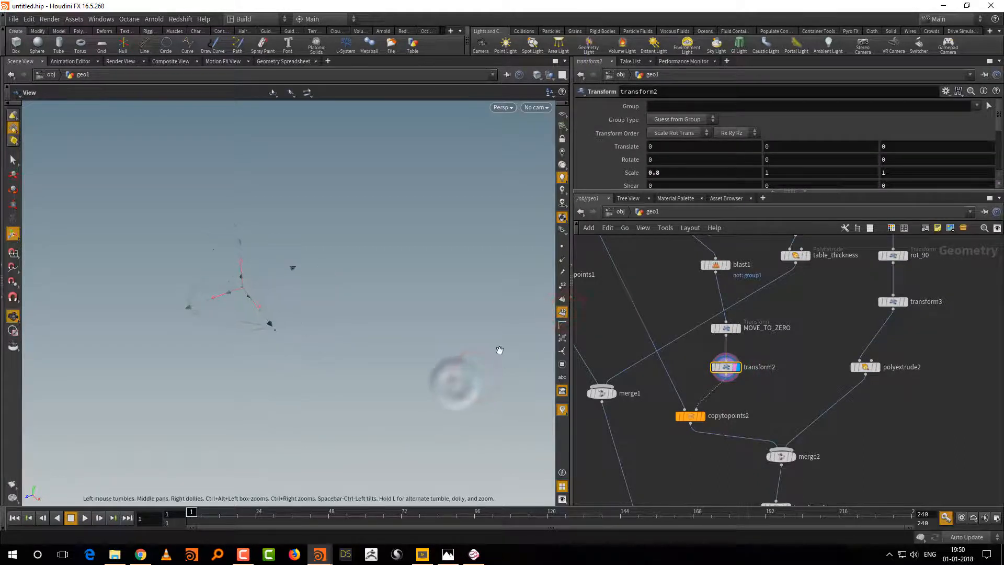
left_click(562, 285)
left_click_drag(448, 372, 477, 372, "alt")
middle_click_drag(796, 405, 803, 357)
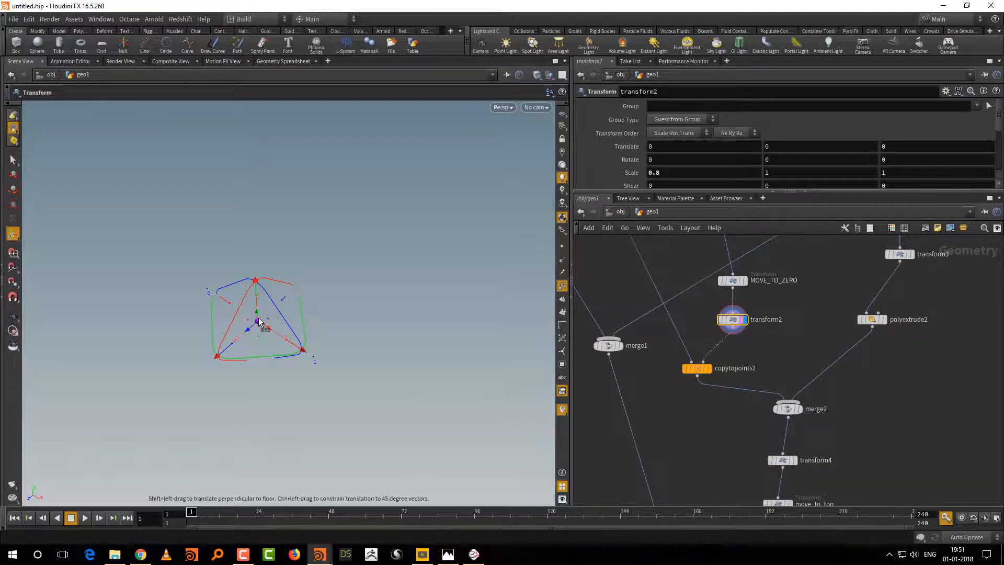
Step: Check blast1's output points, move transform2 between blast1 and MOVE_TO_ZERO, and display transform2
middle_click_drag(786, 277, 787, 366)
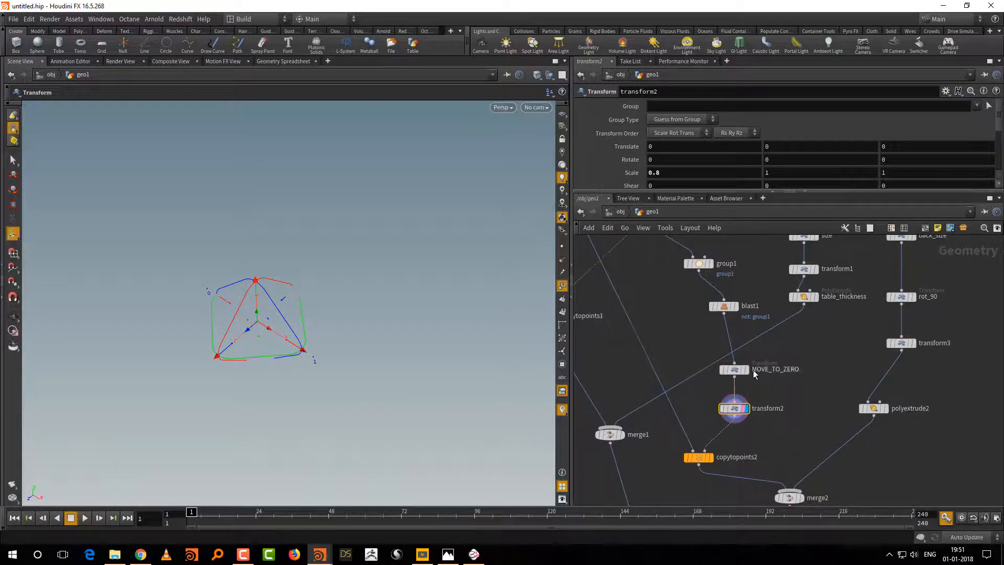
left_click(736, 307)
left_click(730, 311)
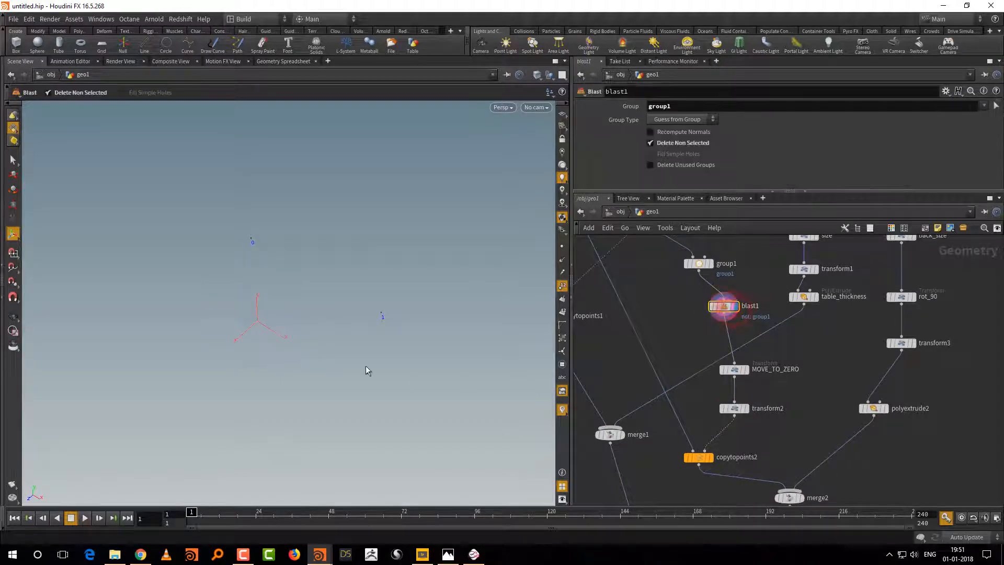
middle_click_drag(620, 326, 606, 346)
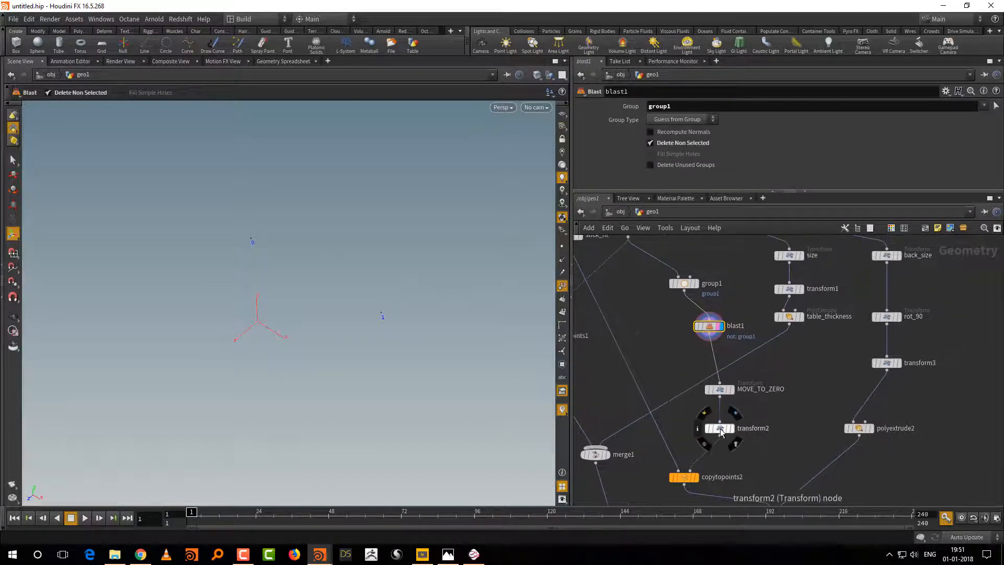
left_click(720, 429)
left_click_drag(721, 428, 710, 359)
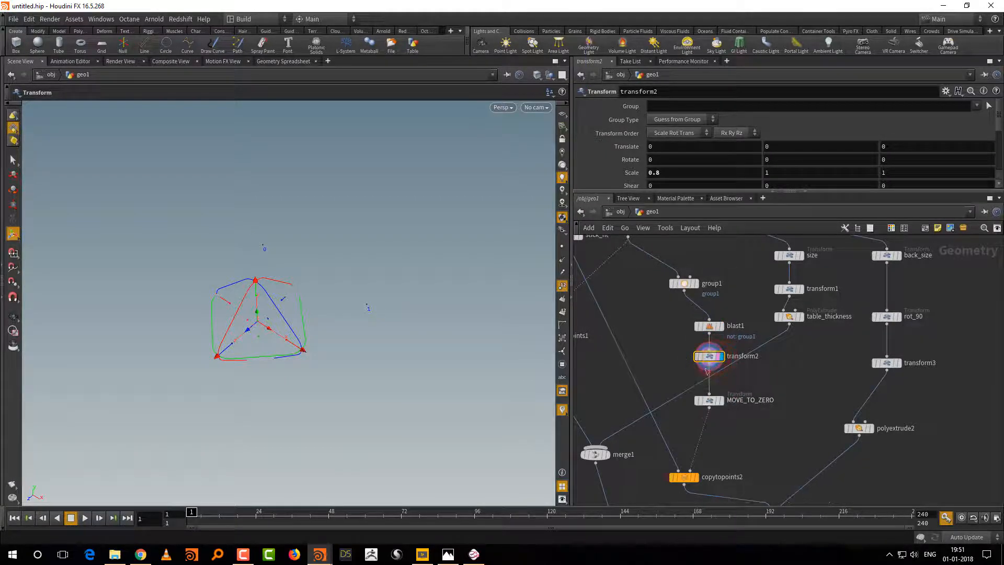
left_click(724, 369)
middle_click_drag(725, 370, 728, 373)
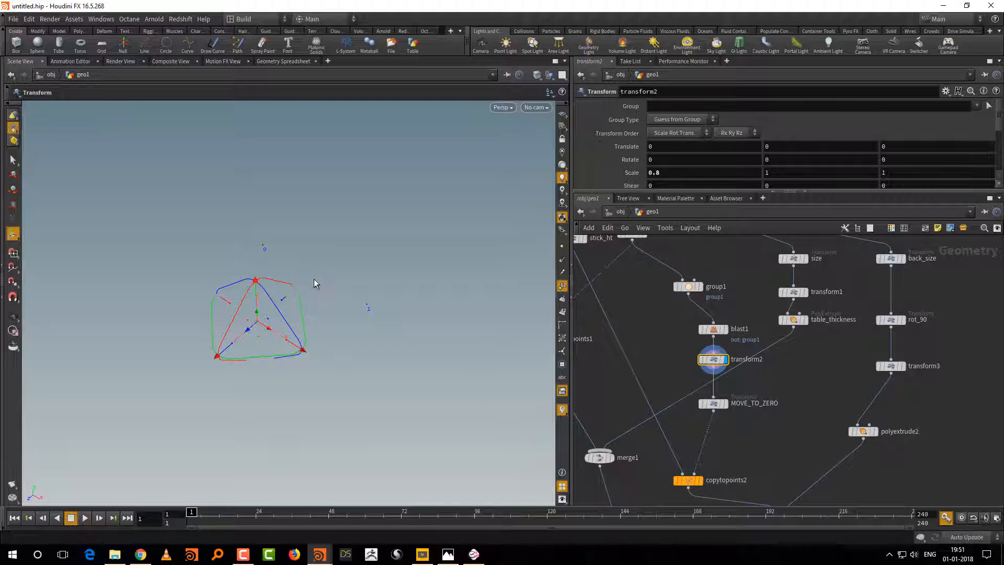
Step: Add a Blast node fed by transform2's output and display it
key("Tab")
mouse_move(737, 437)
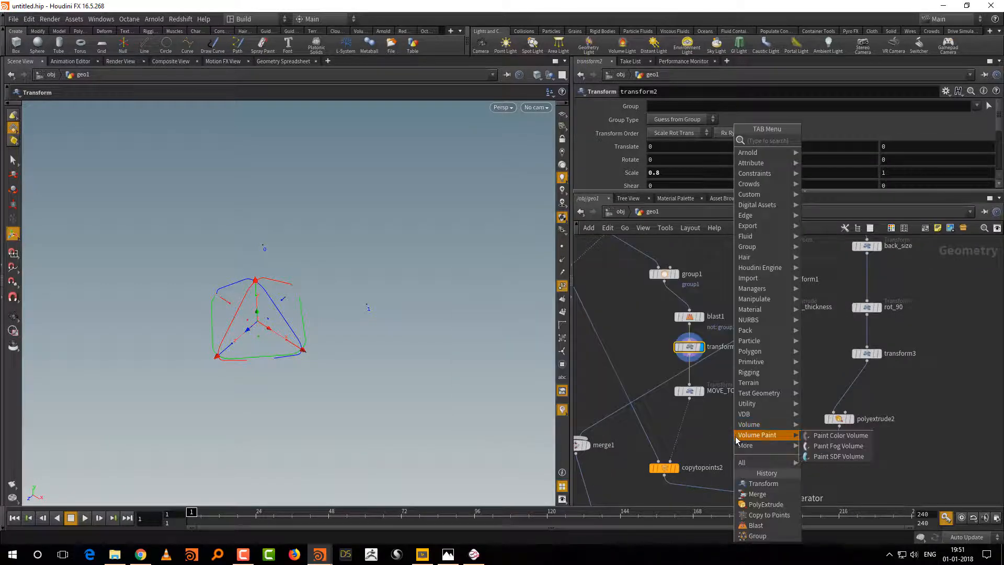
type("blas")
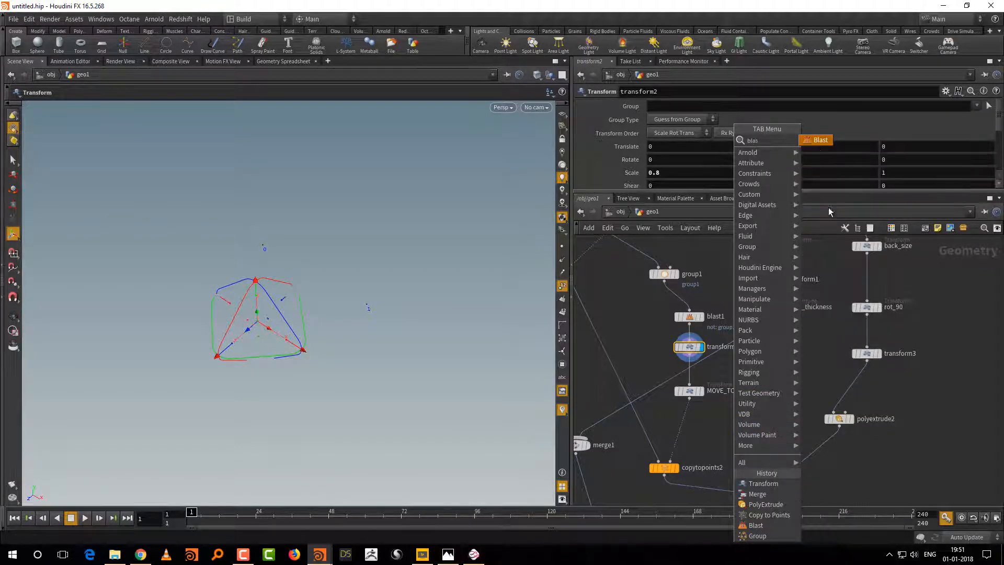
left_click(823, 141)
left_click(770, 427)
left_click(690, 356)
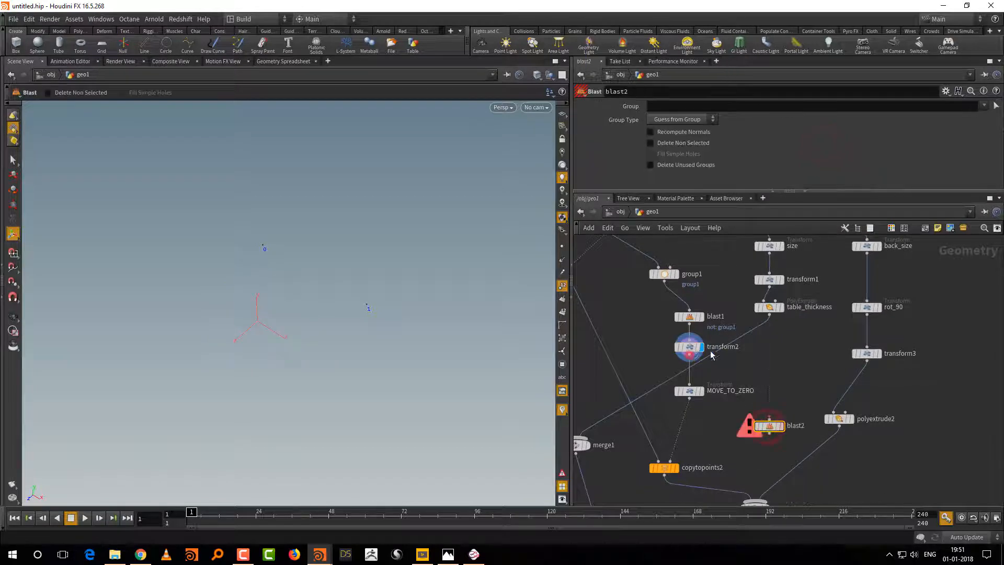
left_click(769, 419)
left_click(781, 426)
Step: Set blast2's Group to 1 and its Group Type to Points
left_click(679, 107)
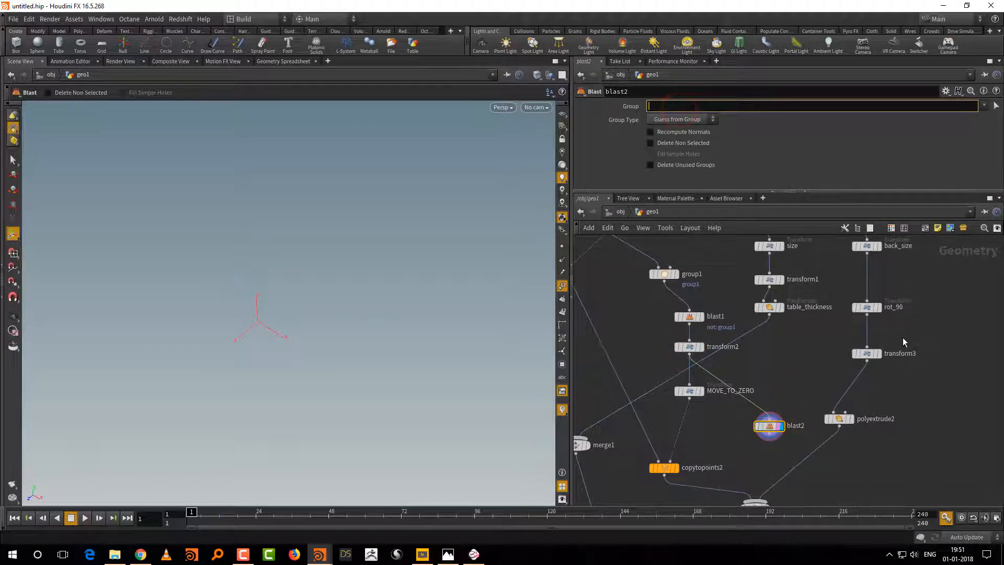
key("Return")
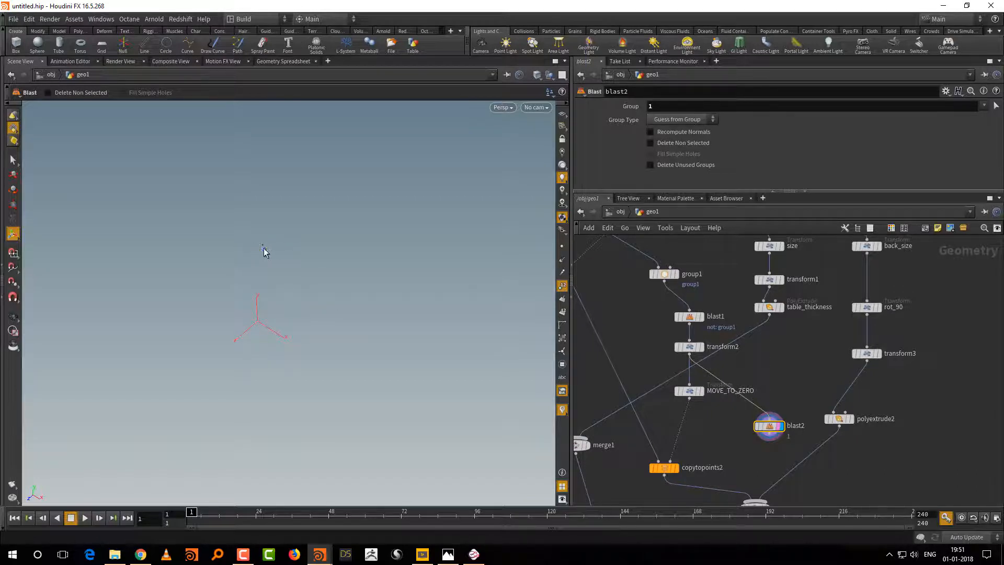
left_click(709, 120)
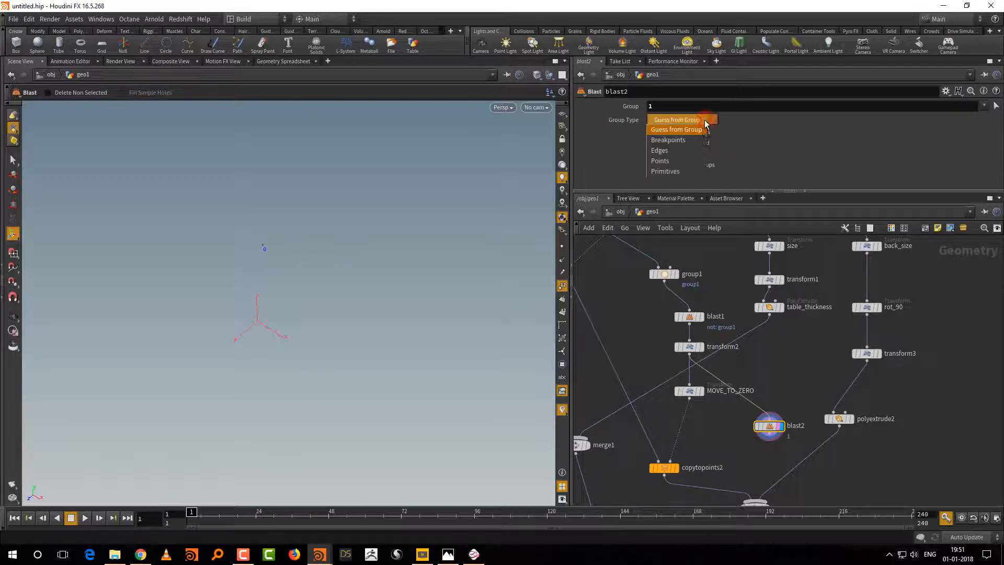
left_click(699, 161)
Step: Add a Transform node directly after blast2 and display its result
scroll(772, 378, "down", 3)
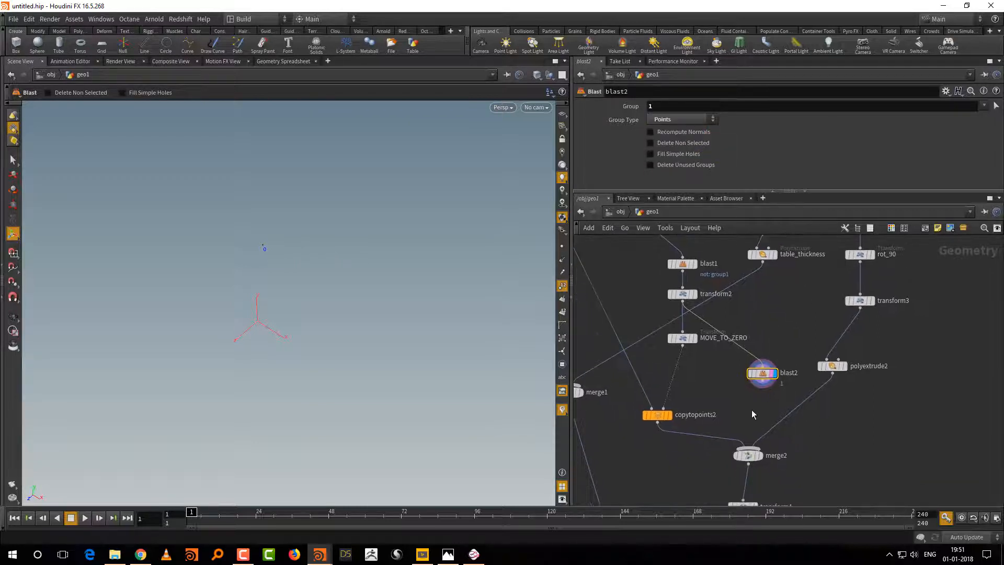
key("Tab")
type("tr")
left_click(846, 160)
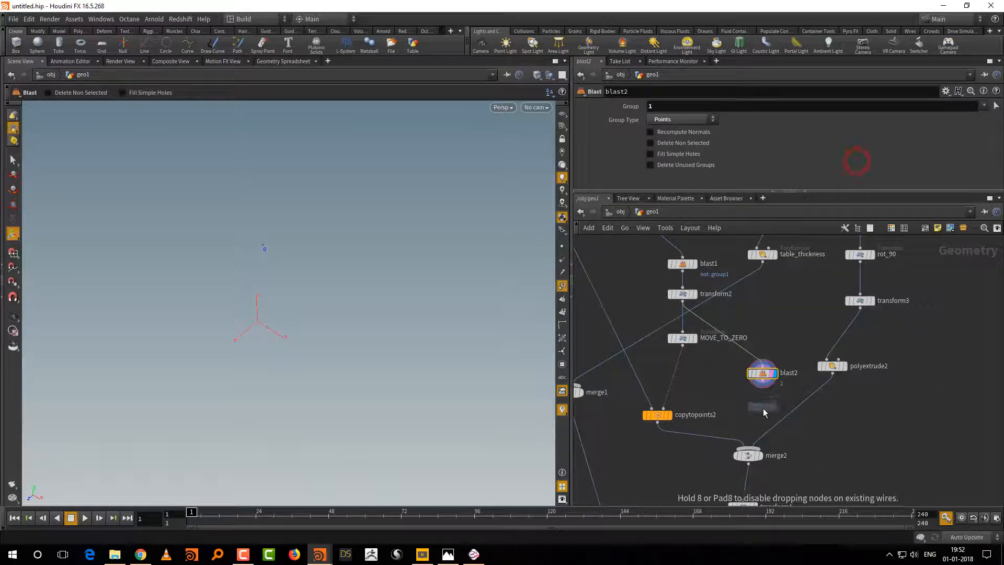
left_click(764, 410)
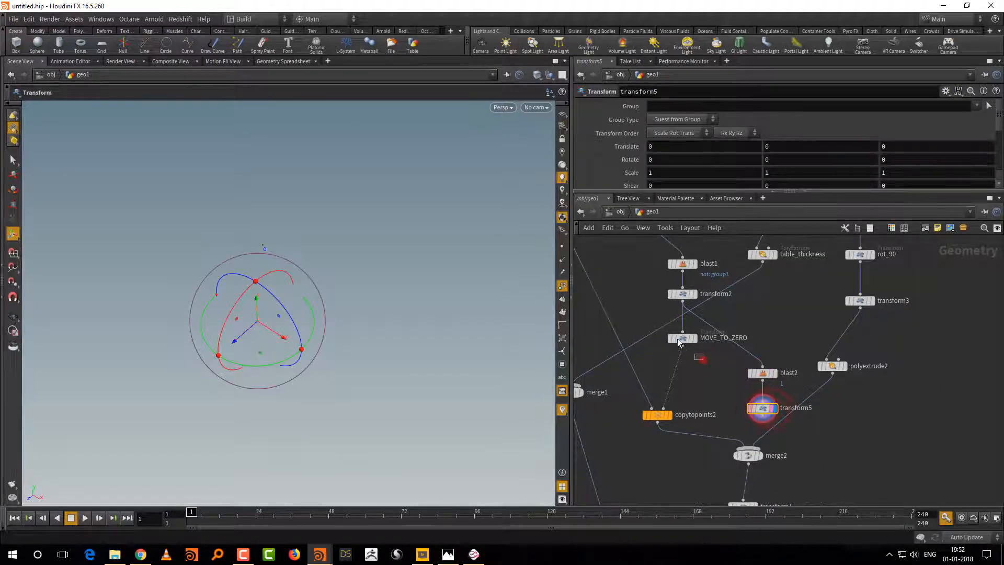
Step: Check MOVE_TO_ZERO's scale values, and set transform5's Scale X to 0 so the remaining point is centred
left_click_drag(681, 337, 681, 353)
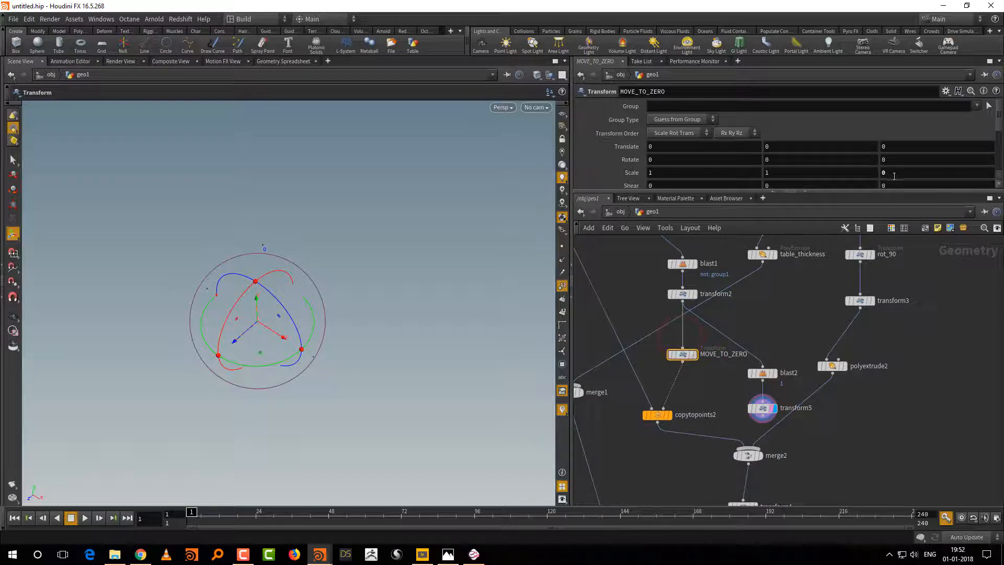
left_click(762, 407)
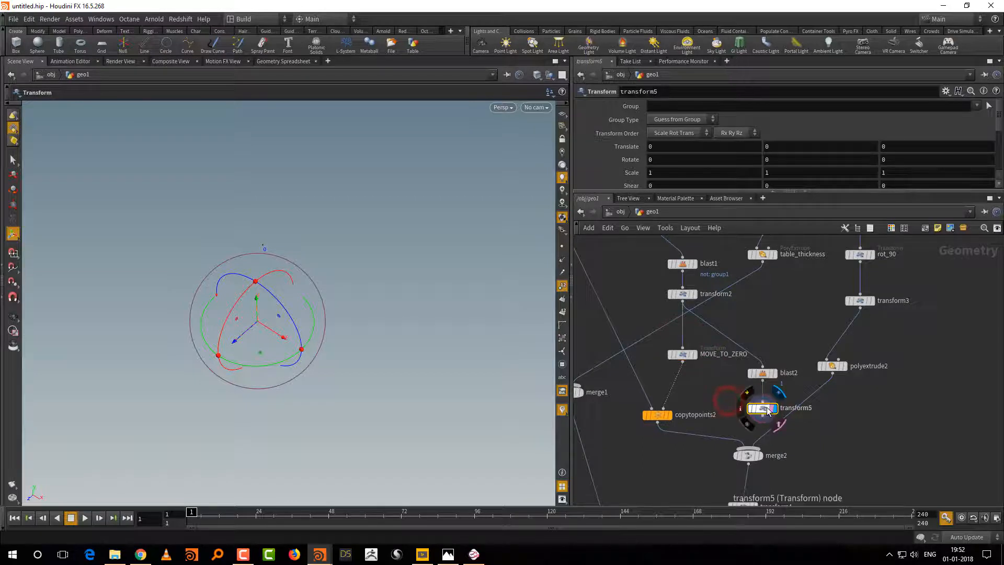
left_click(649, 173)
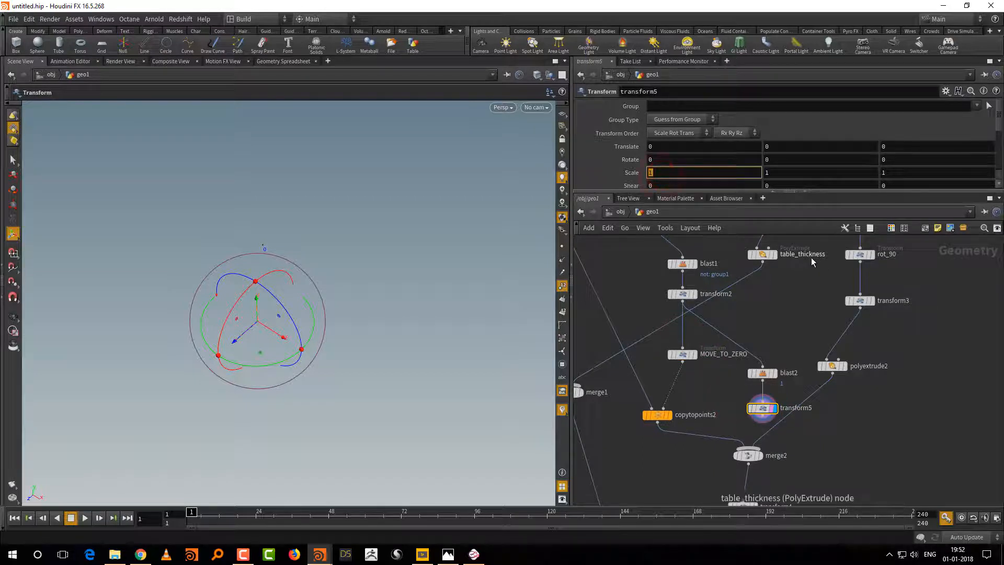
type("0")
key("Return")
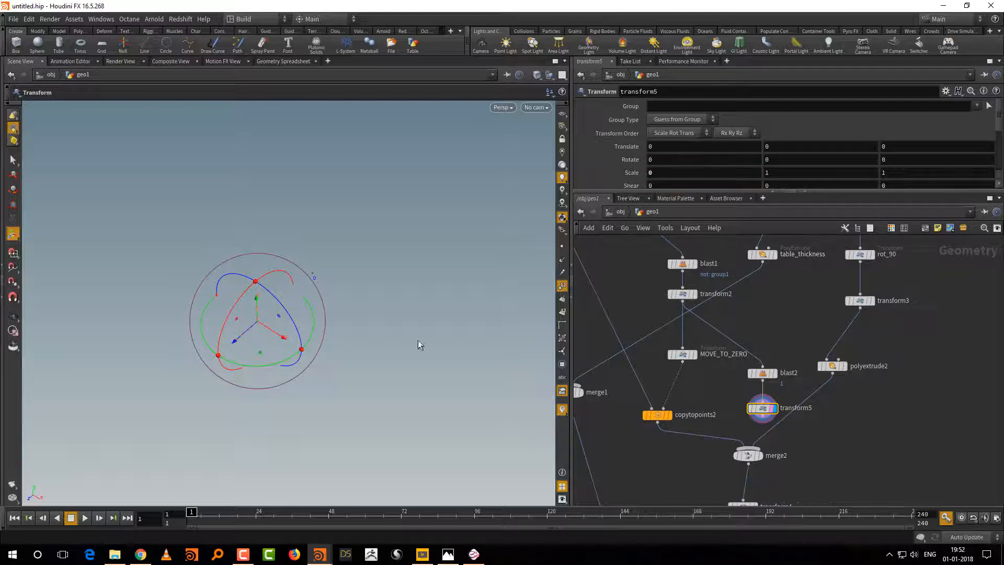
Step: Insert a Copy to Points node between merge2 and transform4, with transform5 as its target points input
middle_click_drag(818, 442, 798, 372)
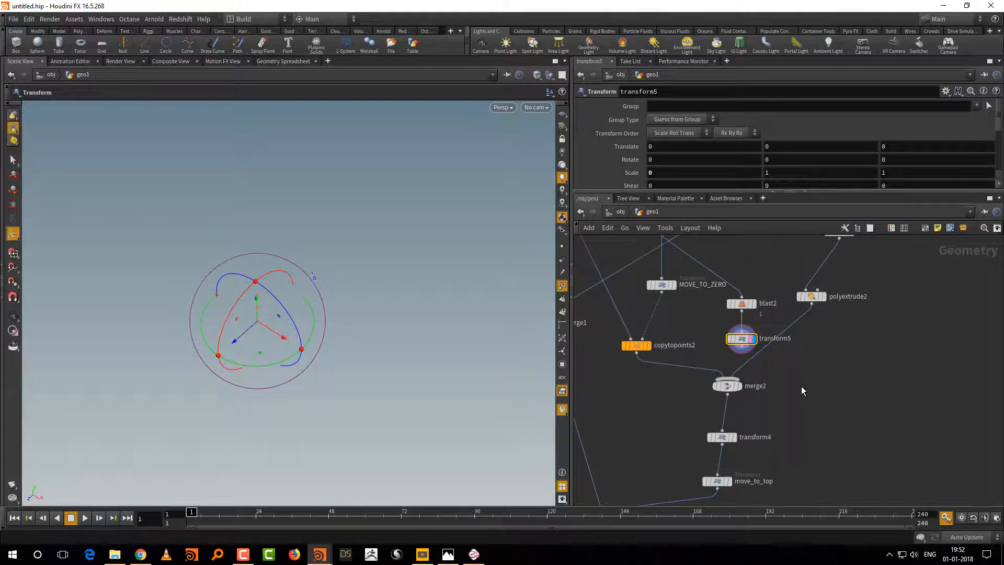
key("Tab")
type("cop")
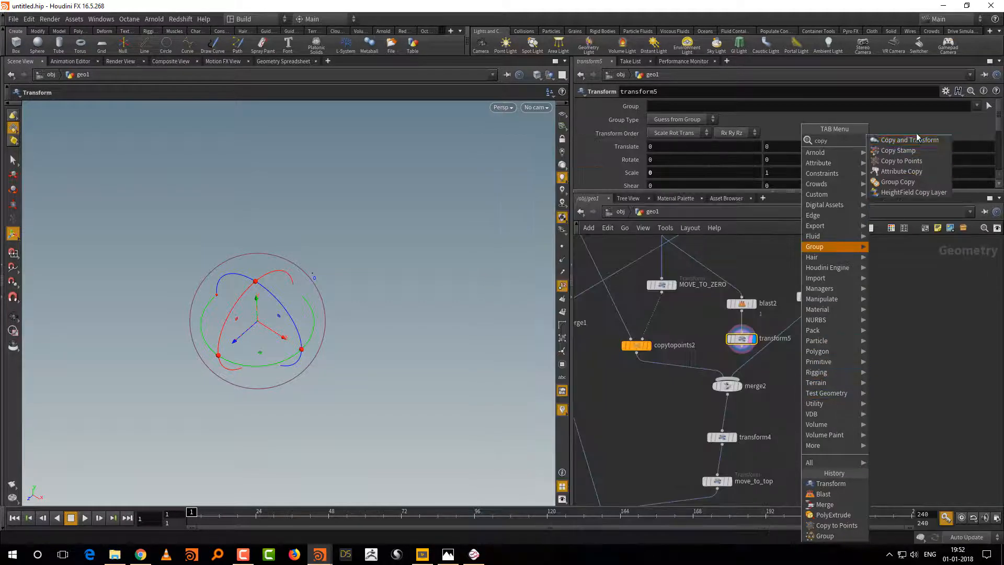
left_click(912, 161)
left_click(764, 420)
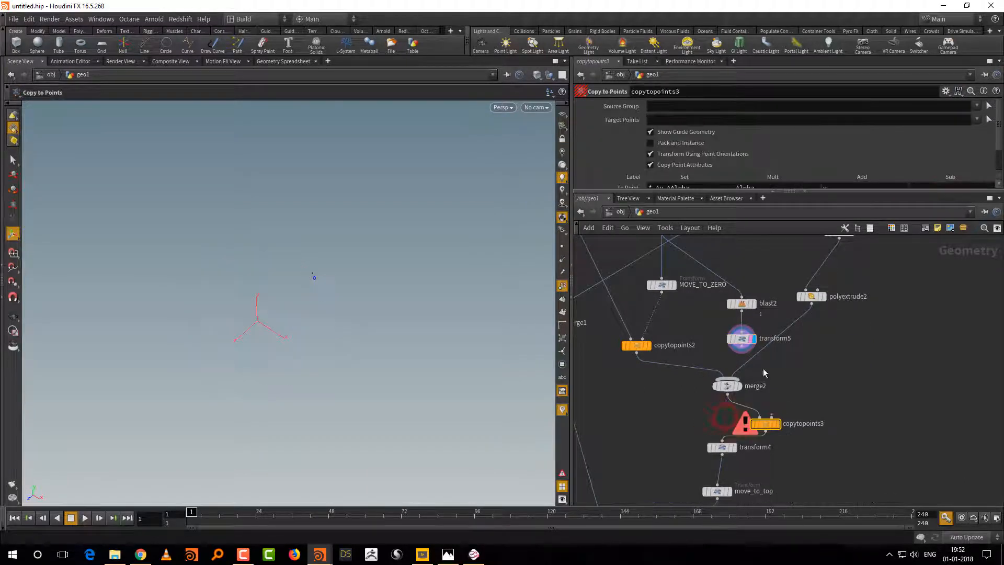
left_click(742, 346)
left_click(772, 416)
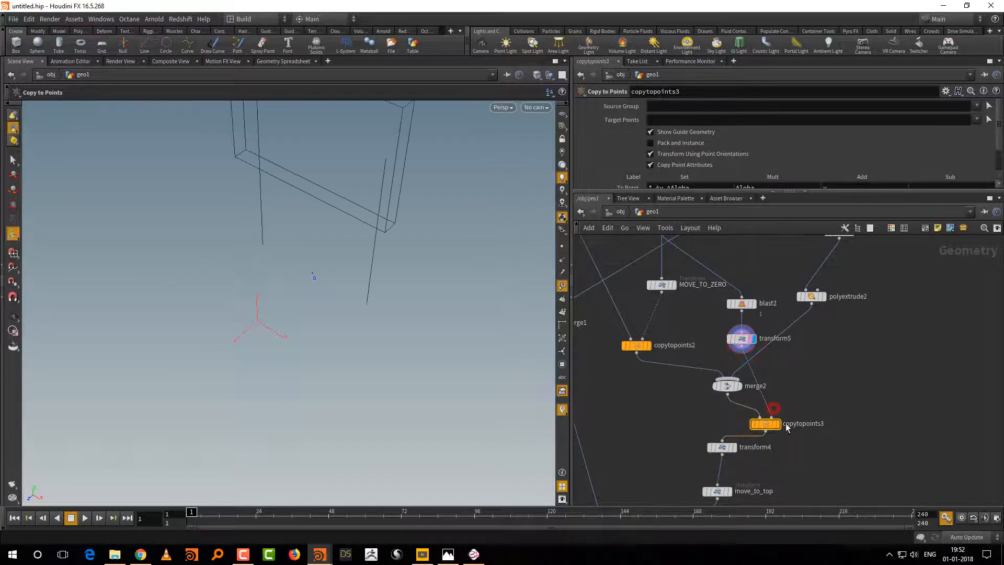
Step: Display copytopoints3 and move transform4 between merge2 and copytopoints3
scroll(808, 406, "down", 2)
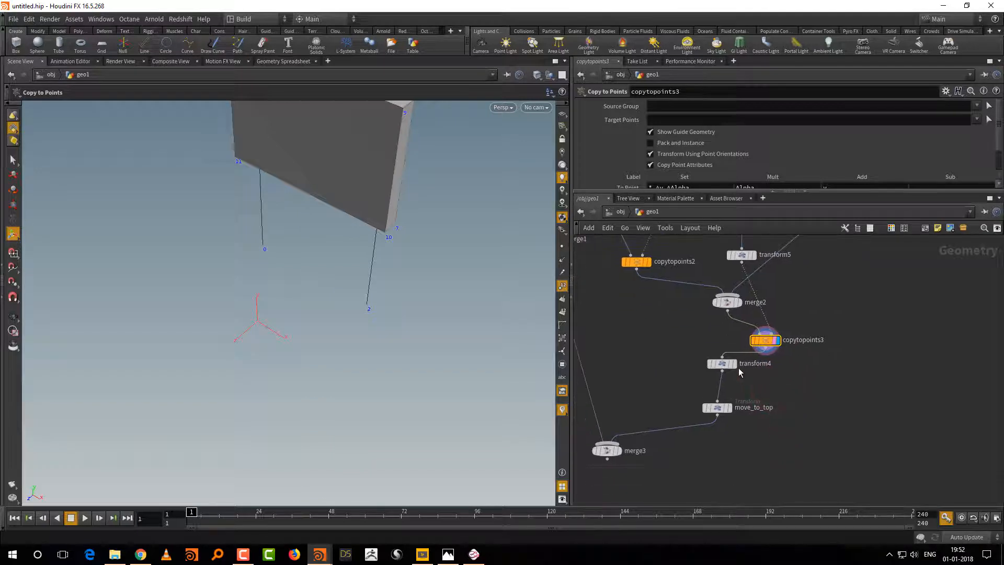
mouse_move(723, 366)
left_click_drag(724, 369, 728, 335)
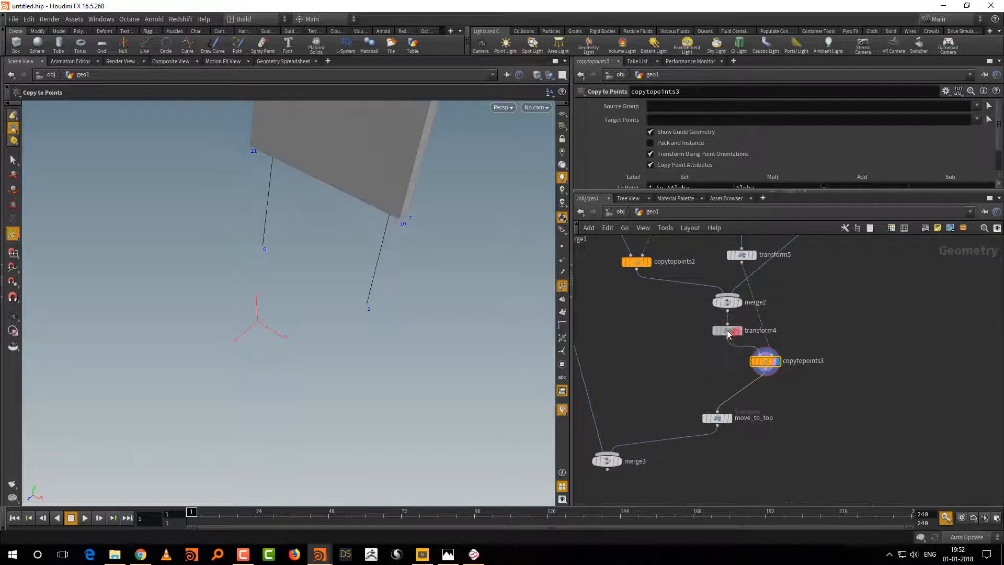
Step: Display move_to_top and then merge3 to check the whole chair, and turn off the viewport's point numbers
left_click(724, 416)
middle_click_drag(675, 462, 721, 410)
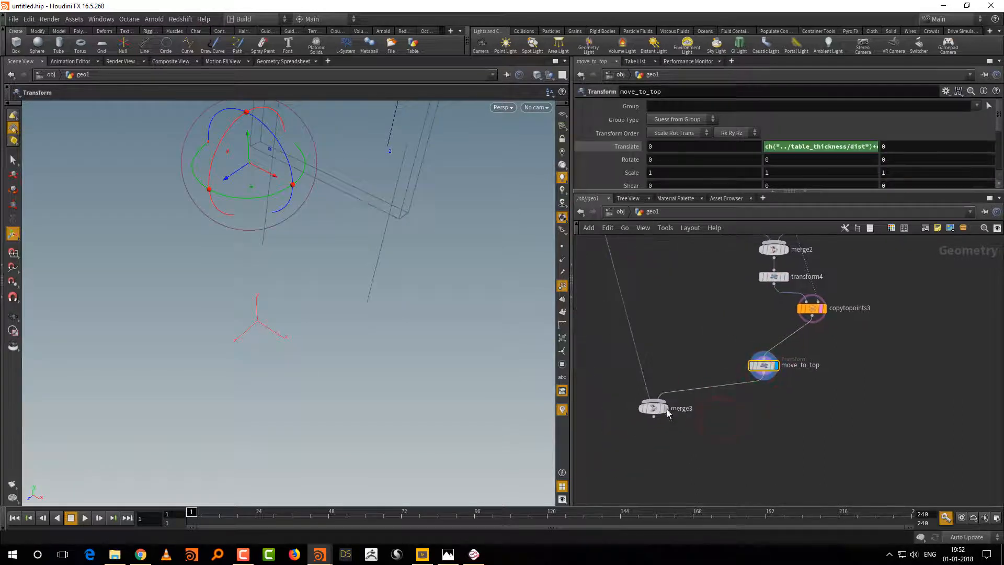
left_click(666, 409)
left_click(654, 409)
right_click_drag(437, 392, 390, 444, "alt")
left_click_drag(390, 444, 365, 407, "alt")
left_click(661, 409)
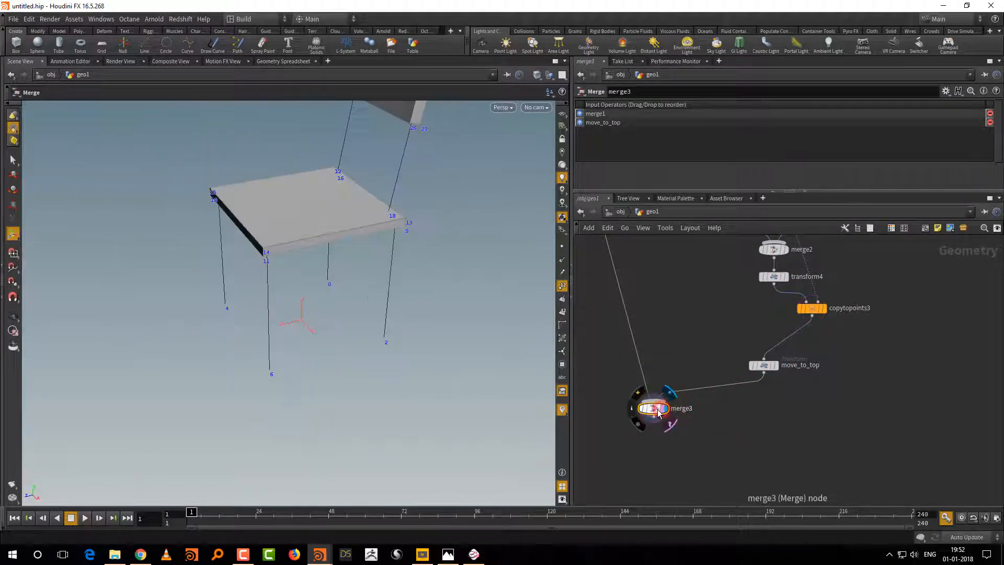
right_click_drag(438, 372, 411, 418, "alt")
middle_click_drag(411, 418, 399, 450, "alt")
left_click(562, 286)
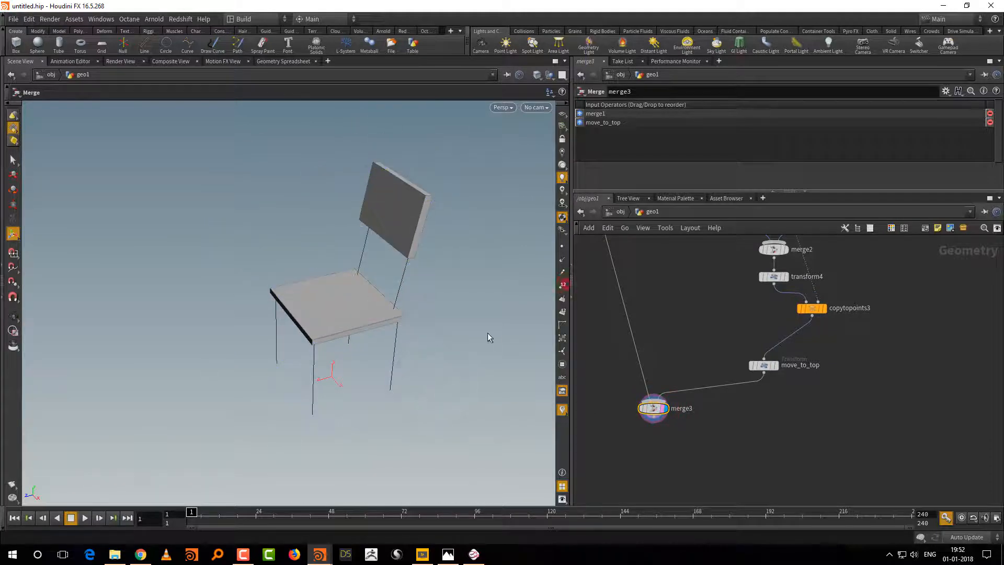
Step: Move transform4 aside in the network and rename it back_rotate
left_click_drag(455, 354, 491, 349, "alt")
middle_click_drag(751, 312, 729, 371)
left_click_drag(753, 335, 716, 343)
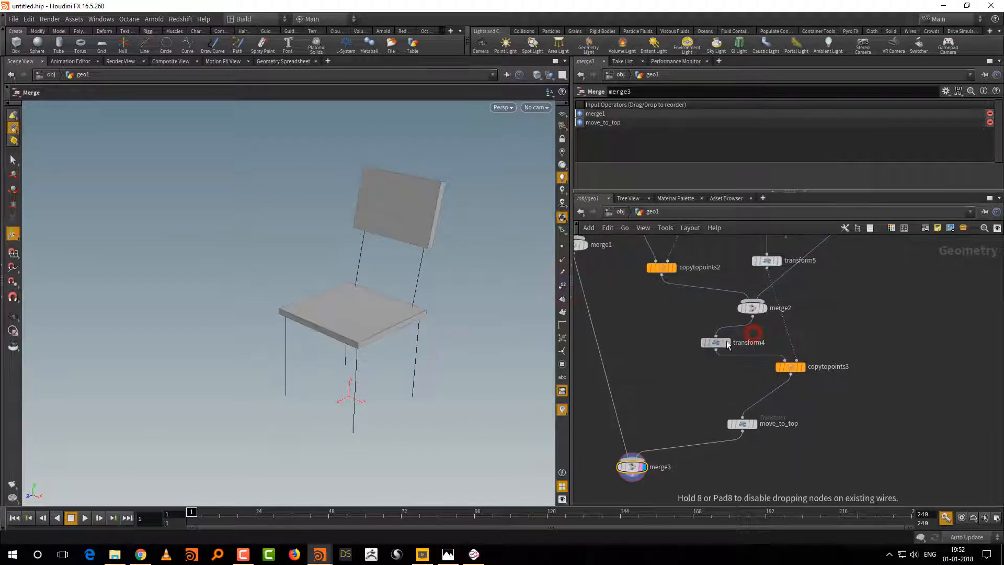
left_click(746, 343)
left_click(746, 343)
key("ctrl+a")
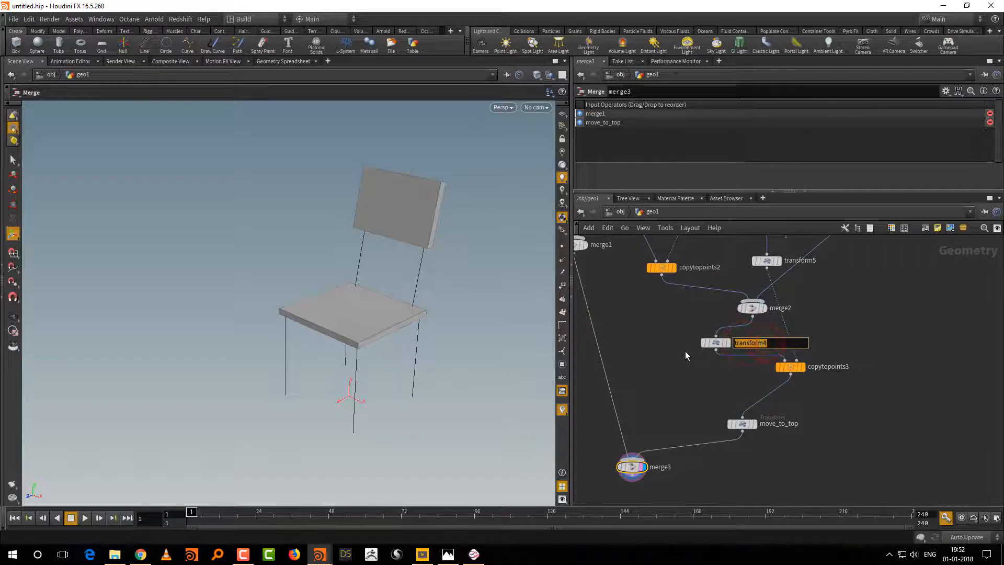
type("back_rotate")
key("Return")
Step: Adjust the backrest's tilt by rotating back_rotate about X to about -4.57 degrees
left_click(715, 342)
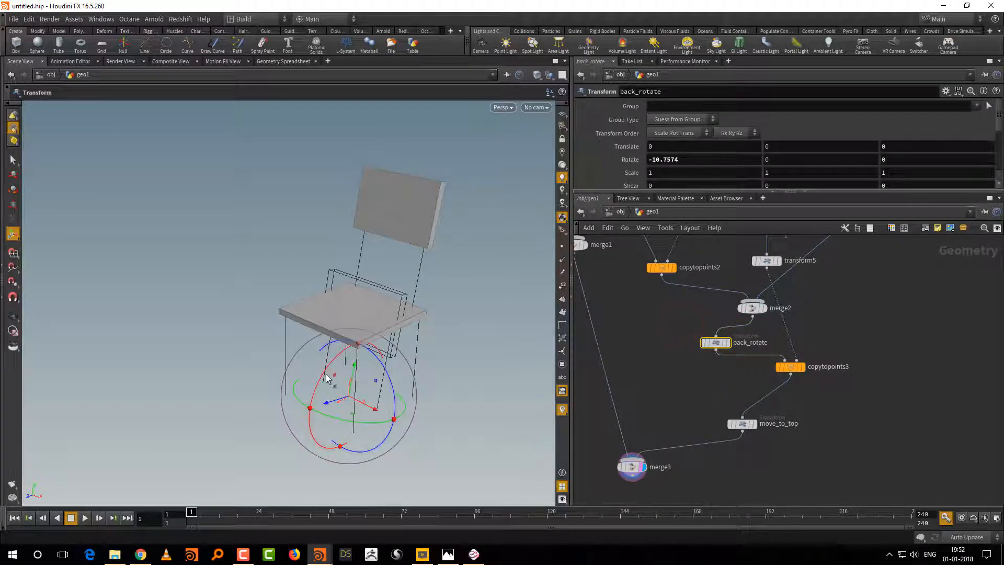
left_click_drag(329, 384, 319, 388)
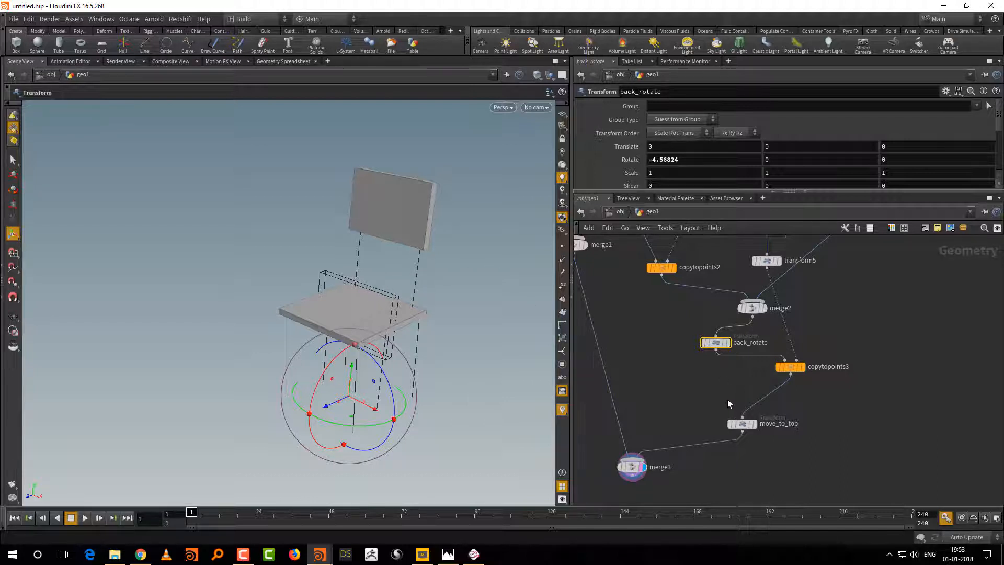
middle_click_drag(692, 386, 665, 370)
left_click_drag(718, 407, 763, 403)
Step: Shift MOVE_TO_ZERO slightly in the network and review the group settings of blast1 and blast2
middle_click_drag(823, 292, 843, 423)
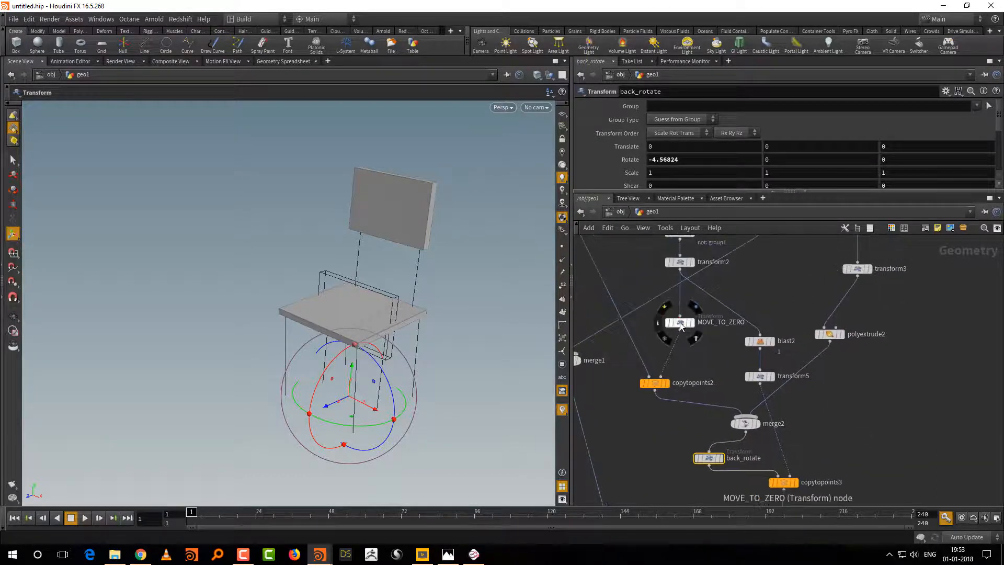
left_click_drag(681, 321, 671, 321)
middle_click_drag(754, 271, 742, 343)
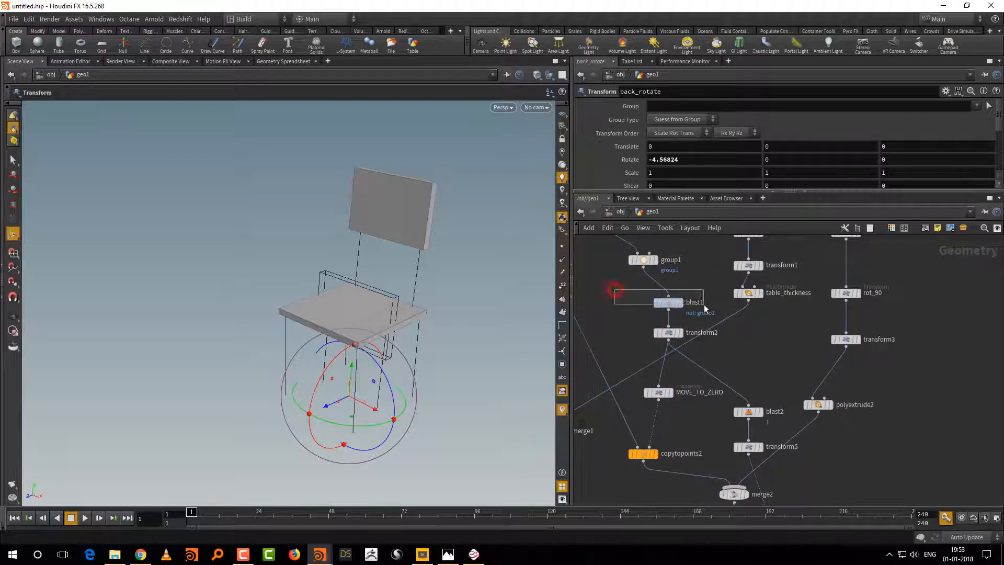
left_click_drag(616, 289, 699, 314)
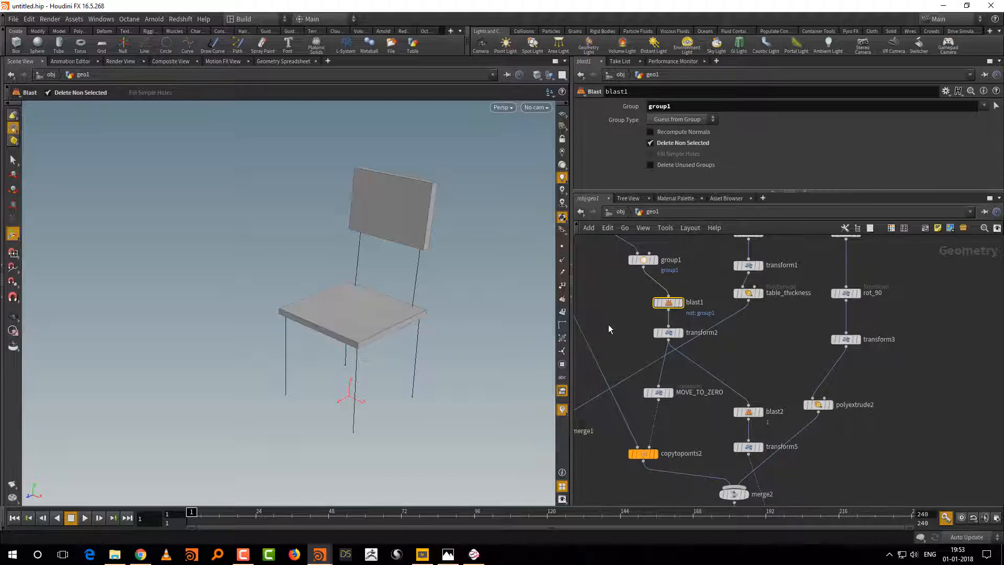
left_click(750, 413)
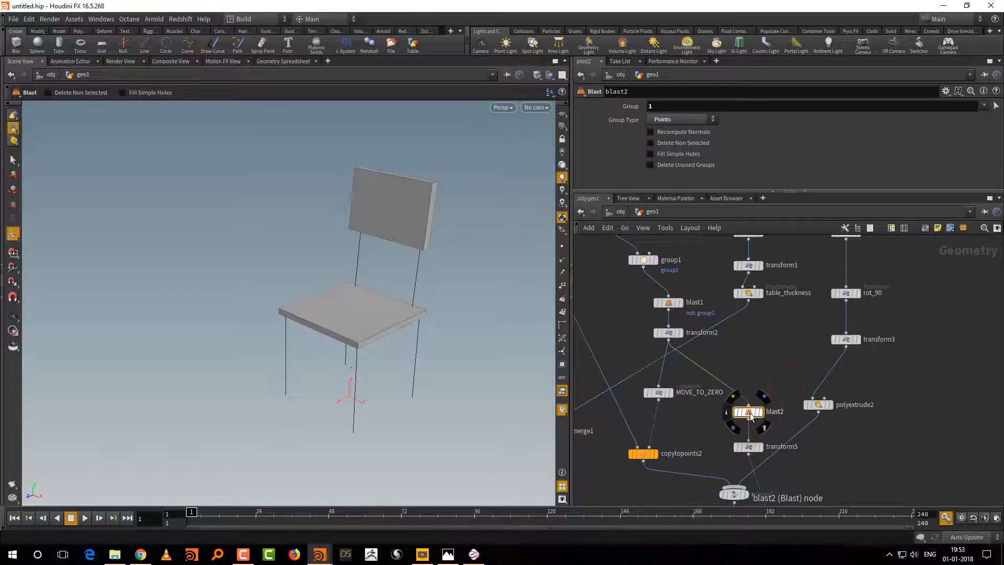
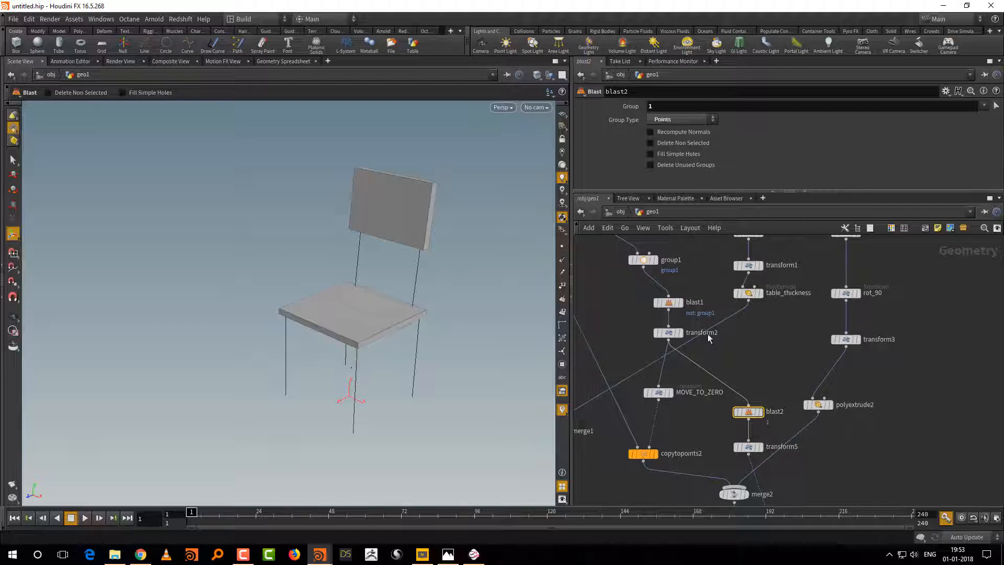
Step: Scale base_size to about 0.969 in X and 0.983 in Z, keeping Y at 1
middle_click_drag(765, 351, 783, 425)
middle_click_drag(703, 321, 742, 382)
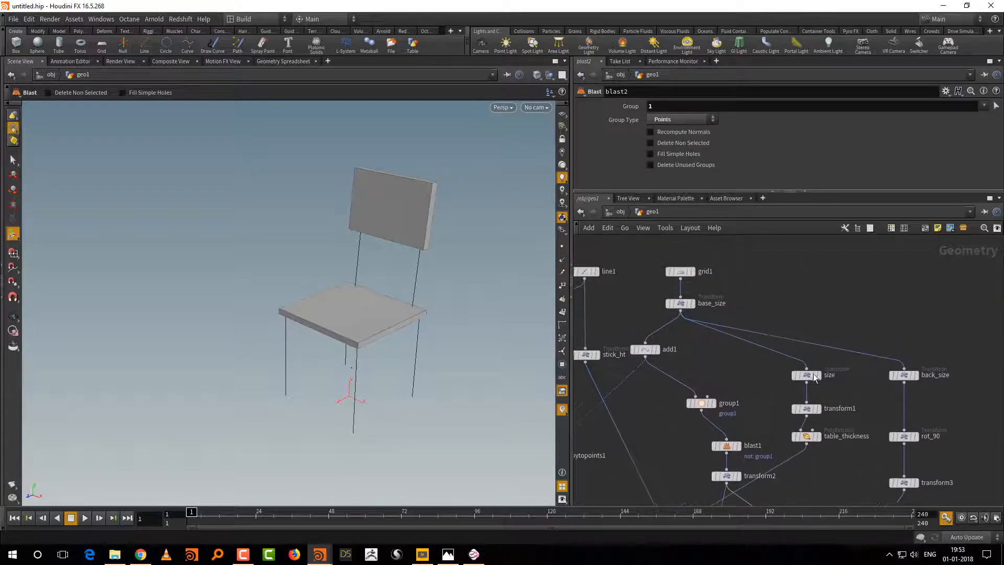
middle_click_drag(846, 378, 831, 376)
left_click(791, 373)
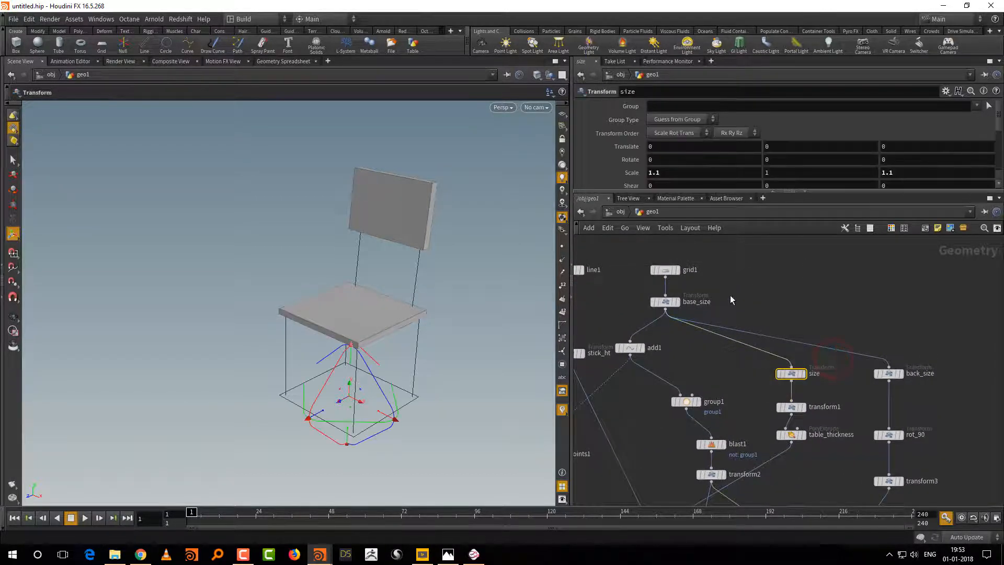
left_click(698, 303)
key("e")
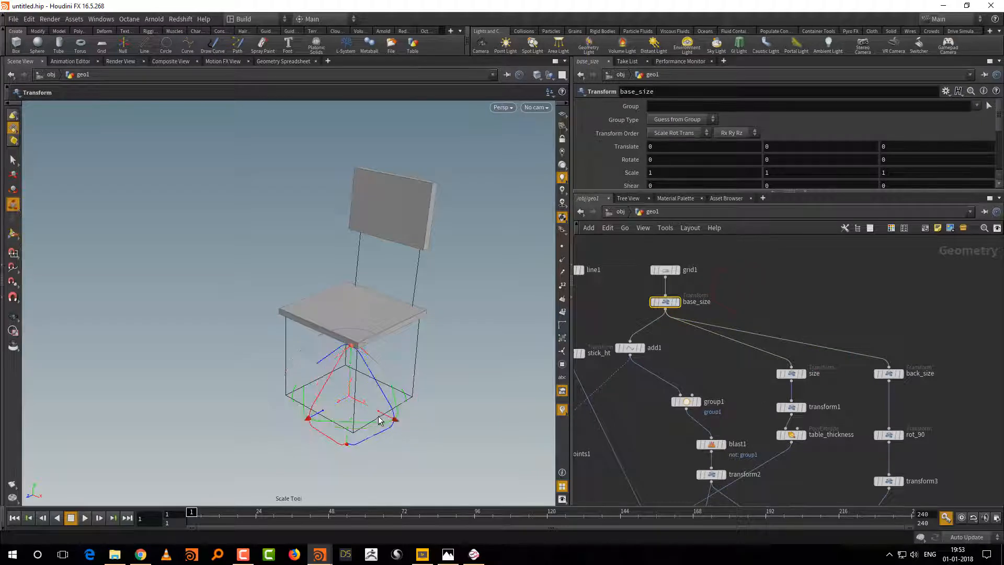
left_click_drag(380, 417, 325, 411)
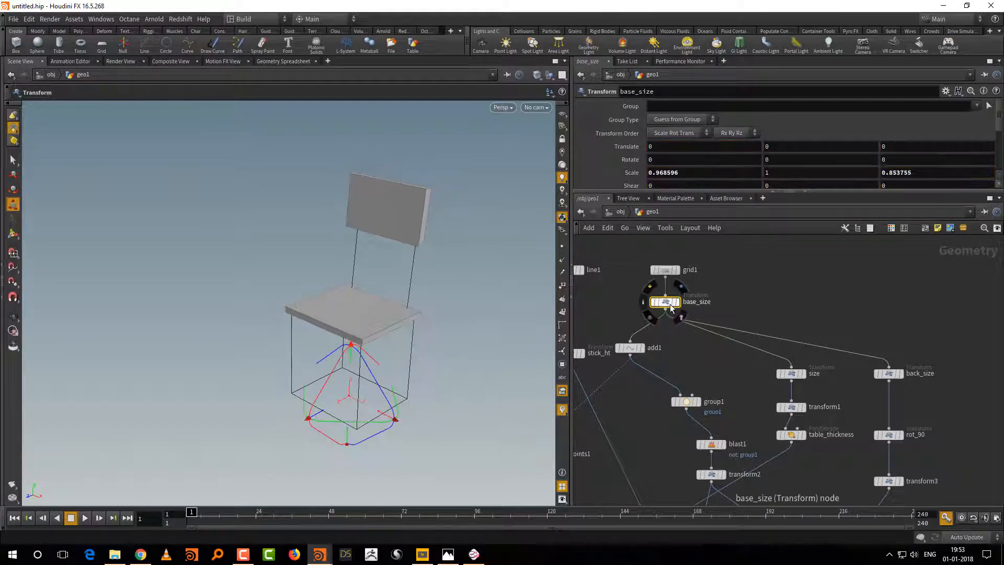
mouse_move(322, 417)
left_mouse_down()
mouse_move(340, 406)
mouse_move(294, 439)
mouse_move(324, 418)
left_mouse_up()
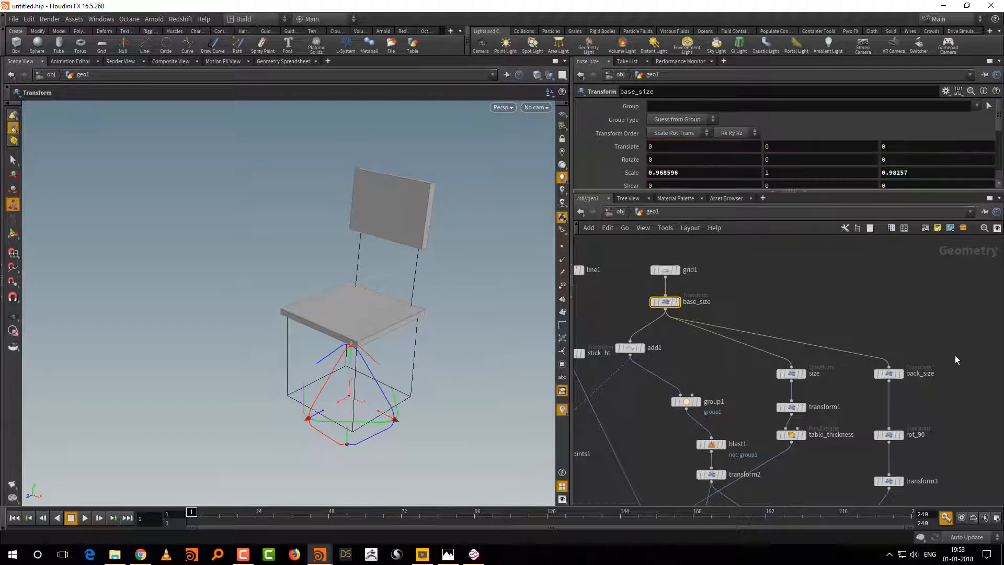
Step: Scale back_size to about 1.129 in X and 0.682 in Z to resize the backrest
left_click(888, 373)
left_click_drag(385, 413, 394, 421)
left_click_drag(319, 416, 318, 419)
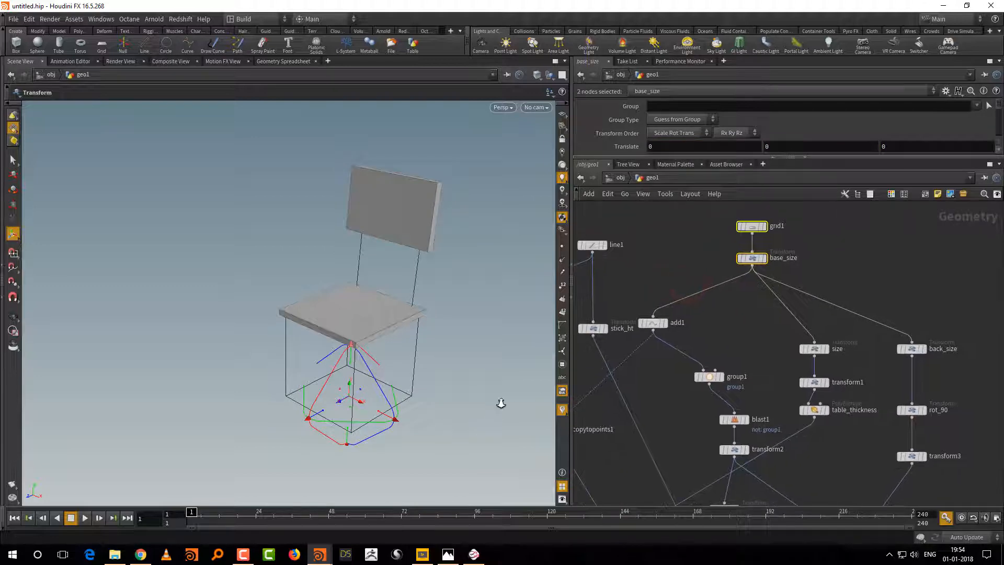
left_click_drag(501, 403, 489, 420)
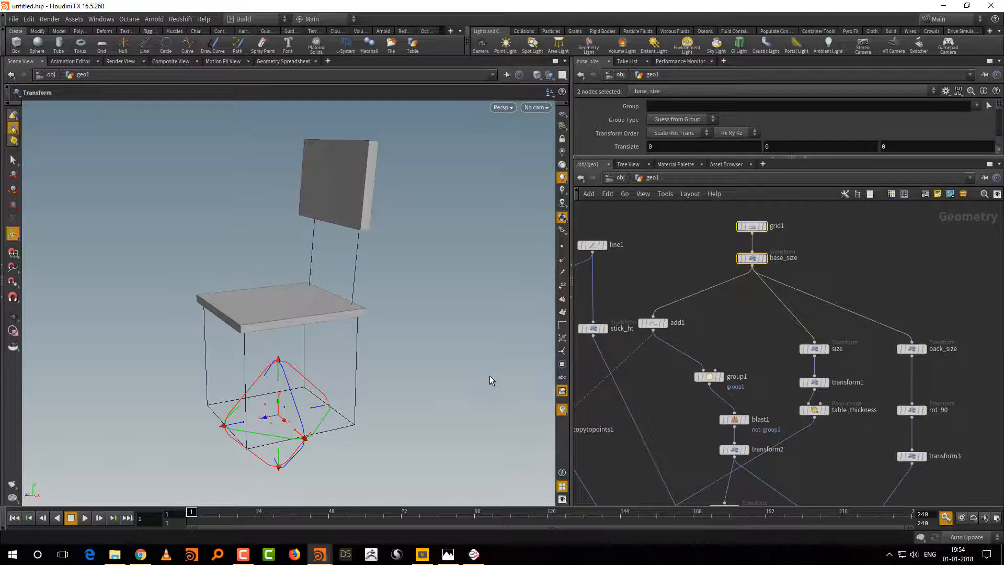
Step: Thicken the seat by setting table_thickness's extrusion distance to about 0.13
middle_click_drag(840, 429, 836, 407)
left_click_drag(836, 409, 817, 368)
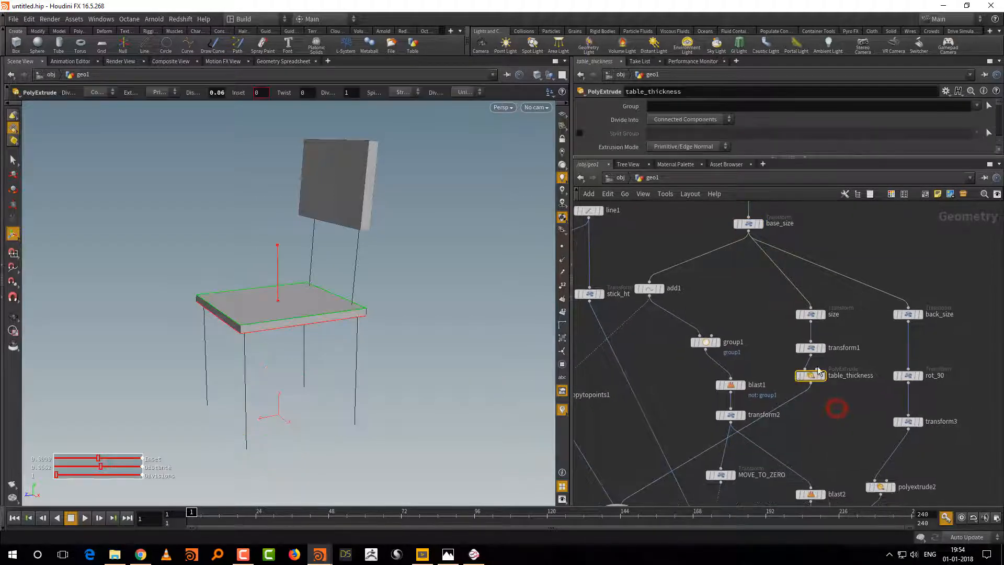
left_click_drag(277, 272, 277, 266)
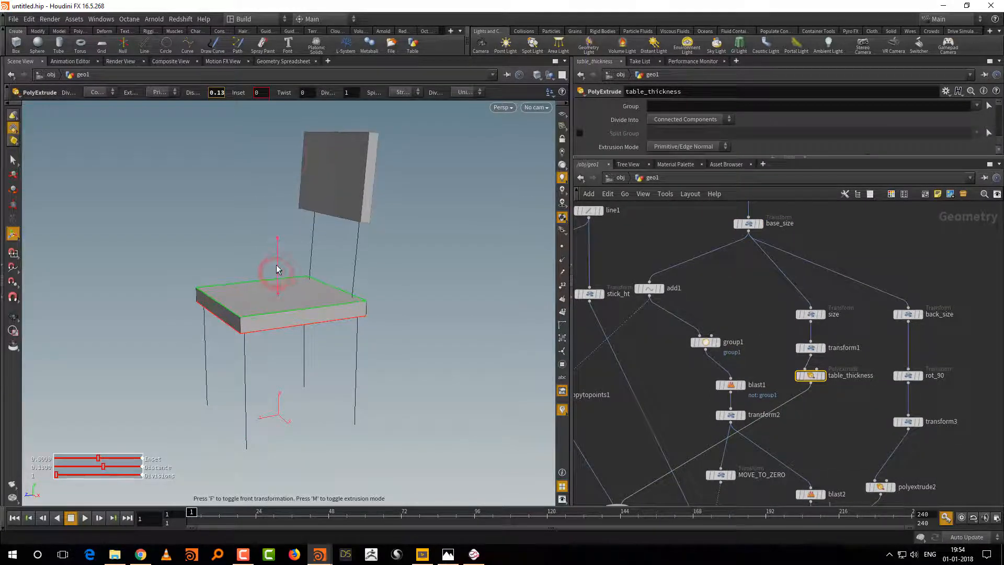
Step: Line up blast1 and transform2 beneath group1 in the network, and move transform1 closer to size
middle_click_drag(841, 412, 816, 389)
left_click_drag(709, 361, 682, 347)
left_click_drag(705, 393, 688, 387)
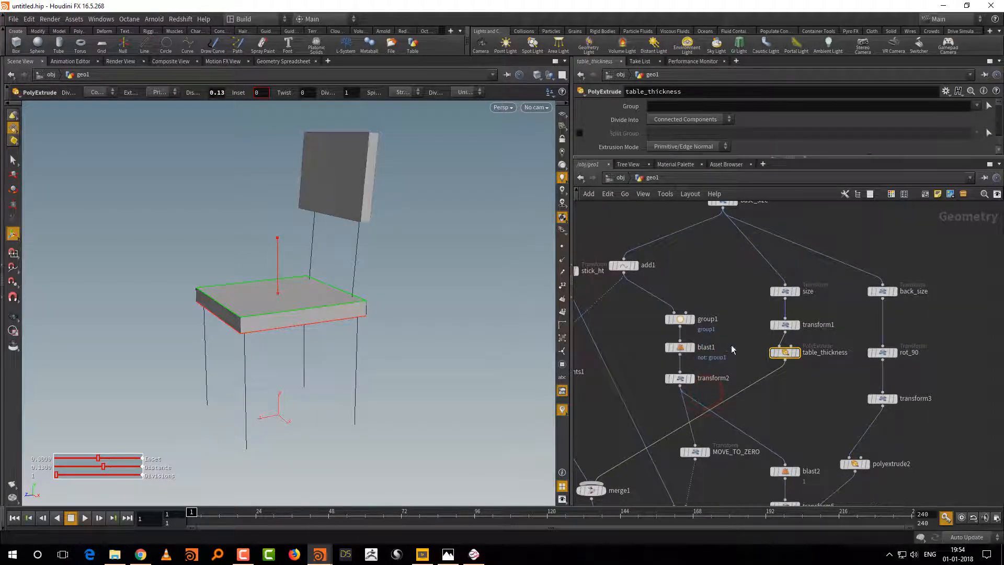
middle_click_drag(743, 332, 741, 348)
left_click_drag(784, 338, 785, 335)
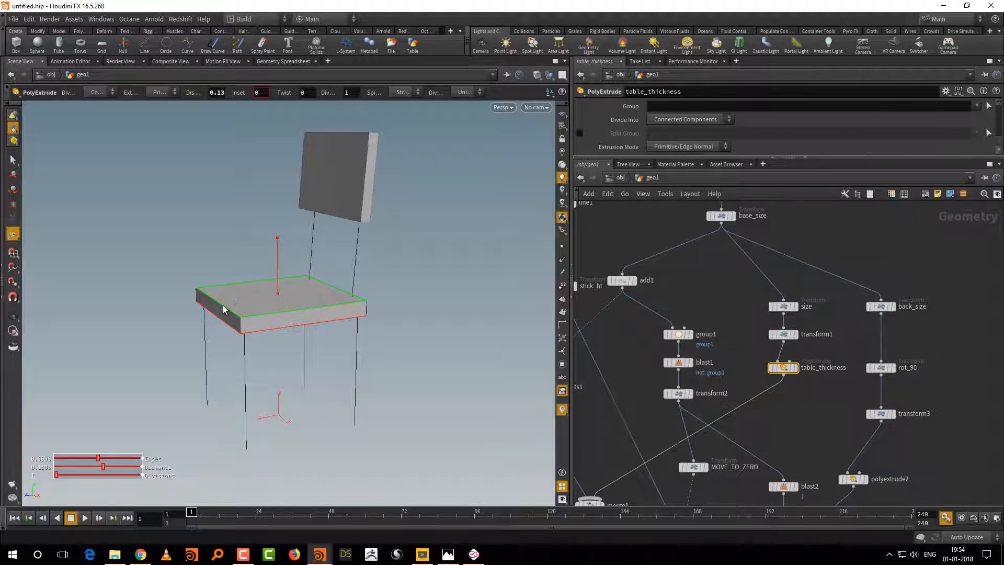
Step: Enlarge the parameter area, move table_thickness down to leave room below transform1, and shift add1 slightly
middle_click_drag(814, 404, 805, 427)
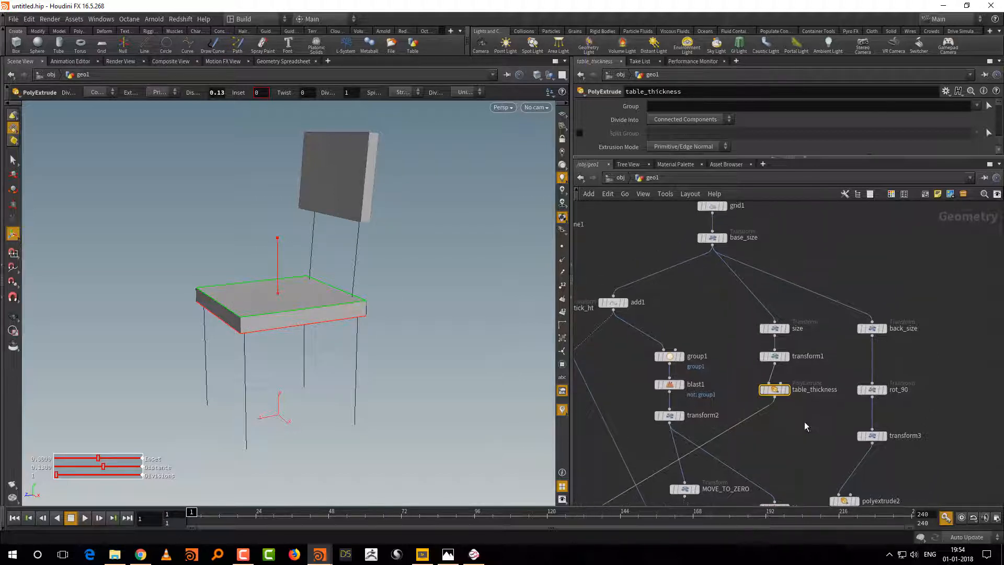
left_click_drag(834, 159, 837, 234)
middle_click_drag(926, 355, 957, 352)
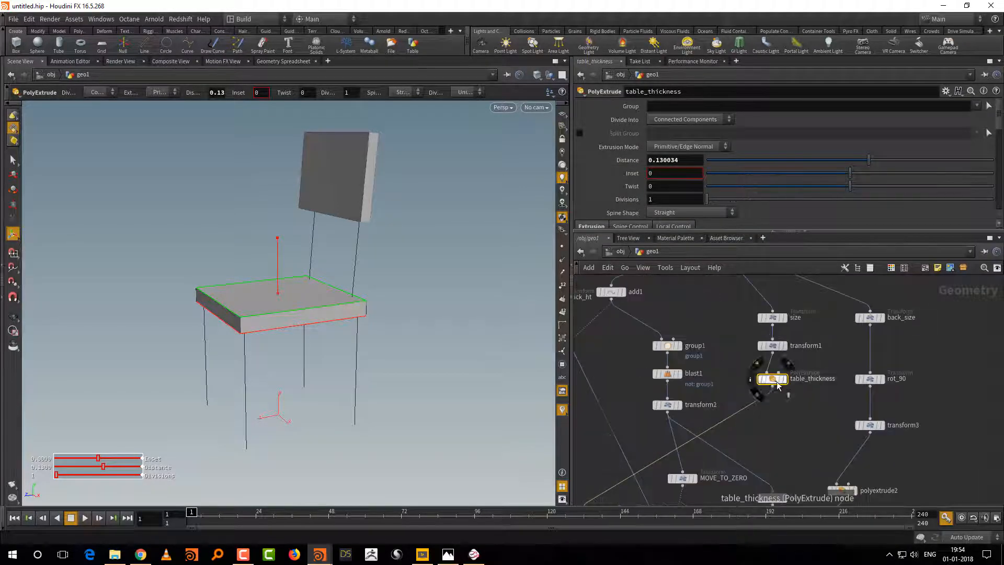
left_click_drag(773, 378, 773, 396)
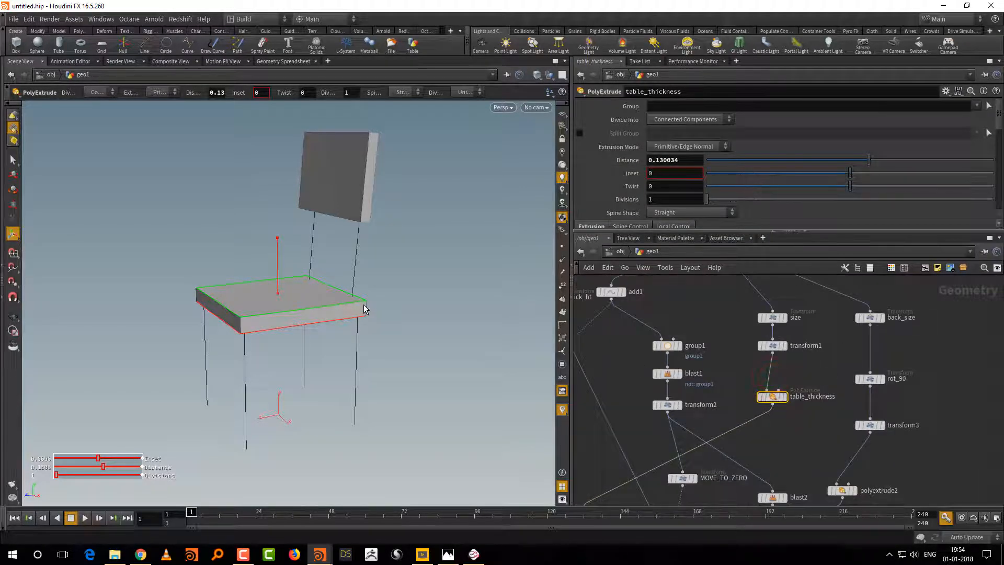
middle_click_drag(807, 458, 798, 425)
middle_click_drag(709, 353, 806, 455)
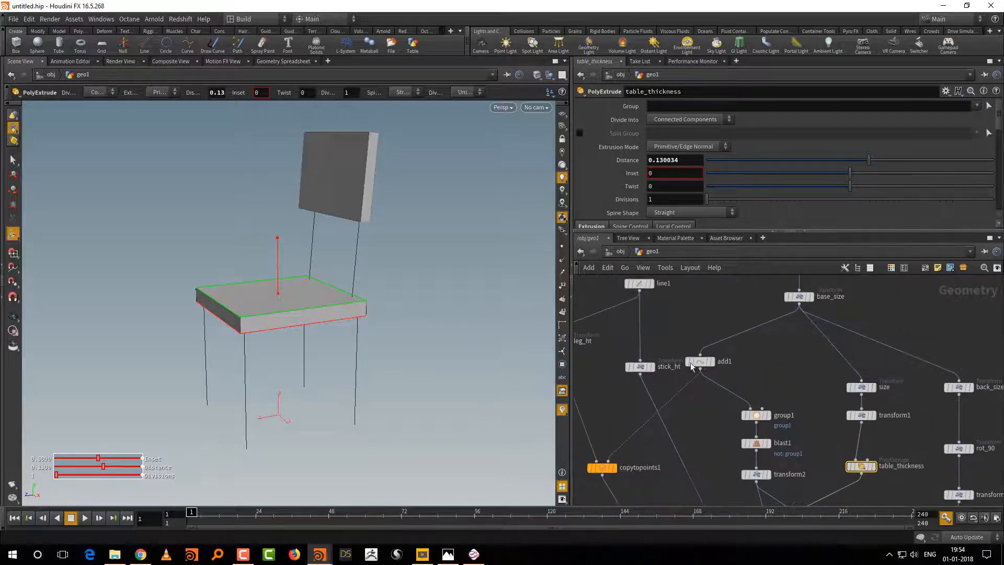
mouse_move(689, 371)
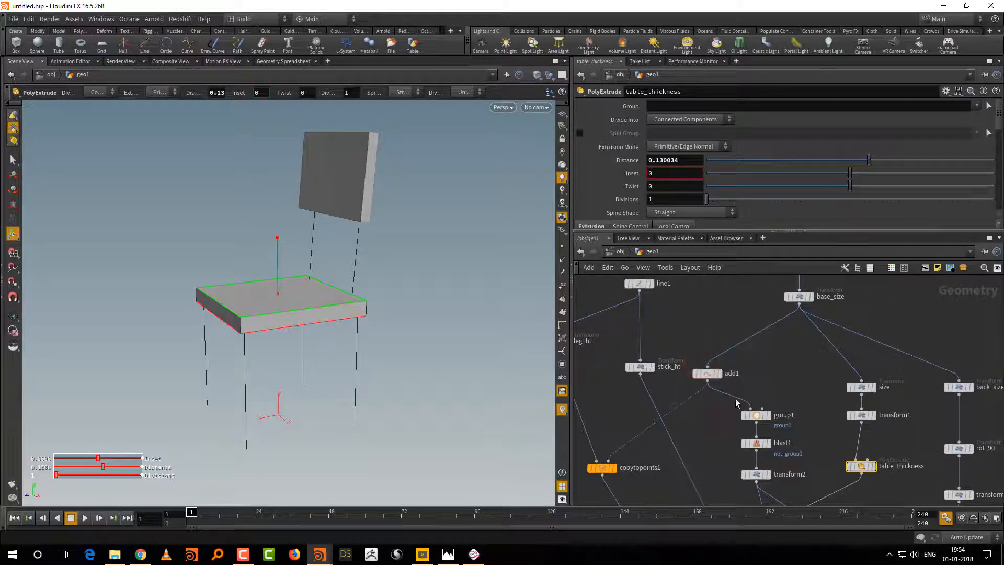
Step: Look over the seat branch from size to table_thickness and the backrest branch from back_size to transform3
middle_click_drag(840, 377, 798, 331)
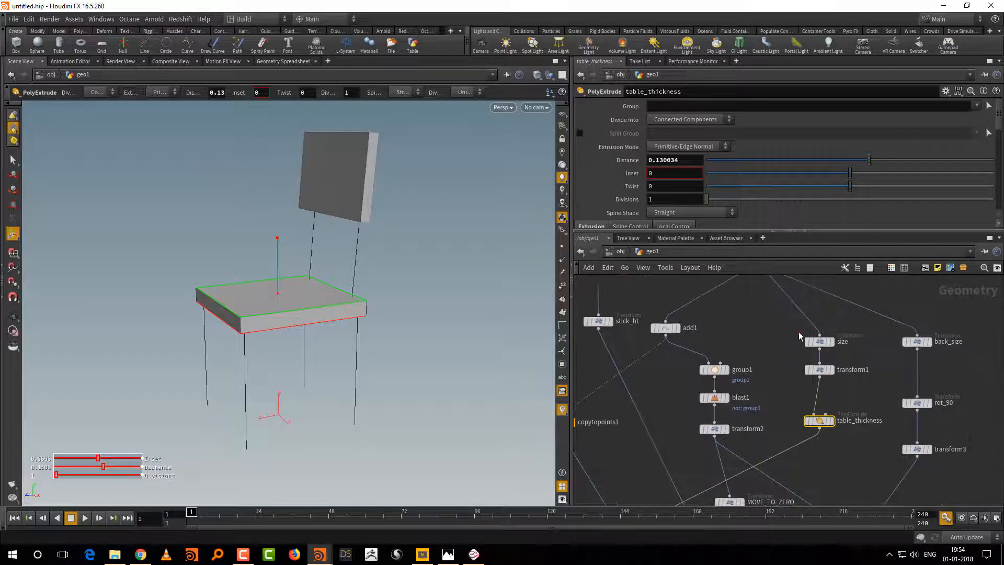
left_click_drag(799, 331, 858, 444)
mouse_move(821, 346)
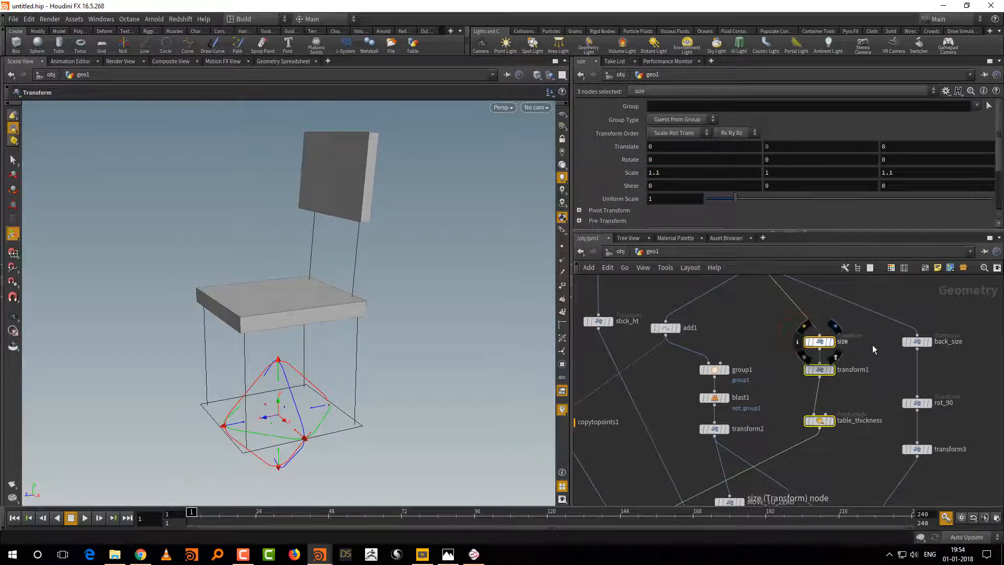
left_click_drag(887, 333, 963, 465)
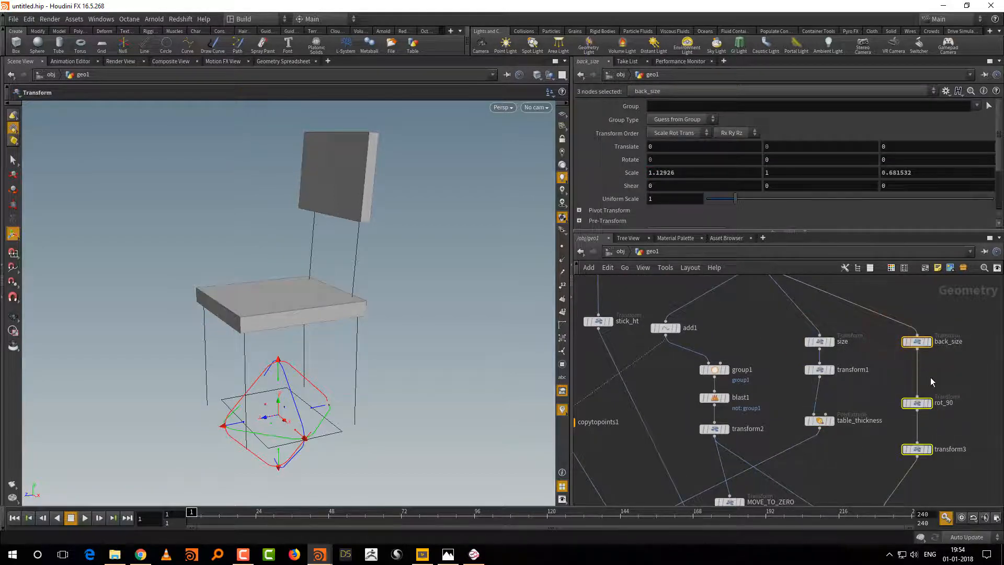
middle_click_drag(853, 451, 851, 425)
left_click(851, 424)
Step: Add a PolyBevel node and insert it between transform1 and table_thickness
left_click_drag(816, 394, 819, 407)
key("Tab")
type("polybe")
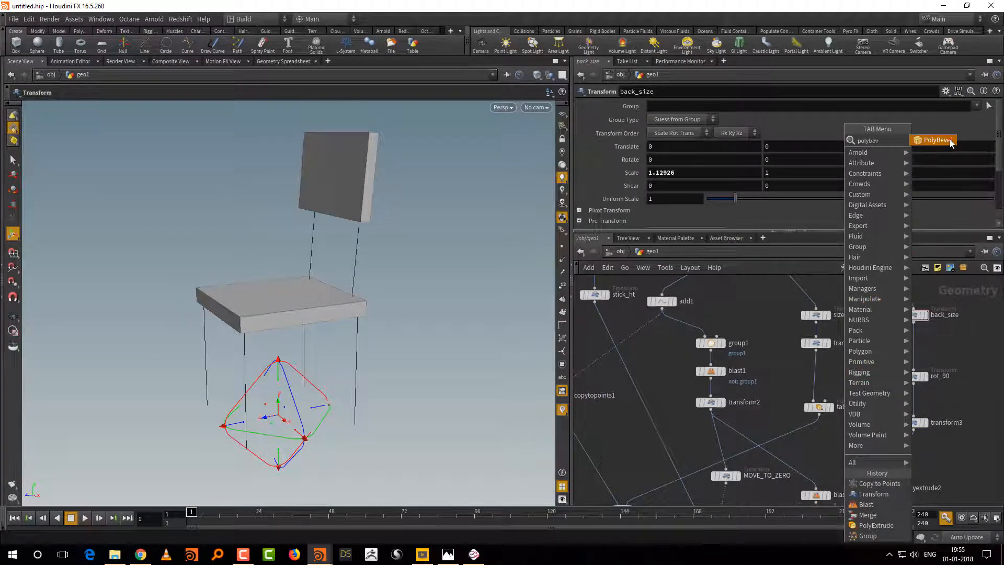
key("Return")
left_click(870, 370)
left_click(815, 343)
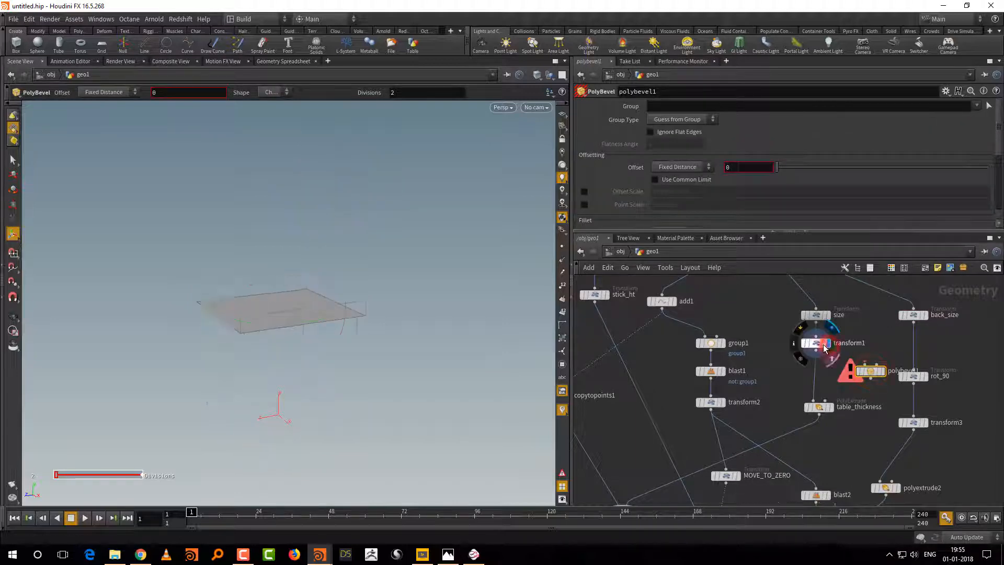
left_click_drag(872, 374, 820, 379)
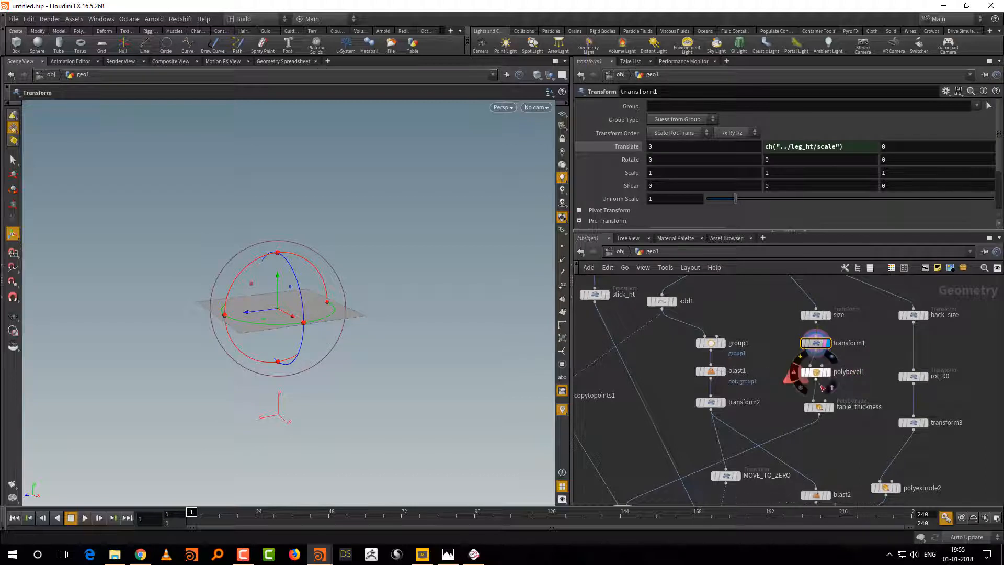
key("Escape")
Step: Display polybevel1 and set it to bevel points with an offset of about 0.089, Round shape and 5 divisions
mouse_move(430, 395)
left_mouse_down()
mouse_move(450, 428)
mouse_move(428, 421)
mouse_move(437, 403)
left_mouse_up()
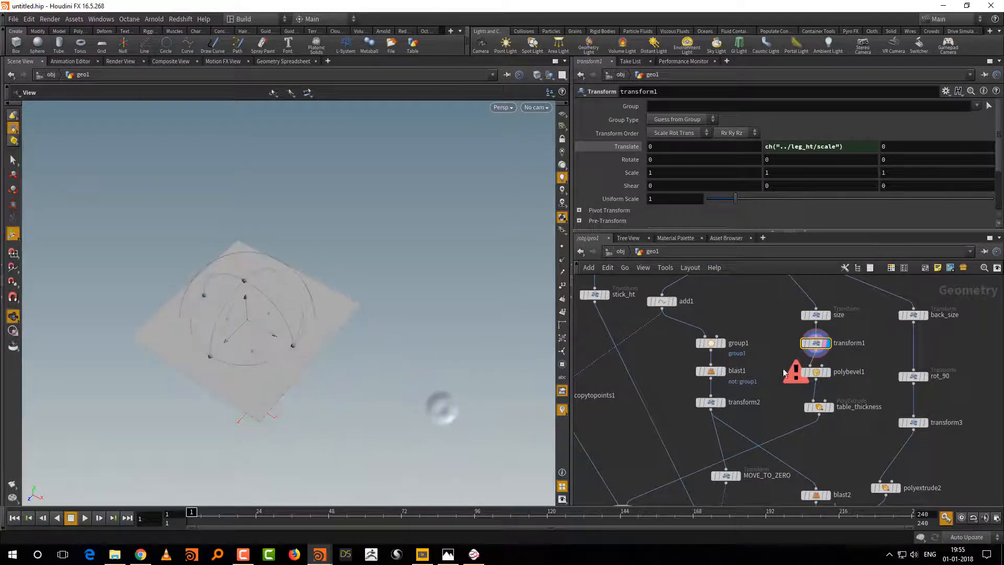
left_click(825, 373)
left_click(827, 373)
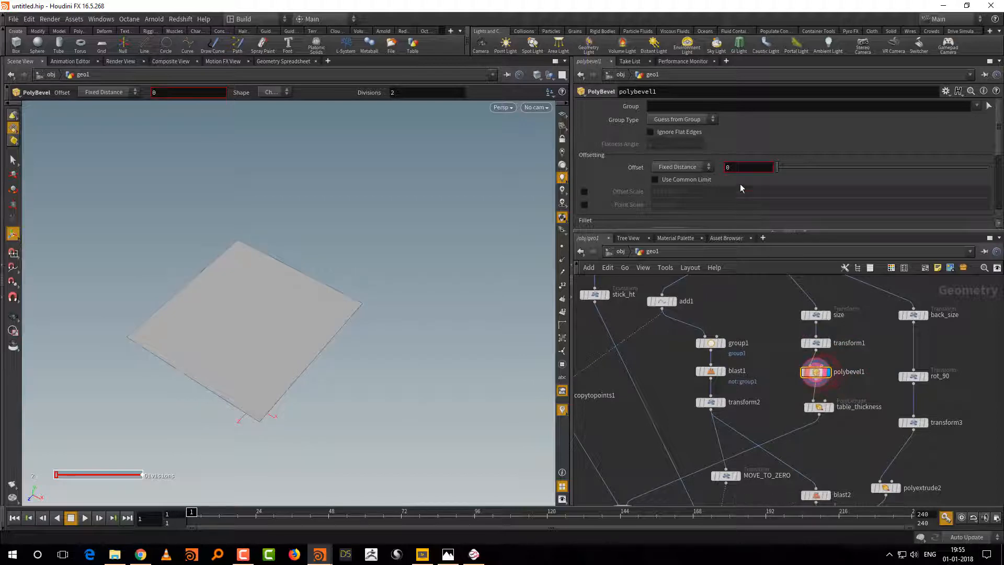
left_click(690, 119)
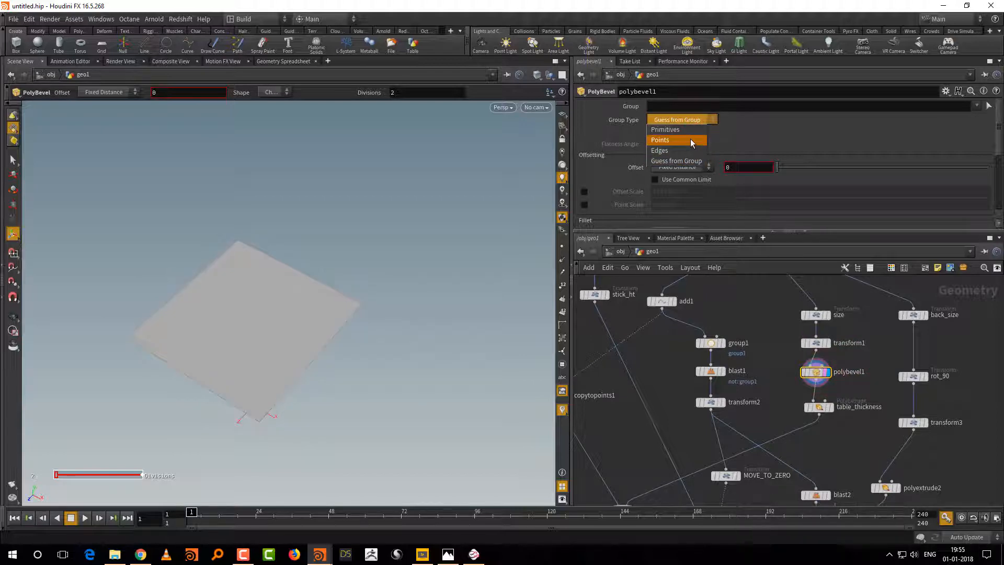
left_click(690, 139)
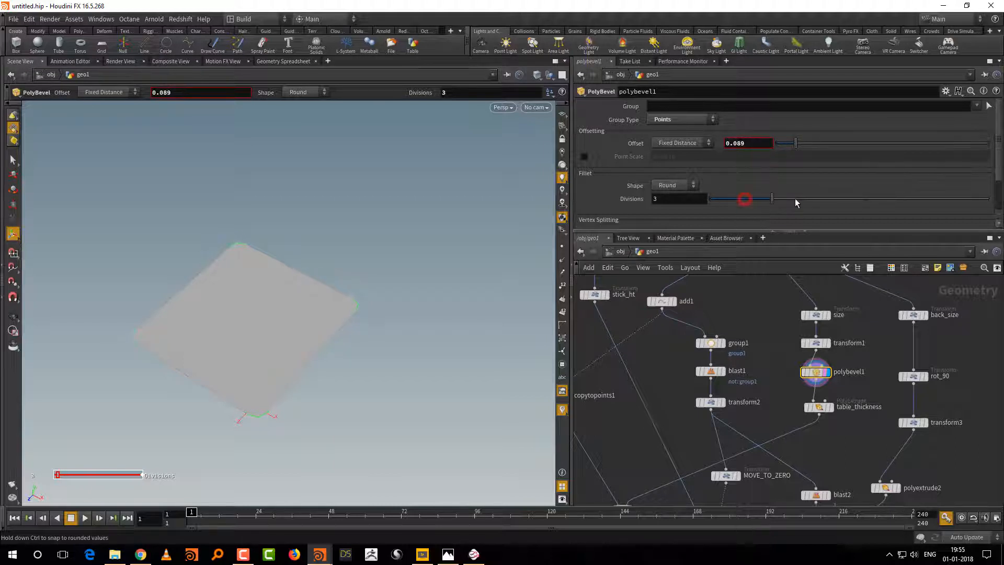
mouse_move(796, 203)
left_mouse_down()
mouse_move(901, 202)
mouse_move(802, 205)
left_mouse_up()
Step: Display table_thickness and then merge3 to check the seat's rounded corners on the whole chair
middle_click_drag(824, 410, 816, 379)
left_click(826, 378)
left_click(814, 377)
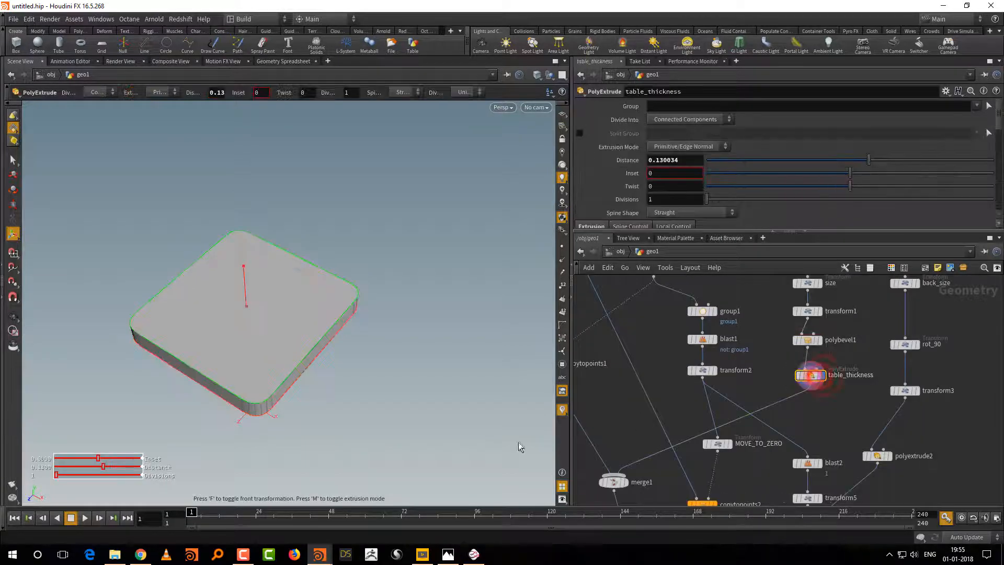
mouse_move(446, 435)
left_mouse_down("alt")
mouse_move(441, 394)
mouse_move(444, 434)
left_mouse_up("alt")
middle_click_drag(880, 401, 869, 309)
middle_click_drag(874, 485, 944, 292)
left_click(745, 420)
left_click(734, 420)
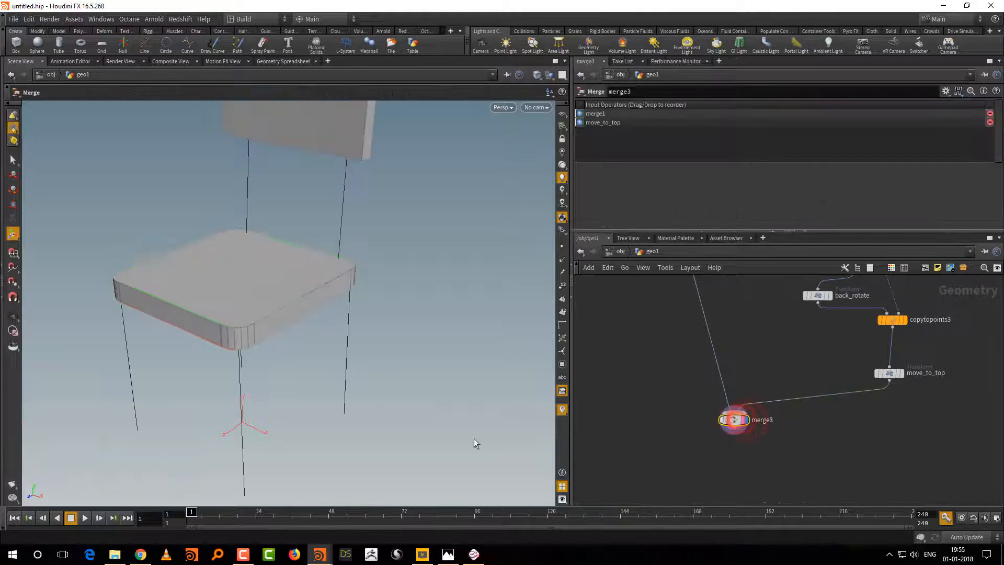
mouse_move(451, 429)
left_mouse_down("alt")
mouse_move(431, 404)
mouse_move(425, 410)
left_mouse_up("alt")
Step: Set polybevel1's offset to 0.084 for the seat corners
middle_click_drag(950, 294, 912, 437)
middle_click_drag(930, 321, 918, 396)
left_click(795, 345)
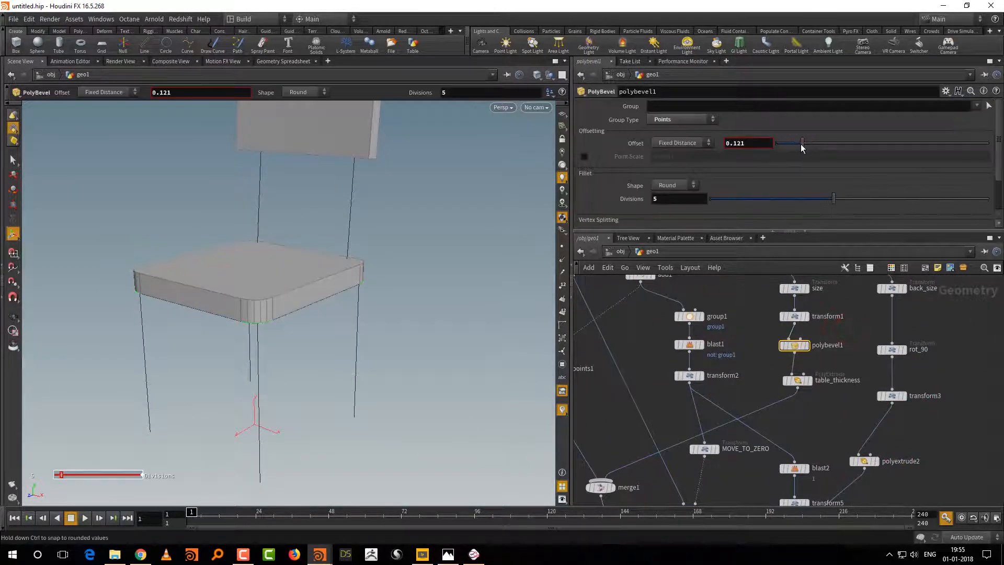
left_click(837, 335)
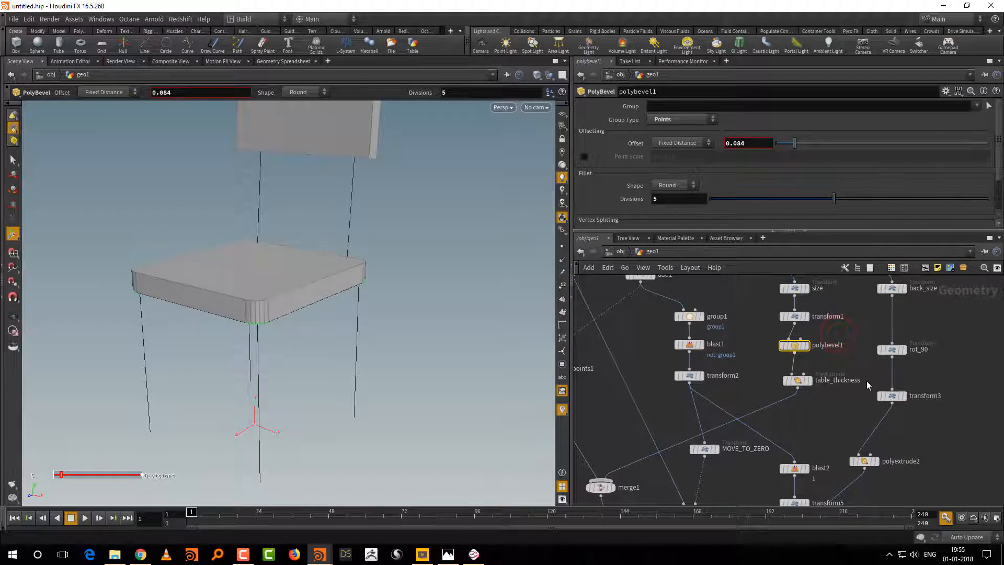
Step: Paste a copy of polybevel1 and insert it between back_size and rot_90 to round the backrest corners
key("ctrl+v")
left_click_drag(863, 386, 892, 333)
left_click(956, 308)
scroll(447, 385, "down", 3)
mouse_move(449, 401)
left_mouse_down("alt")
mouse_move(431, 398)
mouse_move(448, 401)
left_mouse_up("alt")
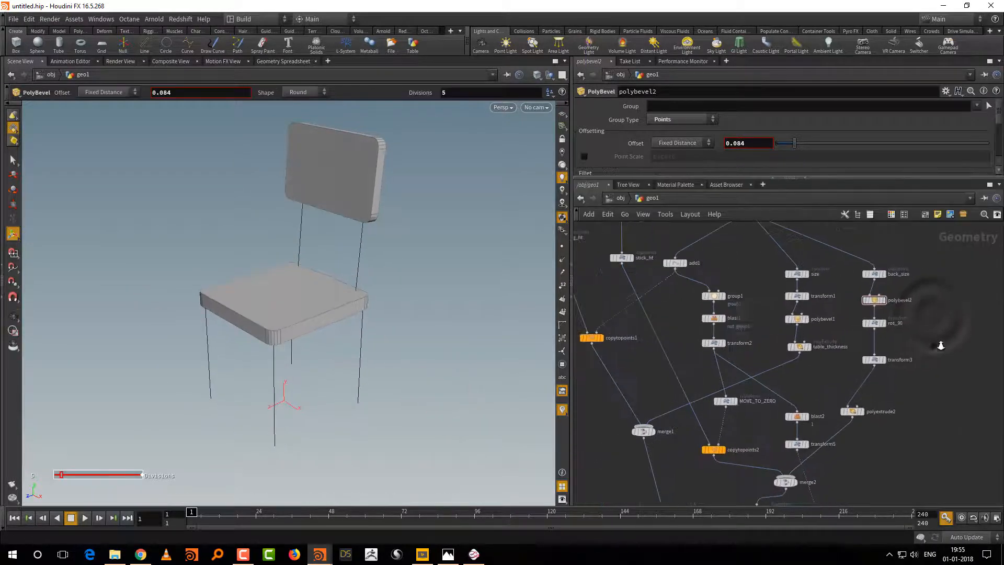
Step: Display table_thickness and turn on its front group output for the extruded seat
scroll(832, 381, "up", 2)
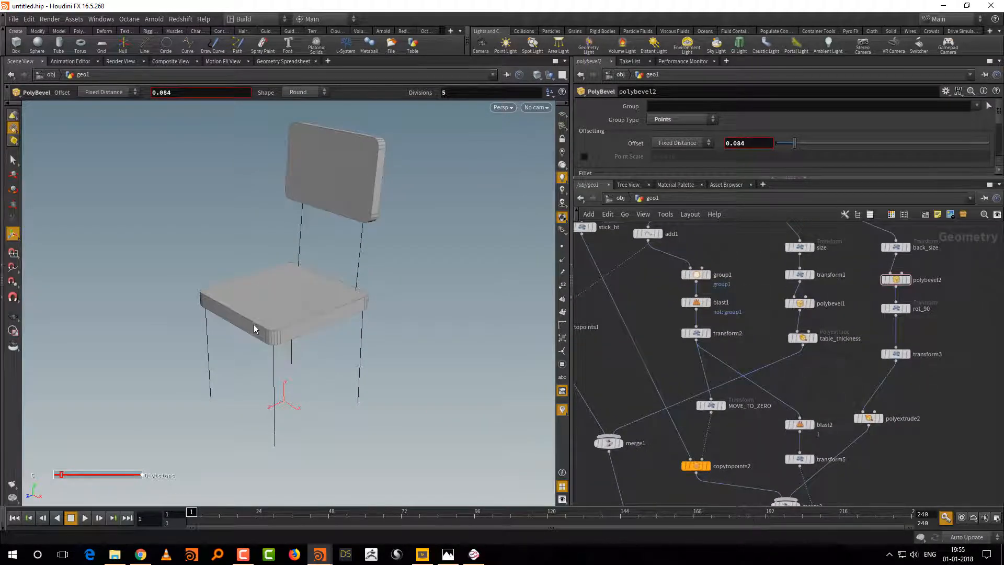
middle_click_drag(782, 349, 767, 379)
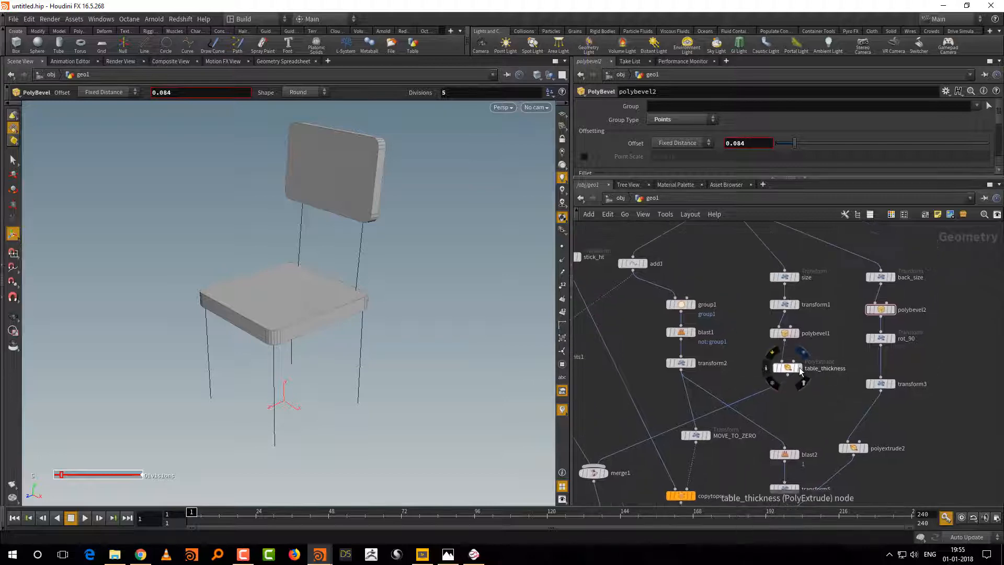
left_click(800, 369)
left_click(791, 370)
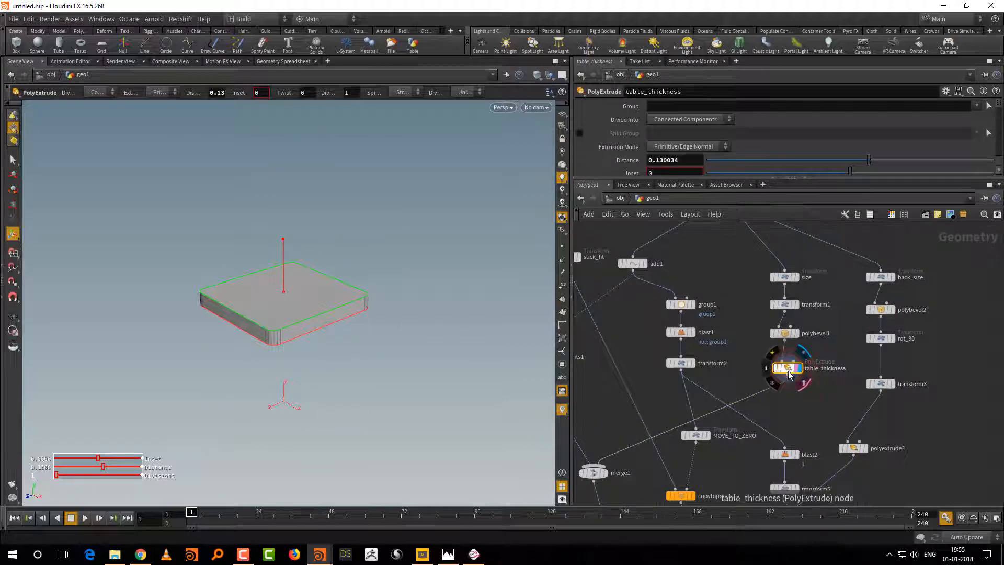
left_click_drag(745, 178, 762, 329)
scroll(988, 179, "down", 3)
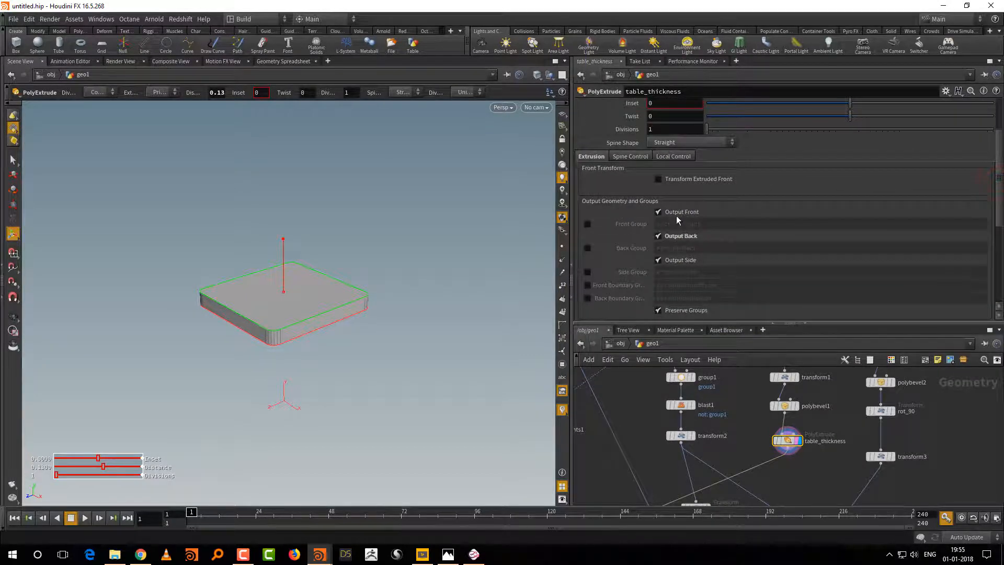
left_click(587, 224)
Step: Check table_thickness's primitive groups in its node info and rename the front group to f
mouse_move(788, 441)
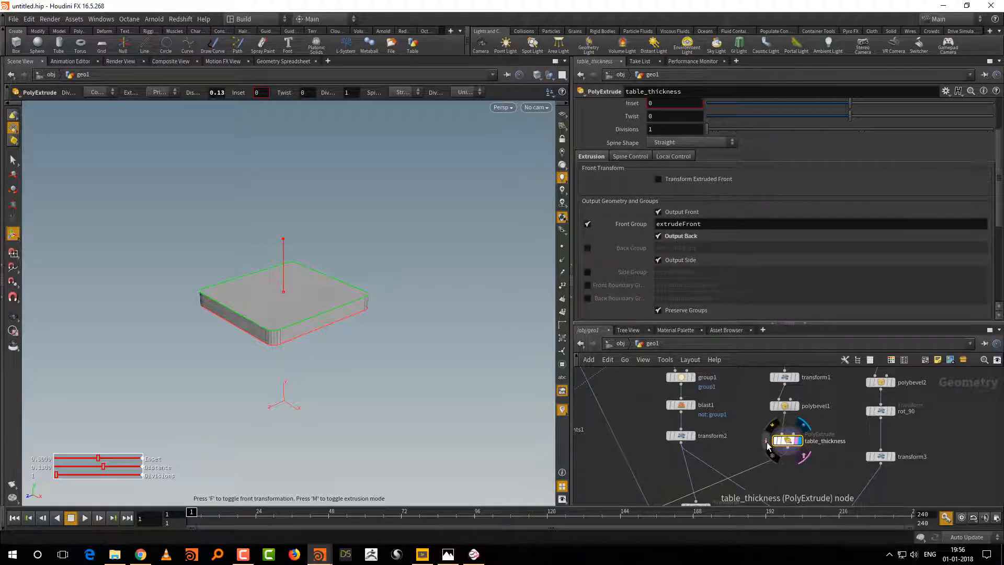
left_click(767, 443)
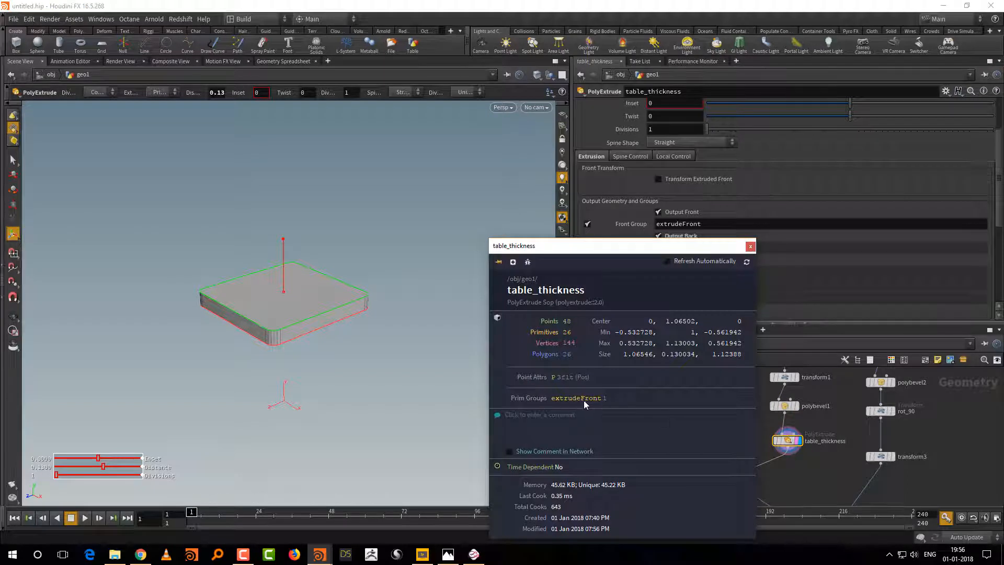
left_click(855, 418)
double_click(709, 229)
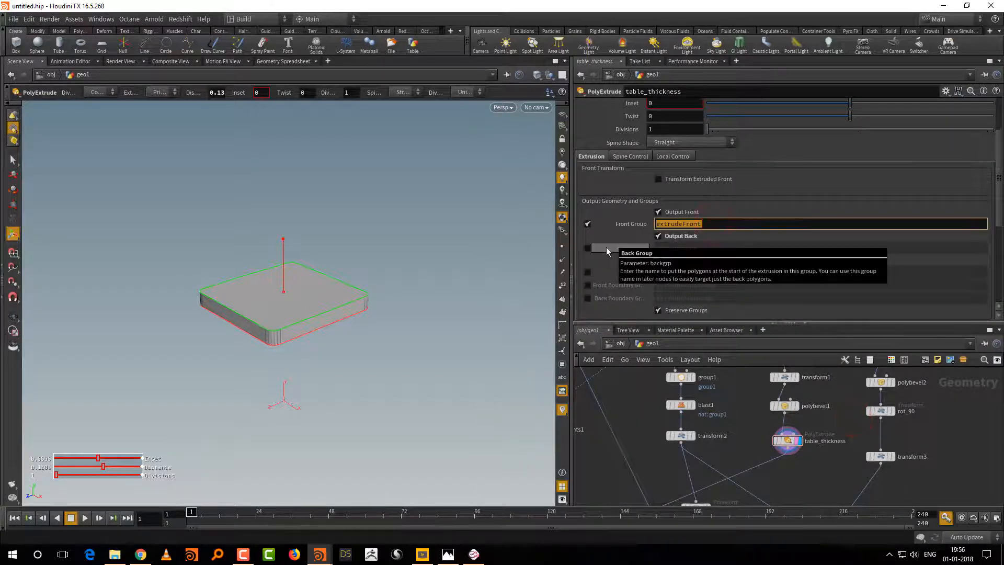
type("f")
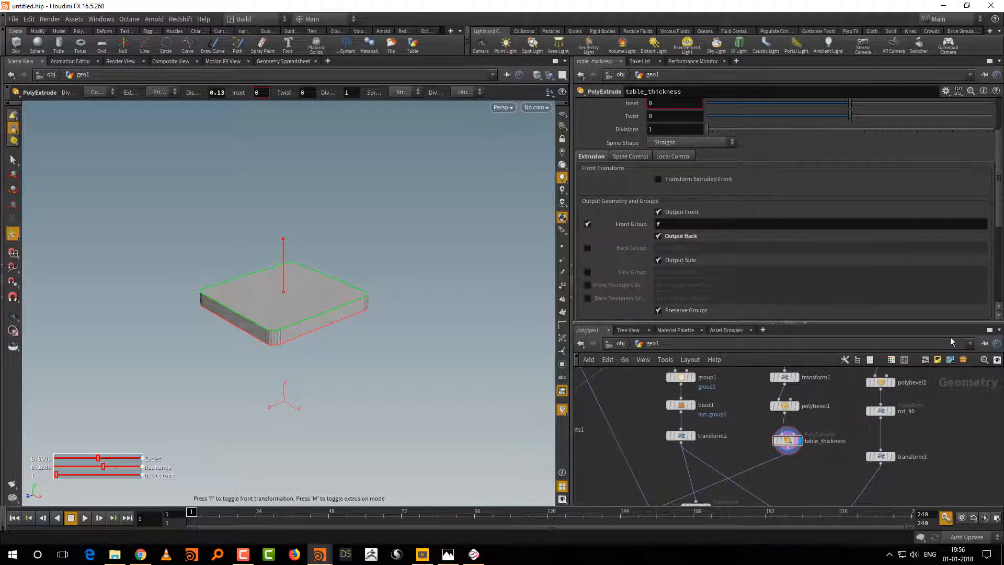
Step: Insert a PolyBevel node directly after table_thickness in the seat branch
left_click_drag(858, 322, 862, 260)
middle_click_drag(826, 438, 825, 393)
key("Tab")
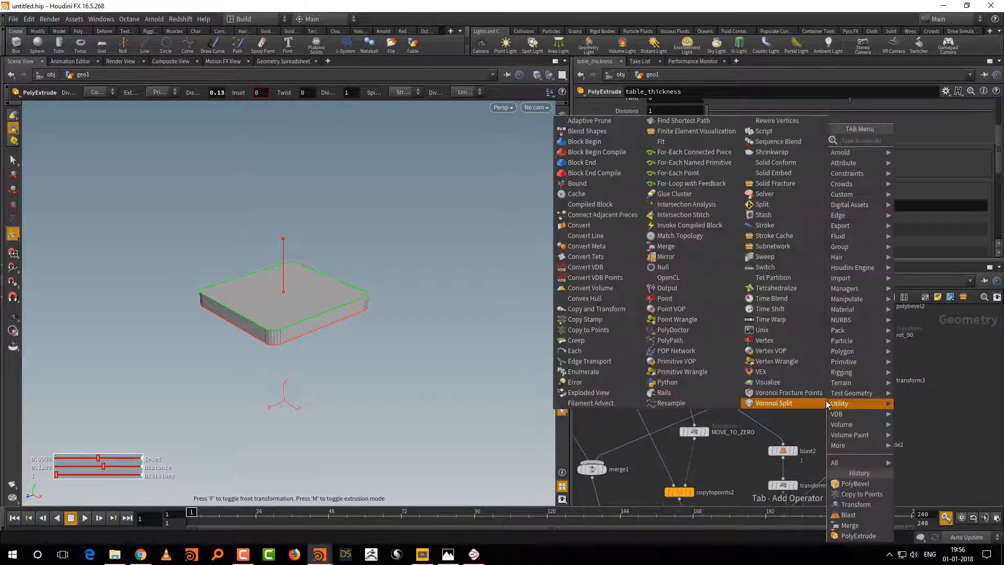
type("poly")
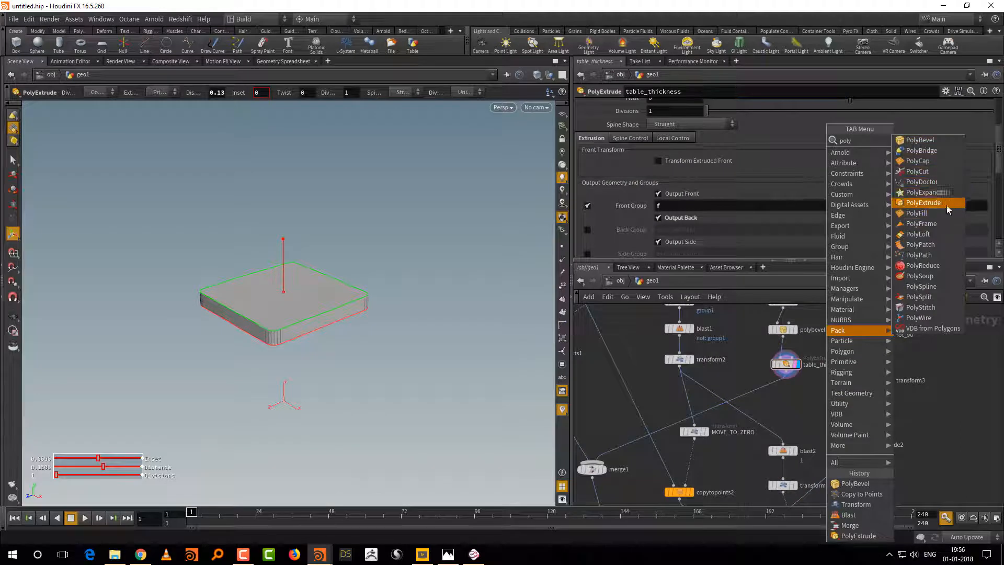
left_click(933, 140)
left_click(763, 393)
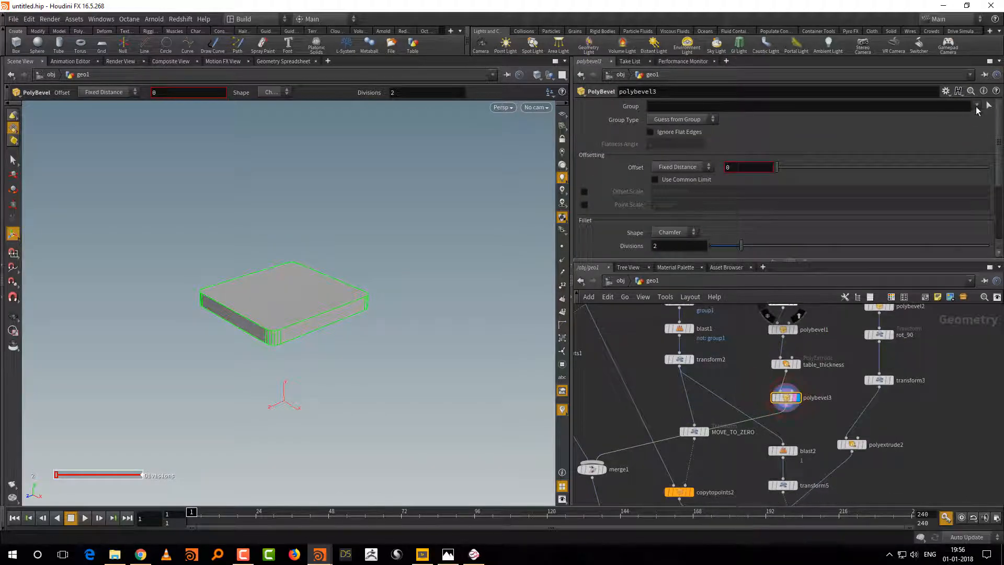
Step: Set the seat's new PolyBevel to bevel group f with an offset of 0.026, Round shape and 3 divisions
left_click(976, 107)
left_click(978, 116)
middle_click_drag(753, 167, 848, 197)
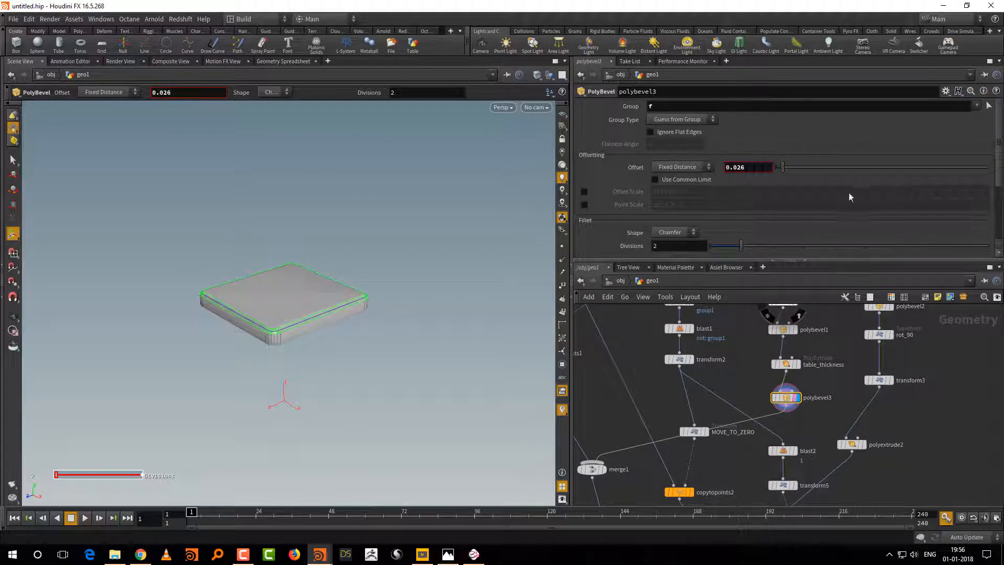
left_click(690, 233)
left_click(669, 283)
left_click_drag(747, 247, 823, 202)
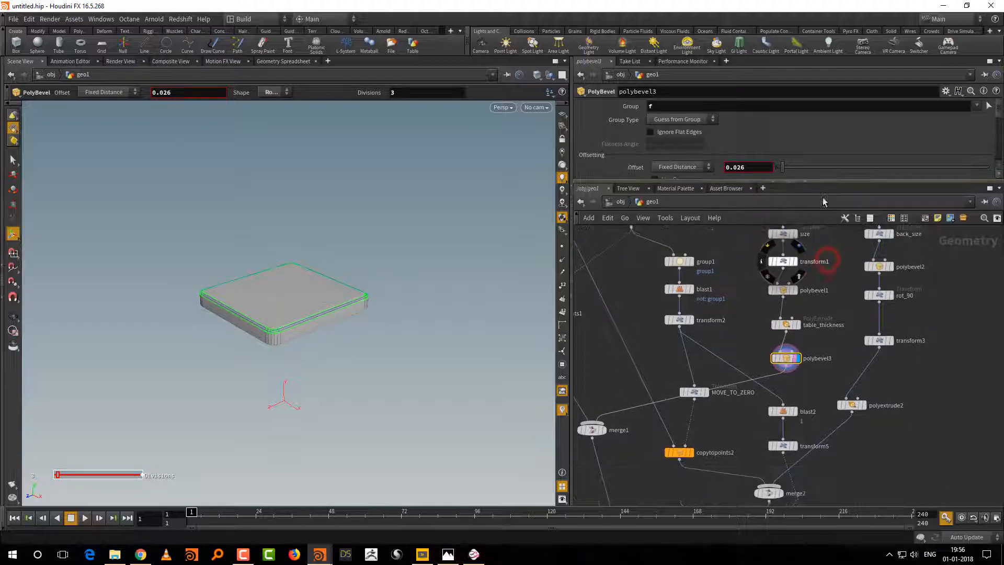
left_click_drag(446, 428, 425, 439, "alt")
right_click_drag(426, 438, 439, 426, "alt")
left_click_drag(421, 420, 464, 432, "alt")
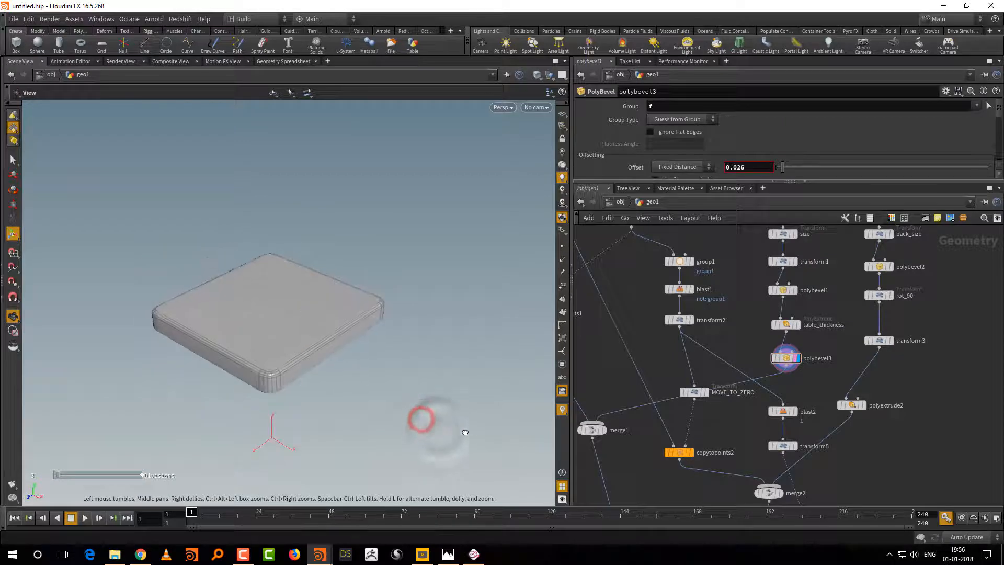
Step: Align polyextrude2 below transform3 and turn on its front group output, named f
middle_click_drag(846, 322, 819, 371)
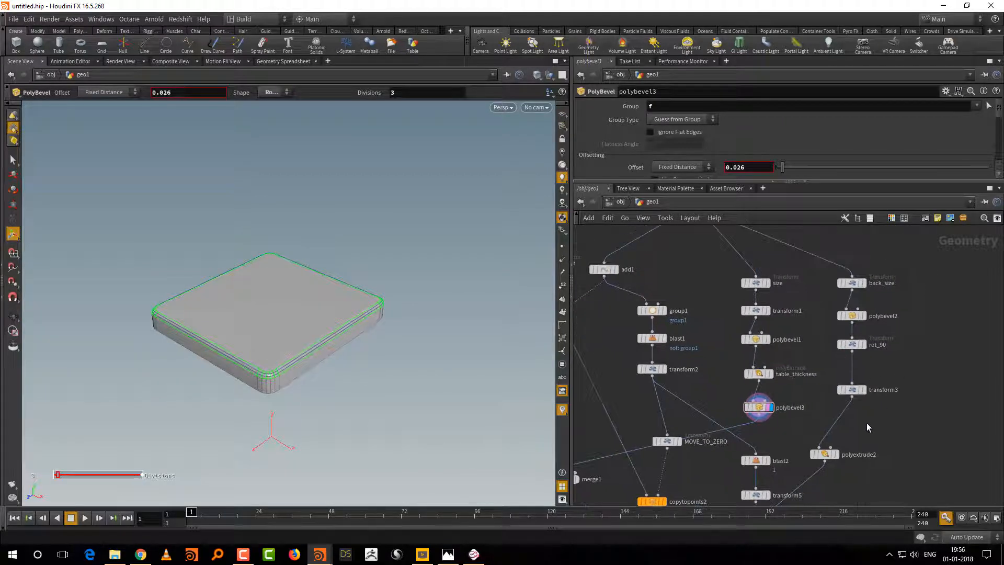
middle_click_drag(867, 424, 873, 410)
left_click_drag(831, 438, 864, 424)
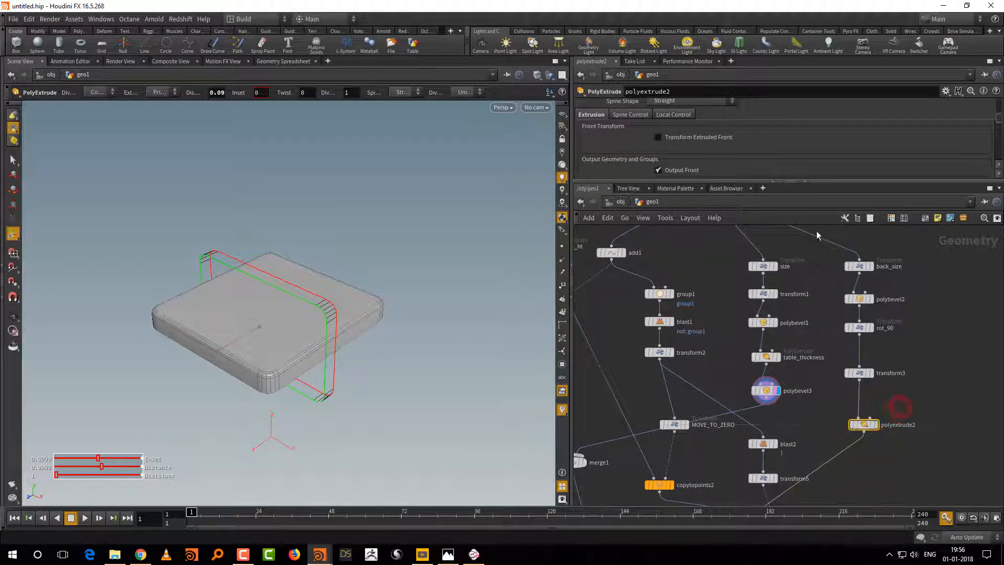
scroll(998, 122, "down", 2)
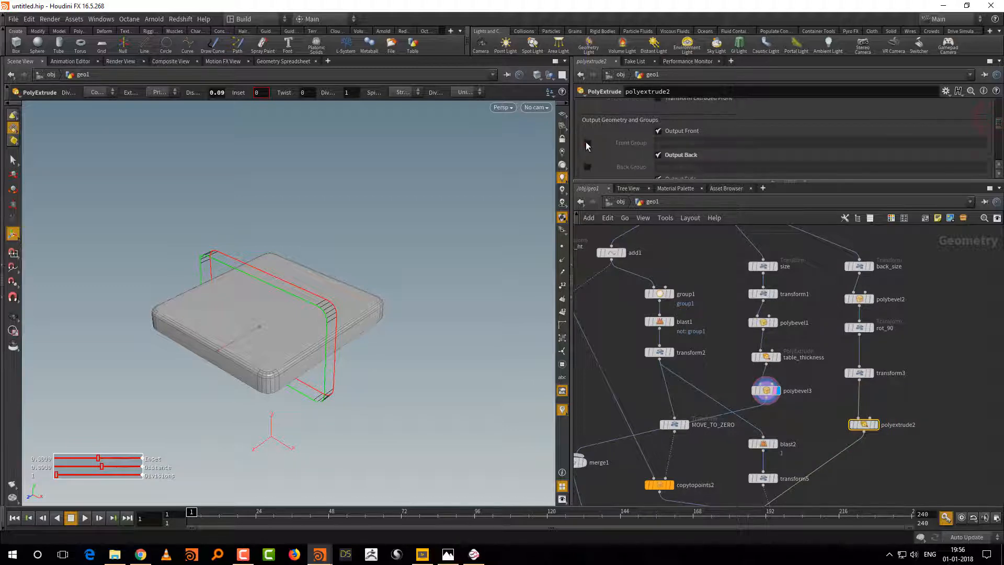
left_click(587, 144)
left_click_drag(720, 145, 602, 169)
type("f")
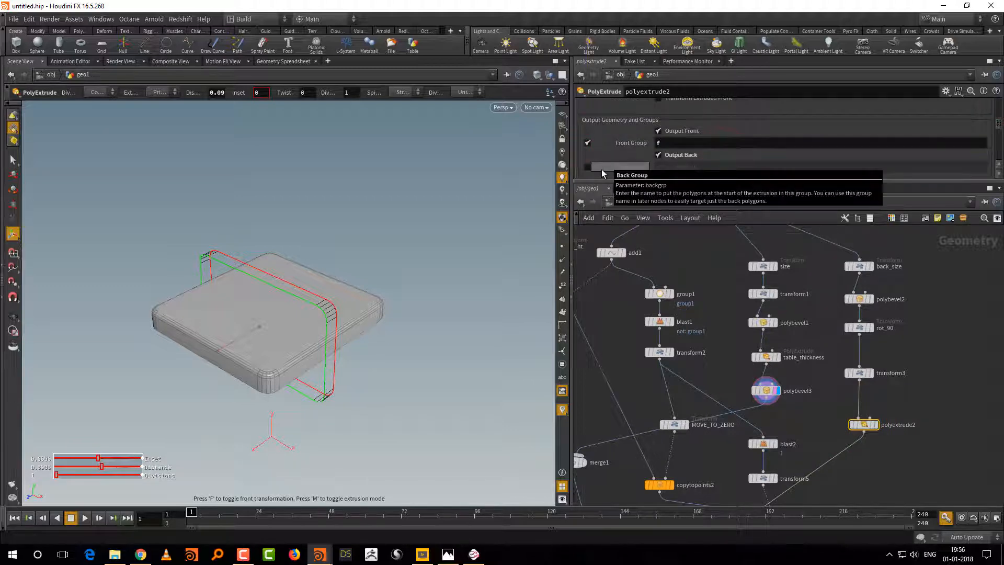
Step: Paste a copy of polybevel3, insert it between polyextrude2 and merge2, and display it on the backrest
left_click(812, 384)
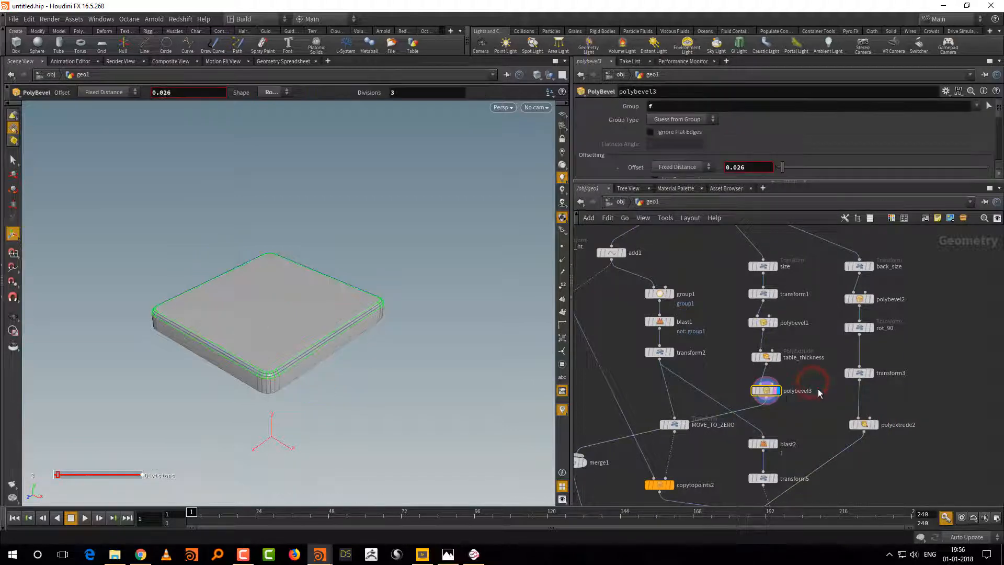
key("ctrl+c")
key("ctrl+v")
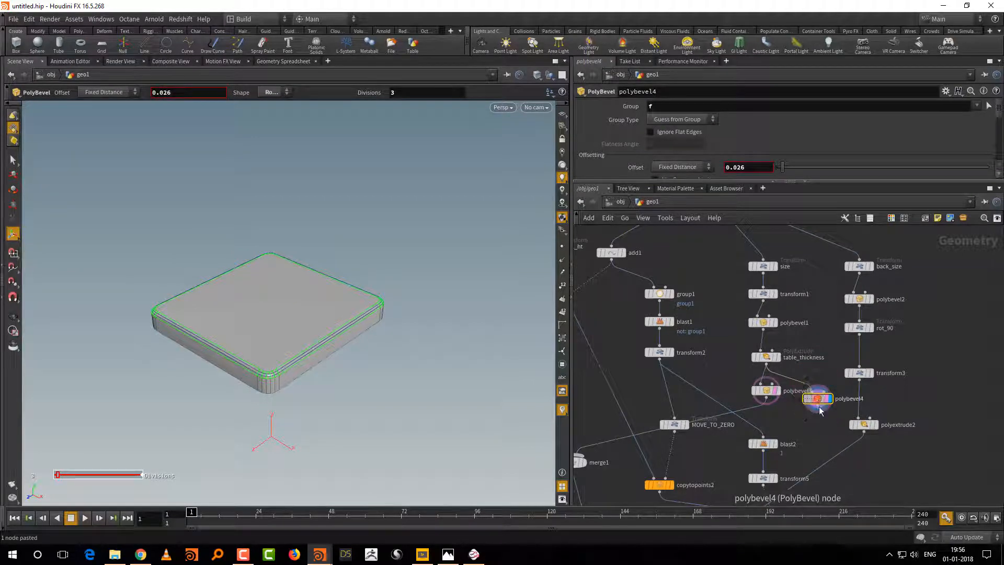
left_click_drag(840, 453, 840, 455)
left_click(918, 394)
middle_click_drag(902, 418, 913, 277)
middle_click_drag(840, 292, 809, 398)
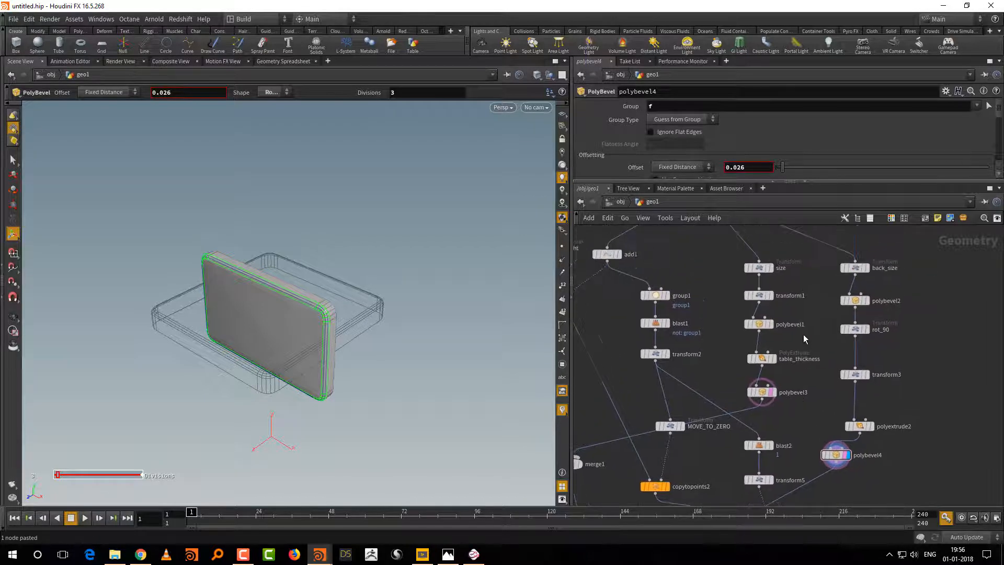
Step: Turn on table_thickness's back group output and name the group b
left_click(802, 353)
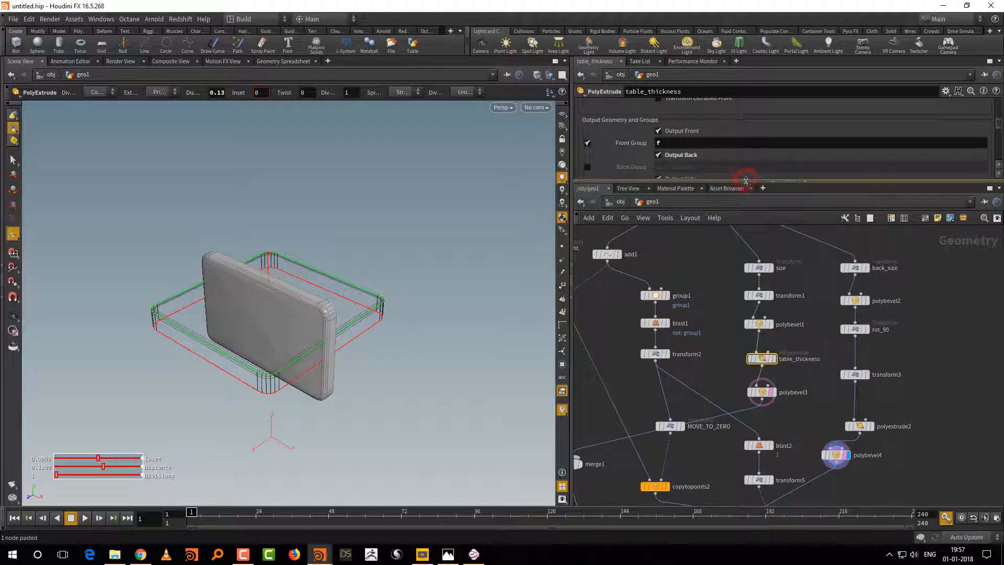
left_click_drag(747, 182, 746, 242)
left_click(634, 191)
double_click(676, 191)
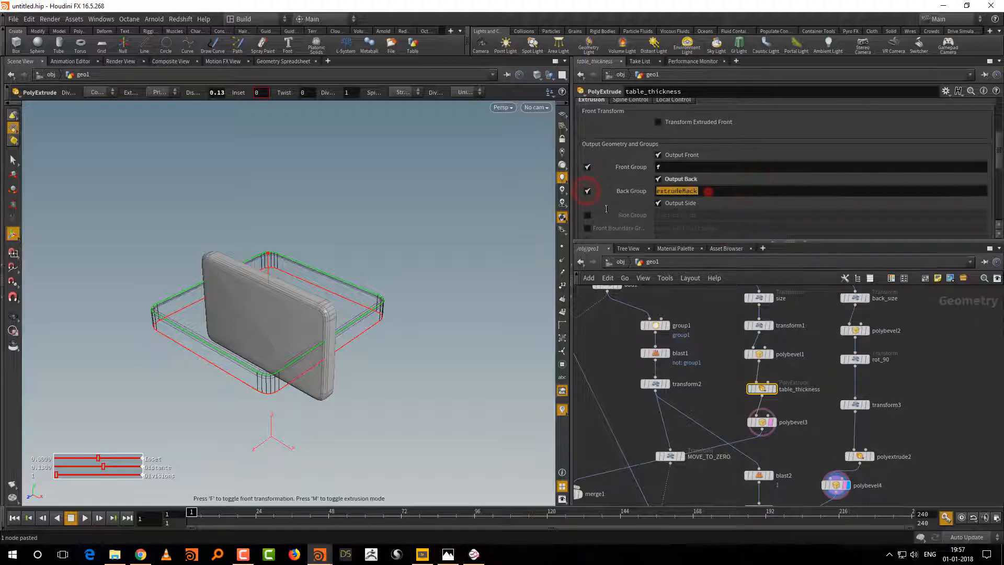
type("b")
key("Return")
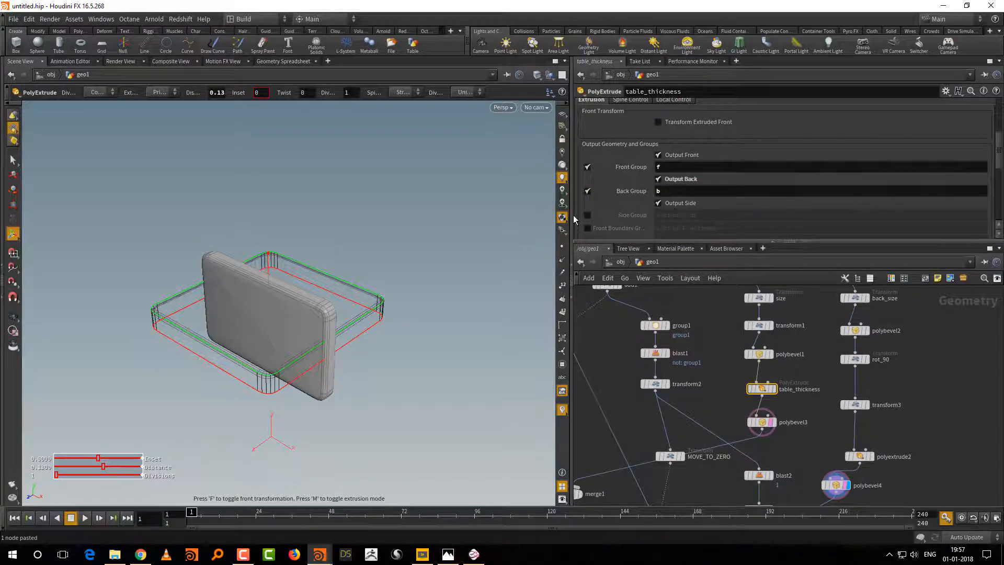
Step: Turn on polyextrude2's back group output and name the group b
left_click_drag(905, 432, 841, 466)
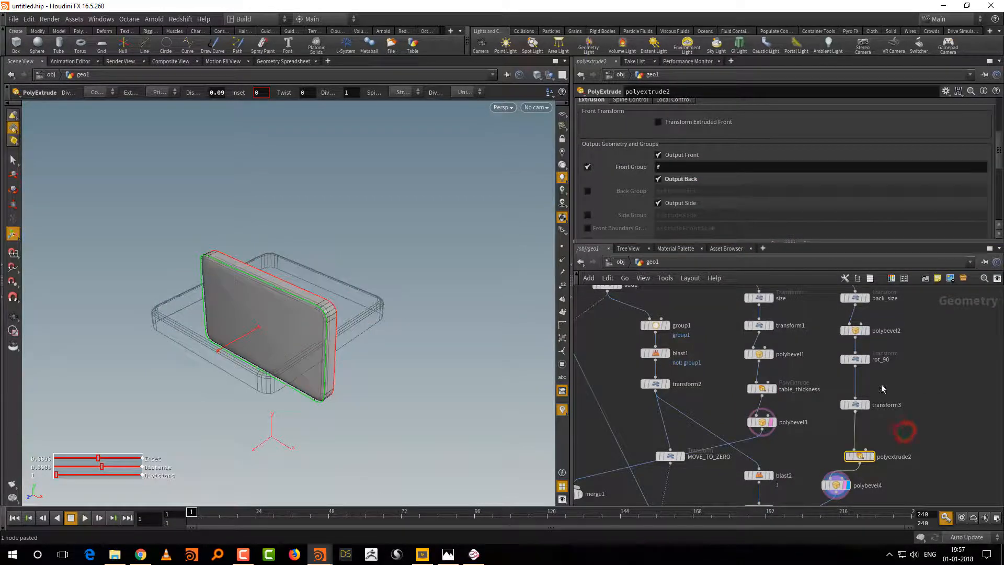
left_click(587, 191)
double_click(714, 192)
type("b")
key("Return")
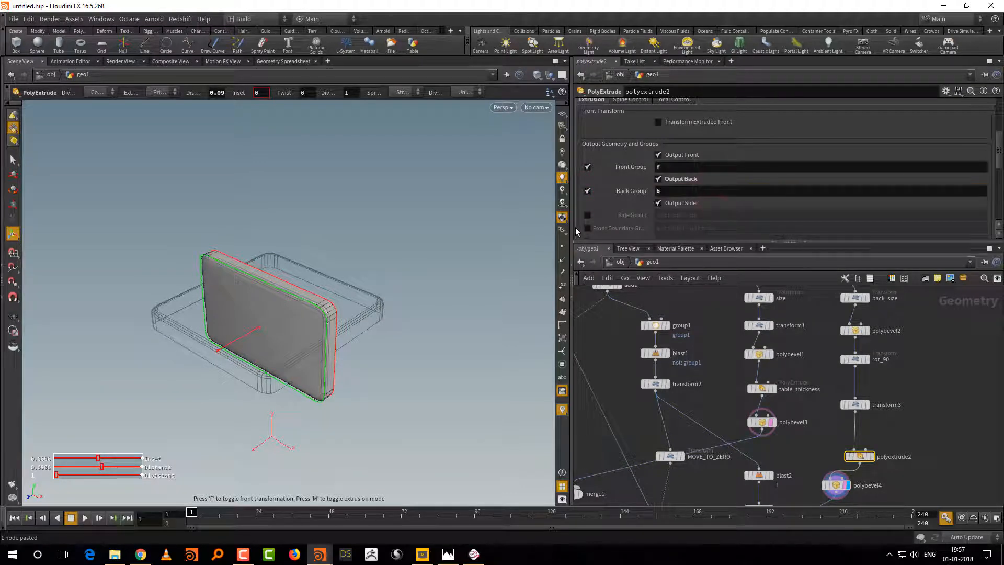
Step: Add group b to polybevel3's group so the seat bevel covers f and b
middle_click_drag(810, 442, 798, 389)
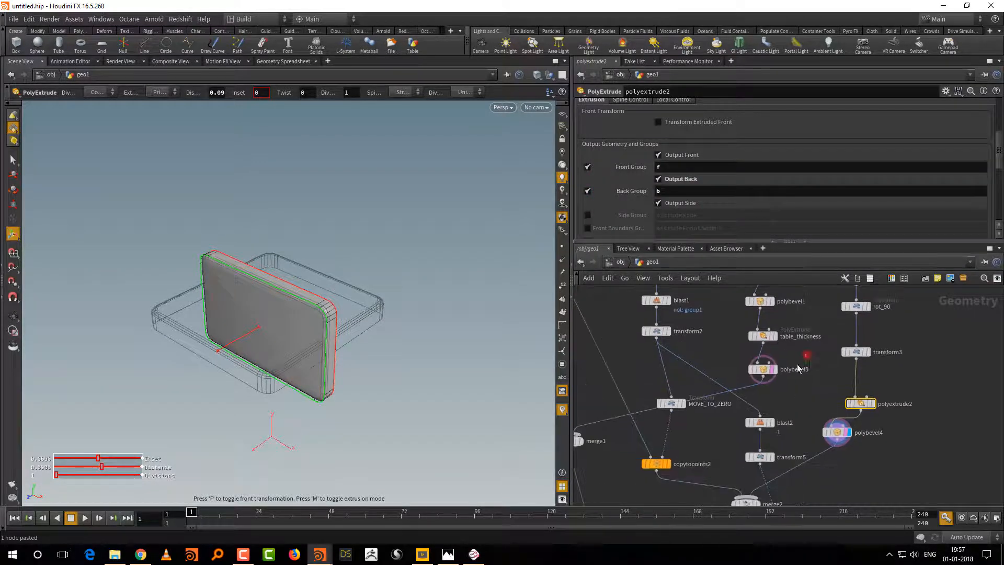
left_click(799, 369)
left_click(672, 105)
type("b")
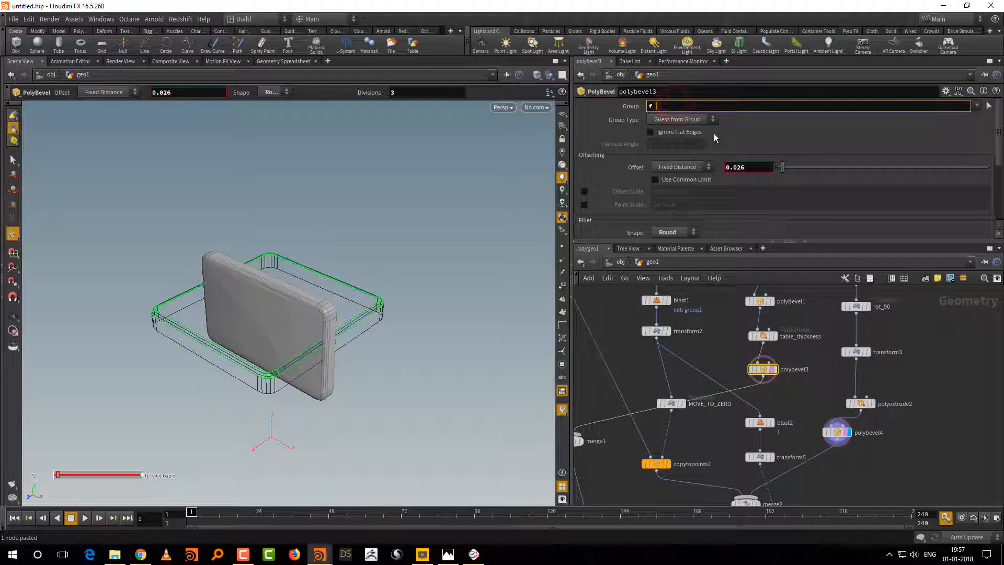
key("Return")
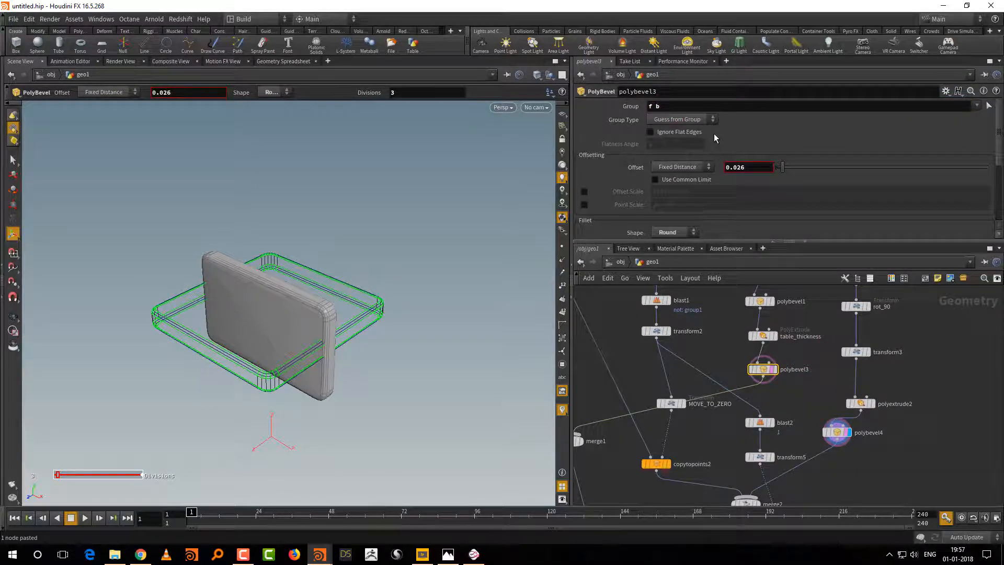
Step: Add group b to polybevel4's group so the backrest bevel covers f and b
left_click(838, 443)
left_click(684, 106)
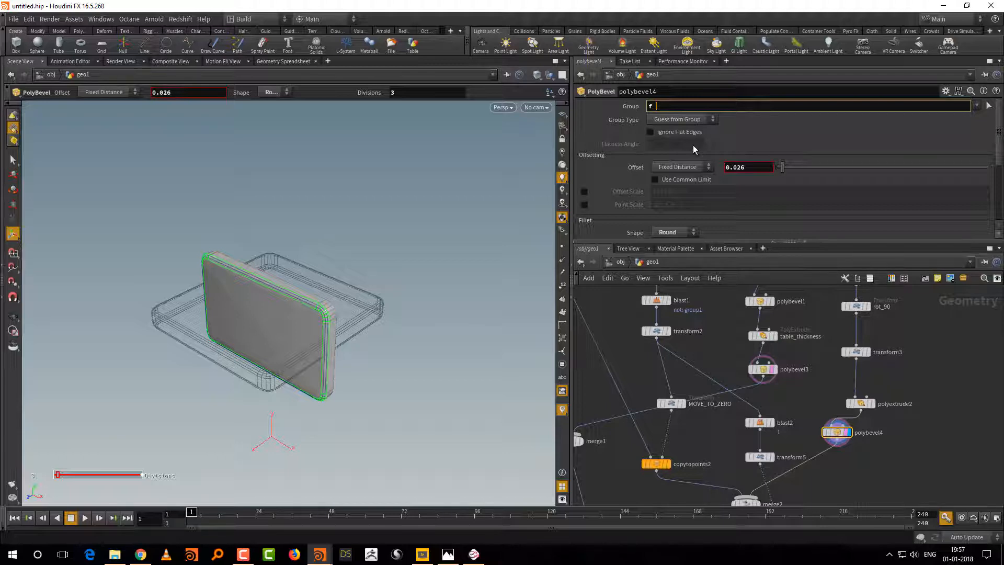
type("b")
key("Return")
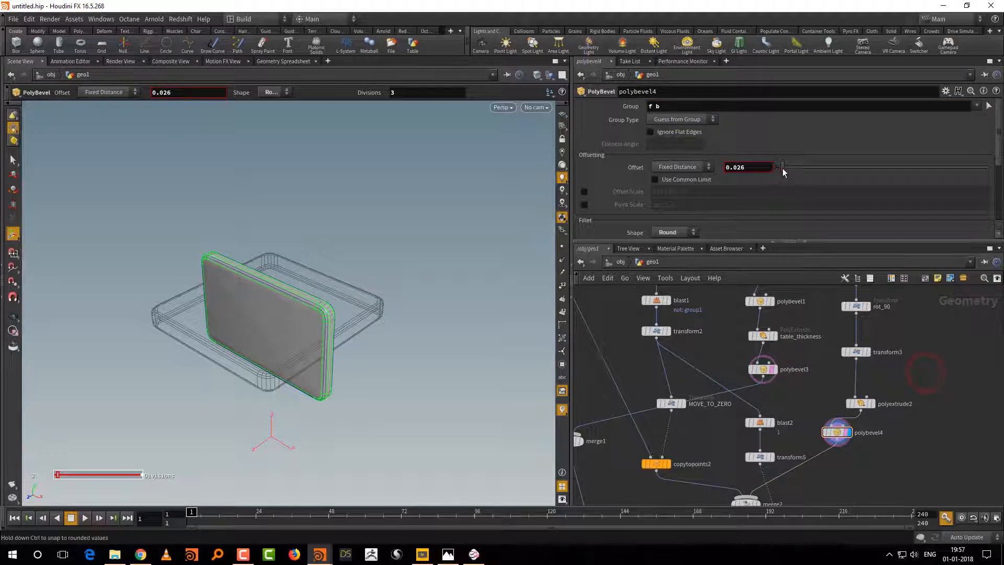
Step: Set polybevel4's offset to 0.017 and inspect the backrest's rounded corner up close
left_click_drag(782, 168, 778, 170)
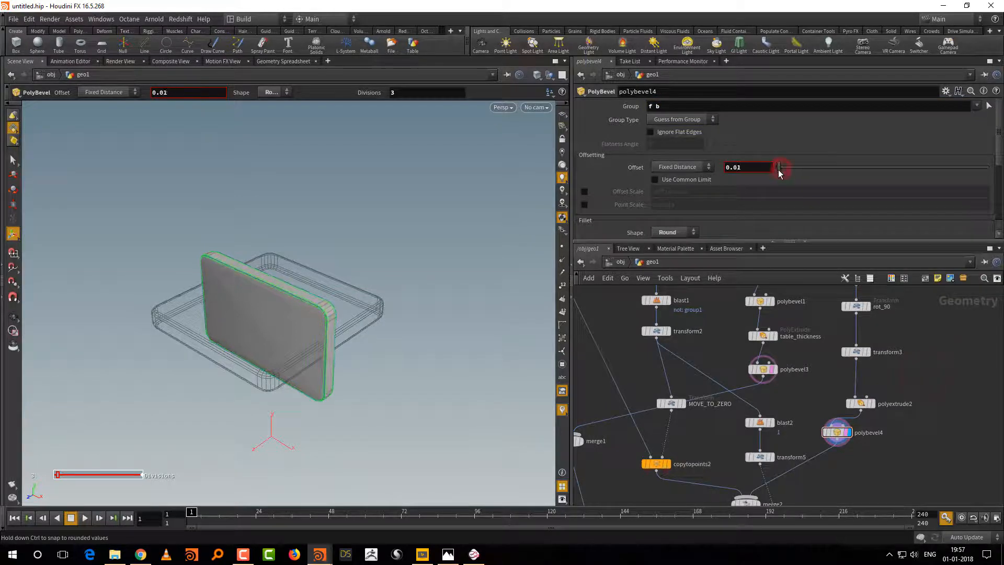
left_click(463, 419)
right_click_drag(385, 417, 405, 325, "alt")
middle_click_drag(405, 325, 391, 392, "alt")
right_click_drag(392, 392, 396, 385, "alt")
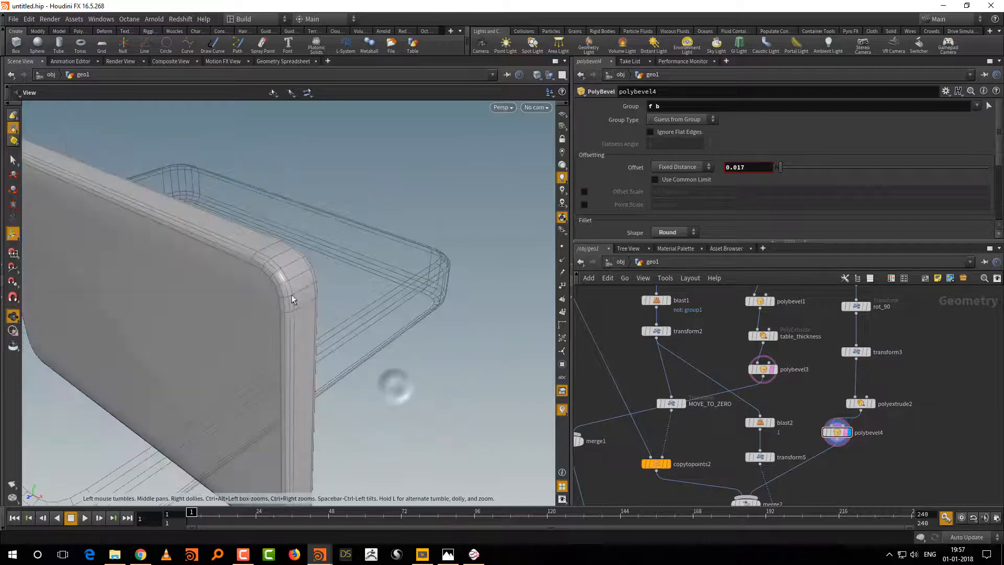
Step: Set polybevel2's divisions to 8 for smoother backrest corners
middle_click_drag(892, 299, 881, 420)
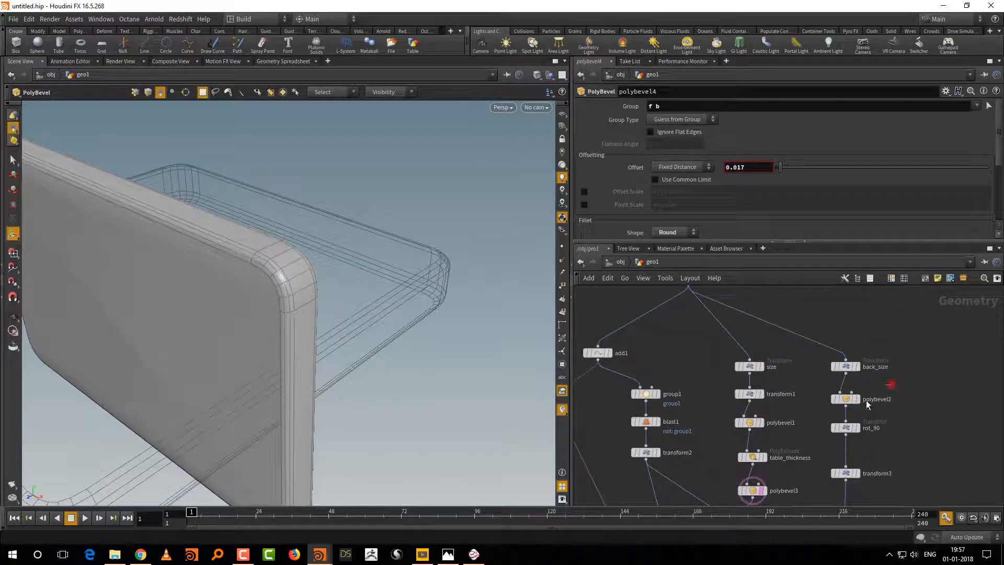
left_click(865, 401)
left_click_drag(835, 198, 811, 192)
left_click_drag(971, 196, 846, 197)
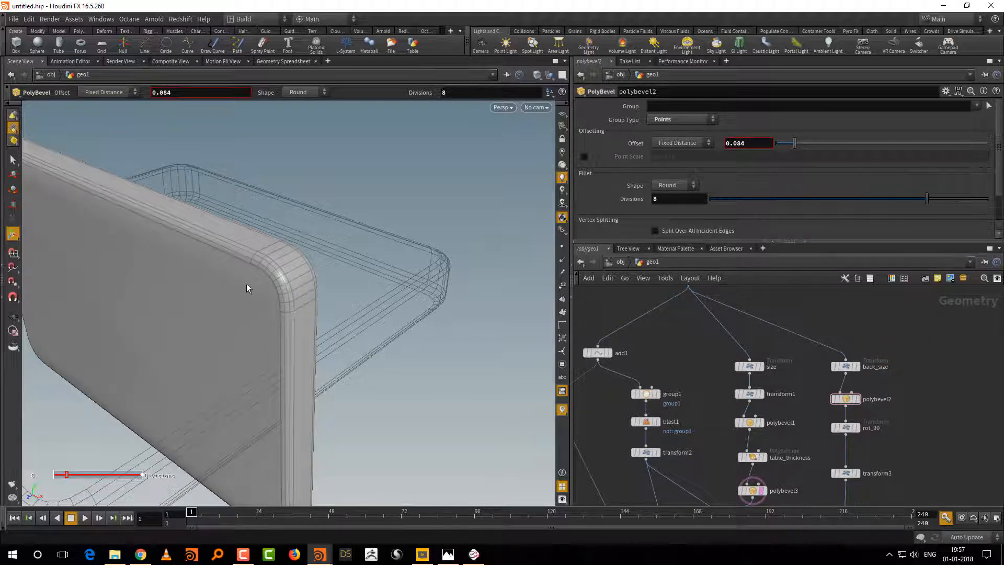
Step: Set polybevel1's divisions to 8 for smoother seat corners
left_click(772, 423)
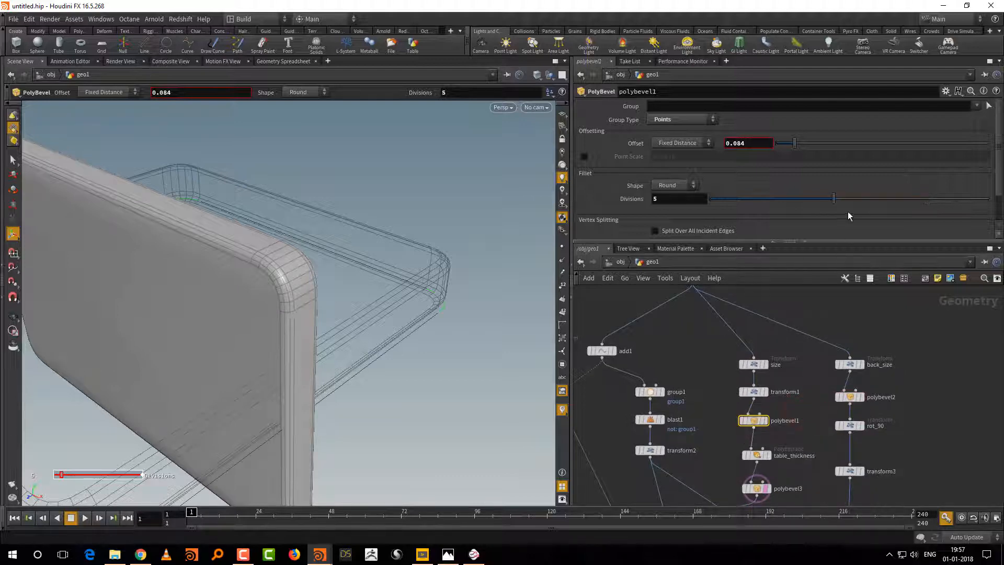
left_click_drag(842, 197, 934, 199)
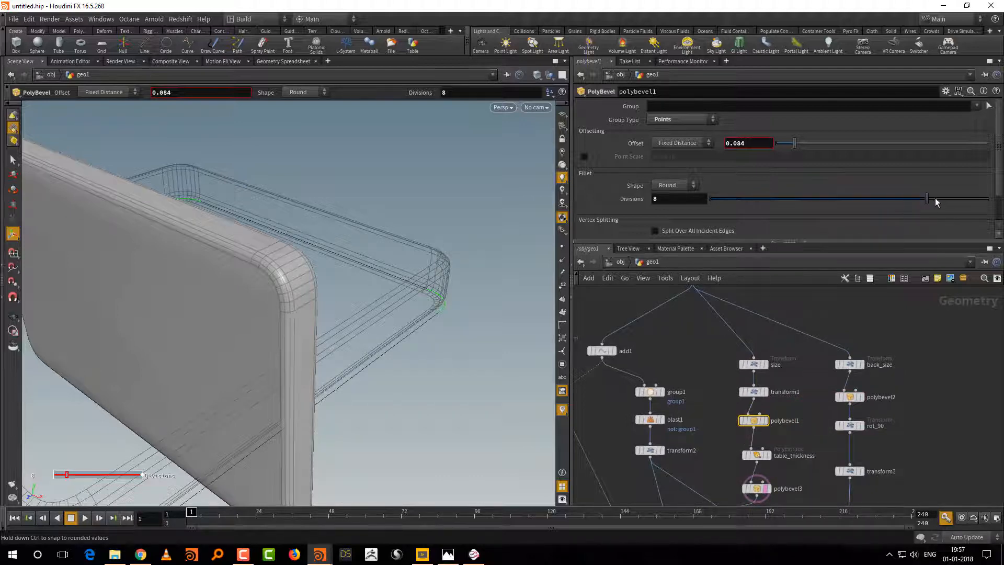
Step: Display the merge3 result and examine the backrest's rounded edges and corners from several angles
middle_click_drag(922, 420, 913, 267)
middle_click_drag(921, 386, 953, 288)
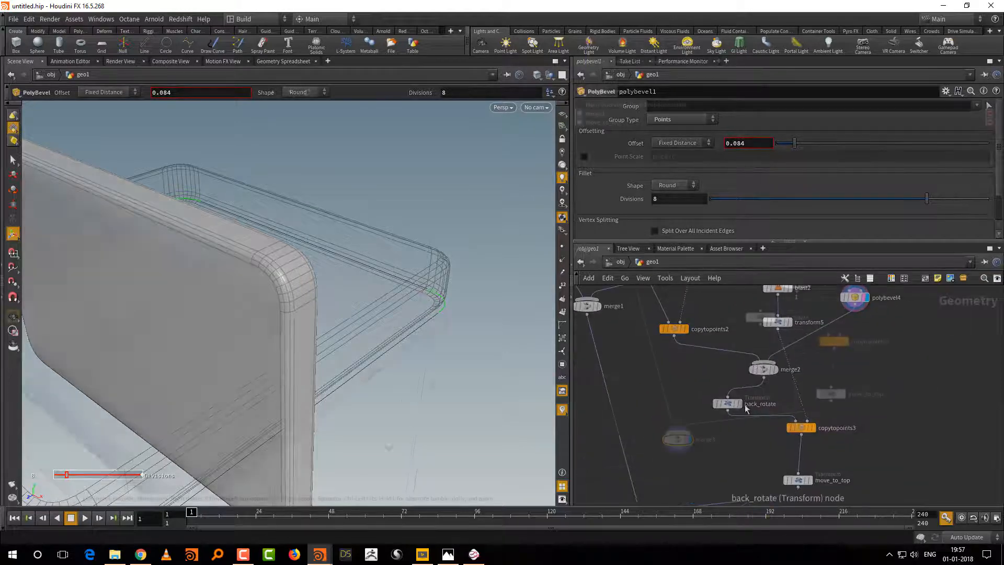
right_click_drag(446, 387, 443, 409)
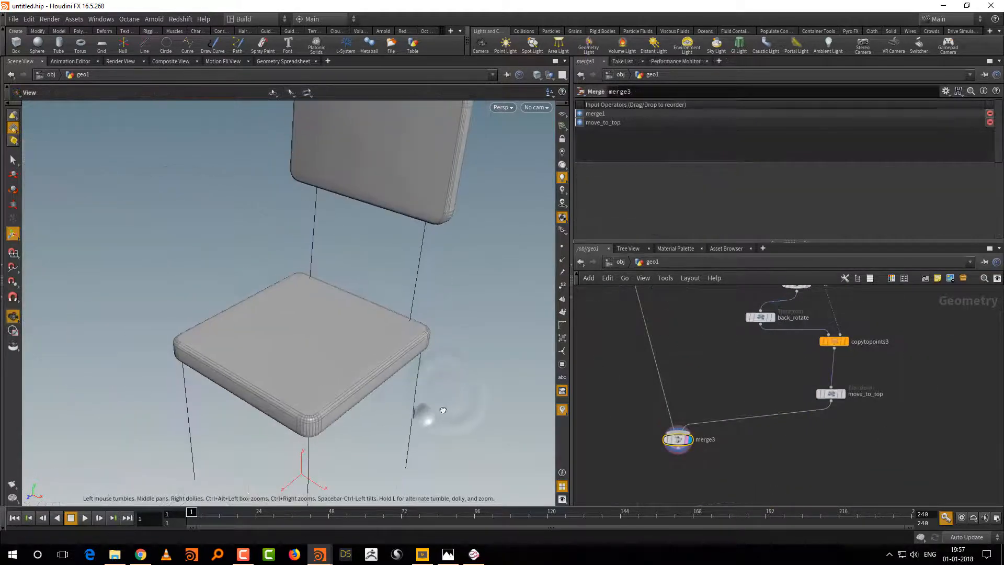
left_click_drag(443, 409, 462, 376)
middle_click_drag(441, 337, 401, 398)
right_click_drag(395, 353, 456, 295)
middle_click_drag(456, 299, 428, 401)
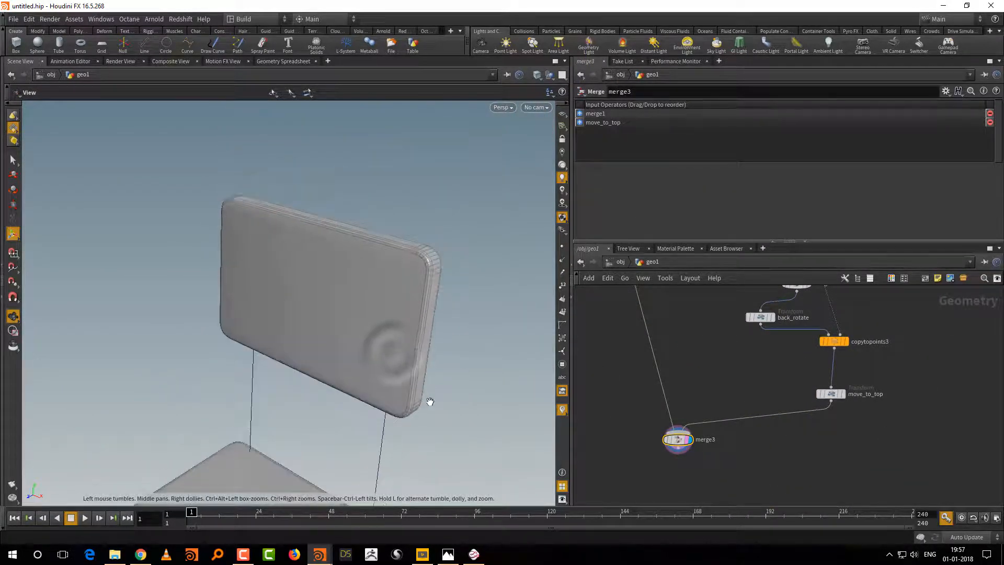
right_click_drag(444, 381, 484, 339)
left_click_drag(484, 340, 479, 337)
Step: Tidy the network layout by repositioning the merge2, back_rotate and move_to_top nodes
middle_click_drag(752, 363, 731, 440)
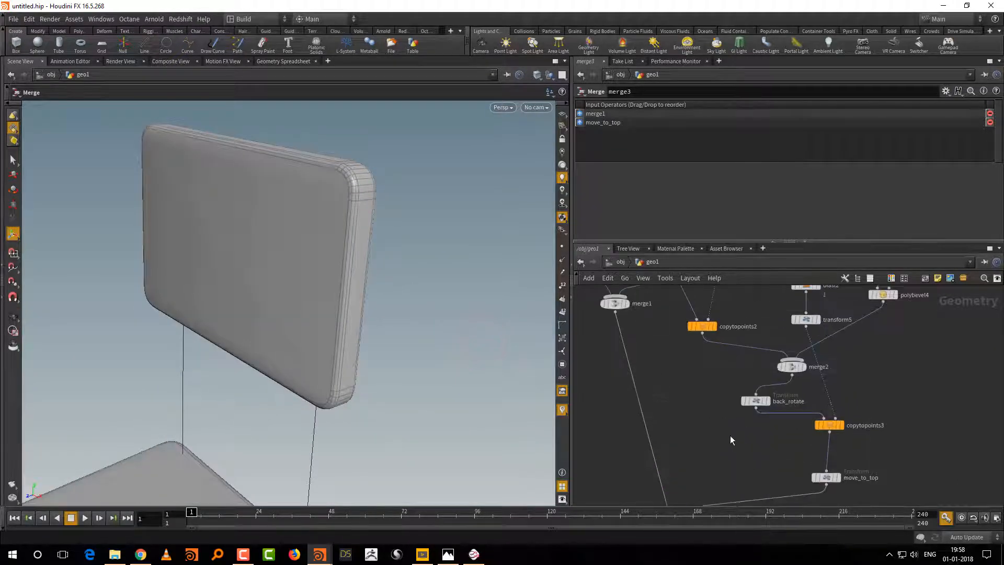
middle_click_drag(805, 332, 803, 349)
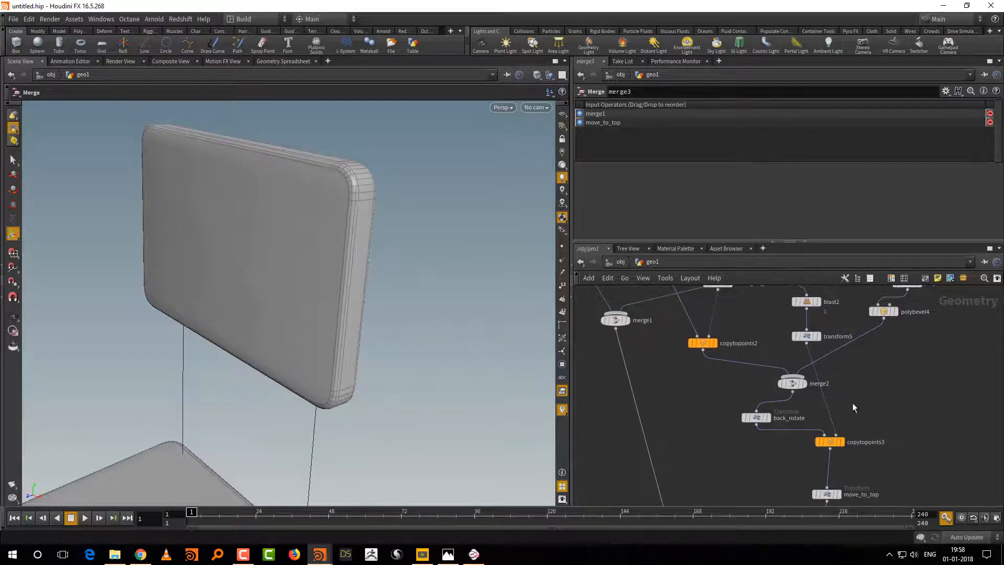
left_click_drag(791, 384, 766, 393)
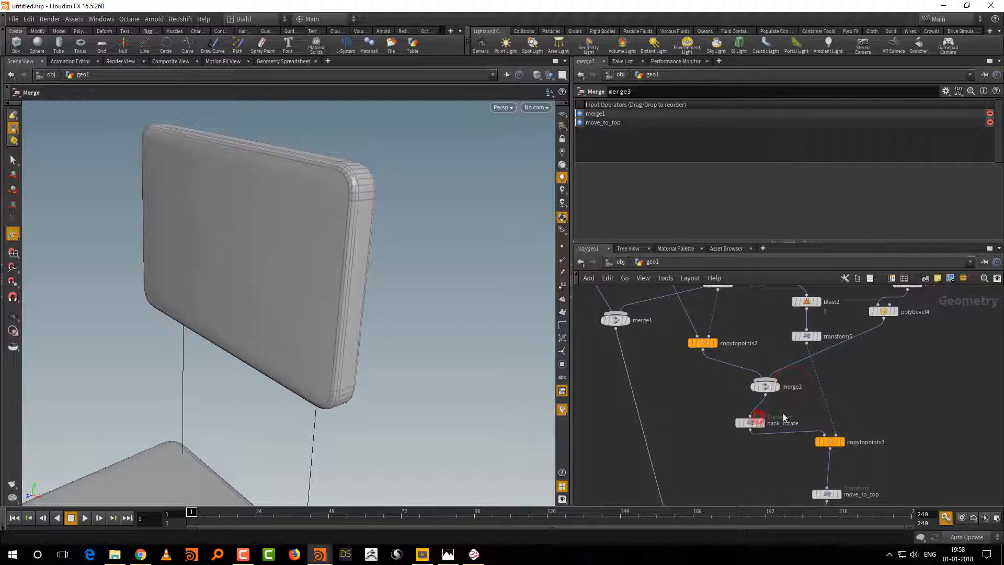
middle_click_drag(847, 372, 824, 408)
middle_click_drag(865, 470, 858, 408)
mouse_move(812, 499)
middle_mouse_down()
mouse_move(830, 422)
mouse_move(858, 444)
middle_mouse_up()
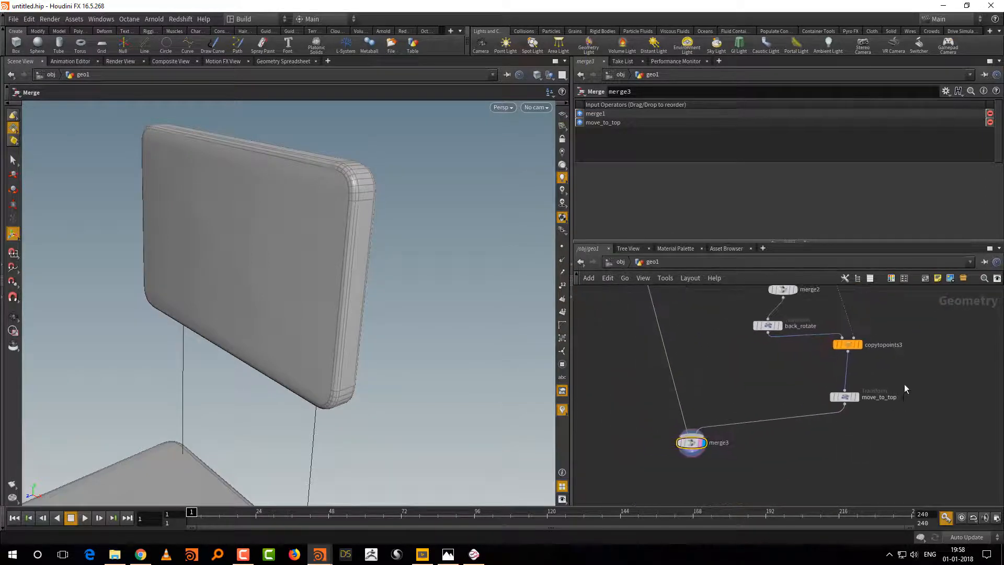
middle_click_drag(905, 384, 884, 450)
left_click(827, 431)
left_click(869, 432)
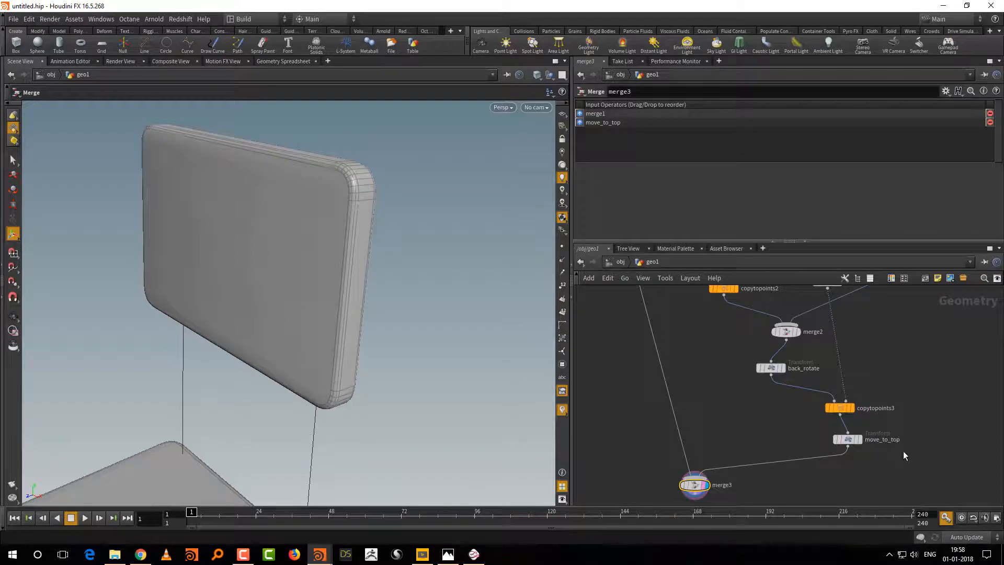
key("Tab")
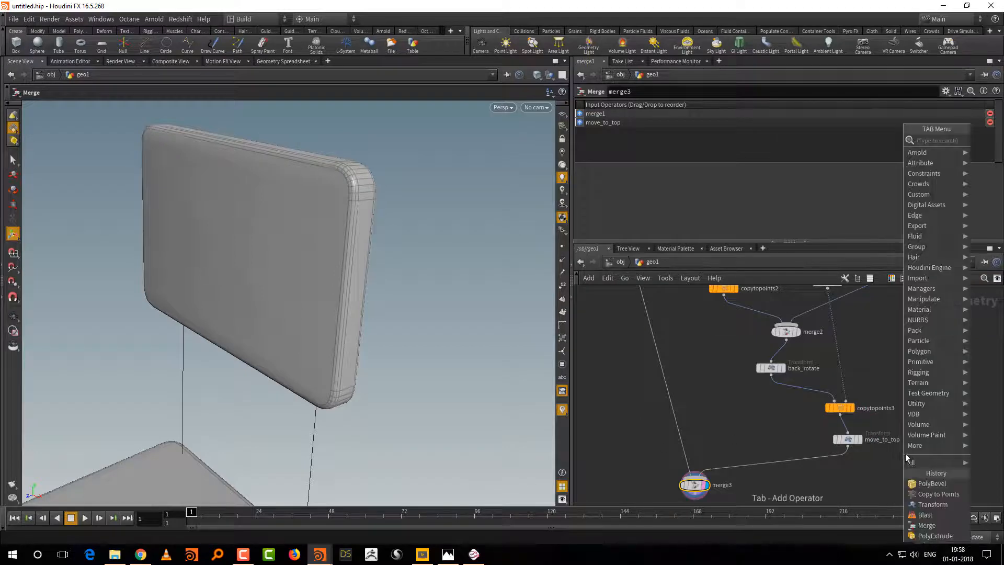
type("face")
left_click(990, 140)
left_click(890, 413)
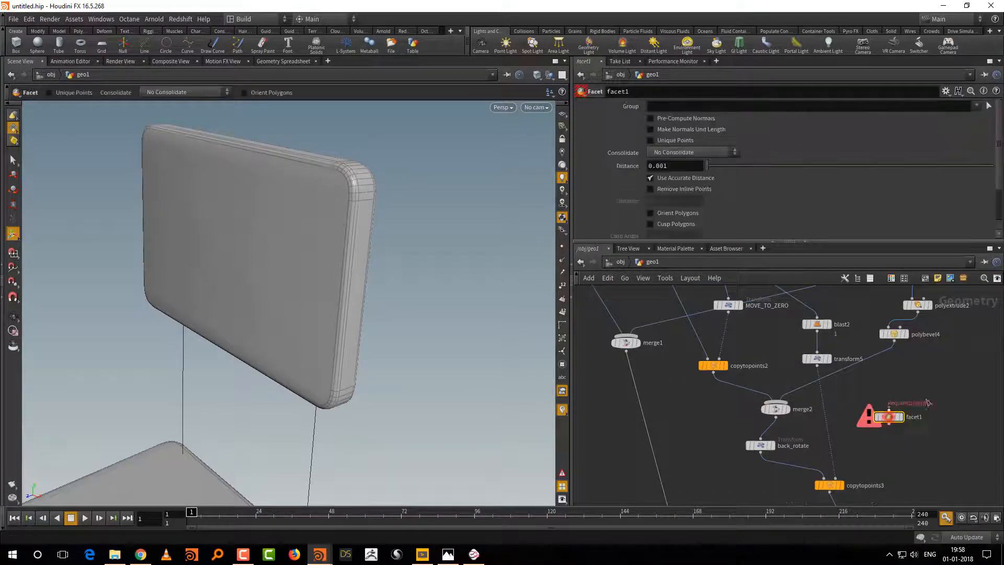
key("Delete")
Step: Try adding a Normal node in the seat branch between polybevel3 and blast2
key("Tab")
type("norma")
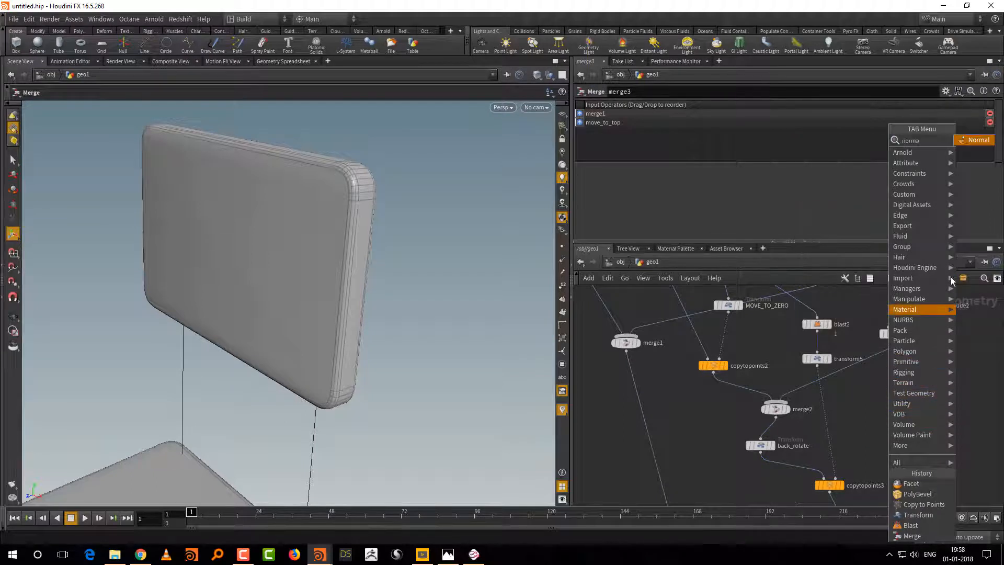
key("Return")
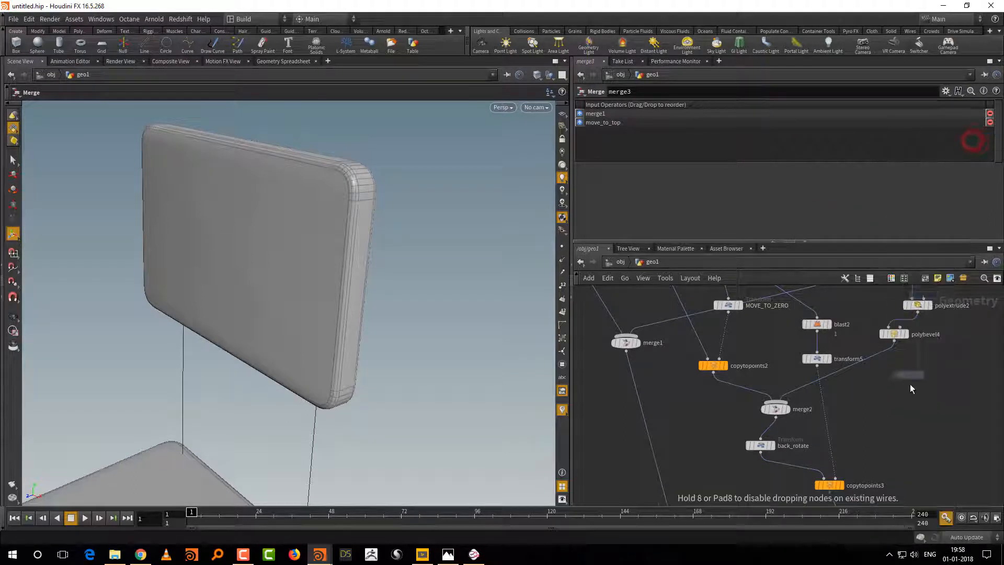
left_click(910, 448)
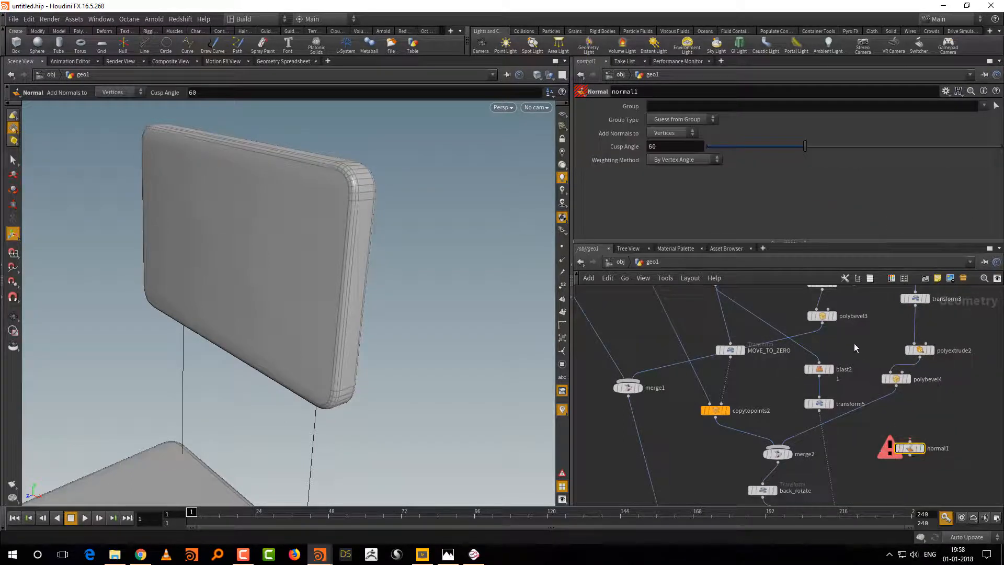
middle_click_drag(910, 448, 925, 492)
mouse_move(925, 491)
left_mouse_down()
mouse_move(892, 410)
mouse_move(828, 387)
left_mouse_up()
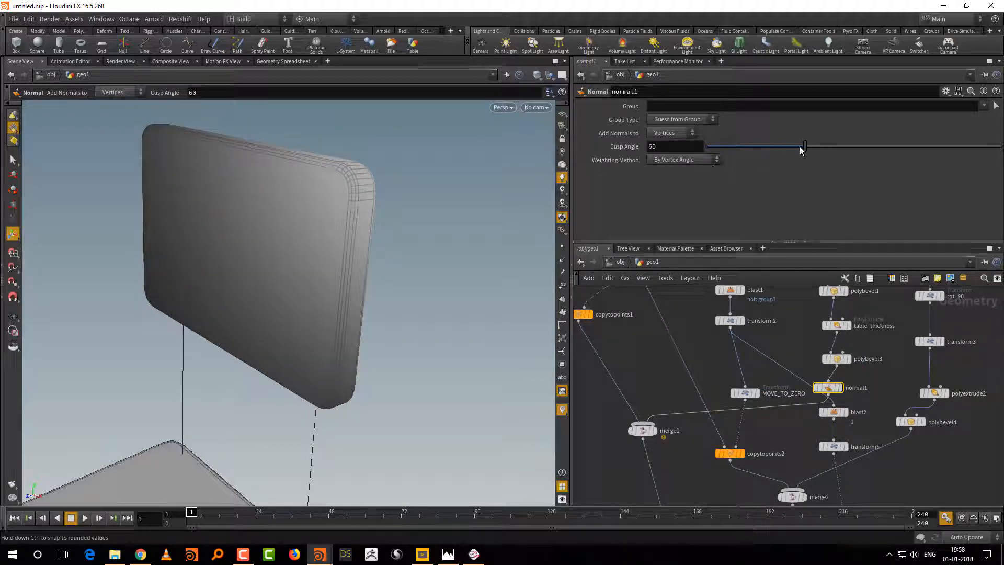
Step: Try a cusp angle of 14.8 on the Normal node and inspect the shading of seat and backrest
mouse_move(733, 152)
left_mouse_down()
mouse_move(716, 152)
mouse_move(731, 152)
left_mouse_up()
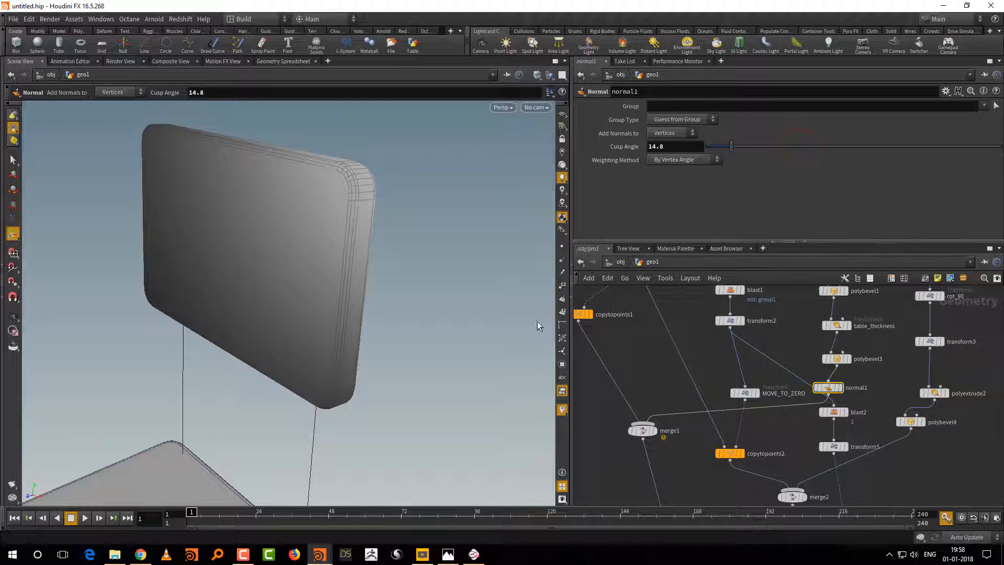
right_click_drag(415, 398, 368, 431, "alt")
middle_click_drag(369, 431, 413, 260, "alt")
right_click_drag(415, 297, 421, 325, "alt")
left_click_drag(421, 326, 458, 307, "alt")
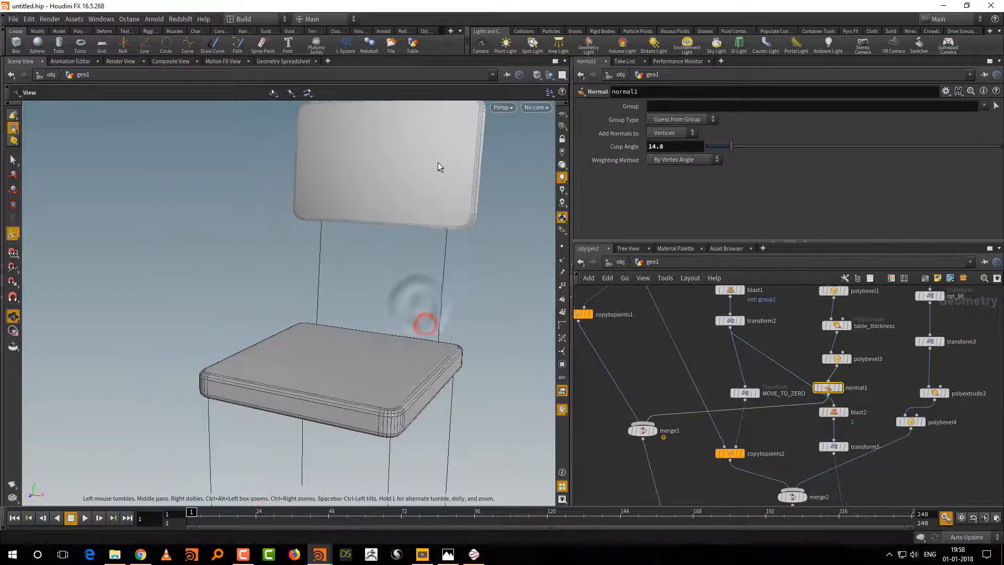
middle_click_drag(495, 234, 414, 278, "alt")
right_click_drag(415, 277, 426, 298, "alt")
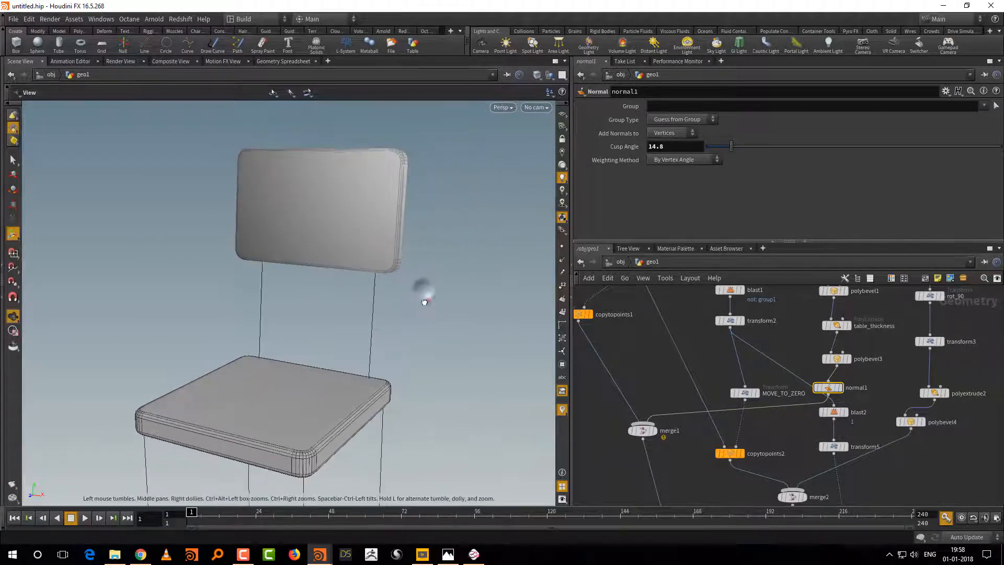
left_click_drag(425, 298, 429, 301, "alt")
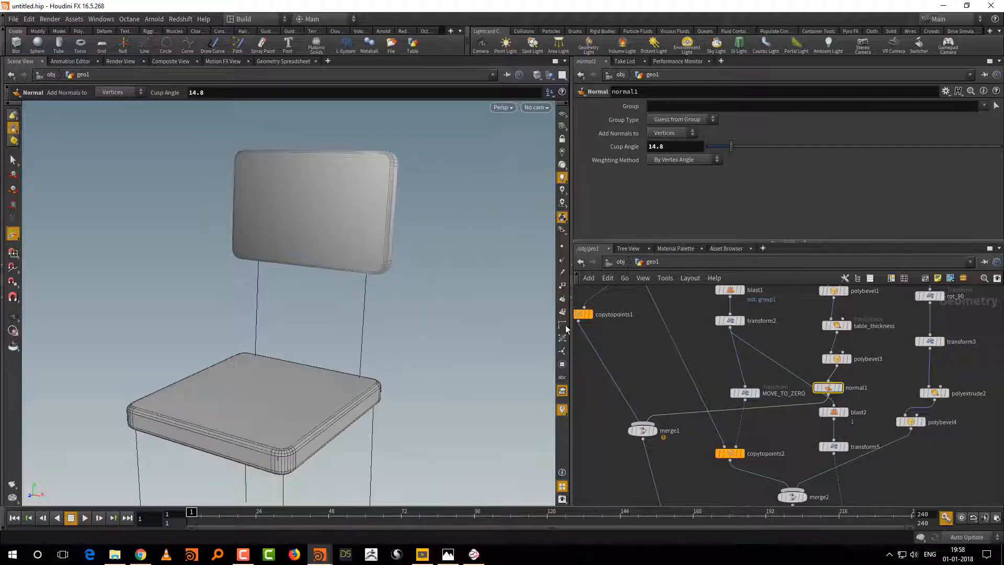
Step: Try a cusp angle of 20.5 on the Normal node and delete that node
left_click(863, 384)
left_click_drag(742, 152, 740, 152)
middle_click_drag(801, 425, 801, 381)
middle_click_drag(715, 446, 702, 310)
right_click_drag(711, 377, 704, 399)
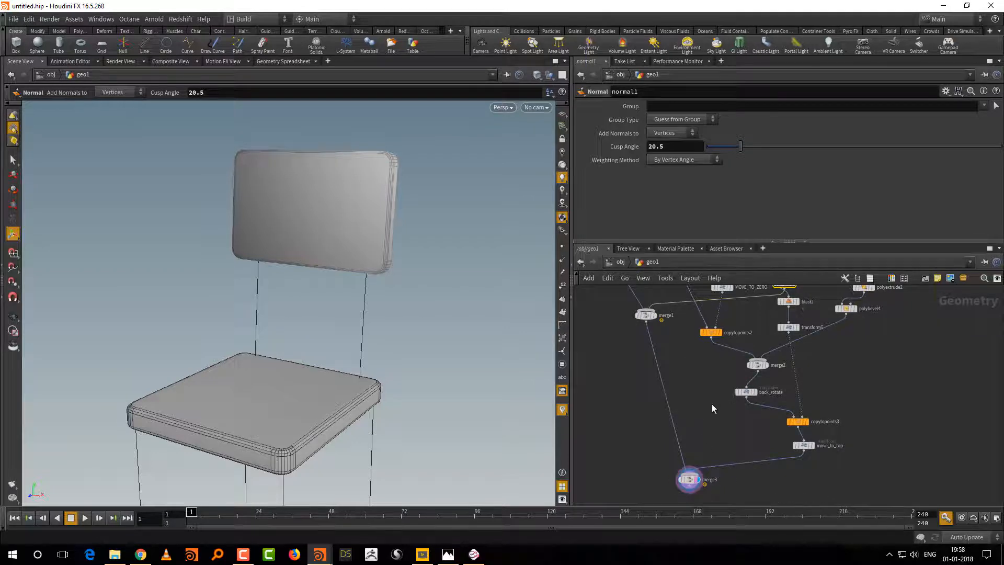
key("f")
key("Delete")
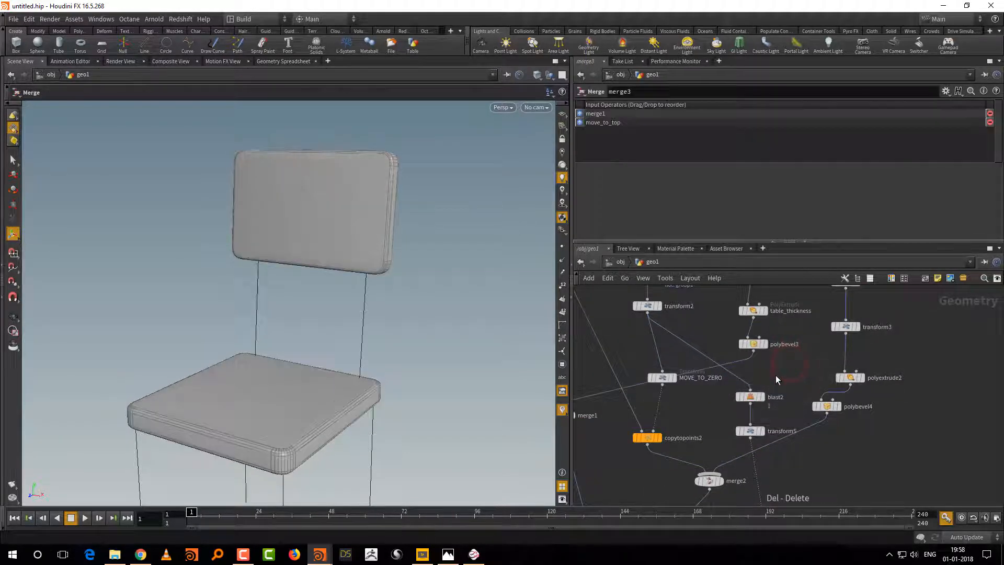
Step: Insert a Facet node between polybevel3 and blast2 and display its result
key("Tab")
type("face")
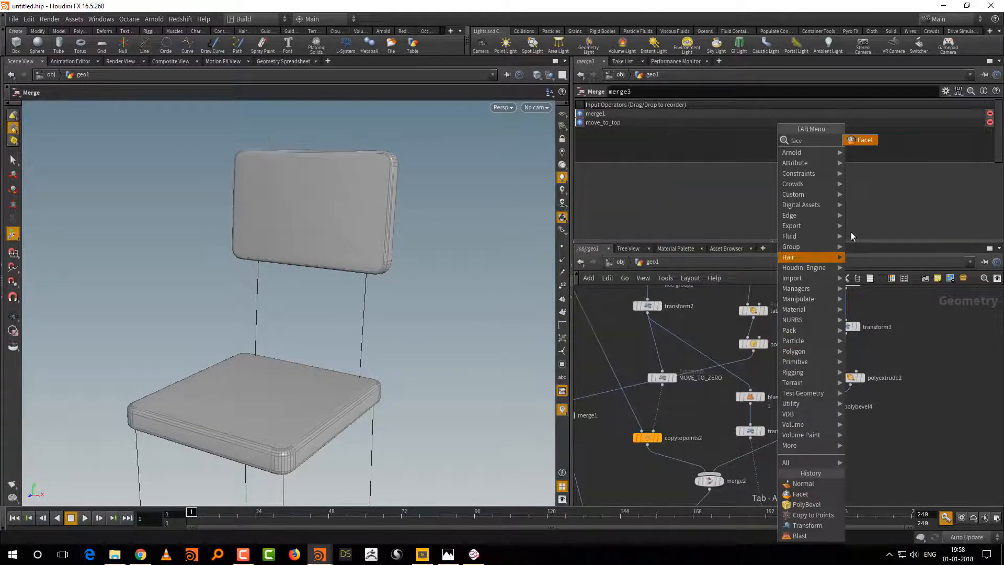
left_click(862, 140)
left_click(751, 373)
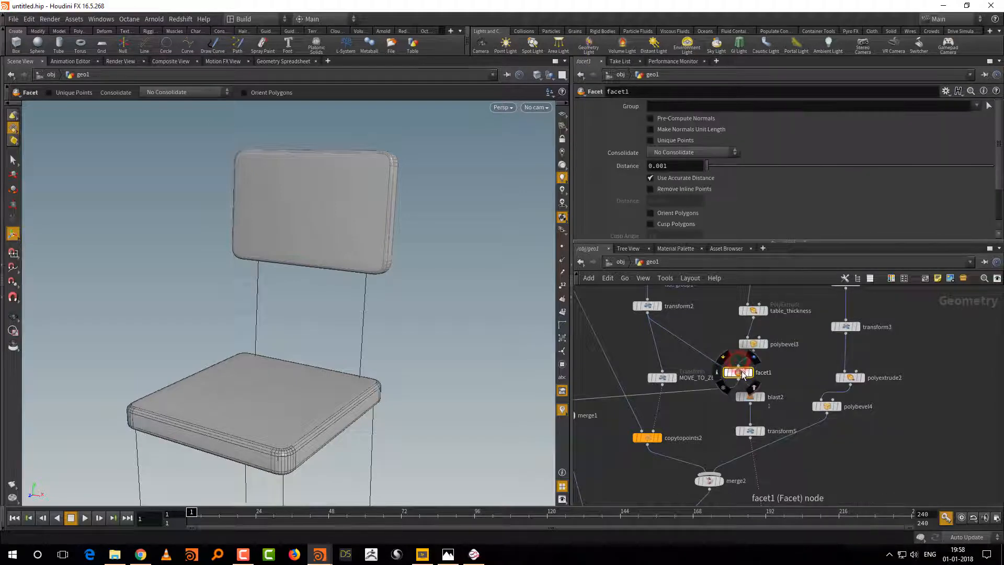
scroll(754, 375, "up", 2)
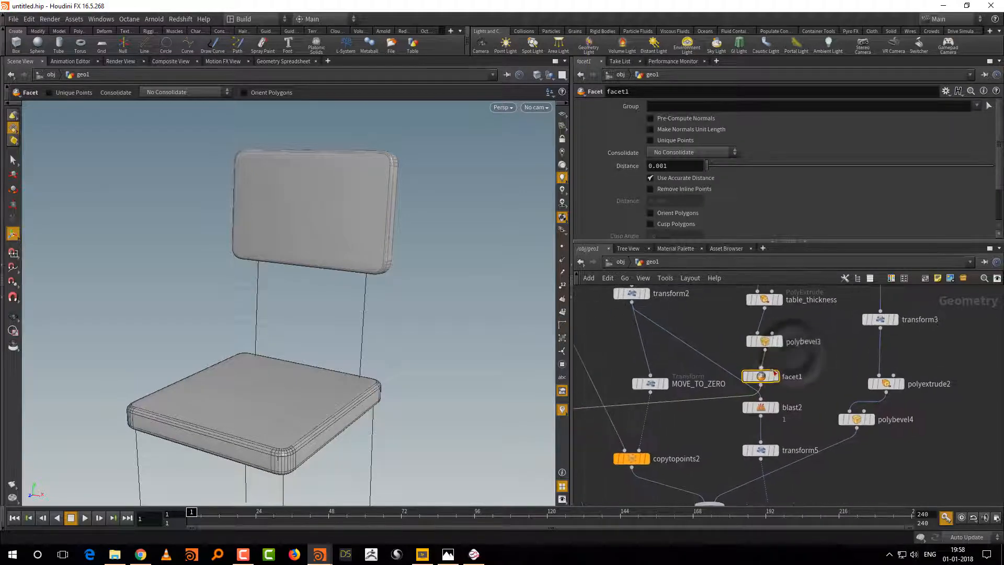
left_click(777, 380)
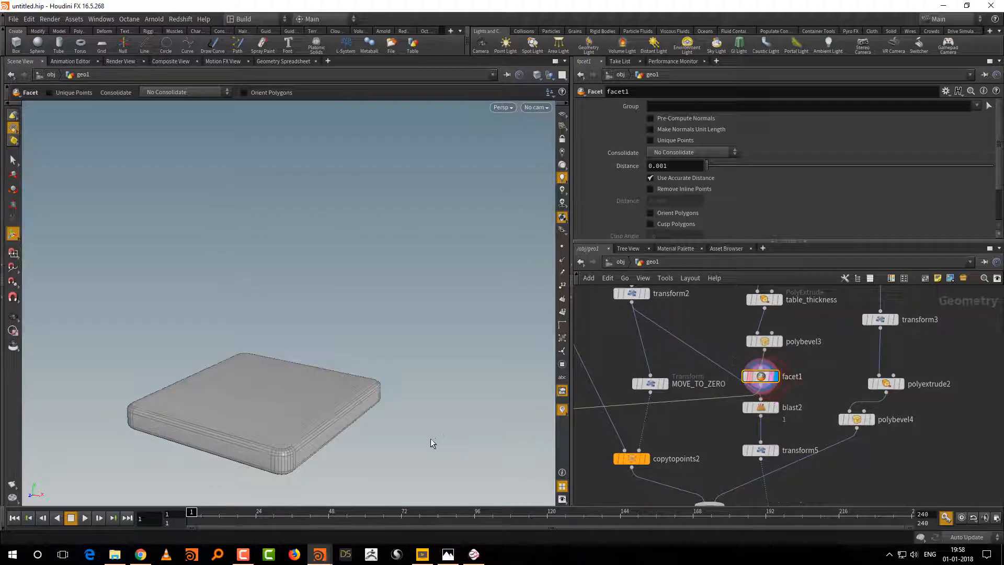
Step: Enable Cusp Polygons on facet1 with a cusp angle of 30
key("Escape")
middle_click_drag(431, 438, 436, 431)
mouse_move(436, 430)
left_mouse_down("alt")
mouse_move(478, 435)
mouse_move(455, 426)
left_mouse_up("alt")
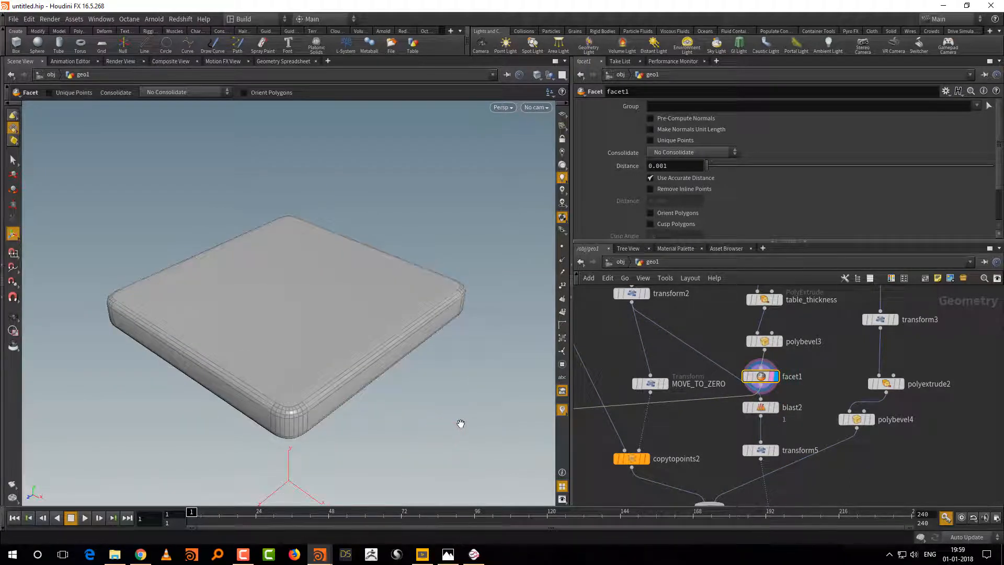
left_click_drag(670, 240, 670, 270)
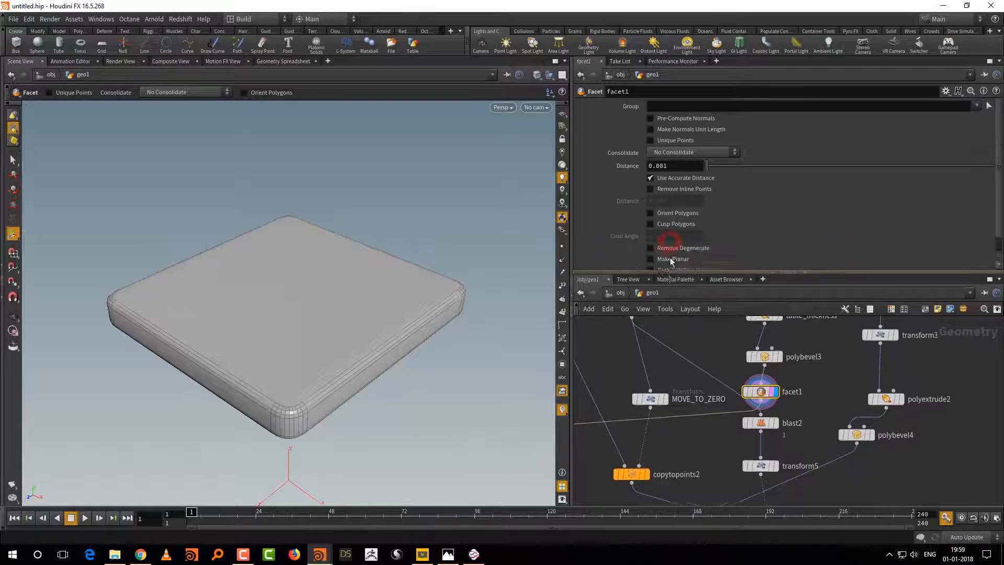
left_click(674, 224)
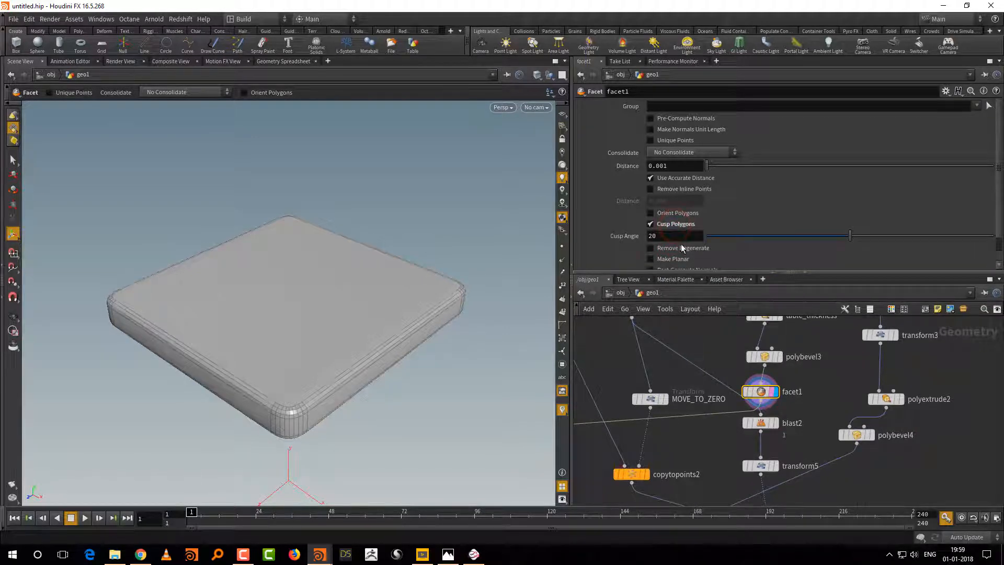
left_click(679, 235)
type("30")
key("Return")
Step: Switch the viewport to plain shading without wireframe and inspect the seat's rounded edges up close
key("shift+w")
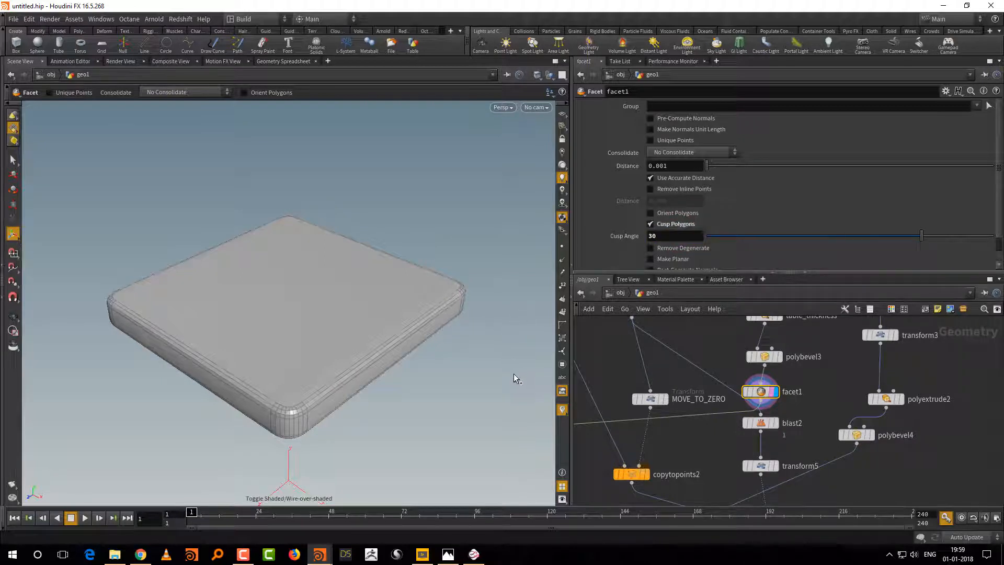
left_click(718, 449)
key("shift+w")
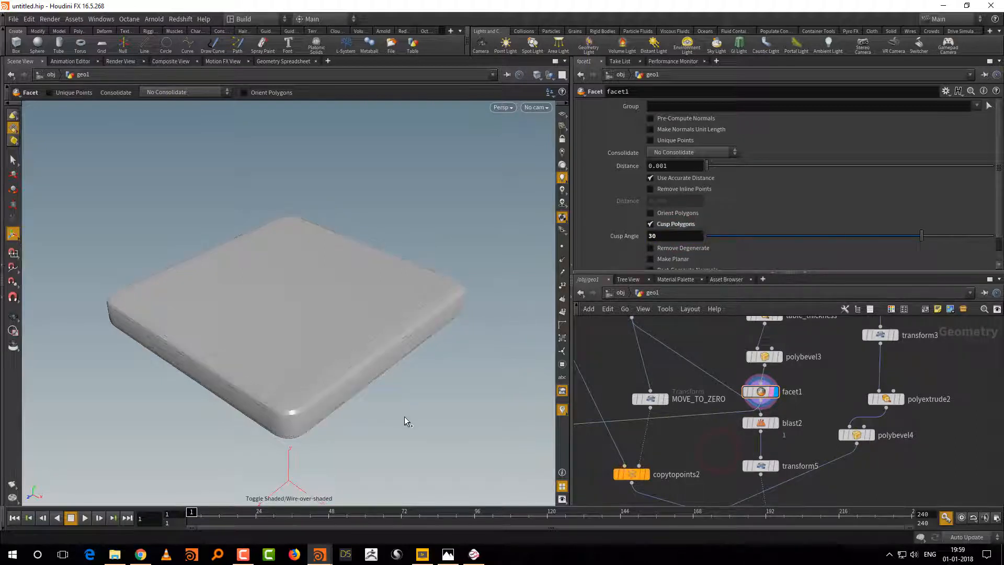
right_click_drag(375, 445, 391, 416, "alt")
middle_click_drag(392, 415, 408, 405)
right_click_drag(403, 414, 419, 406)
mouse_move(426, 403)
left_mouse_down()
mouse_move(392, 395)
mouse_move(424, 401)
left_mouse_up()
right_click_drag(379, 416, 403, 419)
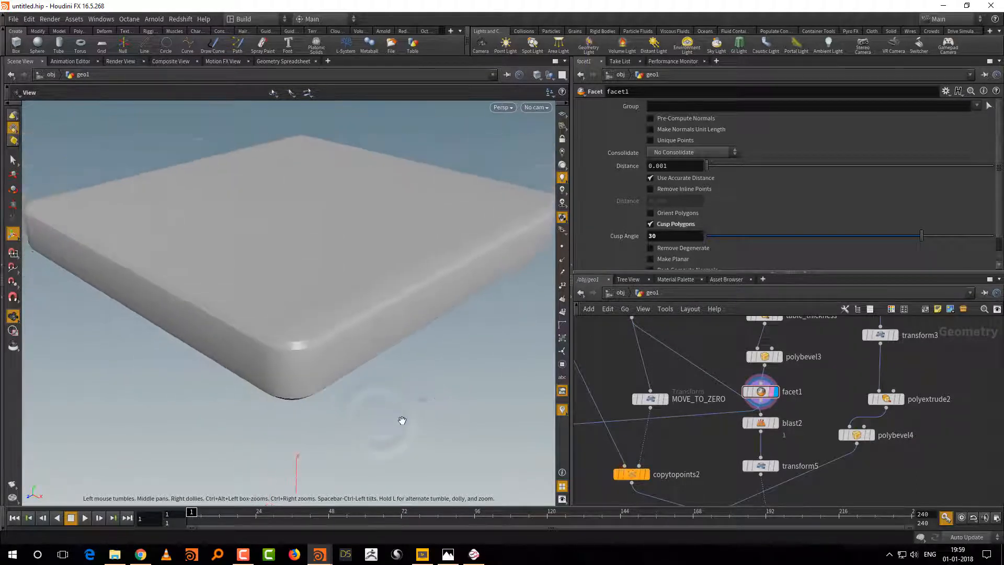
left_click_drag(426, 401, 418, 417)
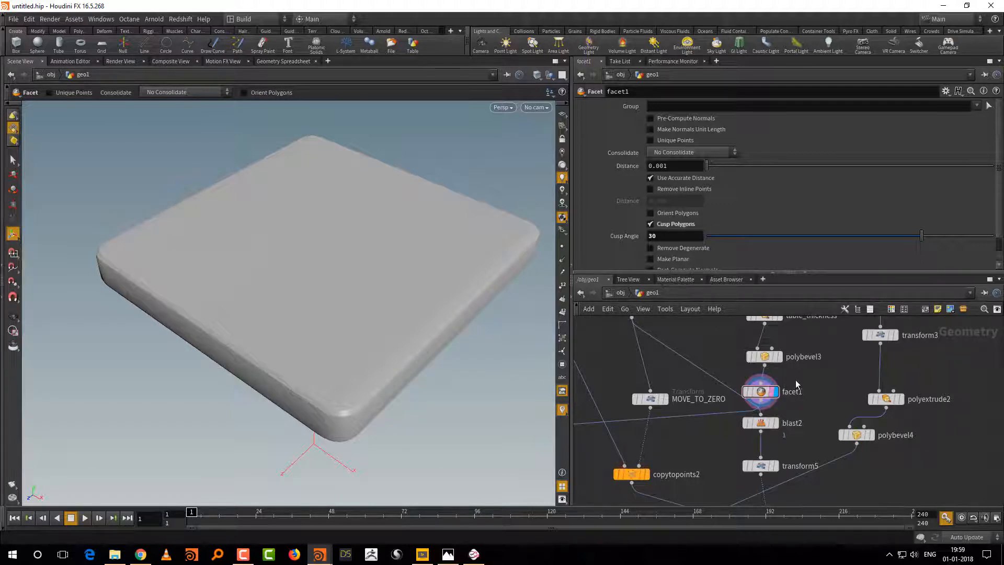
Step: Delete the facet1 node from the seat branch
mouse_move(763, 402)
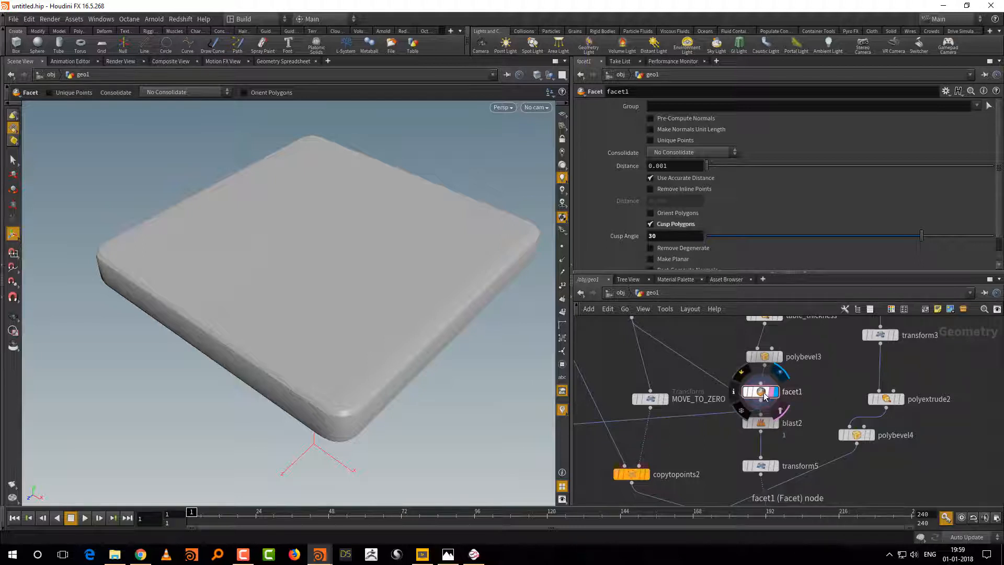
middle_click_drag(843, 388, 814, 343)
scroll(815, 343, "down", 3)
middle_click_drag(826, 459, 860, 488)
scroll(875, 428, "down", 3)
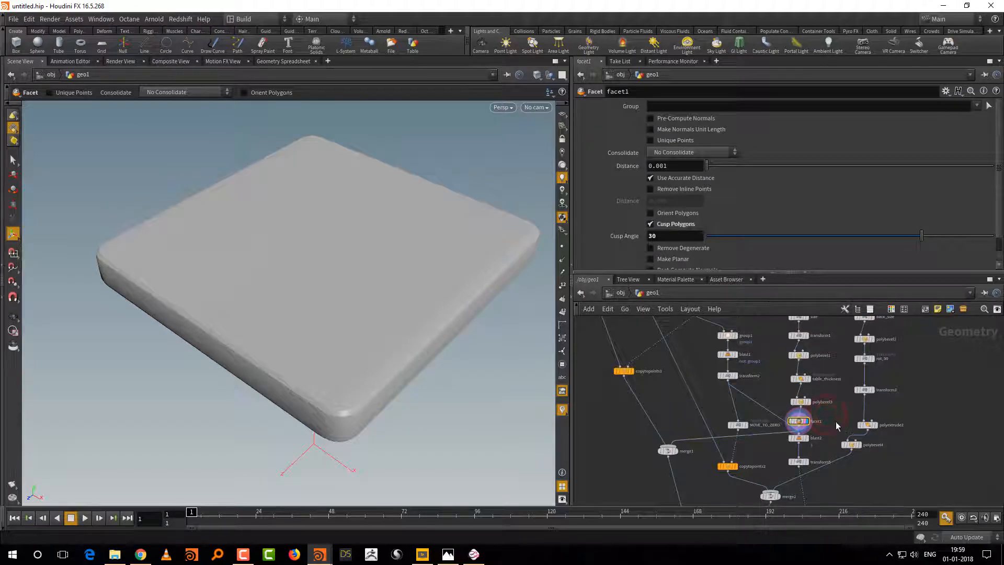
key("Delete")
middle_click_drag(878, 470, 858, 394)
middle_click_drag(876, 495, 868, 388)
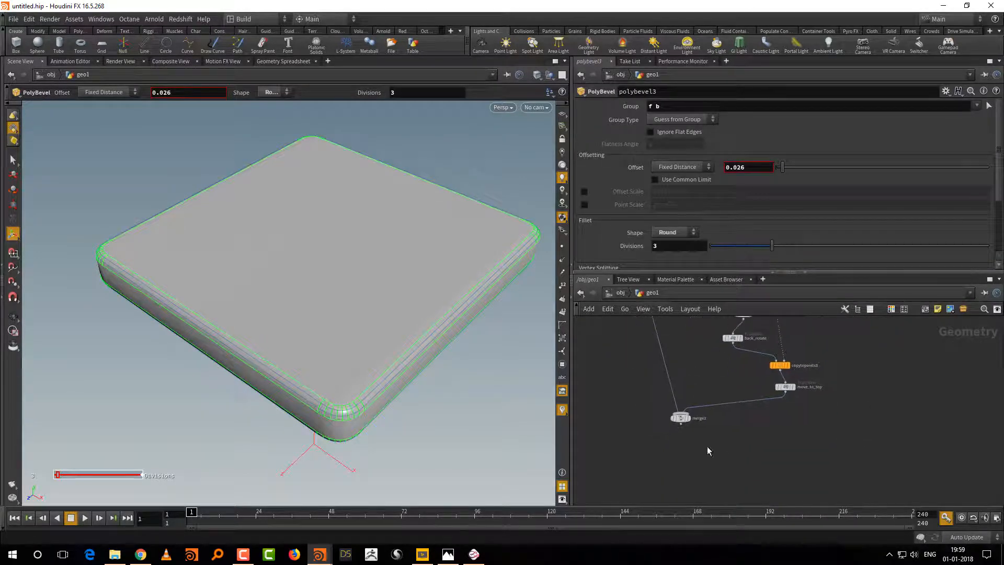
Step: Display merge3 and append a Normal node beneath it as the displayed output
scroll(710, 434, "up", 2)
middle_click_drag(713, 416, 742, 434)
left_click(701, 422)
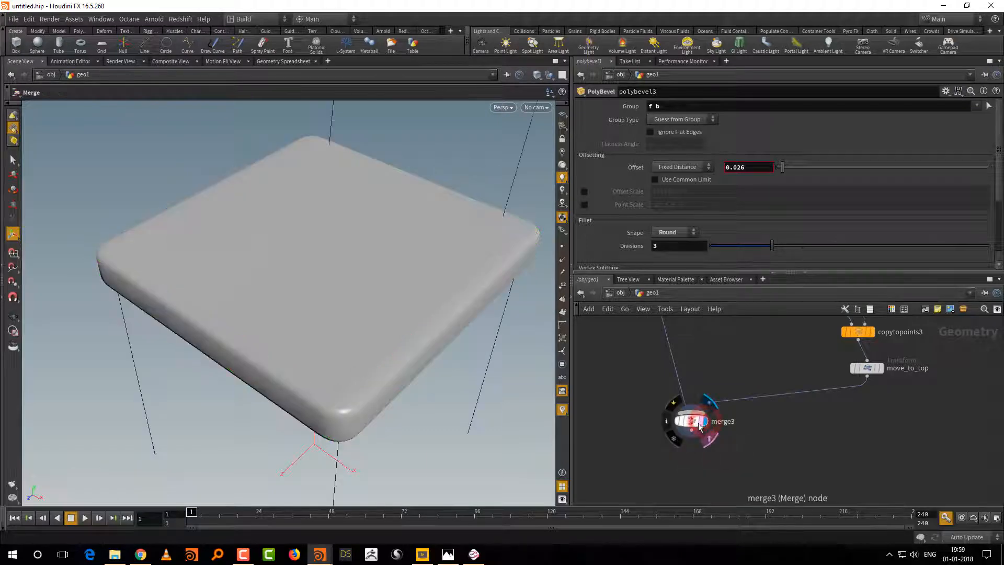
left_click(701, 426)
key("Tab")
type("no")
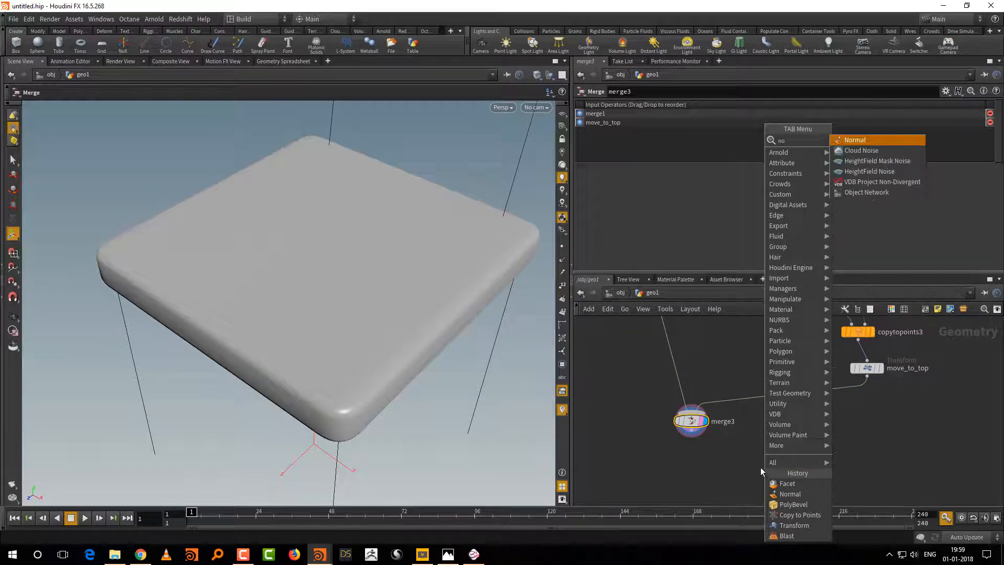
type("rm")
left_click(852, 150)
left_click(693, 477)
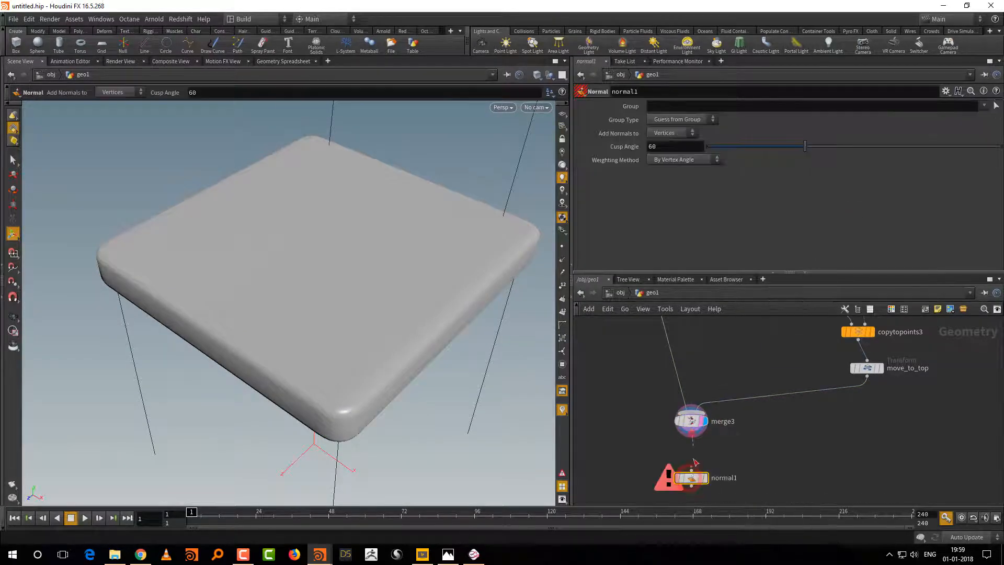
Step: Set the cusp angle of normal1 to 30 and inspect the shading of the whole chair
double_click(660, 146)
type("30")
key("Return")
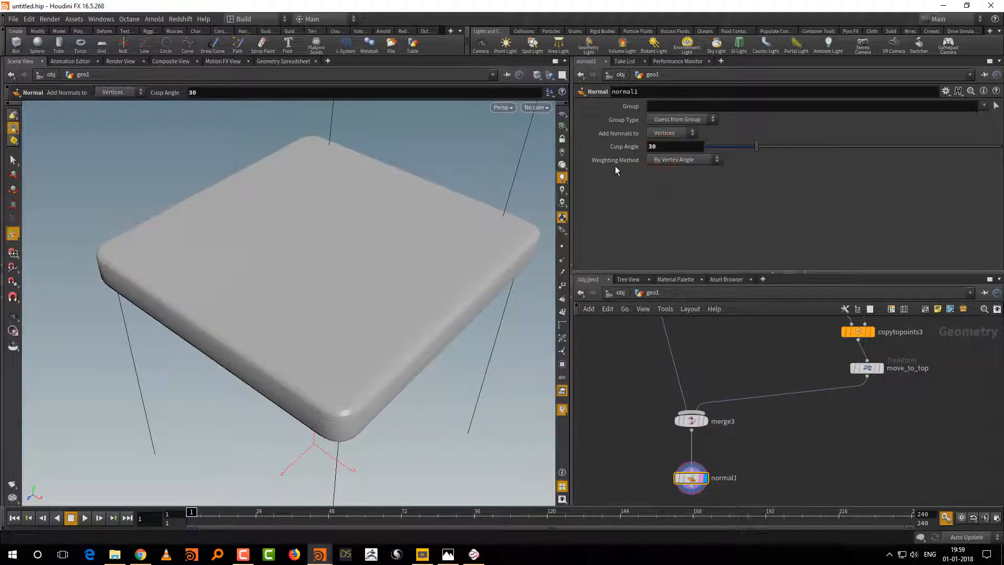
scroll(429, 401, "down", 5)
middle_click_drag(436, 396, 408, 434, "alt")
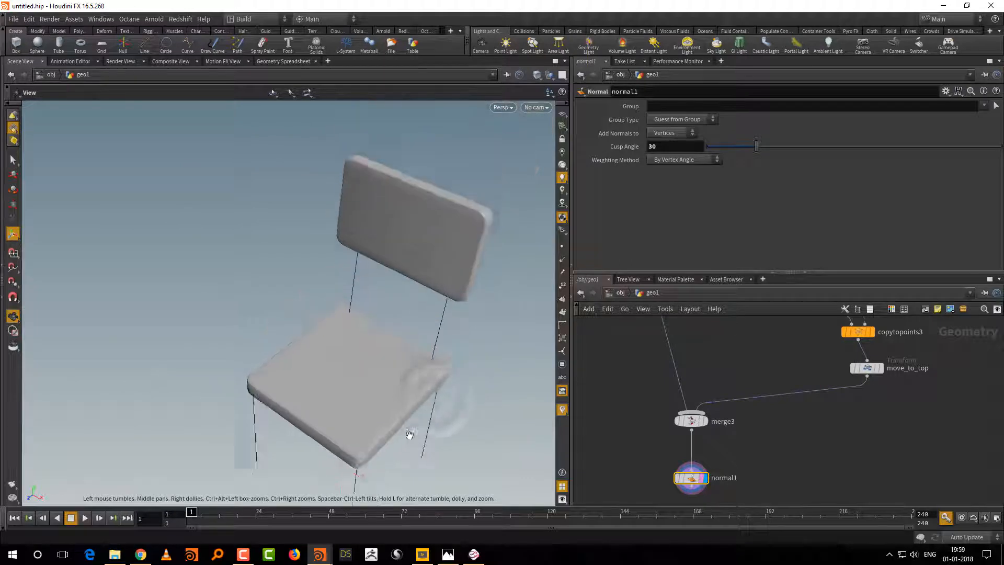
left_click_drag(436, 413, 464, 378, "alt")
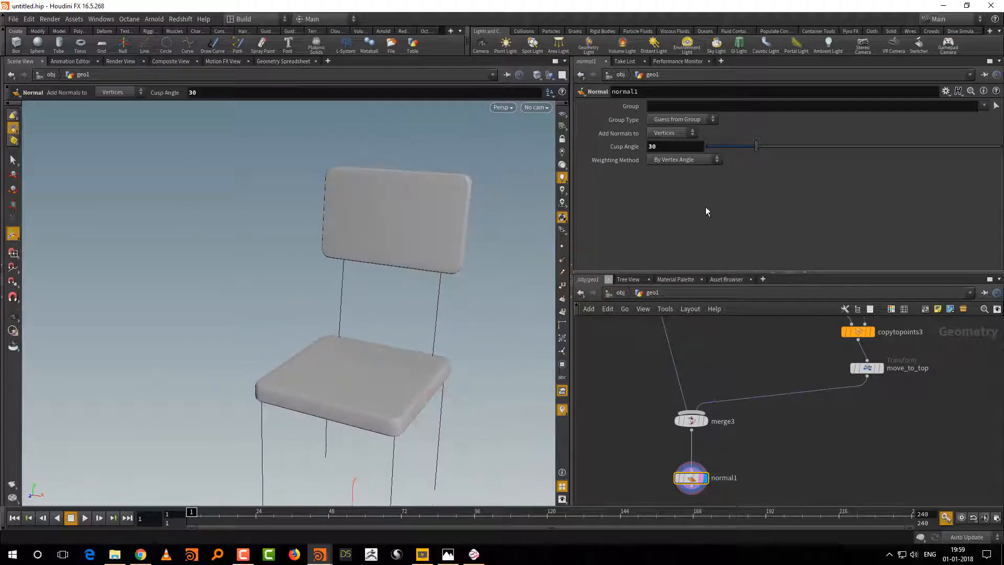
Step: Set normal1's weighting method to By Face Area and its cusp angle to 27.3, checking the chair's shading
left_click(694, 160)
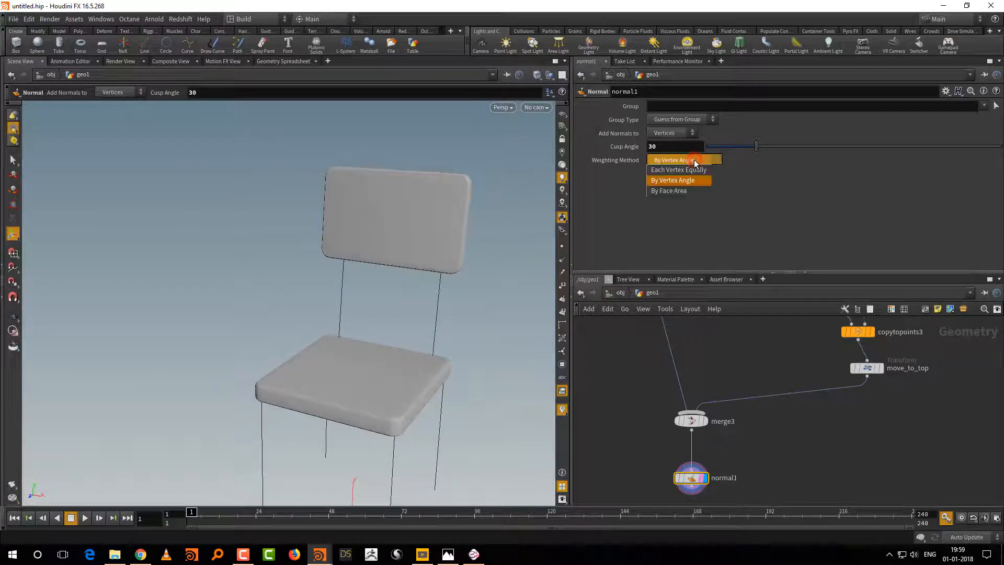
left_click(691, 191)
left_click_drag(491, 391, 485, 367, "alt")
left_click_drag(756, 147, 750, 150)
right_click_drag(481, 374, 479, 388, "alt")
left_click_drag(479, 388, 509, 381, "alt")
right_click_drag(509, 381, 465, 356, "alt")
Step: Review the leg, seat and backrest branches of the network and the resulting chair
middle_click_drag(711, 320, 748, 420)
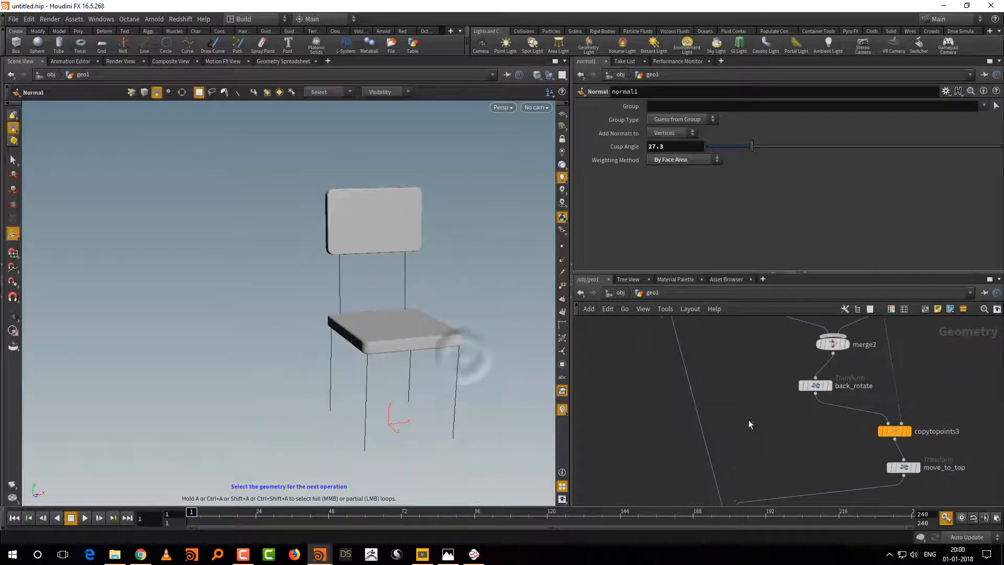
middle_click_drag(745, 381, 794, 520)
right_click_drag(815, 502, 794, 482)
middle_click_drag(736, 404, 739, 476)
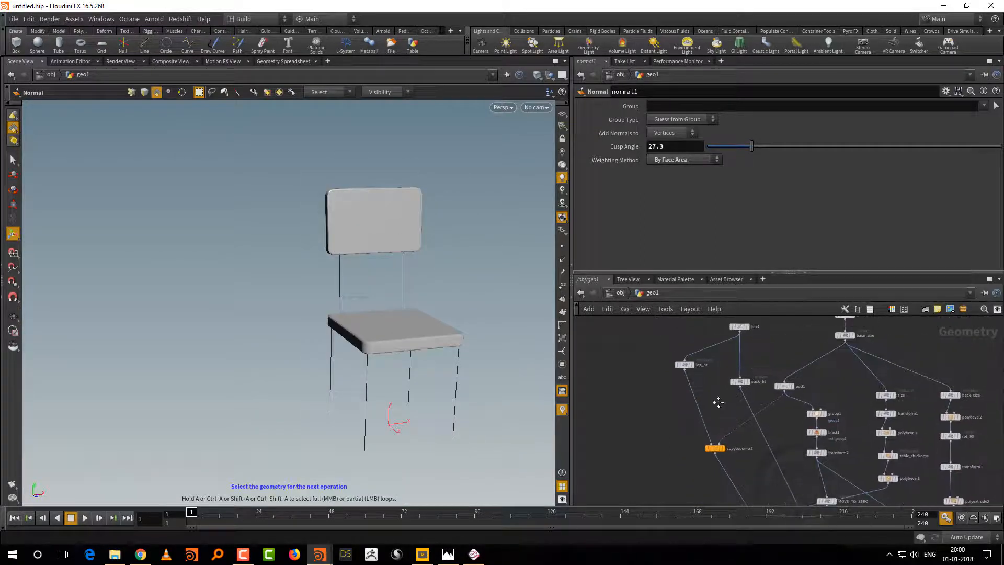
middle_click_drag(718, 402, 718, 423)
middle_click_drag(748, 465, 705, 382)
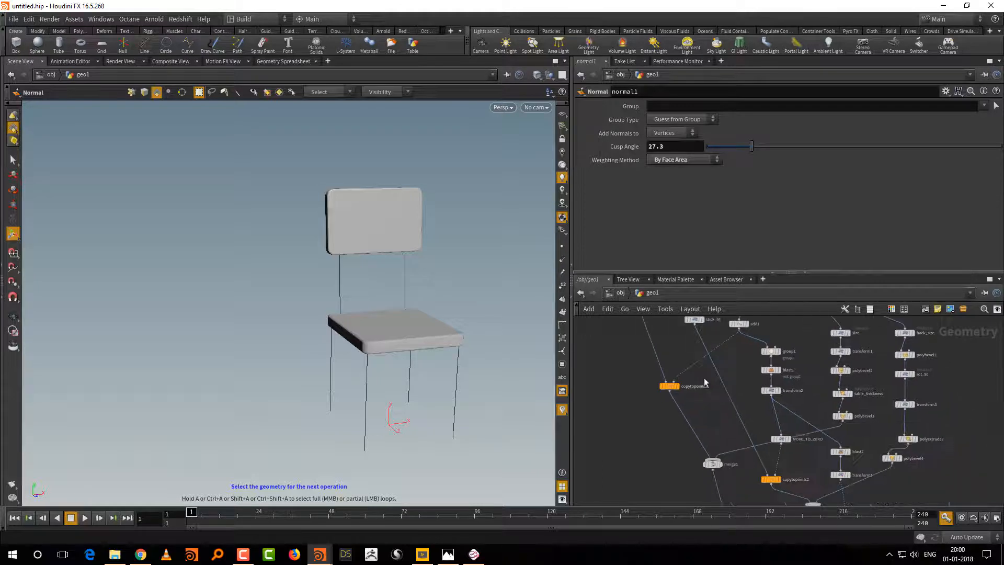
right_click_drag(717, 407, 657, 450)
middle_click_drag(673, 471, 649, 429)
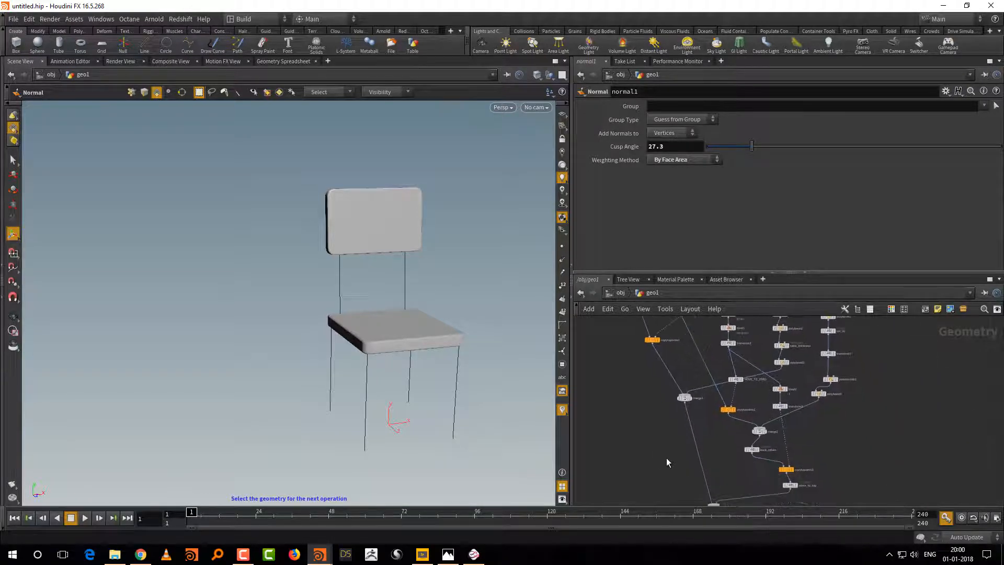
key("Escape")
left_click_drag(485, 407, 466, 418)
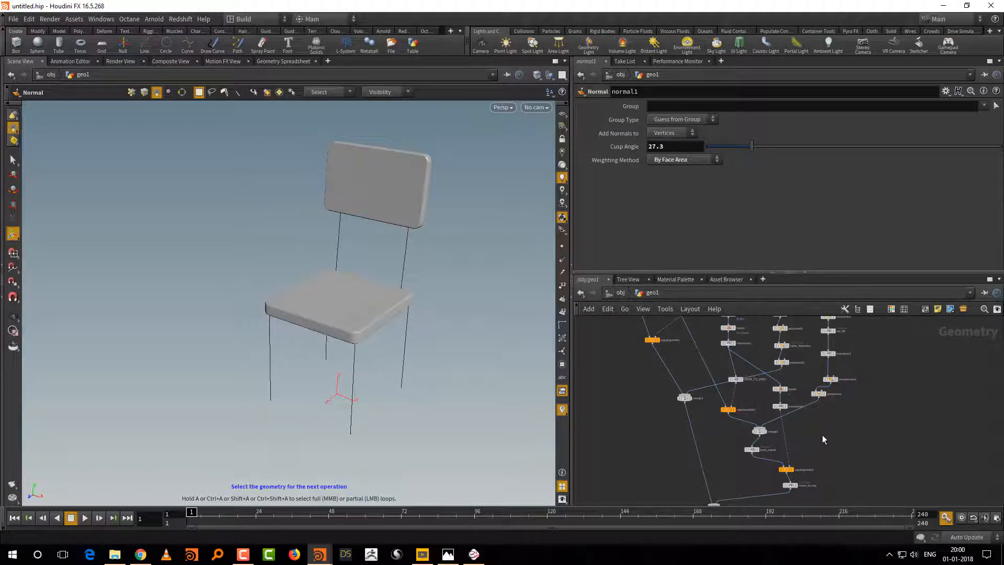
scroll(815, 434, "up", 3)
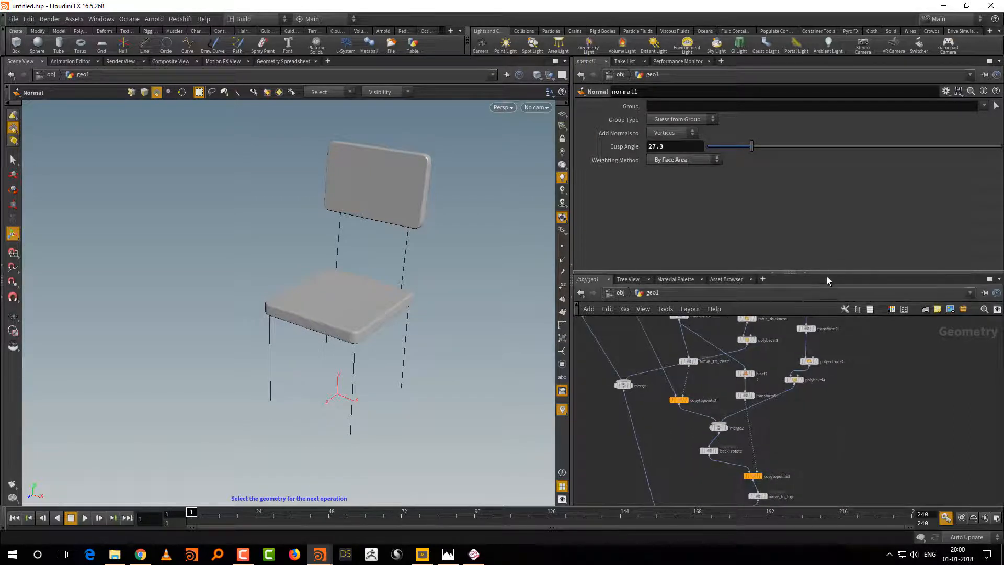
Step: Enlarge the network editor and line up the polybevel4 node beneath polyextrude2
left_click_drag(827, 273, 831, 244)
scroll(844, 449, "up", 3)
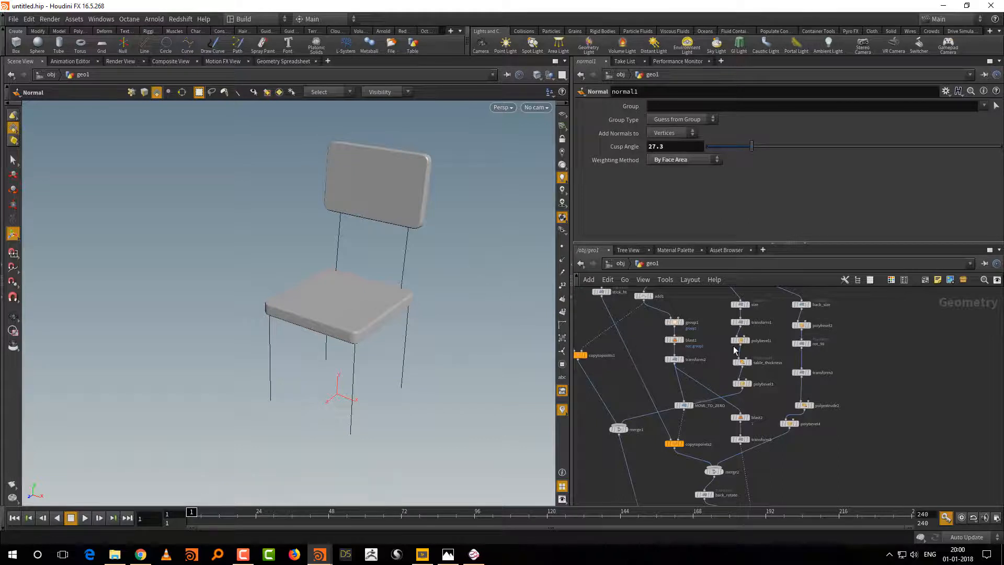
scroll(859, 399, "up", 4)
left_click_drag(818, 392, 771, 443)
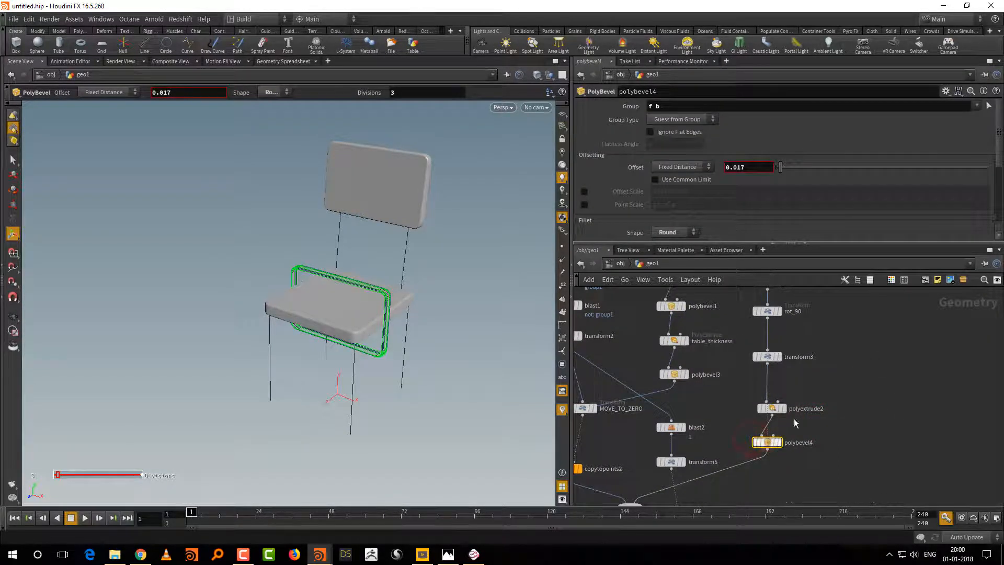
left_click(834, 405)
middle_click_drag(748, 382, 811, 373)
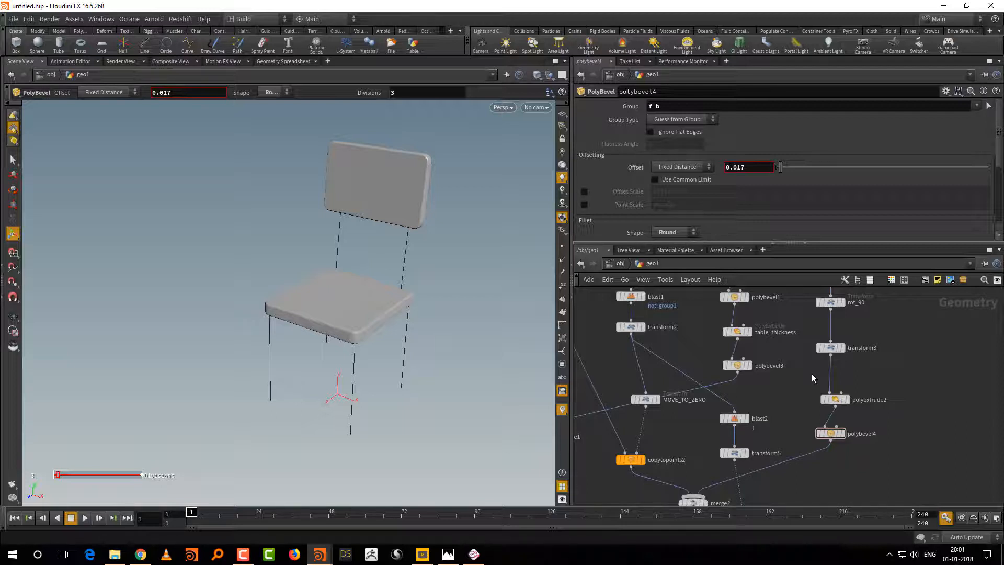
Step: Give the network editor more height to show the size and back_size branches, and view the chair closer
scroll(889, 411, "down", 6)
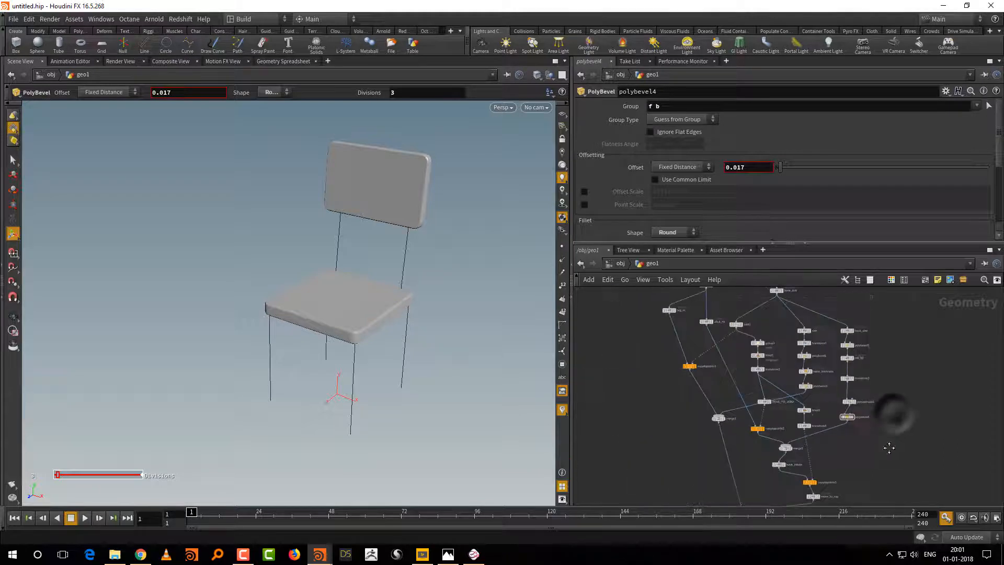
scroll(858, 432, "up", 4)
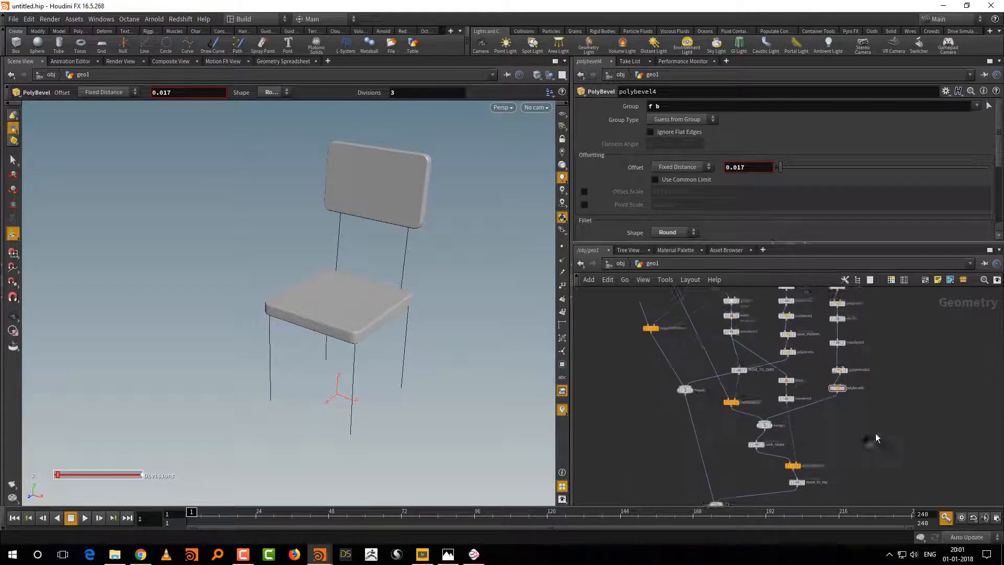
left_click_drag(825, 243, 828, 201)
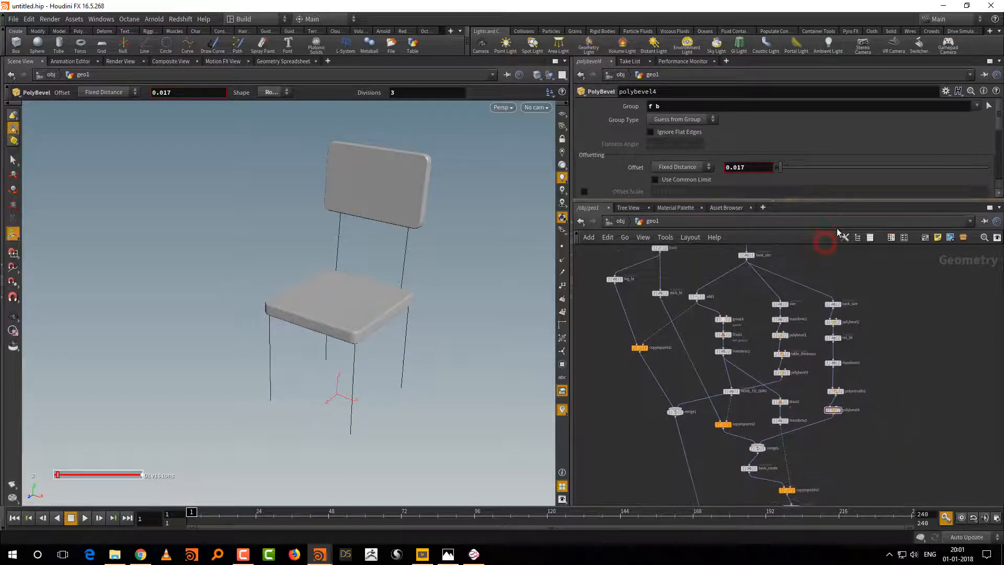
scroll(891, 361, "up", 4)
scroll(897, 371, "up", 3)
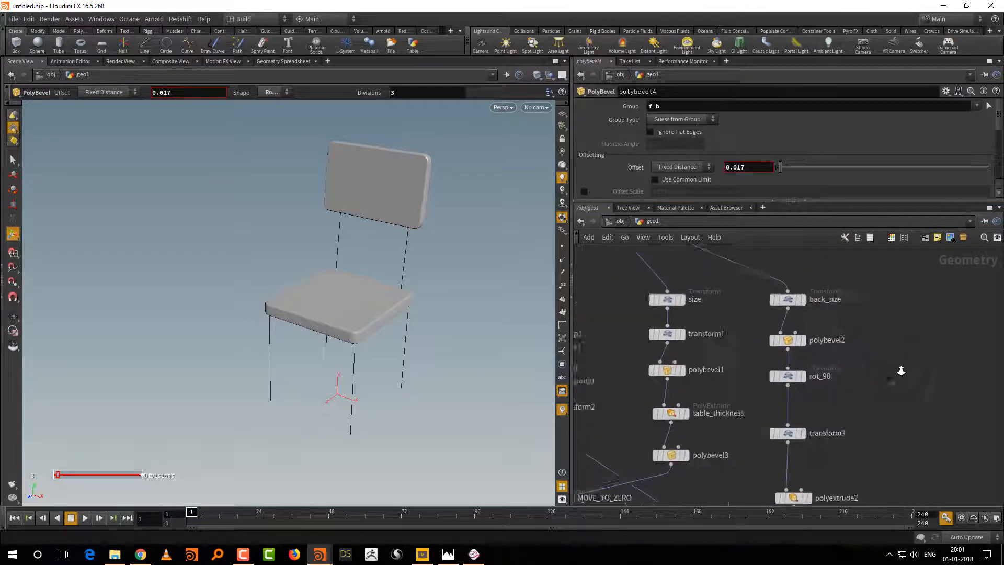
key("Escape")
mouse_move(389, 420)
left_mouse_down()
mouse_move(423, 401)
mouse_move(403, 410)
left_mouse_up()
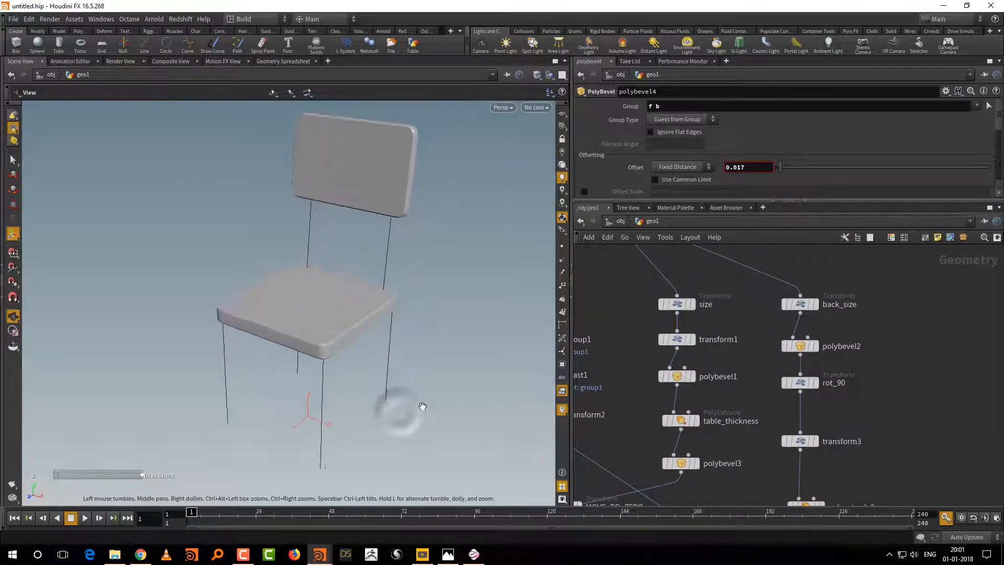
key("Return")
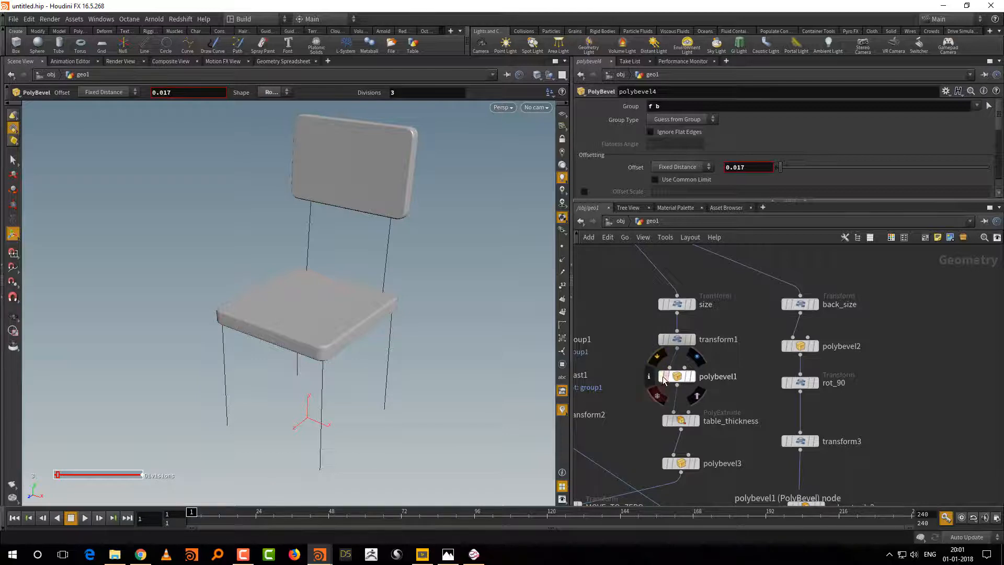
Step: Select the size and transform1 nodes of the seat branch together
scroll(741, 341, "up", 2)
middle_click_drag(741, 341, 745, 380)
left_click_drag(614, 302, 689, 340)
mouse_move(867, 371)
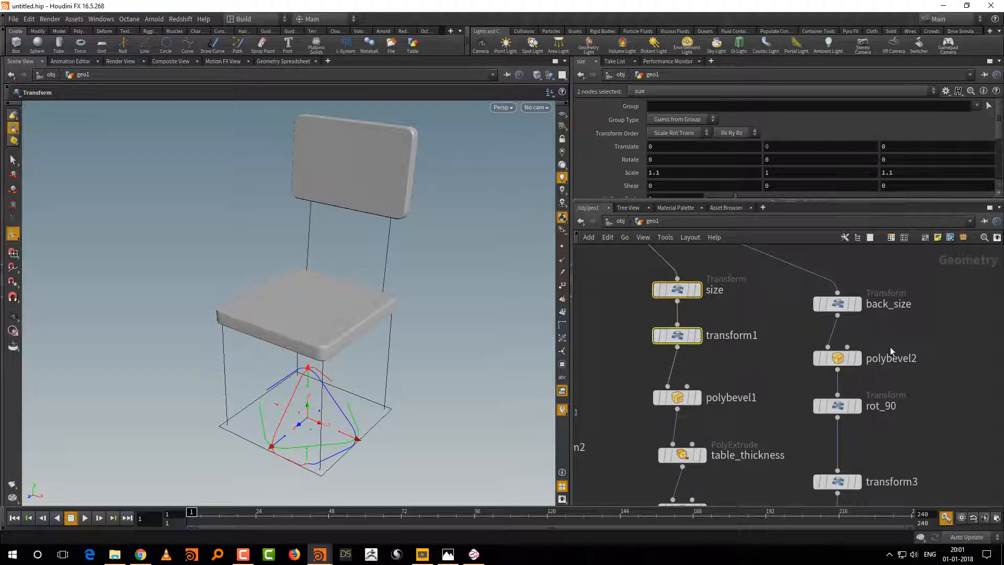
middle_click_drag(906, 323, 900, 341)
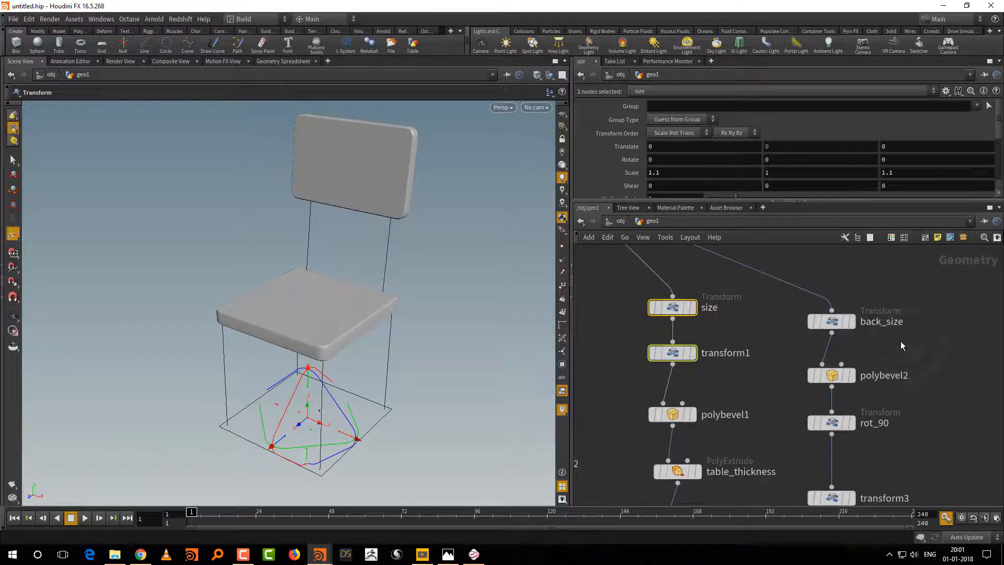
Step: Bypass the polybevel2 and polybevel1 nodes to remove the corner rounding from the backrest and seat
mouse_move(838, 379)
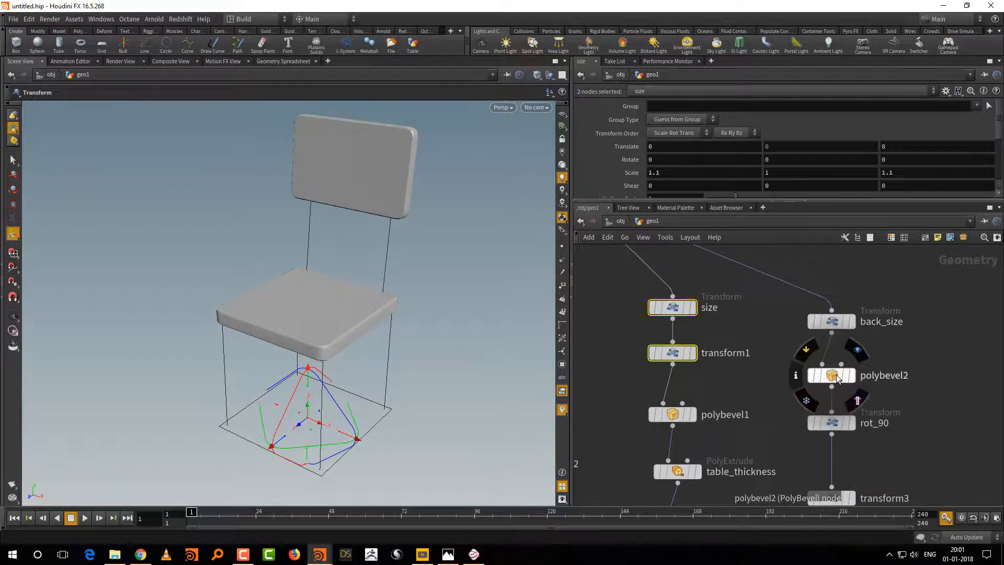
left_click(812, 375)
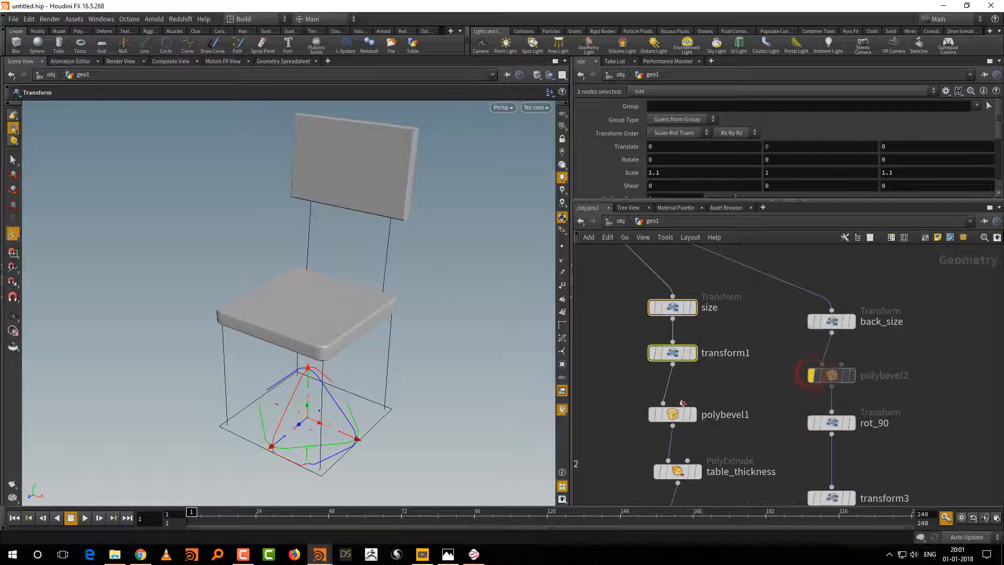
left_click(651, 414)
key("Escape")
mouse_move(475, 408)
left_mouse_down()
mouse_move(432, 431)
mouse_move(468, 413)
left_mouse_up()
key("Return")
Step: Select the base_size node beneath grid1 and examine the square-cornered chair
scroll(896, 359, "down", 5)
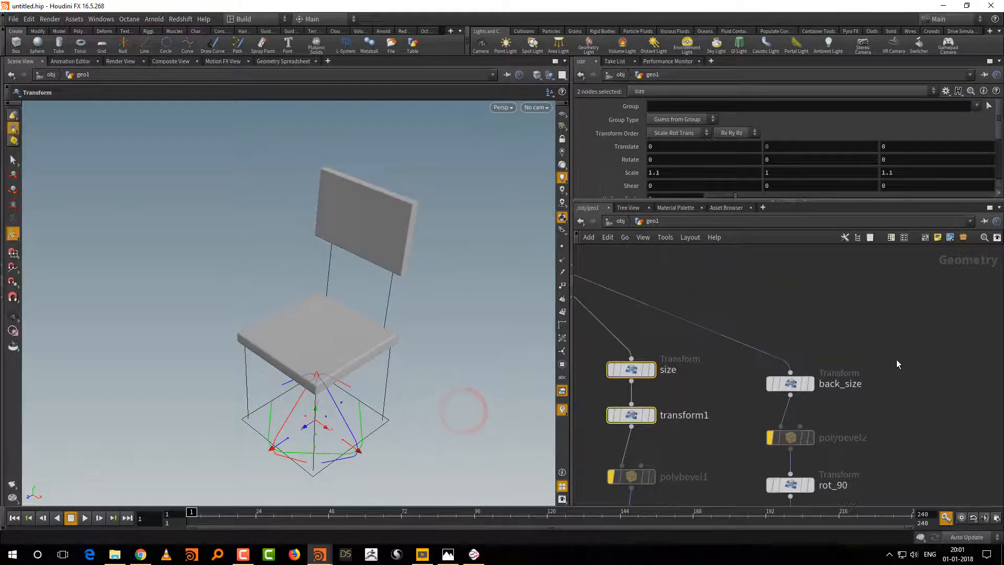
middle_click_drag(859, 314, 885, 366)
left_click_drag(705, 305, 736, 334)
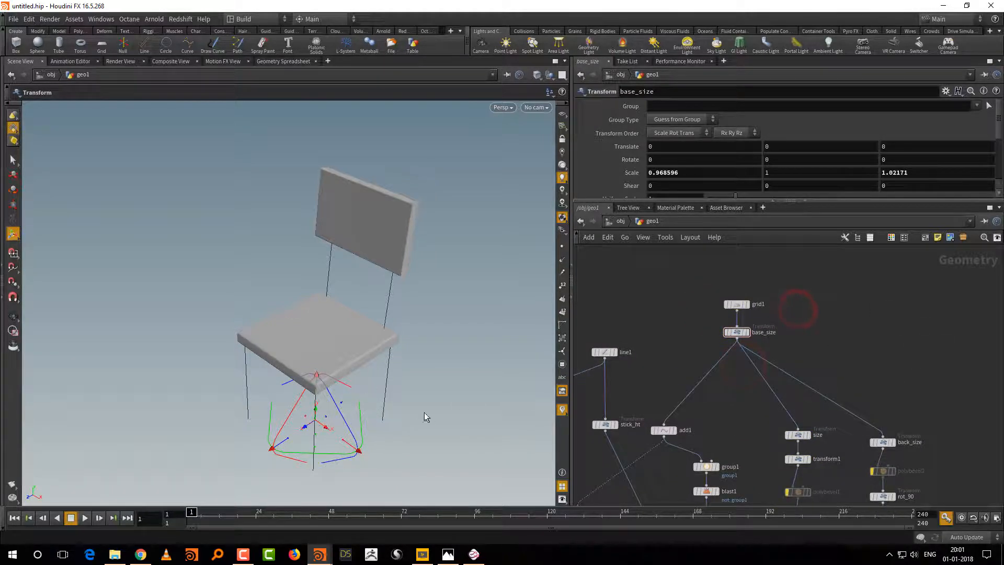
right_click_drag(428, 394, 449, 371, "alt")
left_click_drag(449, 371, 347, 354, "alt")
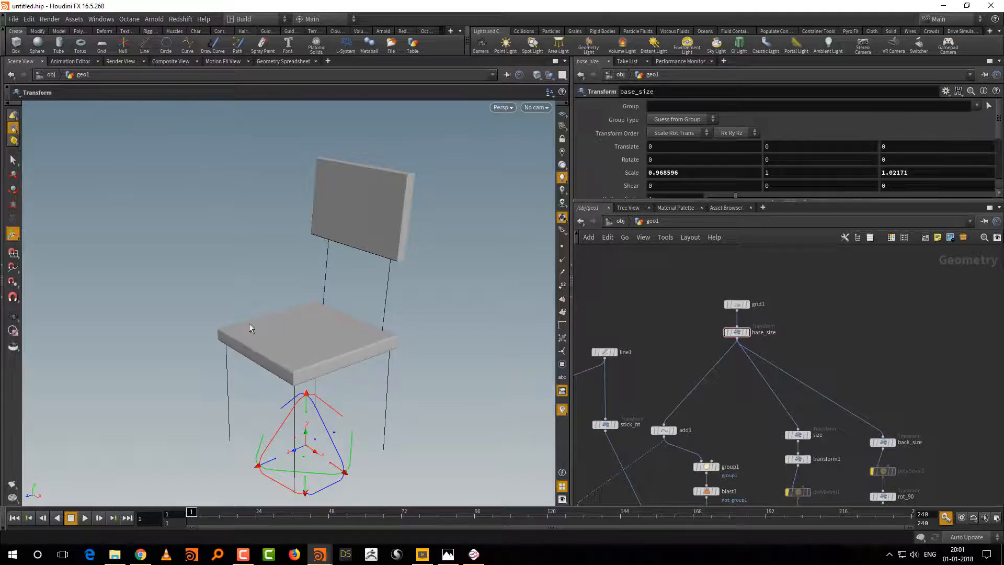
Step: Add a Circle node beside grid1 as an alternative base shape
middle_click_drag(851, 338, 833, 366)
scroll(812, 371, "up", 3)
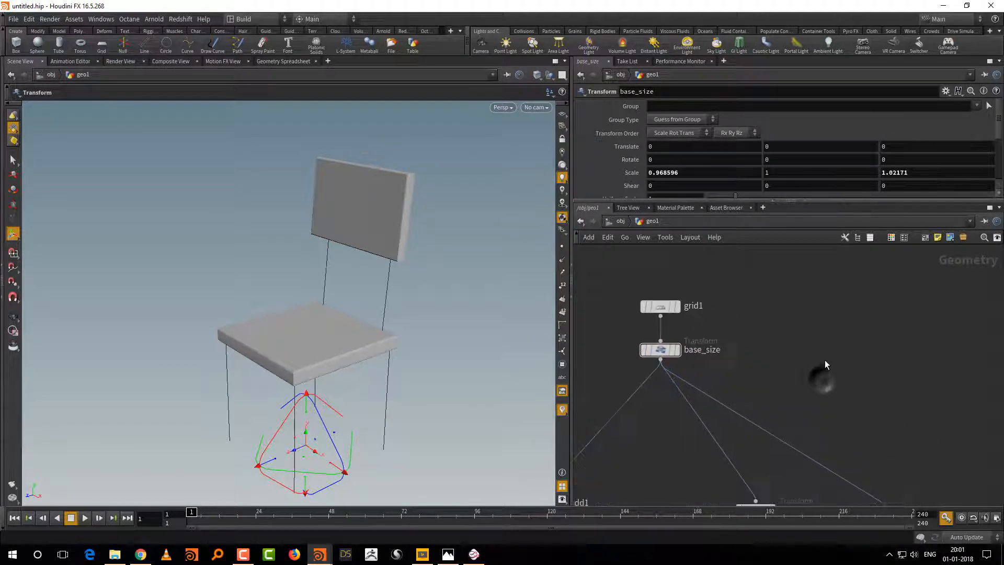
key("Tab")
type("cir")
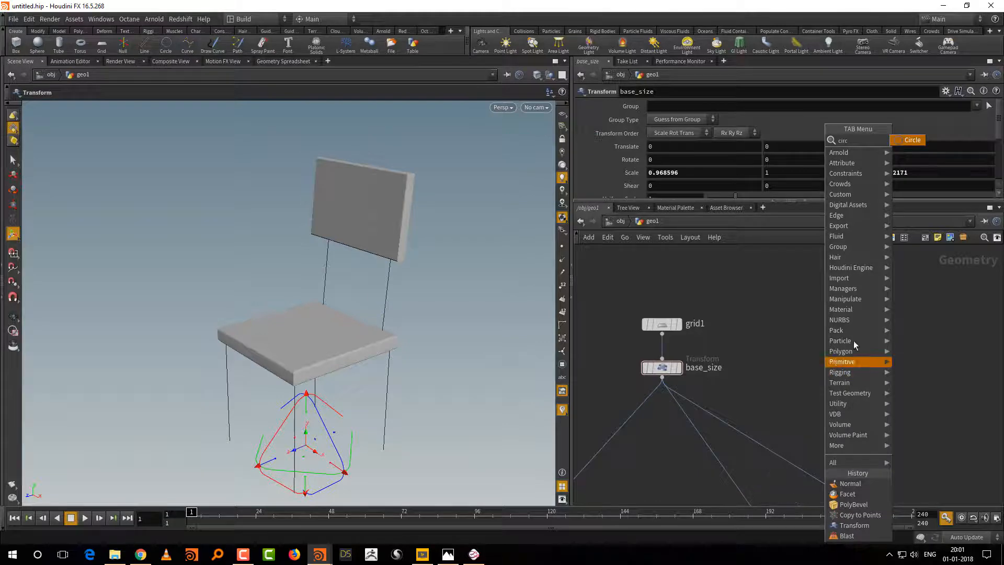
left_click(911, 141)
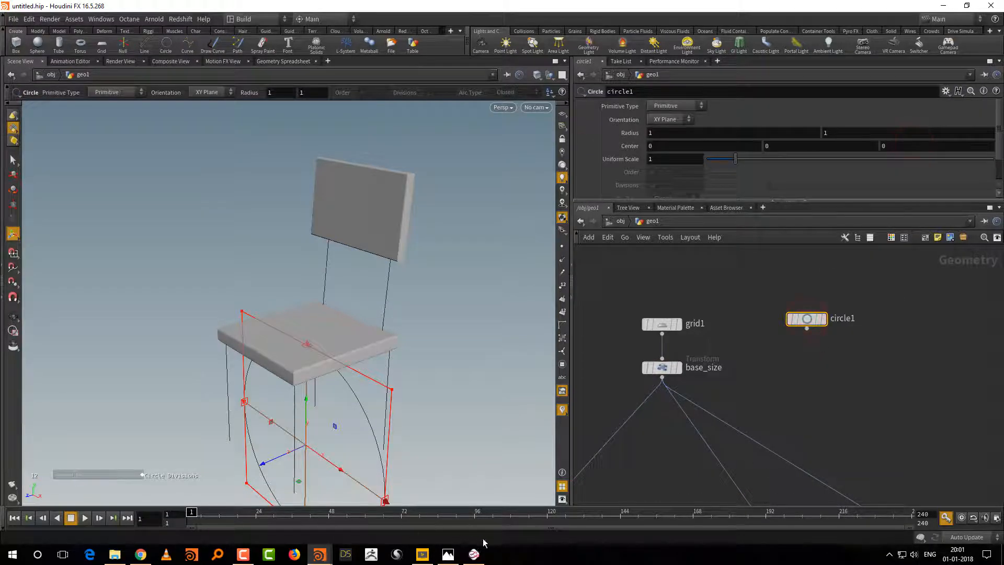
Step: Switch to Mischief and sketch an ellipse with an arrow to a four-sided outline, plus a curved line toward the chair drawing
left_click(474, 554)
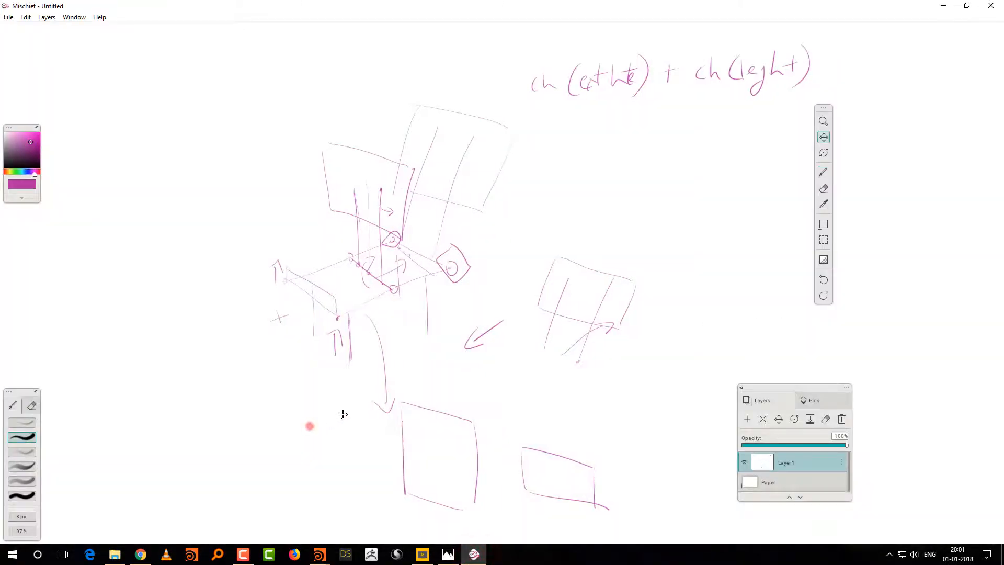
left_click_drag(309, 426, 532, 323)
mouse_move(361, 296)
left_mouse_down()
mouse_move(282, 364)
mouse_move(414, 355)
mouse_move(438, 386)
mouse_move(416, 395)
mouse_move(526, 398)
mouse_move(547, 442)
left_mouse_up()
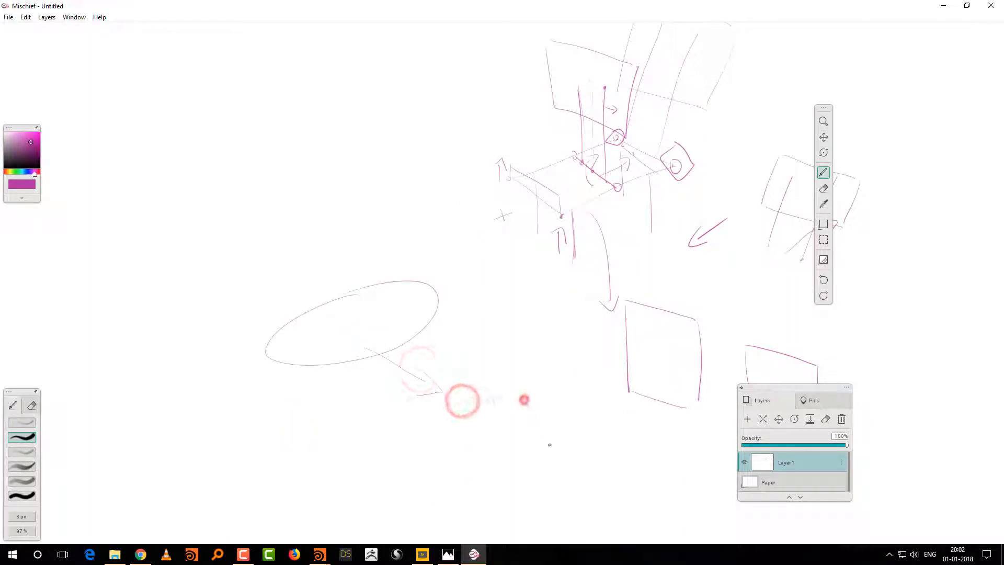
mouse_move(466, 401)
left_mouse_down()
mouse_move(430, 427)
mouse_move(469, 446)
mouse_move(545, 442)
left_mouse_up()
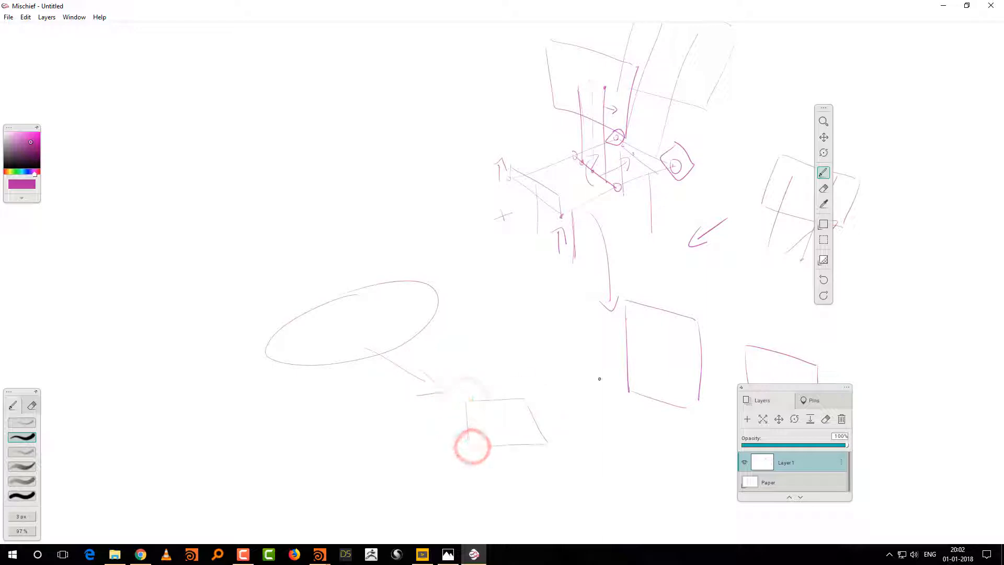
left_click_drag(552, 327, 544, 260)
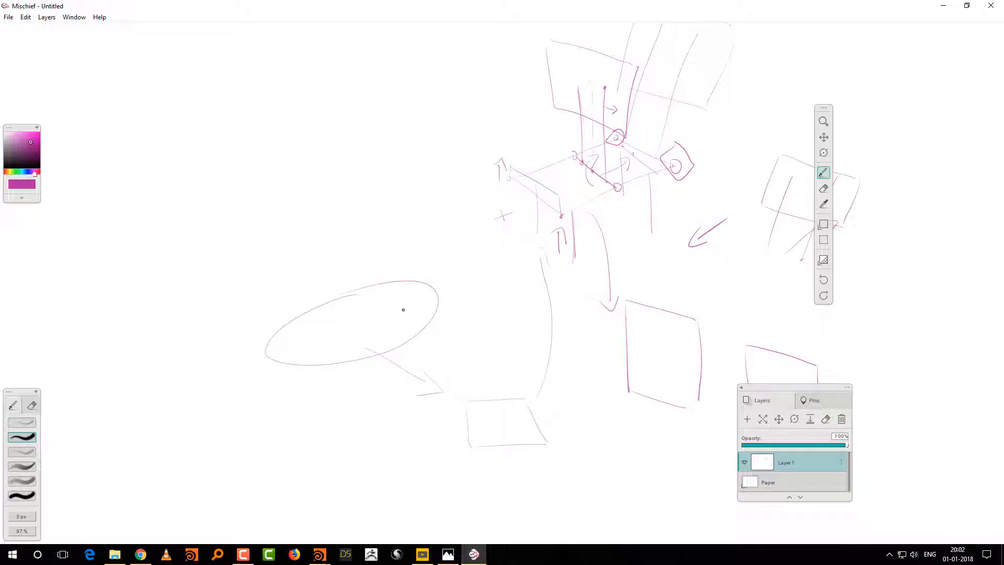
Step: Sketch curved arrows from the ellipse to the chair's backrest and seat, draw a loop around the four-sided outline, and return to Houdini
mouse_move(411, 285)
left_mouse_down()
mouse_move(502, 170)
mouse_move(423, 219)
mouse_move(523, 78)
left_mouse_up()
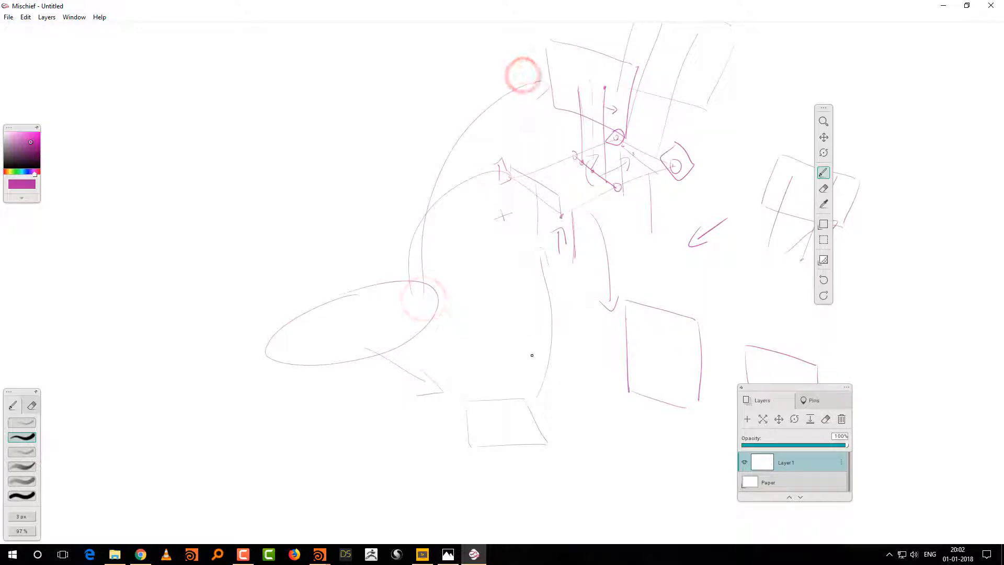
mouse_move(468, 393)
left_mouse_down()
mouse_move(591, 410)
mouse_move(466, 393)
left_mouse_up()
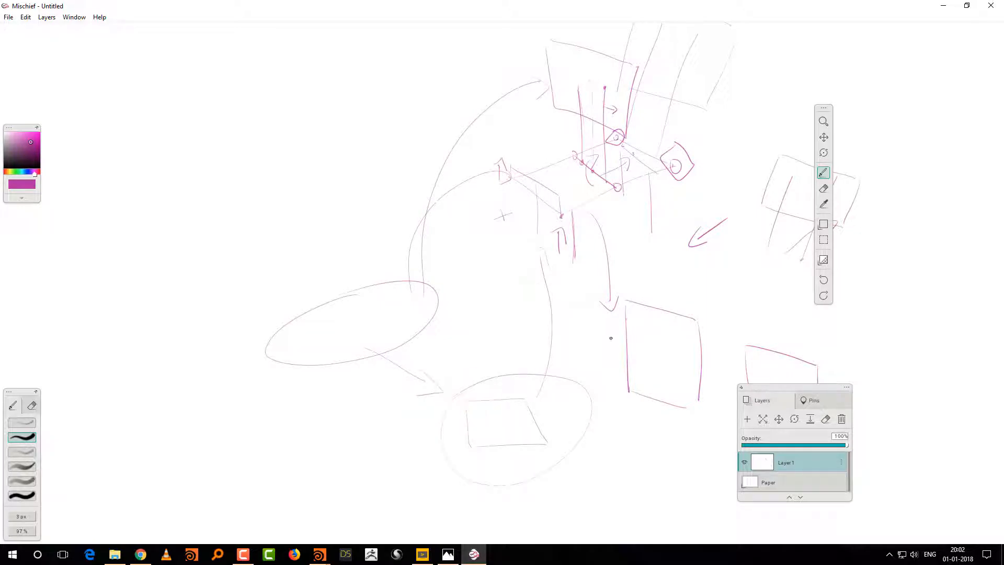
left_click(944, 5)
Step: Select the circle1 node and set its primitive type to NURBS Curve
middle_click_drag(892, 343, 850, 367)
left_click(776, 348)
left_click(776, 349)
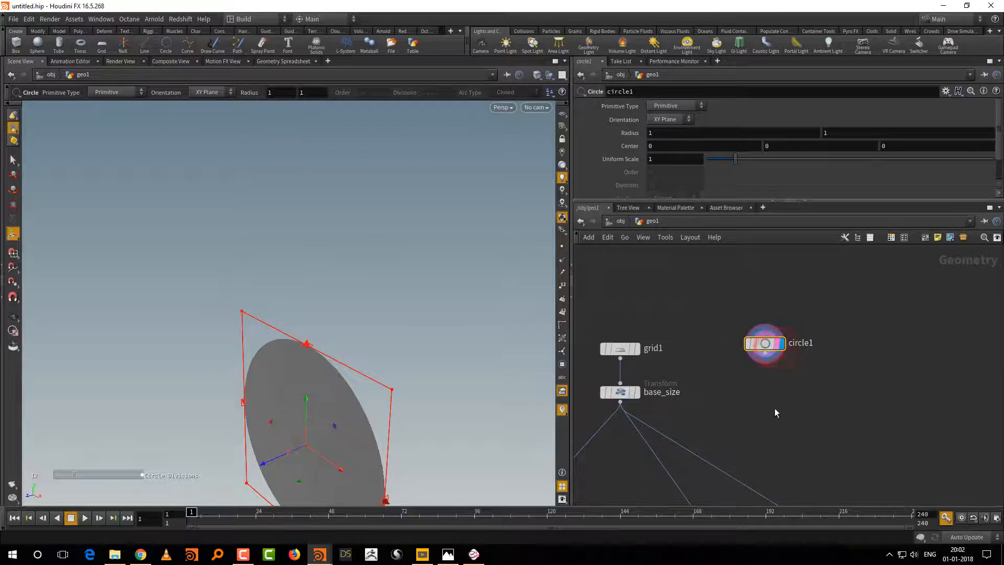
middle_click_drag(778, 414, 778, 409)
left_click(669, 109)
left_click(671, 126)
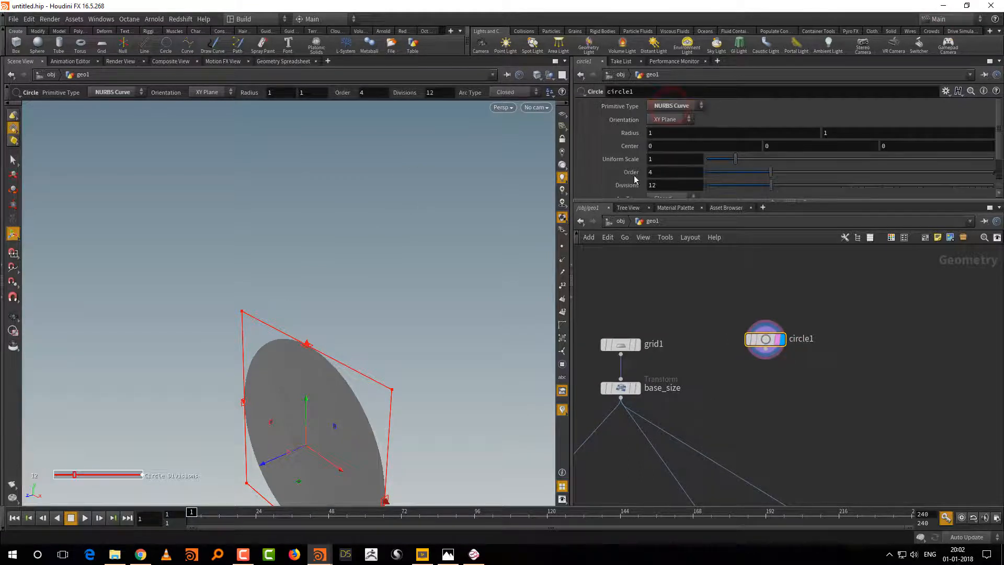
Step: Frame the circle in the viewport and turn on the display of its points
right_click_drag(412, 372, 406, 412, "alt")
middle_click_drag(406, 413, 387, 381, "alt")
right_click_drag(388, 381, 422, 341, "alt")
left_click_drag(415, 343, 440, 297, "alt")
key("space+g")
right_click_drag(418, 357, 402, 372)
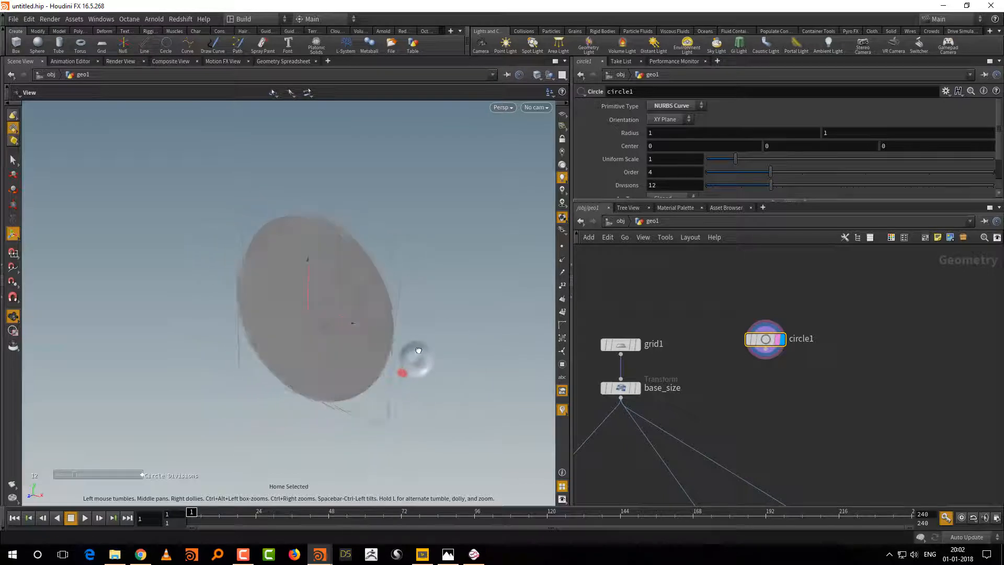
left_click_drag(402, 372, 396, 368)
key("Return")
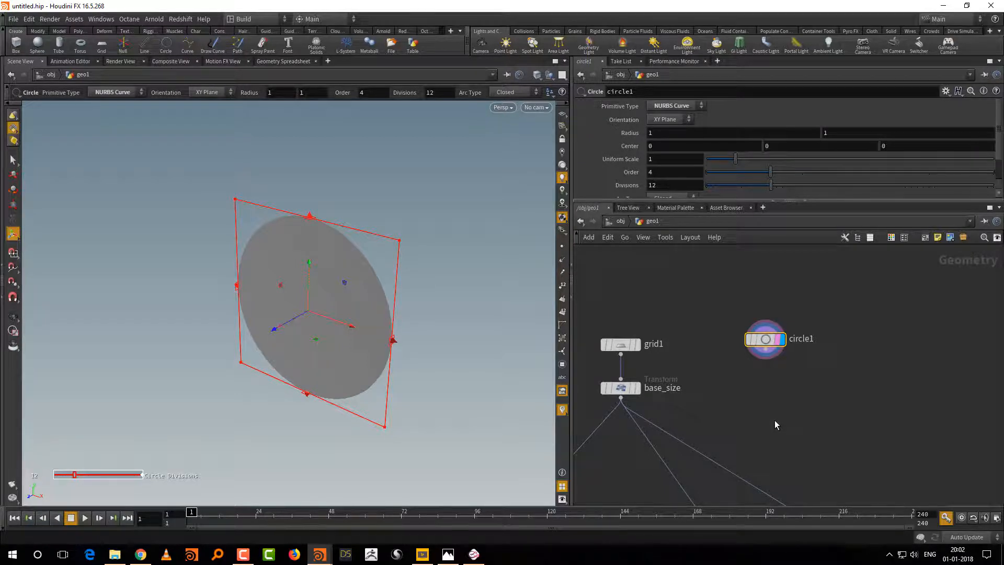
left_click(560, 250)
scroll(762, 421, "up", 2)
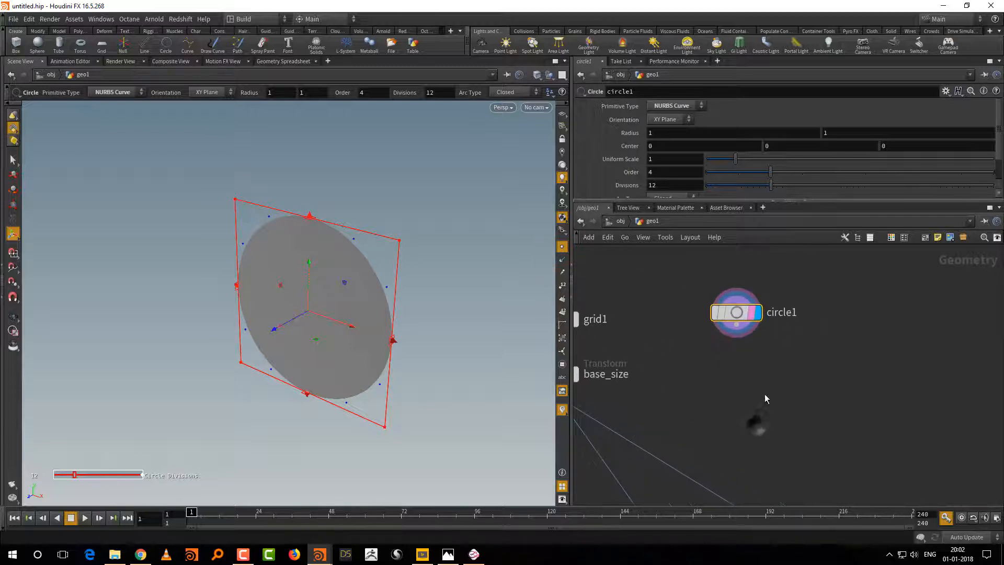
Step: Try the Polygon primitive type on circle1 with 4 divisions
left_click(673, 106)
left_click(675, 127)
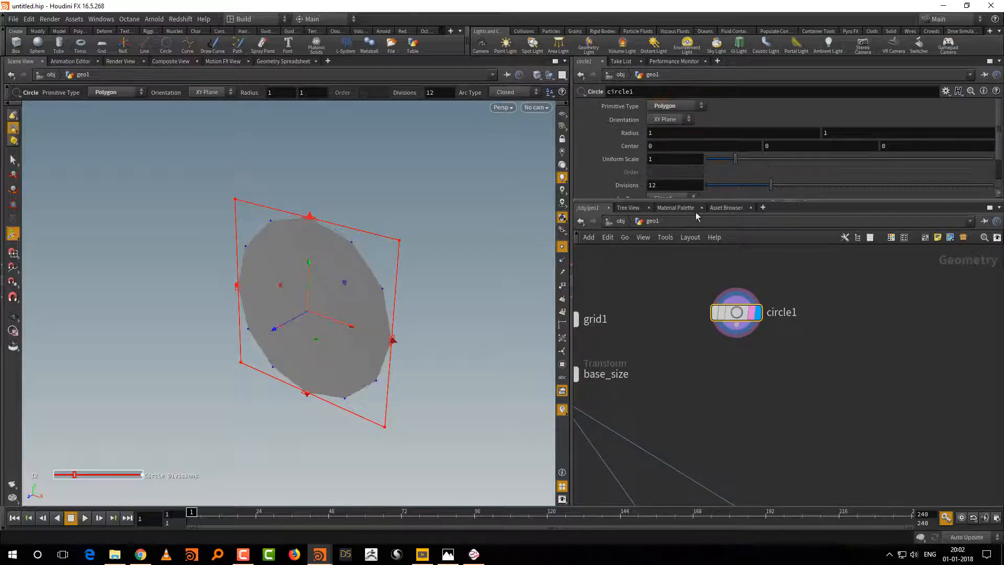
left_click_drag(692, 201, 691, 233)
left_click_drag(720, 187, 728, 189)
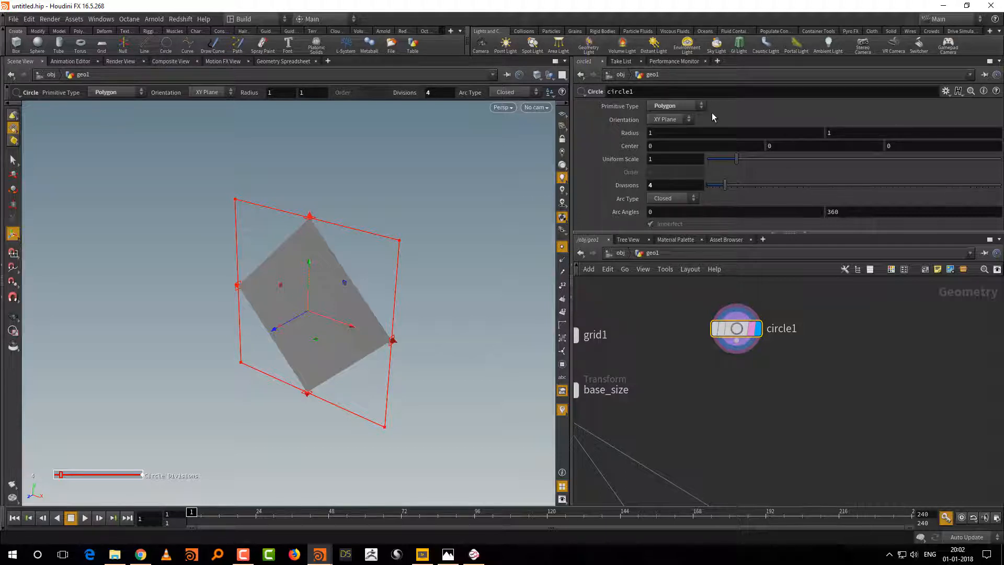
Step: Return circle1 to the NURBS Curve primitive type and set its divisions to 12
left_click(682, 106)
left_click(683, 137)
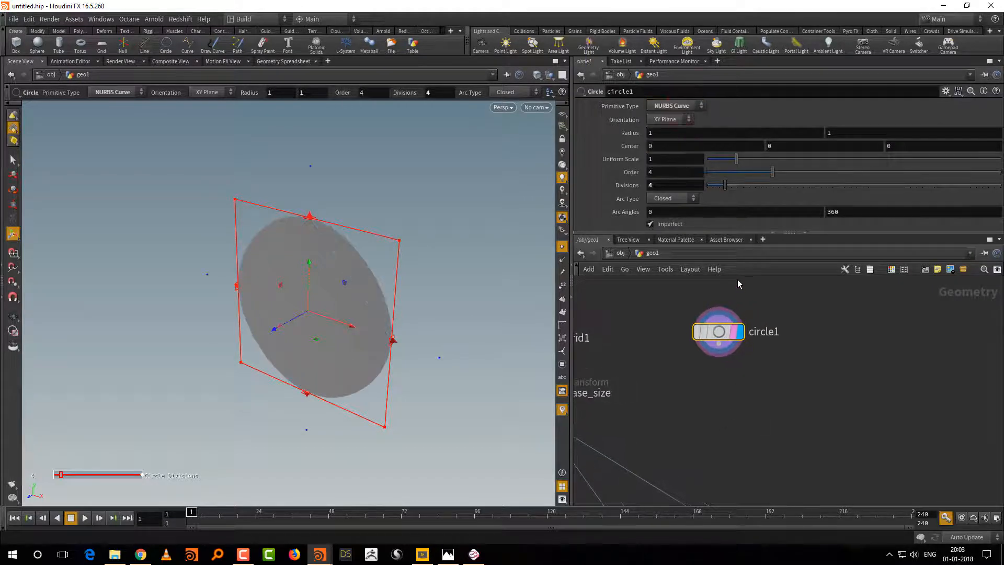
left_click_drag(764, 188, 768, 187)
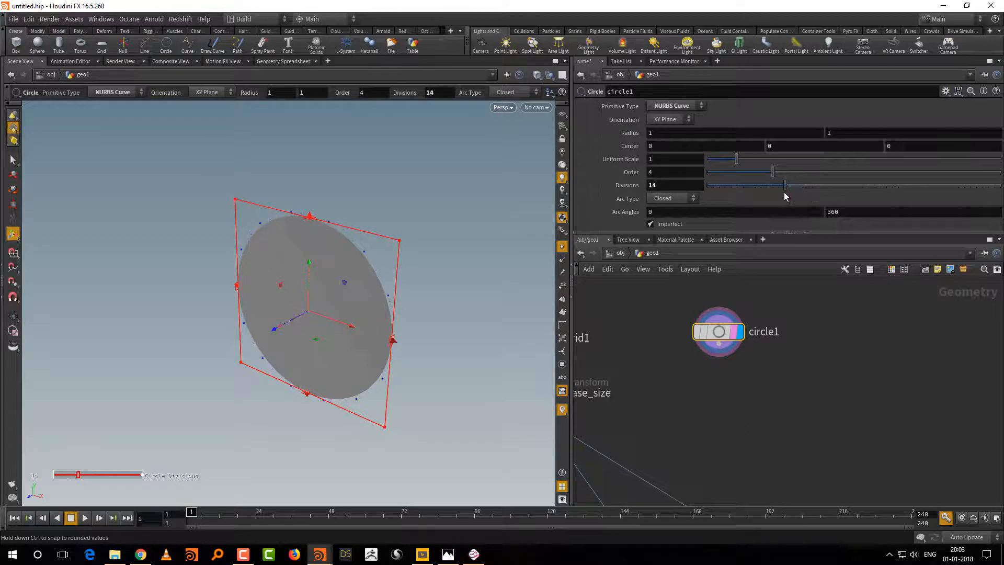
left_click_drag(776, 193, 773, 192)
Step: Add a Resample node beneath circle1 and display its result
key("Tab")
mouse_move(742, 415)
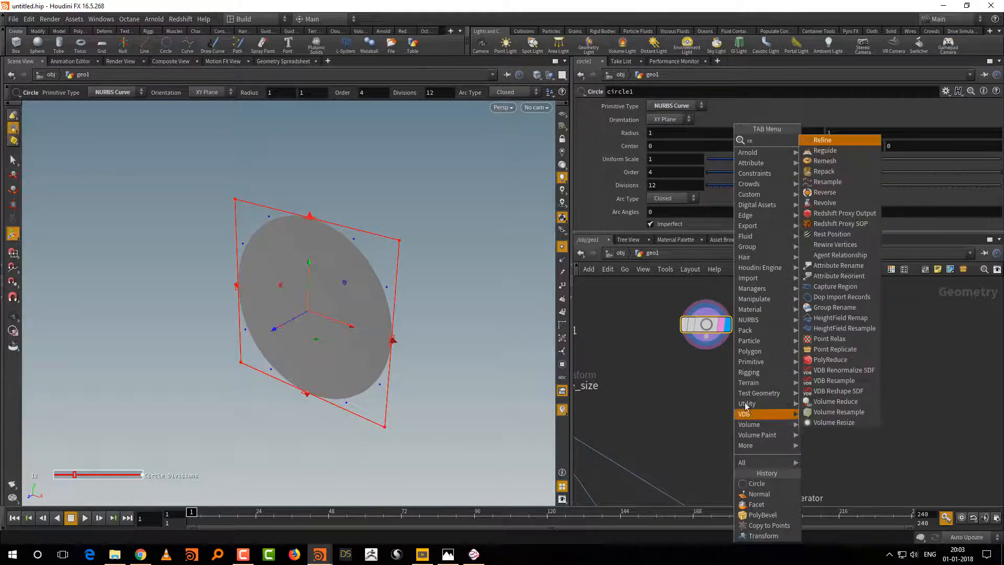
left_click(855, 181)
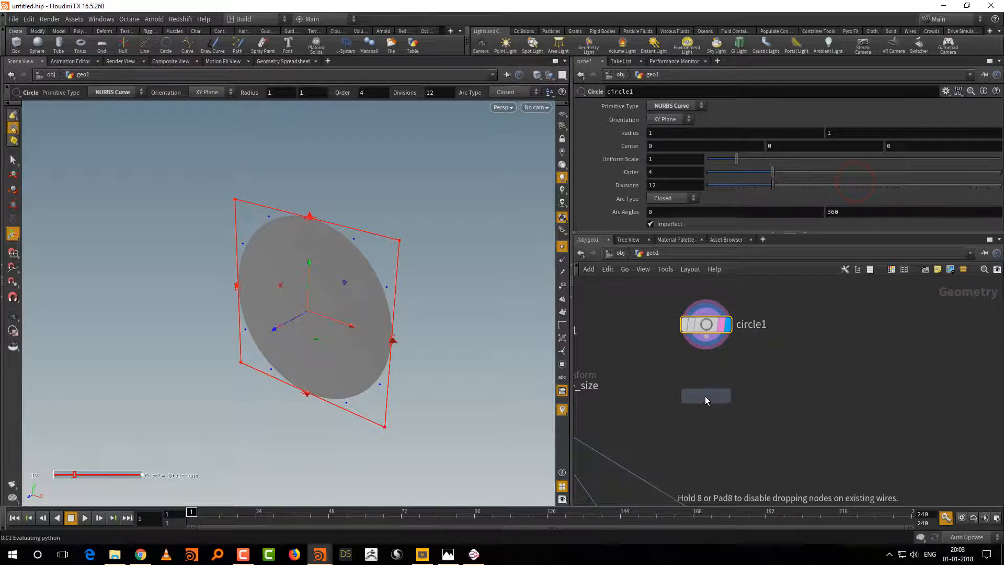
left_click(705, 396)
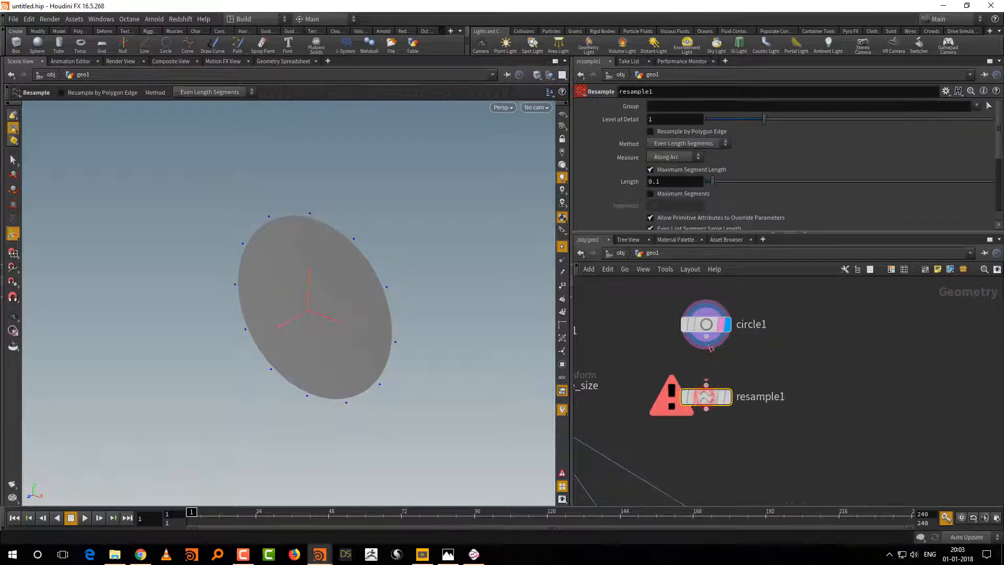
left_click(725, 397)
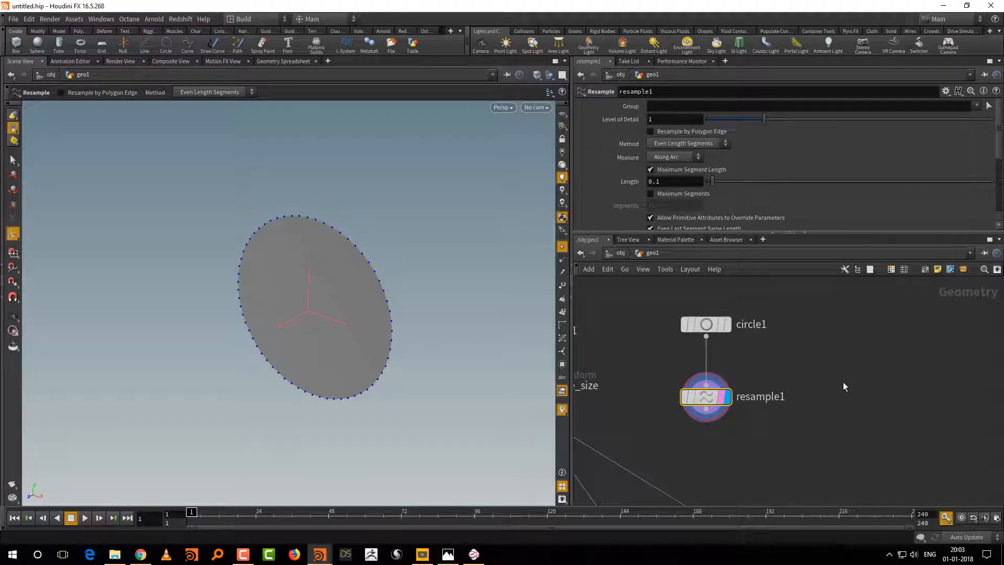
middle_click_drag(817, 370, 821, 397)
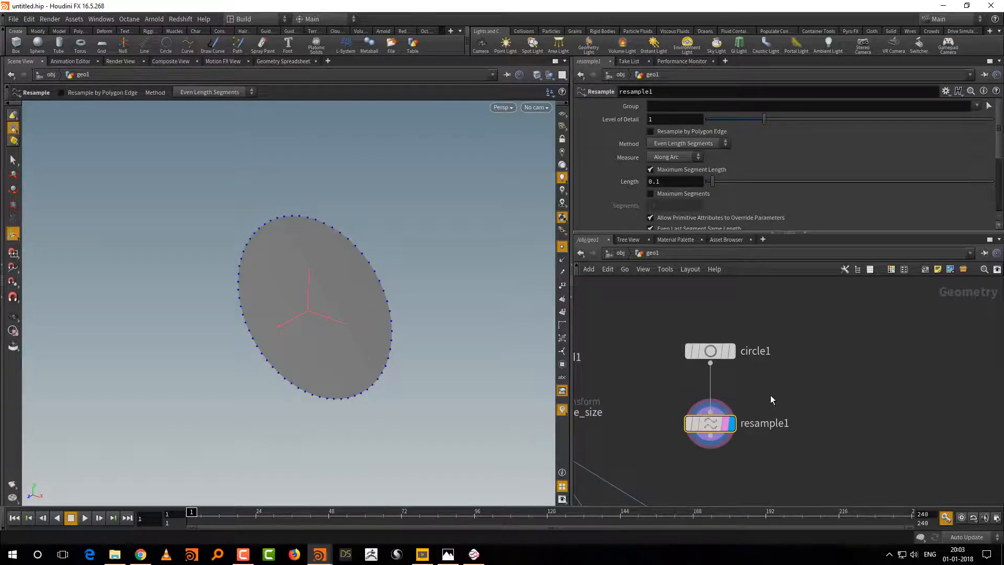
Step: Set the maximum segment length of resample1 to 0.055
left_click_drag(825, 233, 827, 276)
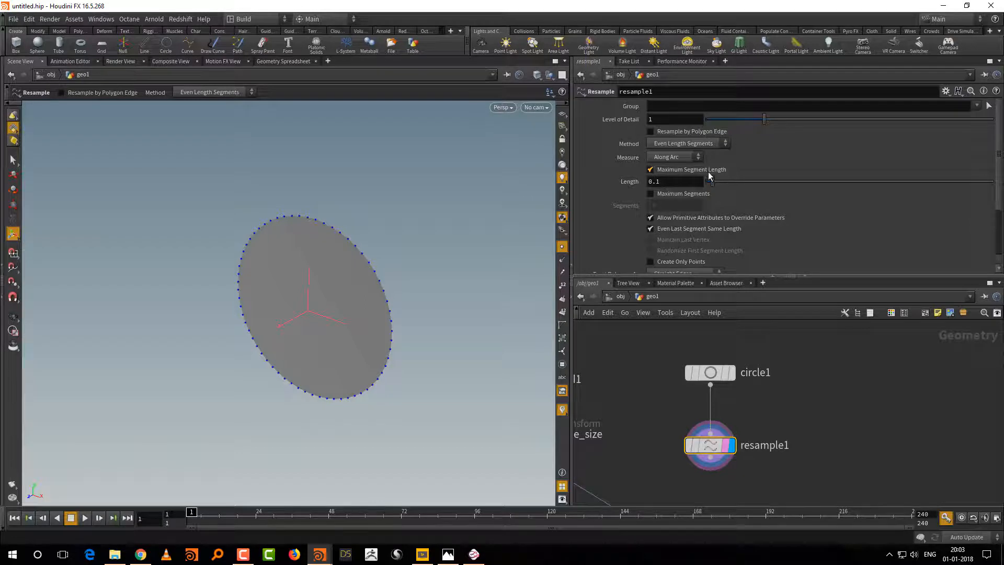
right_click_drag(417, 343, 441, 296, "alt")
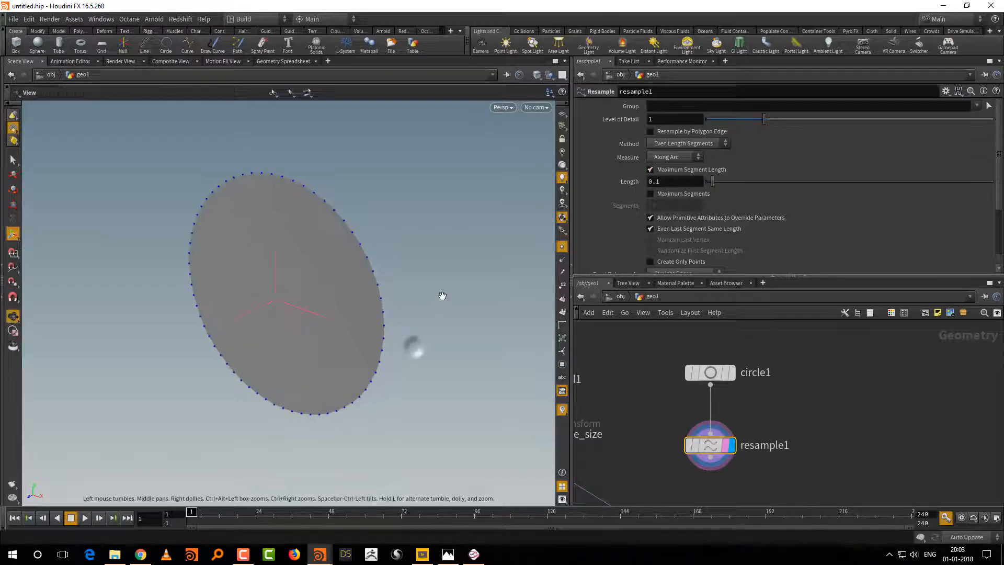
middle_click_drag(442, 295, 454, 307, "alt")
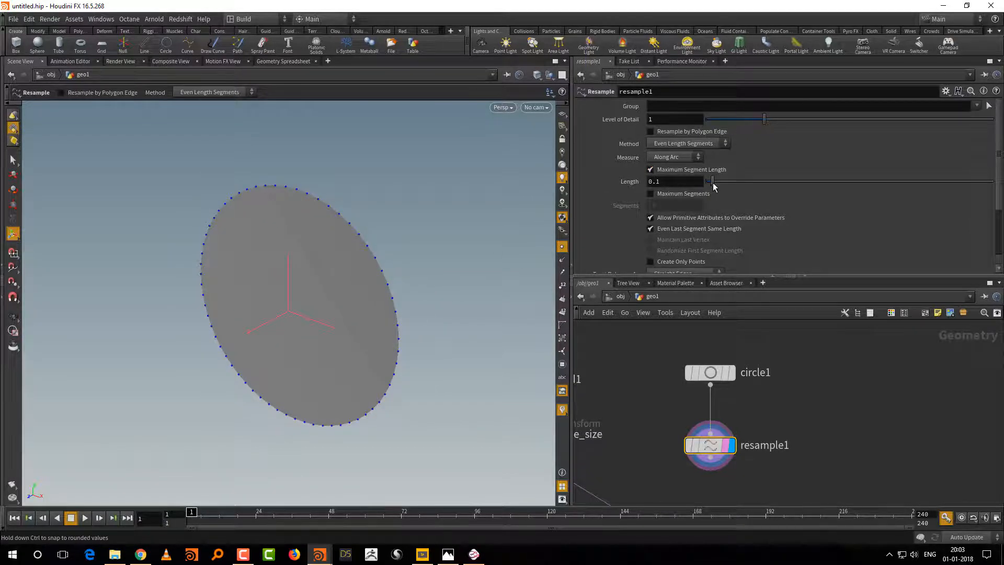
left_click_drag(715, 187, 710, 189)
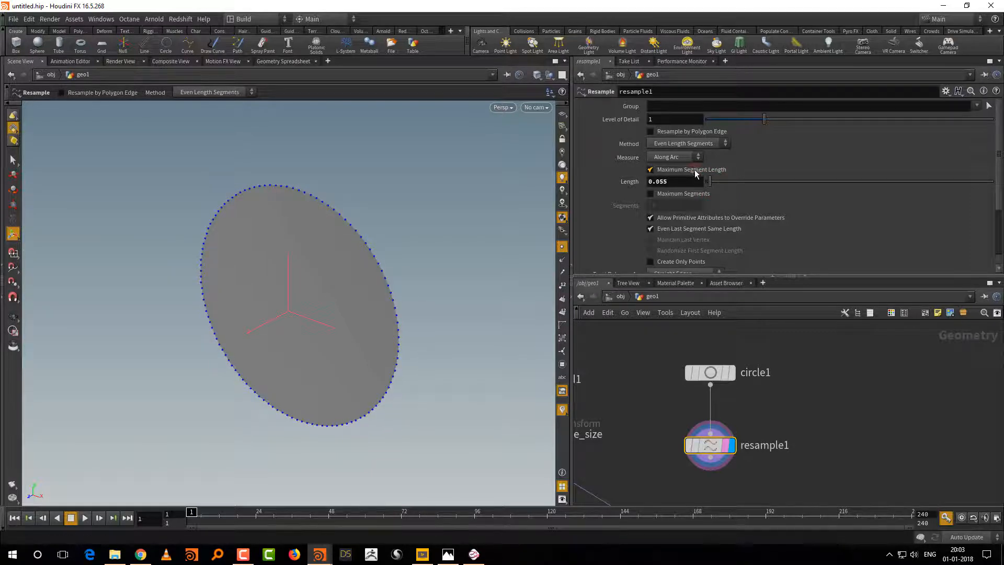
Step: Switch resample1 from Maximum Segment Length to Maximum Segments, check its point count, and set Segments to 4
left_click(695, 169)
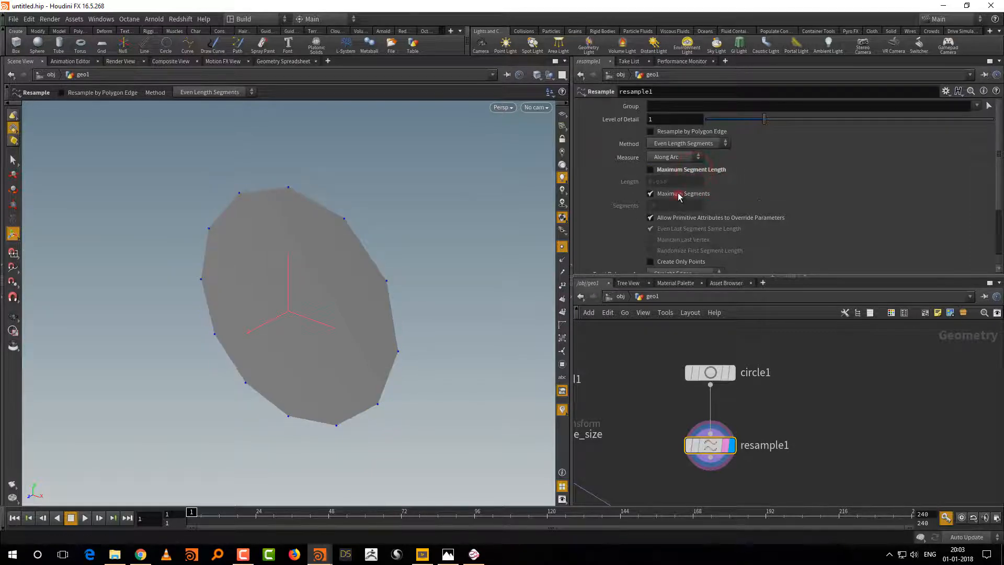
left_click(678, 193)
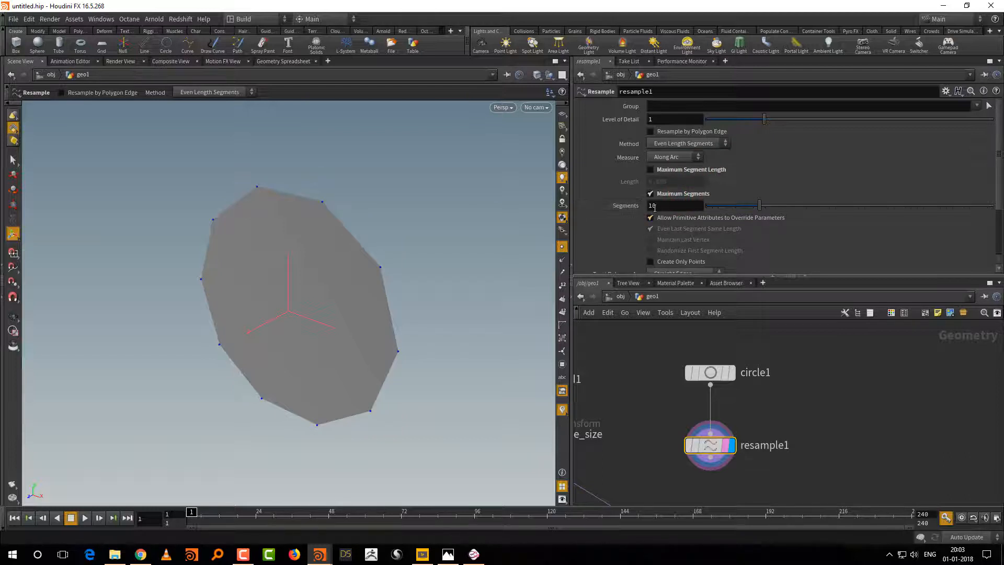
left_click(672, 445)
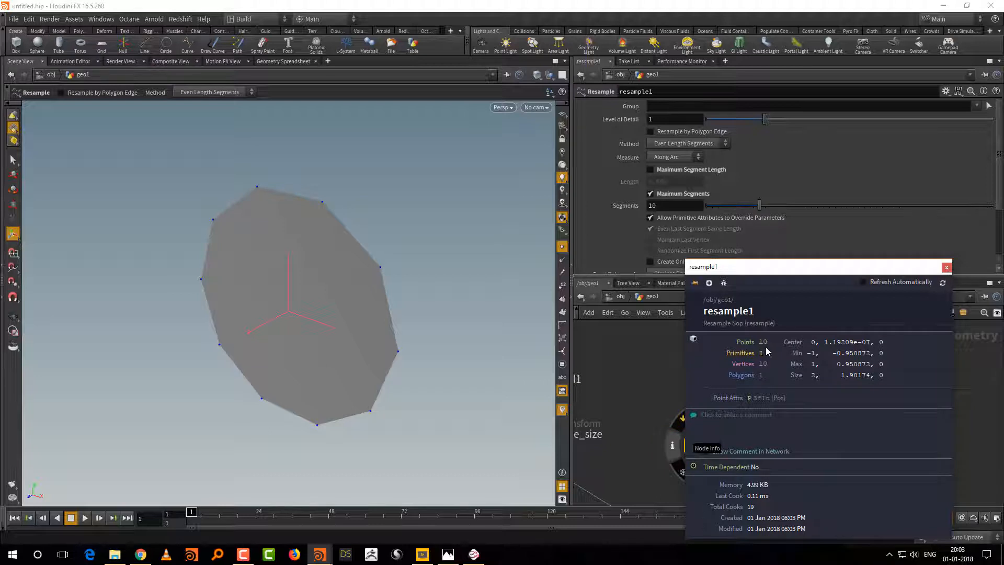
left_click(723, 206)
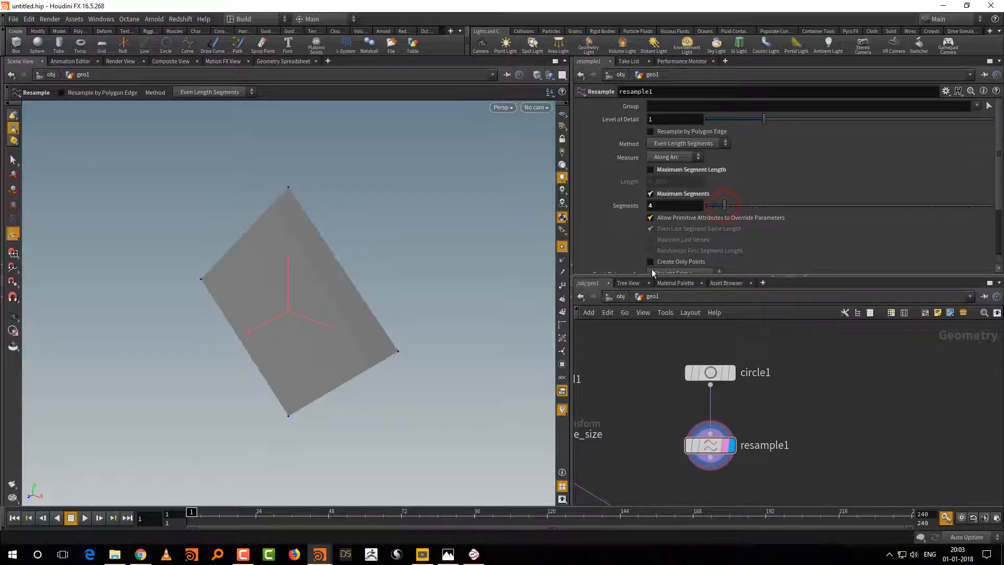
Step: Display circle1 and set its orientation to ZX Plane
middle_click_drag(770, 391, 772, 434)
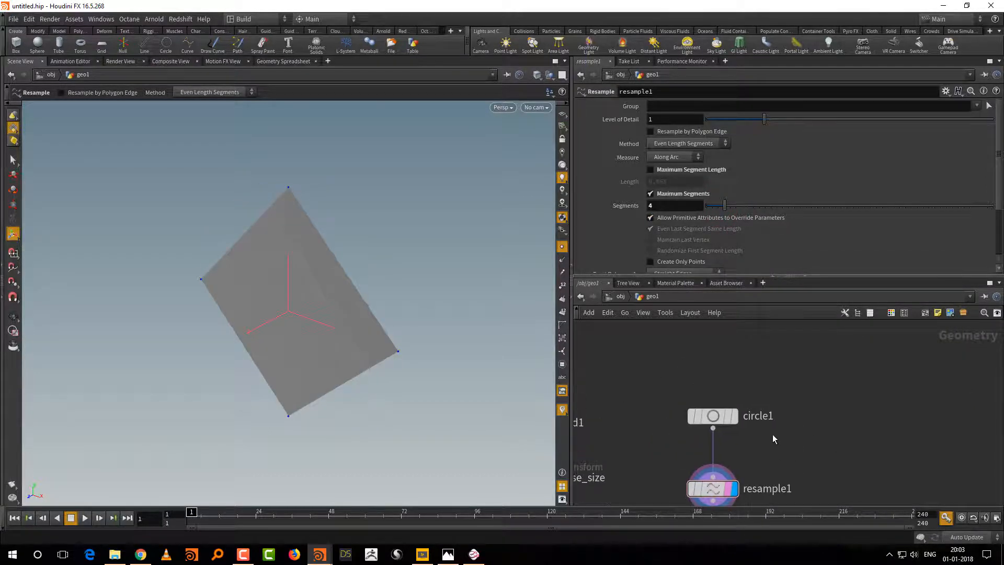
left_click_drag(715, 415, 716, 385)
left_click(733, 385)
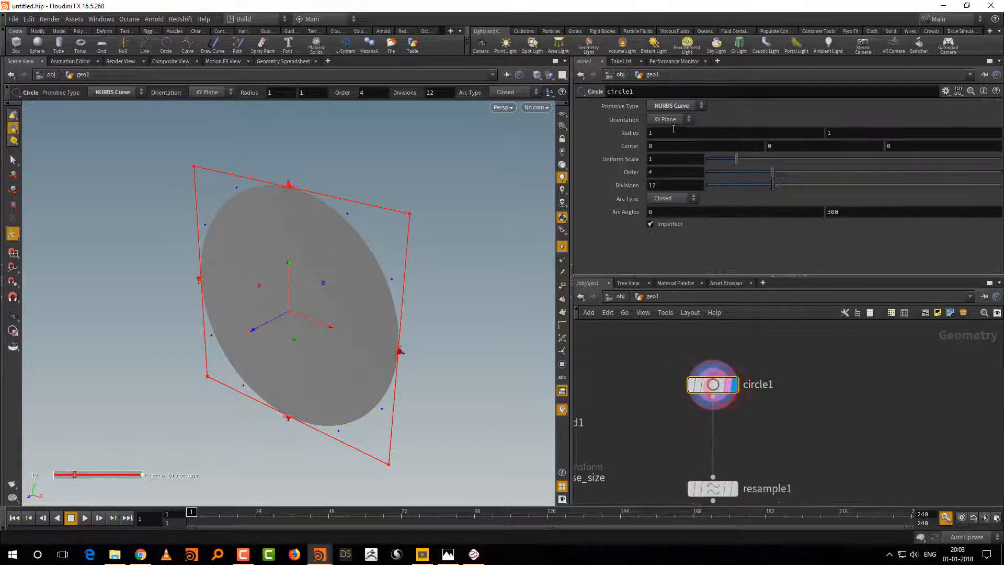
left_click(670, 119)
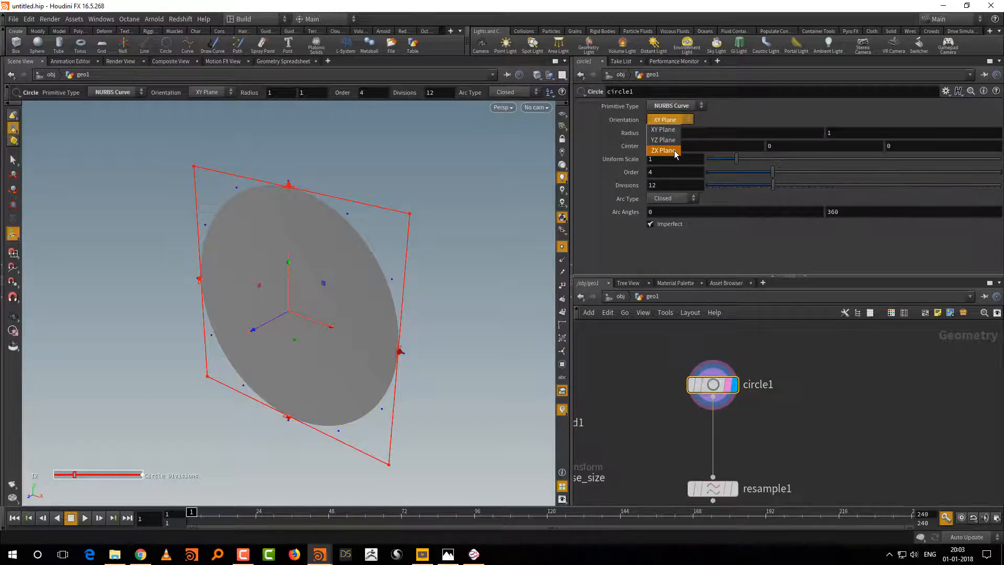
left_click(663, 150)
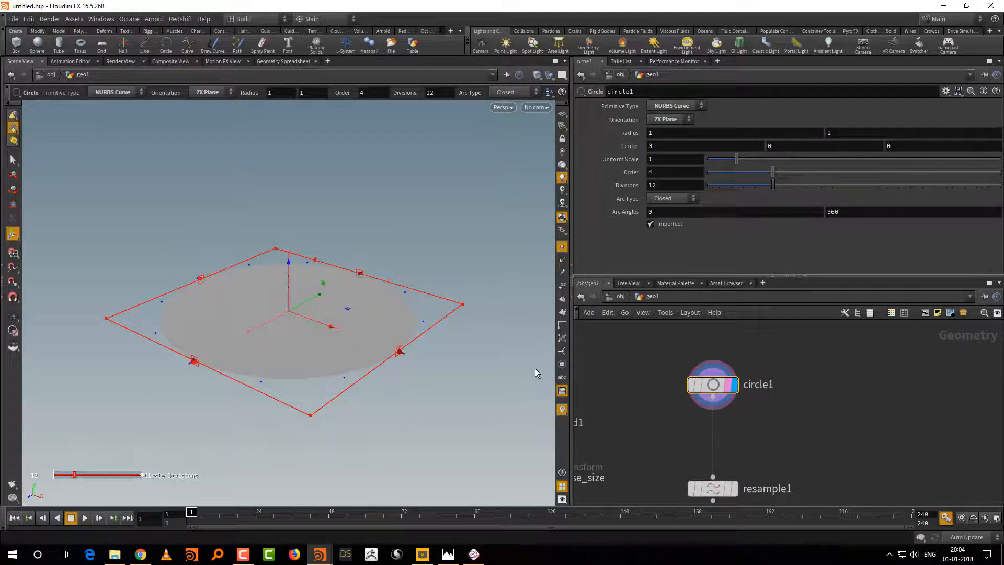
Step: Display resample1, move it closer to circle1, and turn on point normals in the viewport
left_click_drag(690, 276, 680, 250)
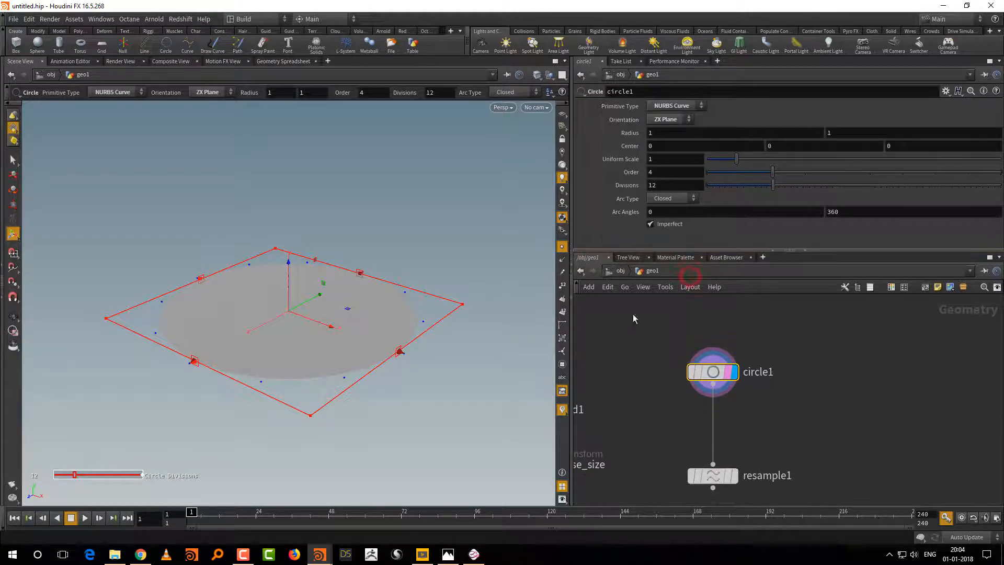
left_click(563, 262)
left_click(562, 261)
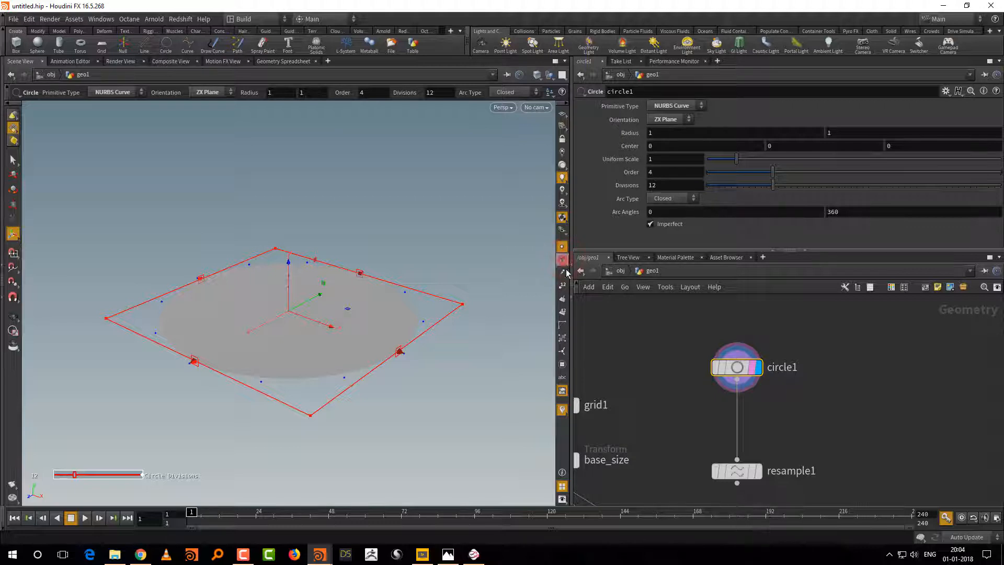
left_click(760, 473)
left_click_drag(746, 476, 747, 456)
left_click(562, 260)
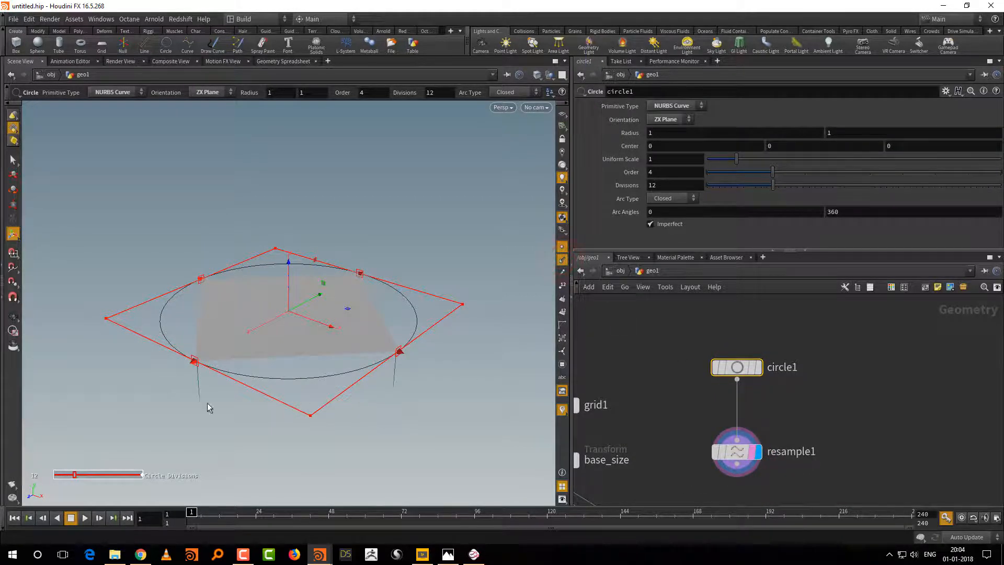
Step: Display grid1 to compare its point normals with those of resample1, and return the display to resample1
middle_click_drag(601, 368, 721, 358)
left_click(696, 397)
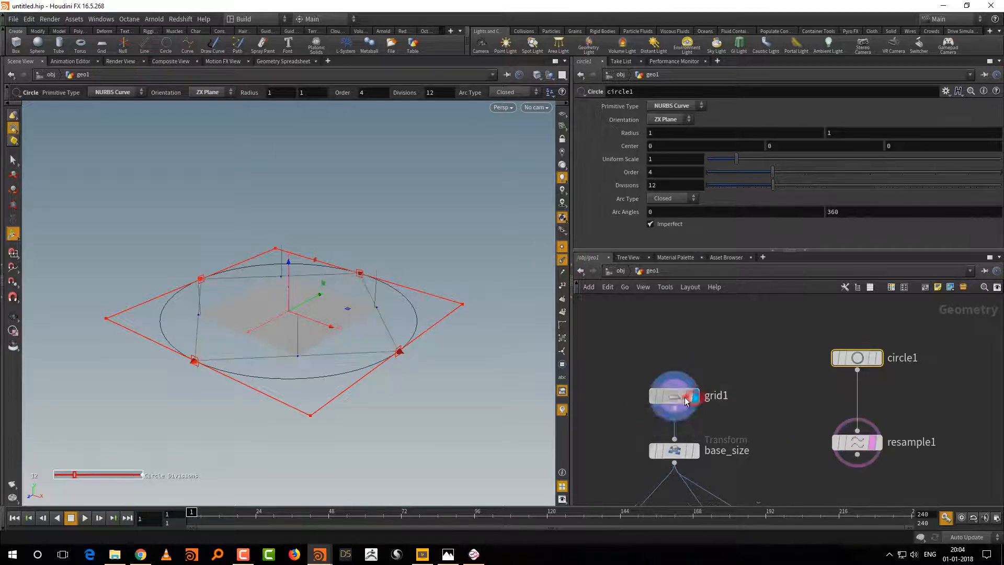
left_click(684, 397)
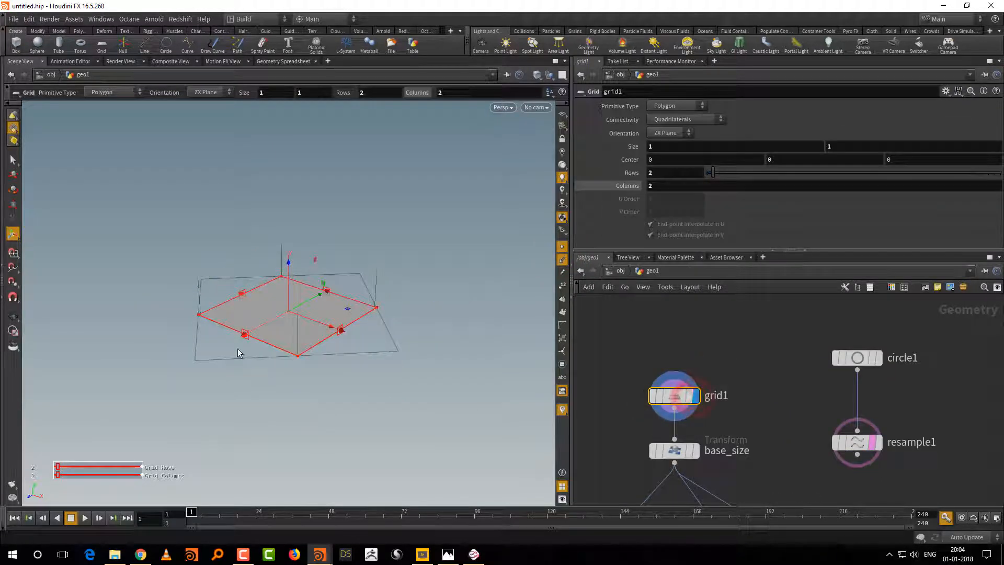
left_click(689, 396)
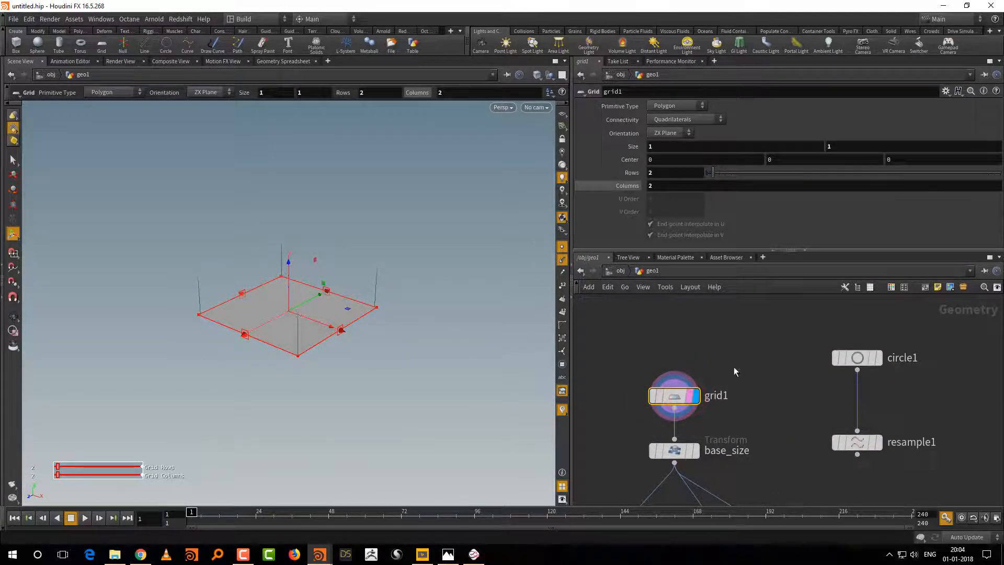
left_click(878, 442)
left_click(857, 442)
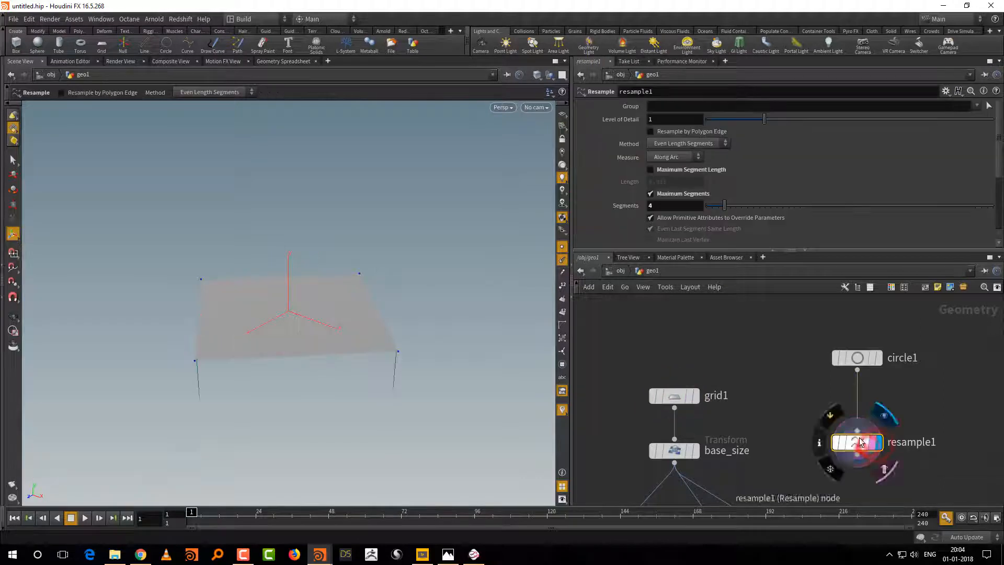
Step: Turn off the point and point normal display, and move resample1 closer beneath circle1
left_click(562, 246)
left_click(562, 260)
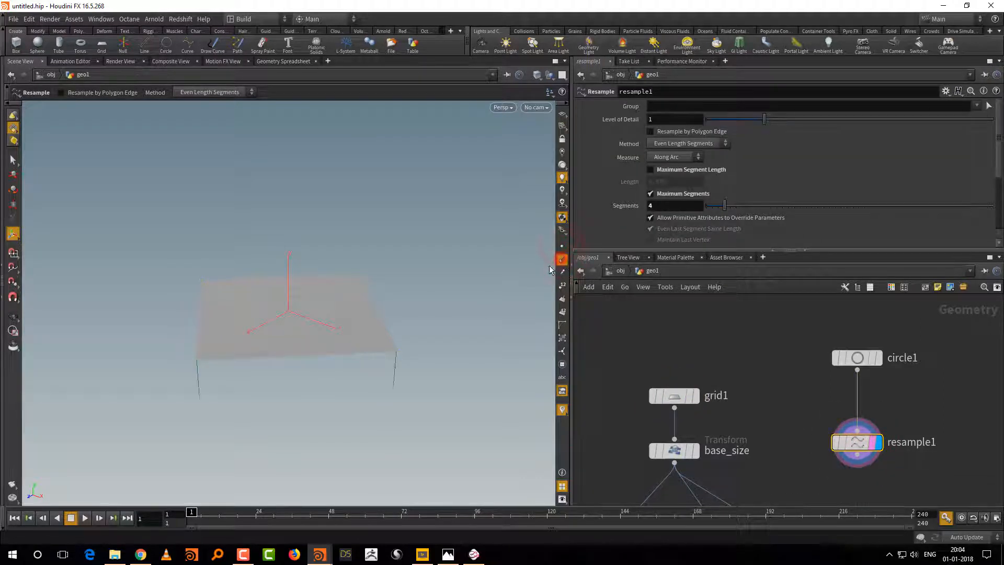
left_click(562, 259)
middle_click_drag(865, 418, 826, 407)
left_click_drag(824, 432, 824, 400)
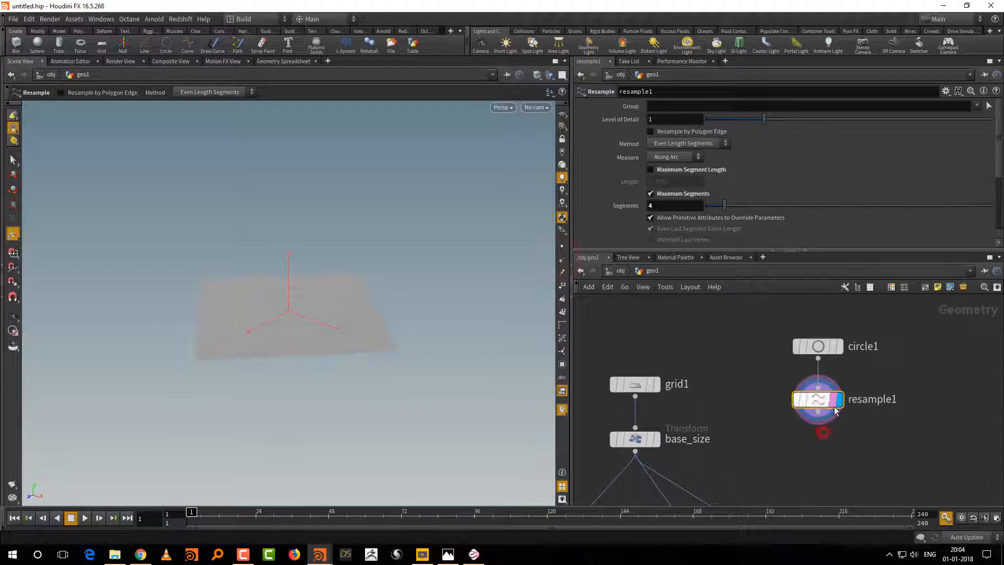
Step: Add a Reverse node beneath resample1 and connect it to resample1's output
key("Tab")
type("rev")
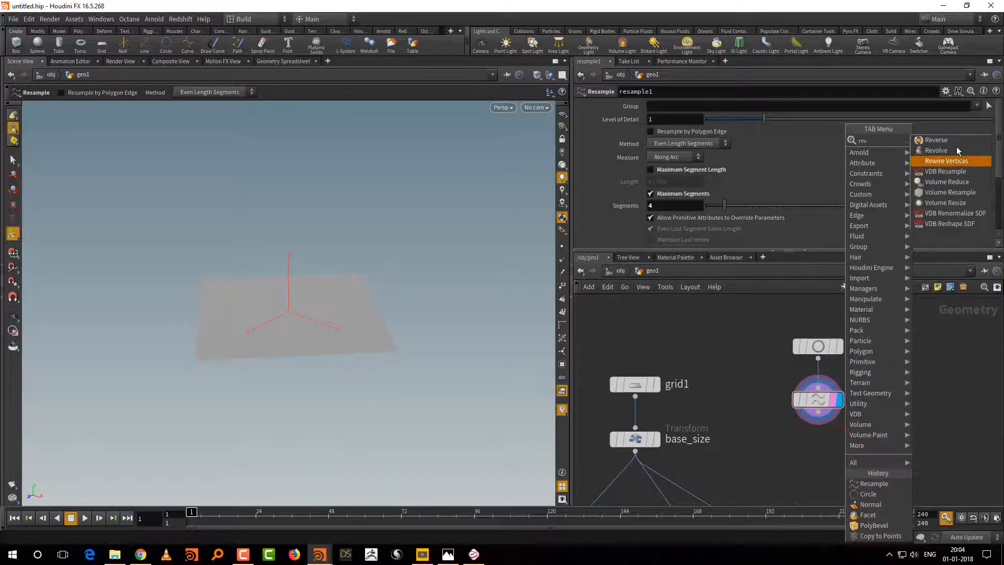
left_click(952, 141)
left_click(831, 448)
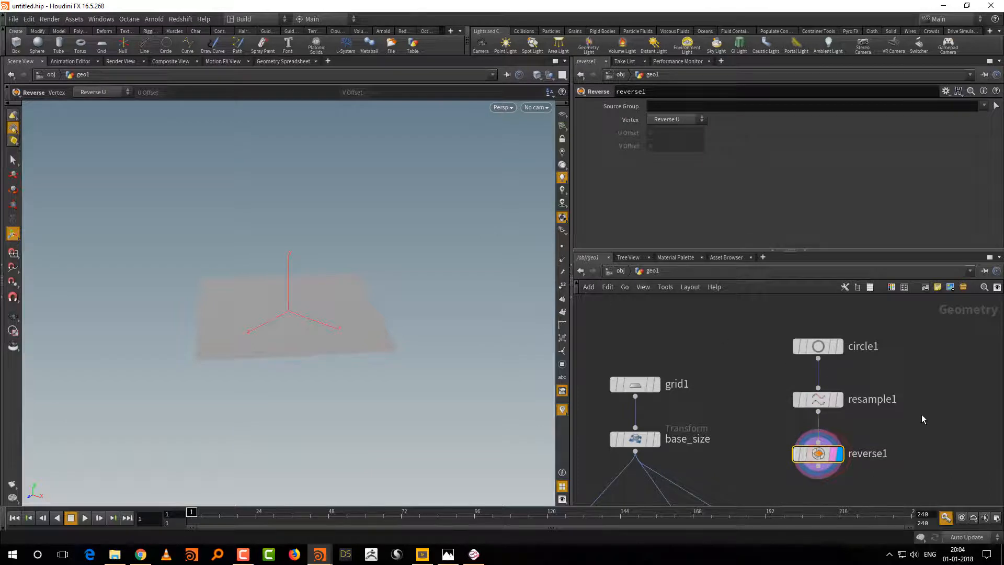
middle_click_drag(921, 430, 897, 419)
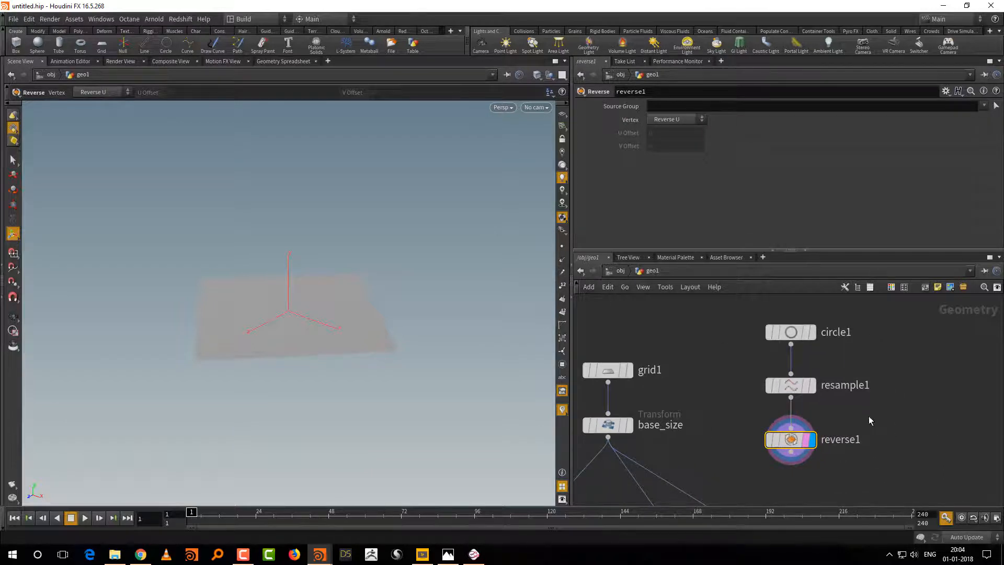
middle_click_drag(864, 414, 848, 441)
Step: Display and select resample1, turn on point display in the viewport, and examine its corner points
left_click(796, 412)
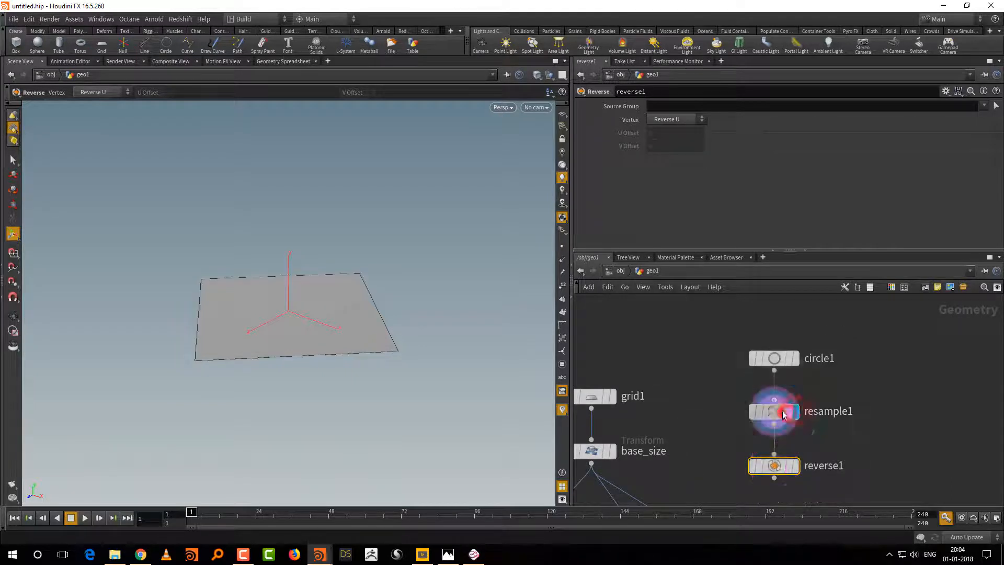
left_click(776, 411)
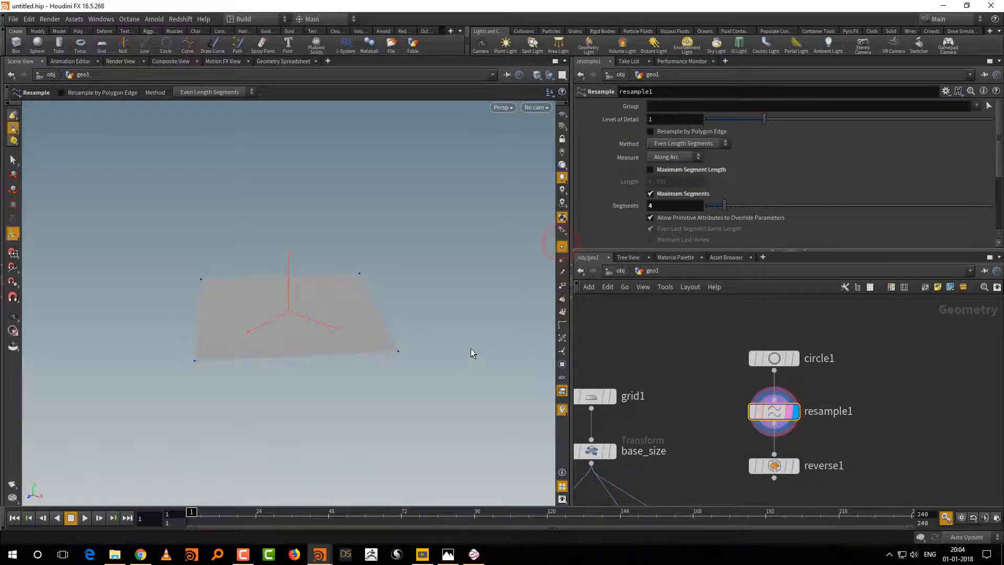
right_click_drag(467, 356, 437, 386, "alt")
middle_click_drag(437, 387, 387, 351, "alt")
right_click_drag(387, 359, 385, 367, "alt")
left_click_drag(385, 368, 402, 393, "alt")
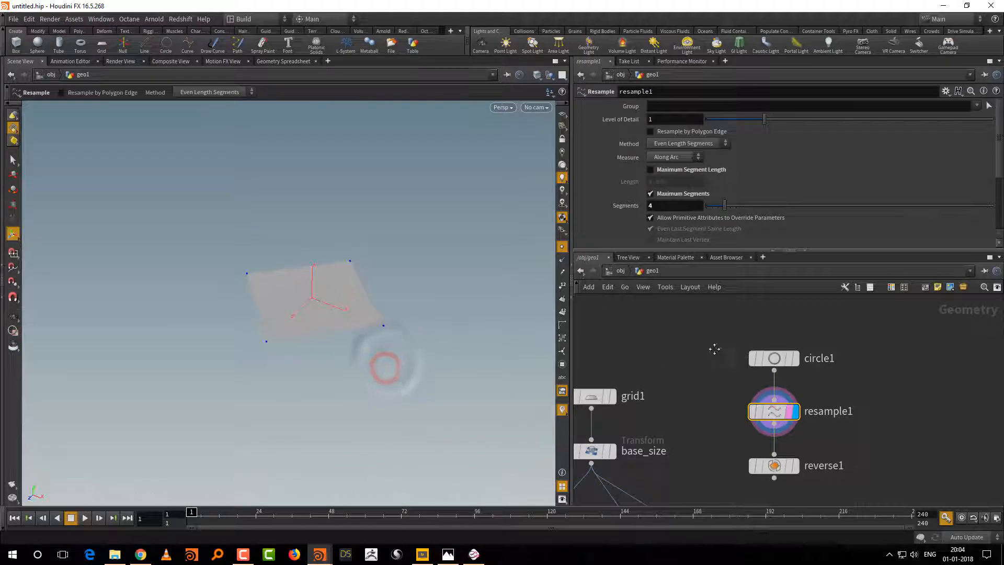
Step: Set the template flag on grid1 and turn on the viewport's reference grid to compare its orientation with resample1
middle_click_drag(715, 349, 755, 320)
left_click(647, 367)
left_click_drag(431, 403, 468, 403, "alt")
right_click_drag(445, 421, 474, 390, "alt")
left_click_drag(474, 390, 447, 403, "alt")
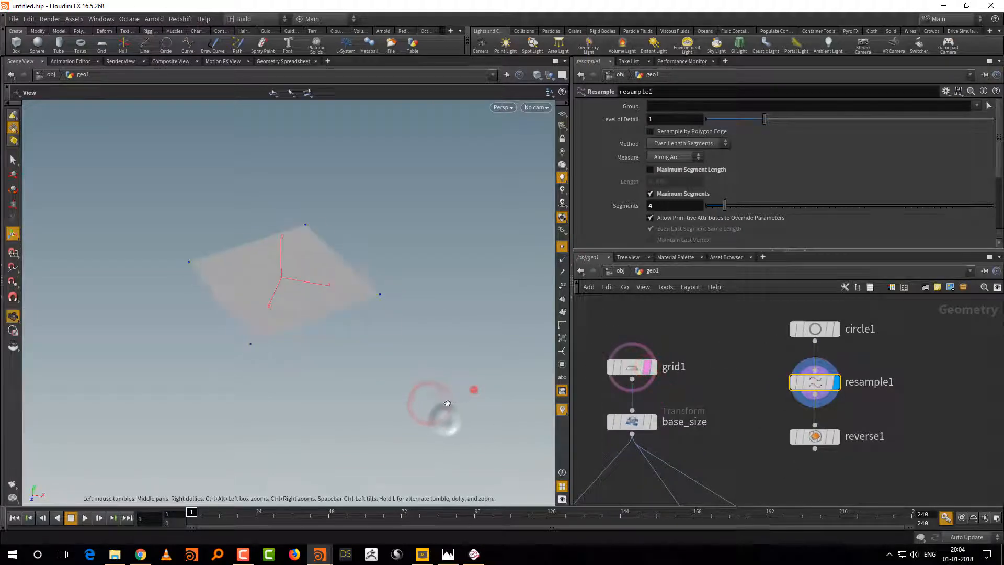
left_click(562, 114)
left_click_drag(427, 319, 451, 312)
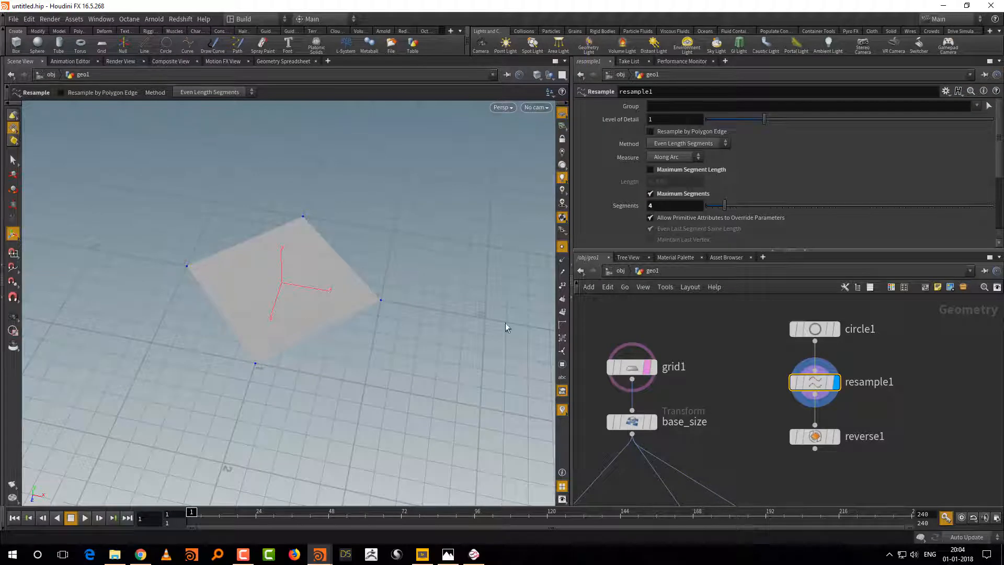
middle_click_drag(777, 393, 763, 346)
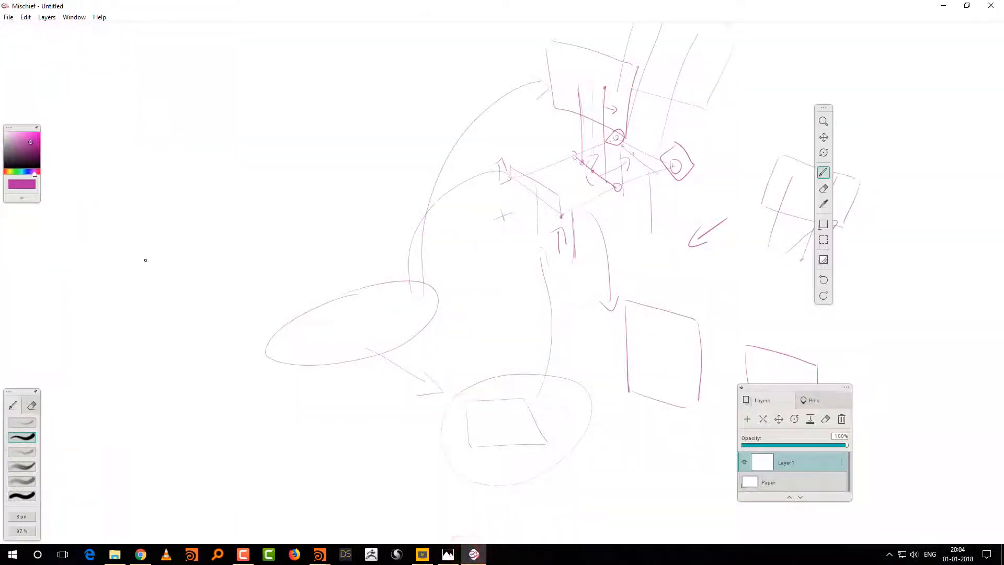
Step: Switch to Mischief, sketch a tilted square beside the ellipse, and mark four points on the ellipse's outline
mouse_move(137, 264)
left_mouse_down()
mouse_move(193, 228)
mouse_move(231, 249)
left_mouse_up()
left_click_drag(179, 289, 227, 244)
left_click(319, 308)
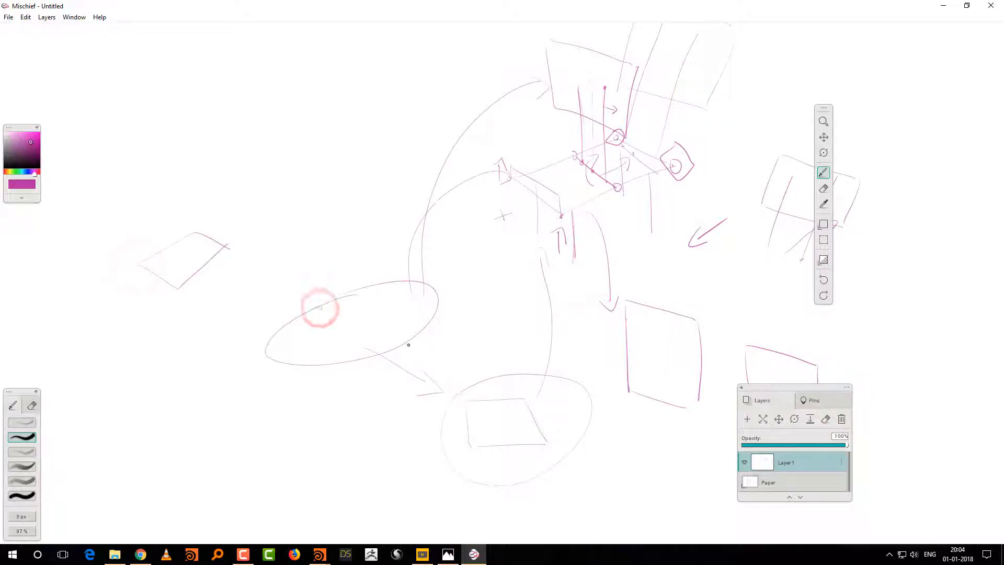
left_click(402, 342)
left_click(425, 283)
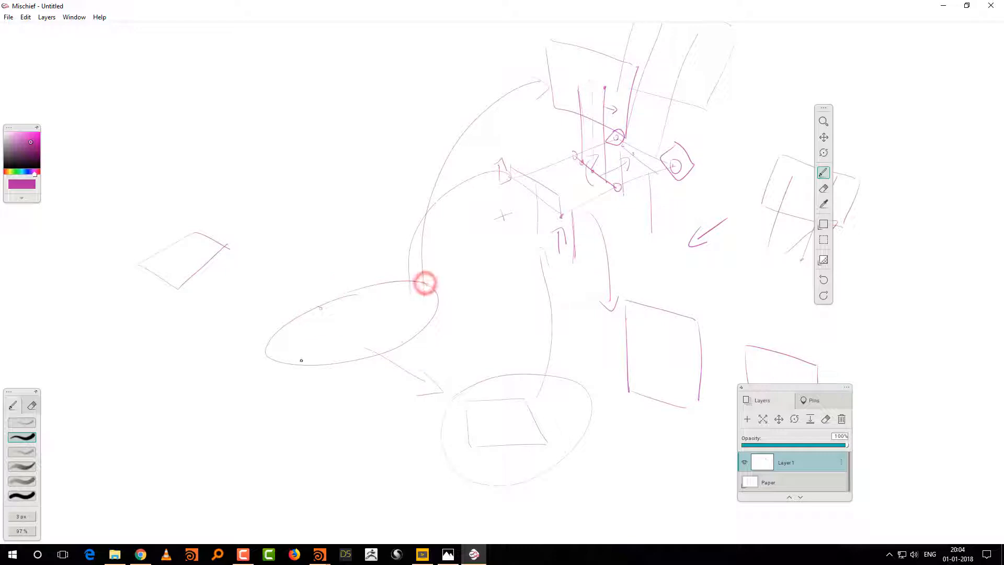
left_click(275, 356)
Step: Join the four points on the ellipse into a quadrilateral, add a short scribbled annotation beside it, and return to Houdini
left_click(318, 307)
left_click(425, 281)
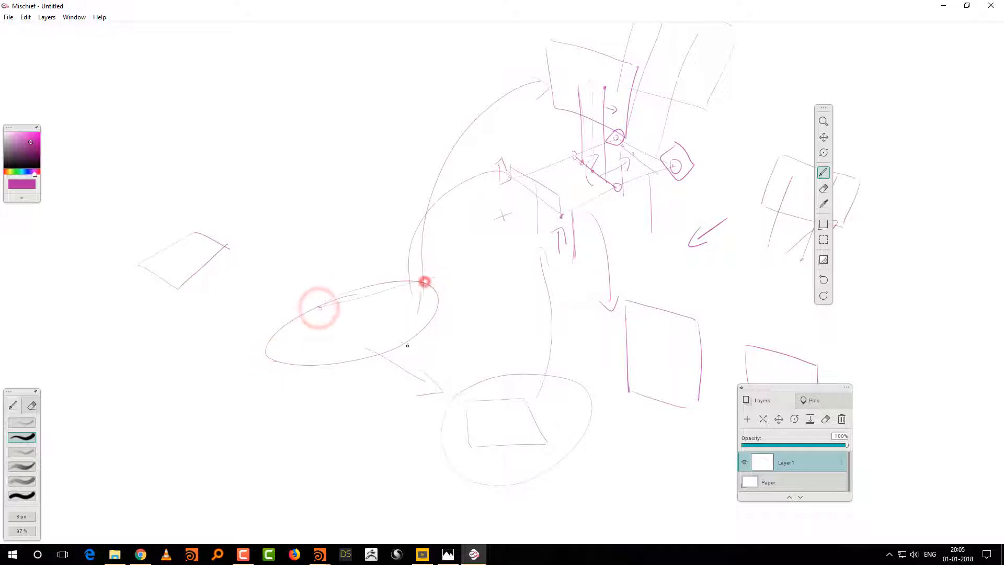
left_click(318, 308)
left_click(283, 360)
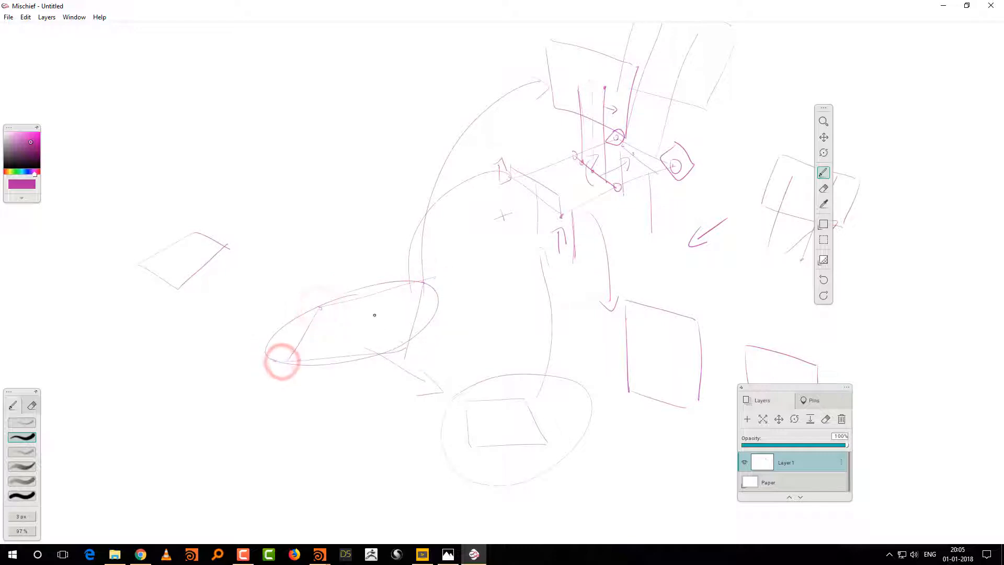
mouse_move(303, 301)
left_mouse_down()
mouse_move(273, 290)
mouse_move(272, 274)
mouse_move(259, 284)
left_mouse_up()
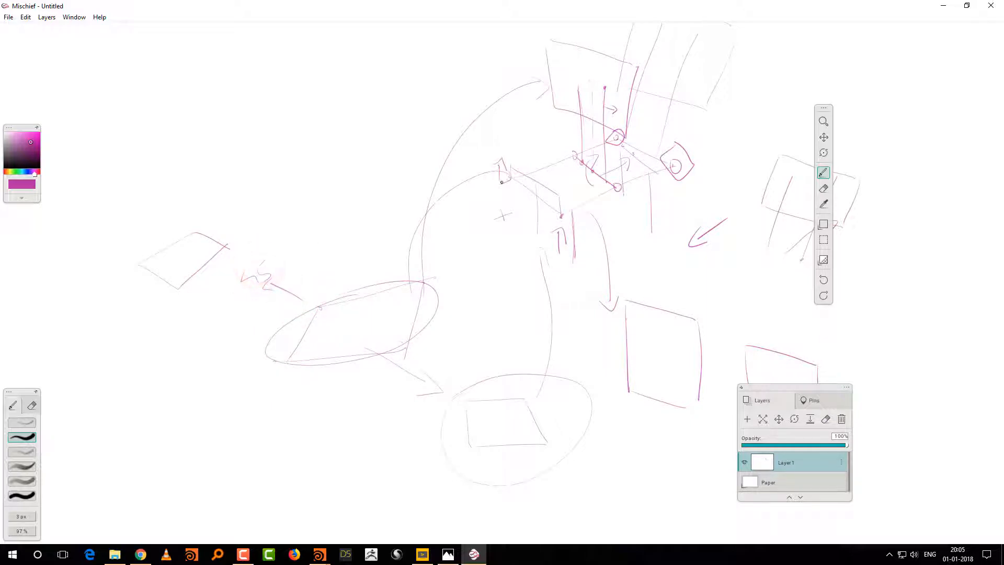
left_click(943, 5)
Step: Add a Transform node fed by reverse1, display it, and set its Y rotation to 45
key("Tab")
type("tr")
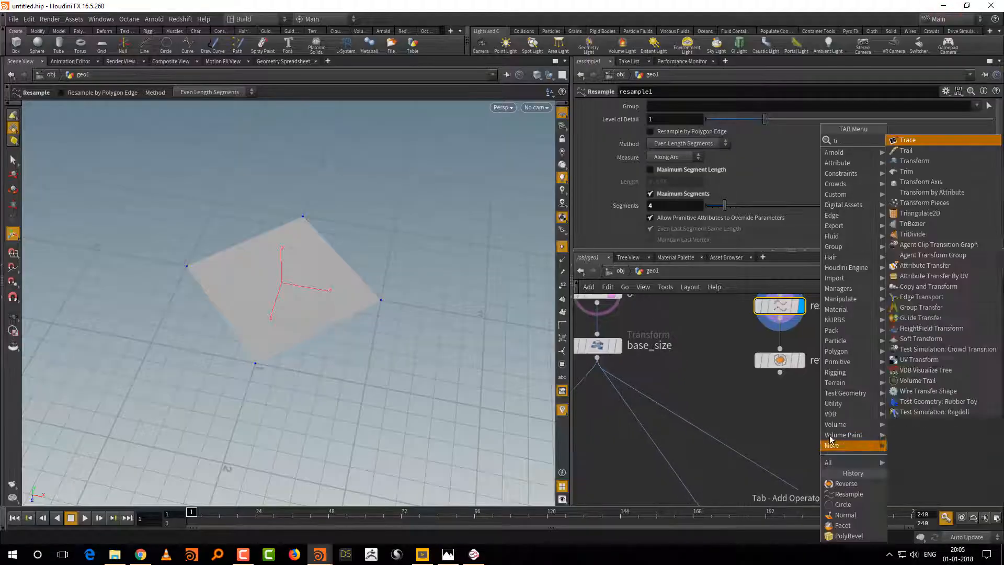
left_click(915, 161)
left_click(792, 420)
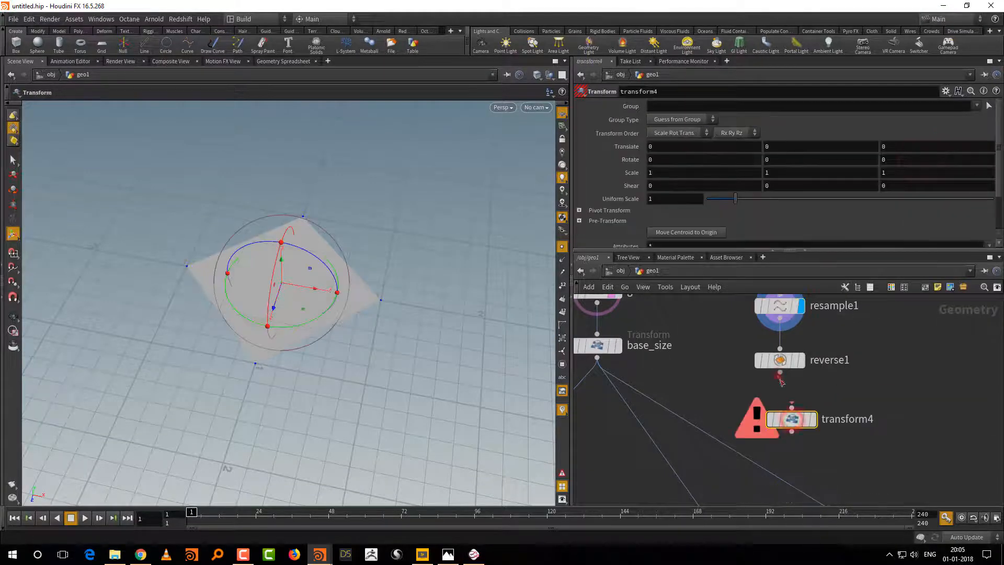
left_click(814, 421)
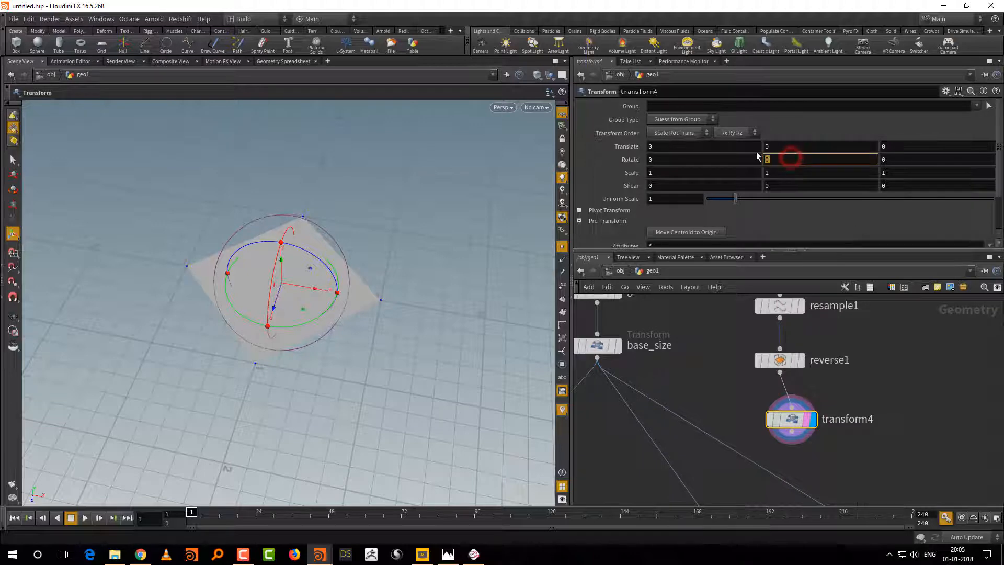
type("45")
key("Return")
Step: Set the template flag on base_size and compare its orientation with the rotated transform4 shape
middle_click_drag(701, 394, 738, 431)
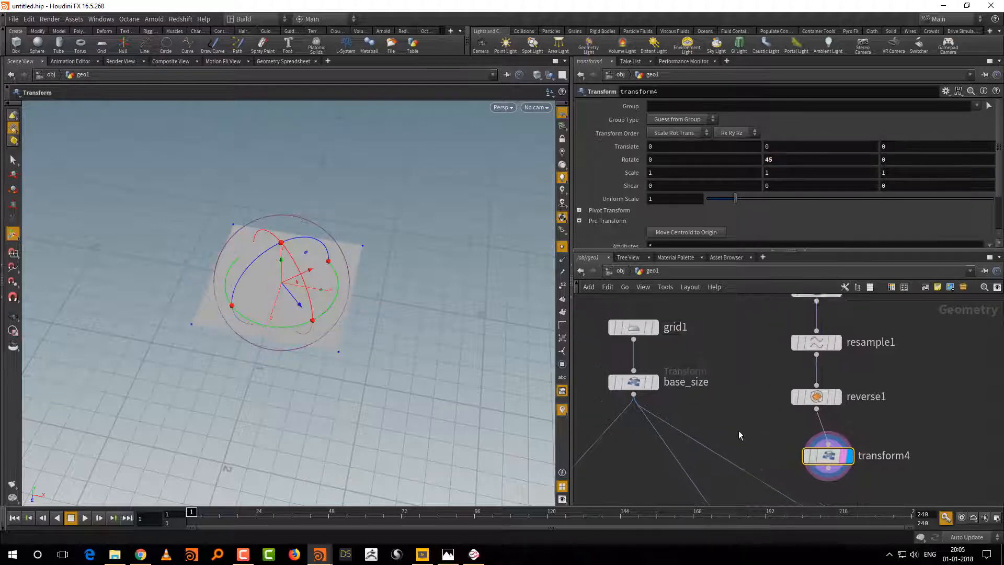
left_click(650, 384)
left_click_drag(428, 403, 369, 365, "alt")
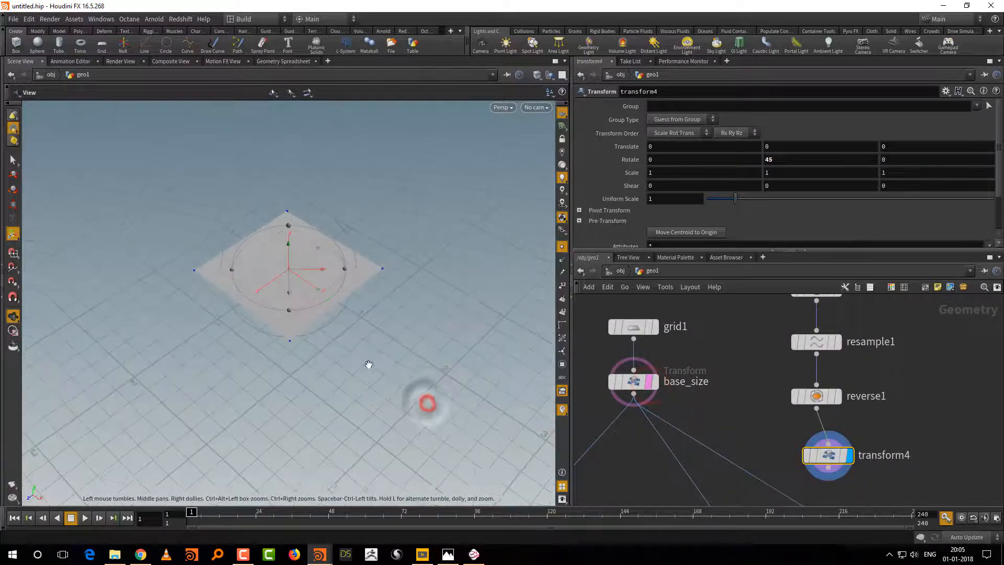
Step: Enlarge the network pane, lay out circle1, resample1, reverse1 and transform4 in a straight column, and move them away from the grid1 chain
left_click_drag(745, 251, 746, 193)
middle_click_drag(743, 291, 726, 333)
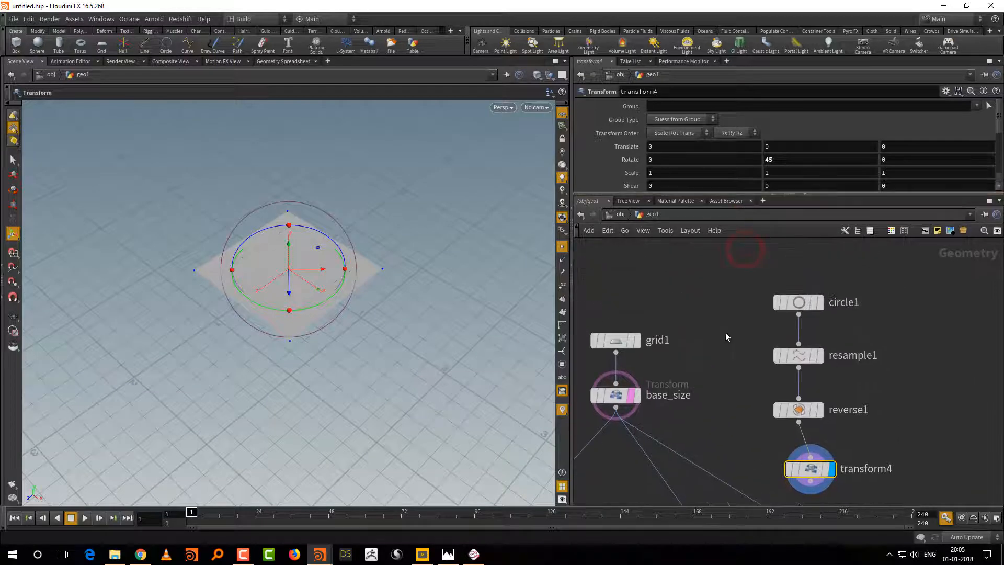
scroll(725, 337, "down", 3)
left_click_drag(854, 281, 769, 440)
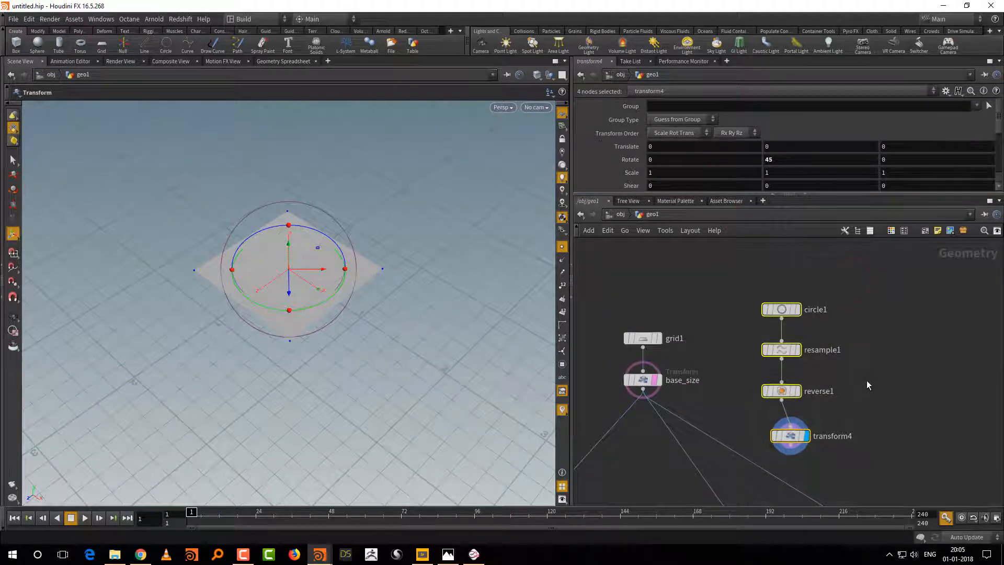
key("shift+l")
left_click_drag(794, 347, 837, 280)
left_click(847, 354)
middle_click_drag(806, 417, 853, 375)
scroll(827, 370, "down", 2)
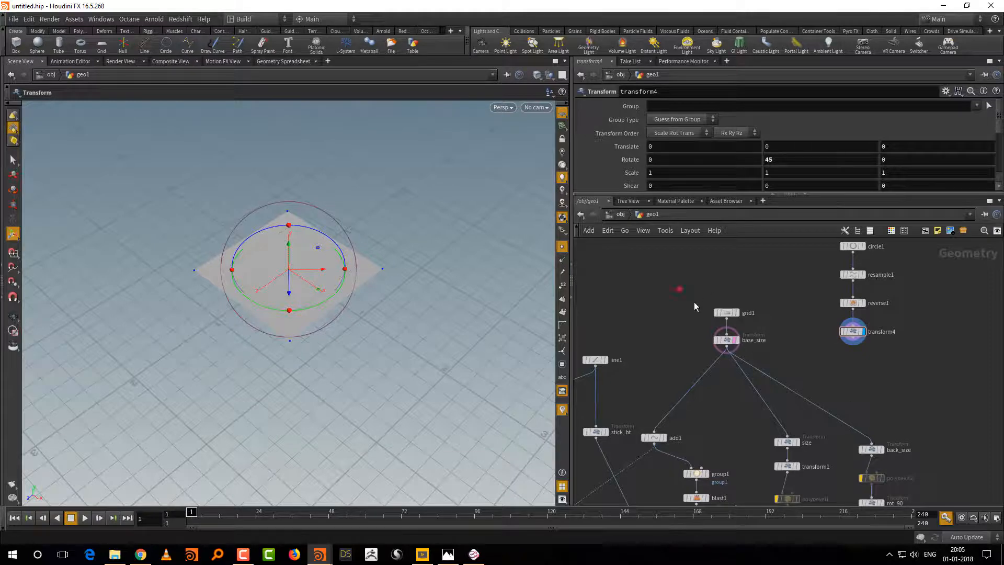
Step: Move grid1 and base_size farther from the branches they feed, and select transform4
left_click_drag(727, 340, 705, 319)
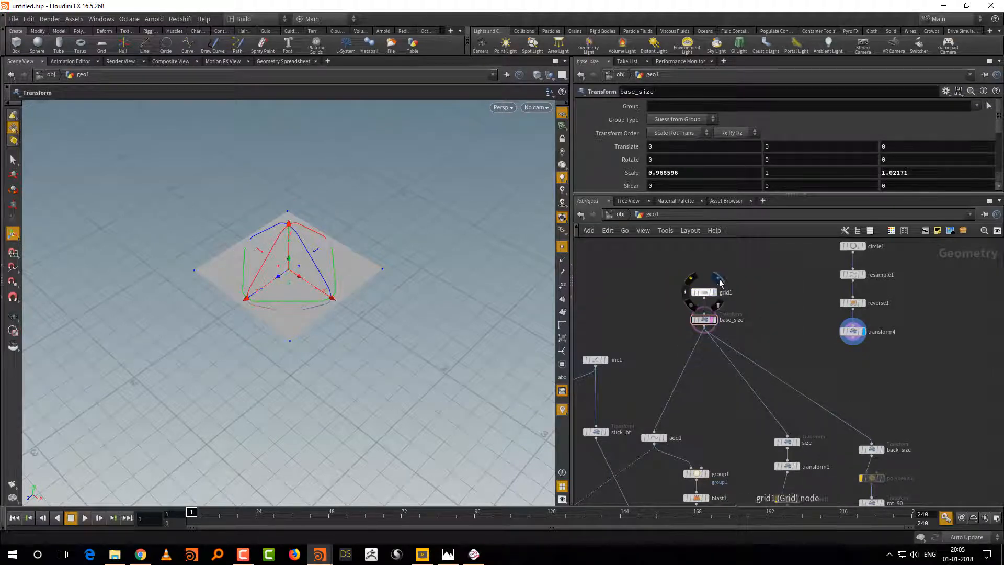
left_click_drag(673, 277, 750, 304)
middle_click_drag(779, 343, 784, 358)
left_click_drag(816, 343, 902, 364)
Step: Review the three branches fed by base_size: back_size, size and add1
scroll(709, 407, "up", 3)
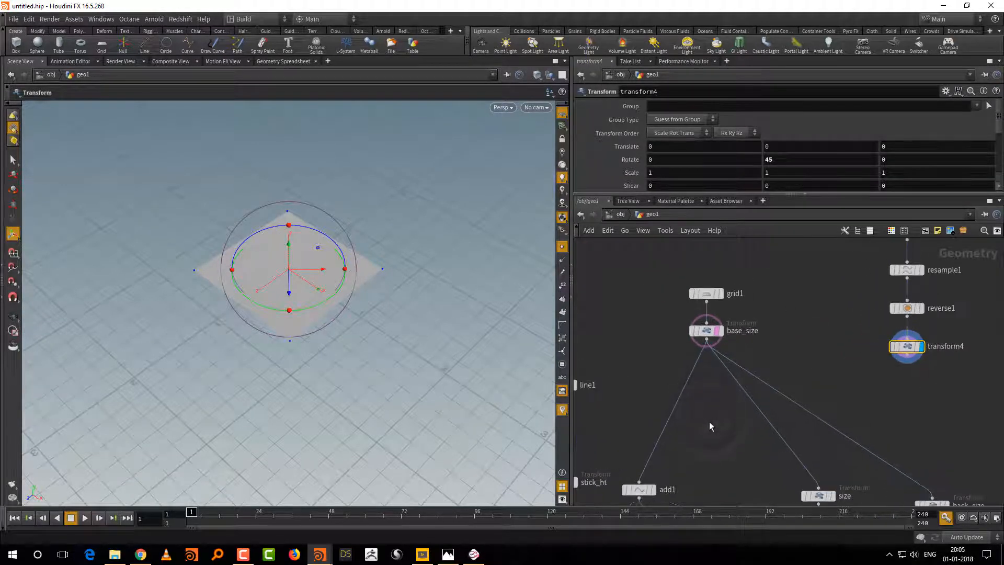
scroll(709, 419, "down", 3)
middle_click_drag(706, 413, 695, 405)
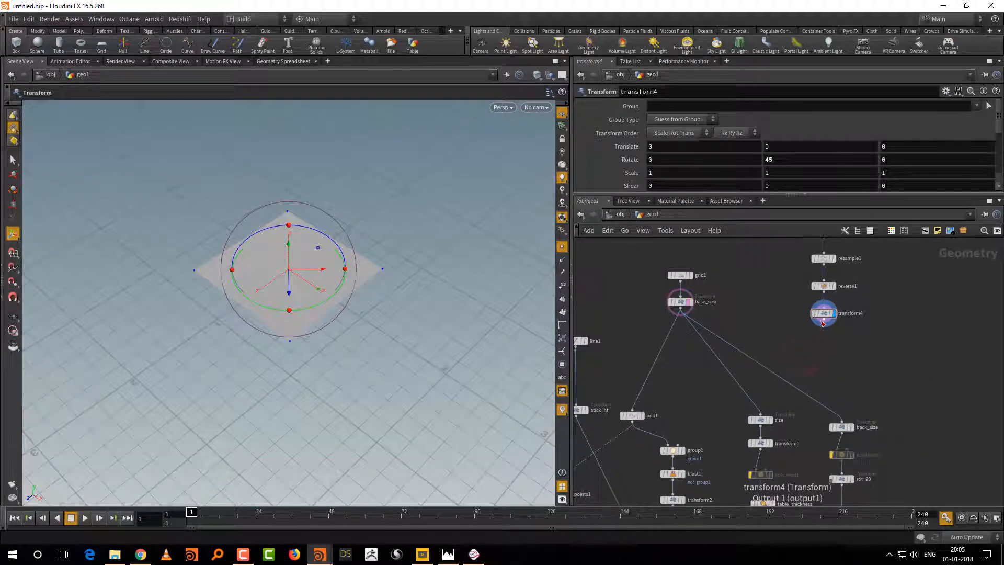
left_click_drag(726, 400, 804, 427)
left_click_drag(867, 440, 871, 418)
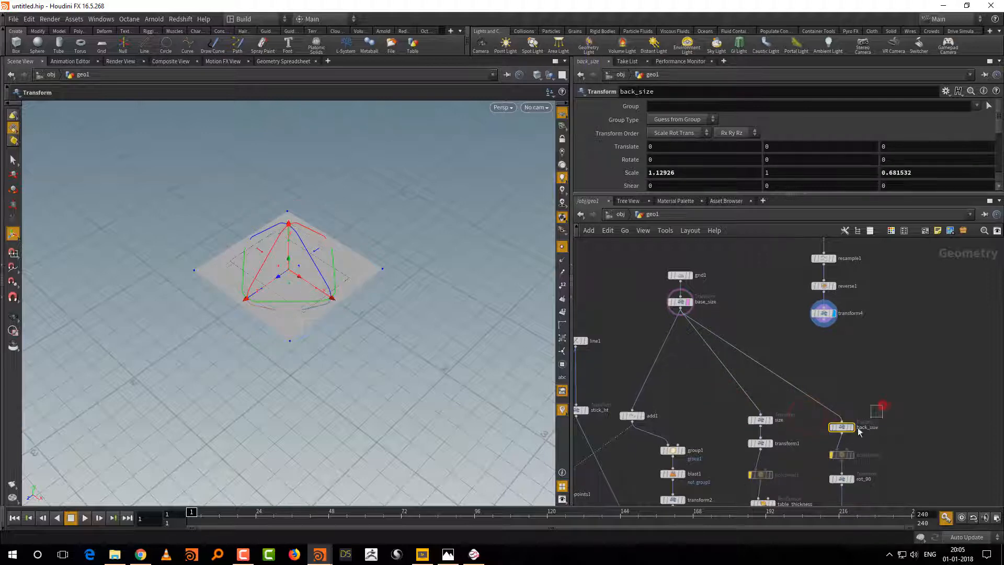
left_click_drag(786, 405, 744, 433)
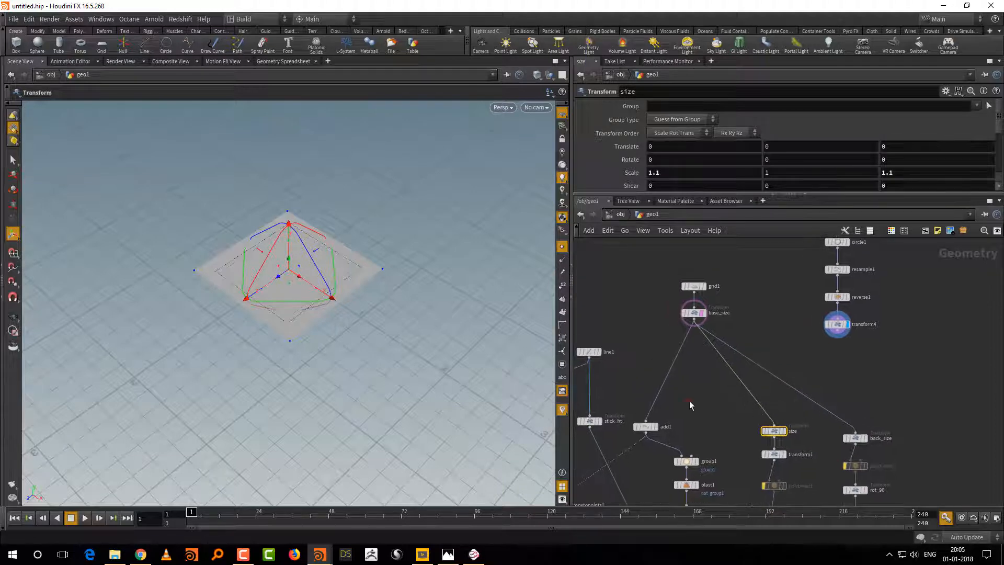
left_click_drag(689, 404, 651, 430)
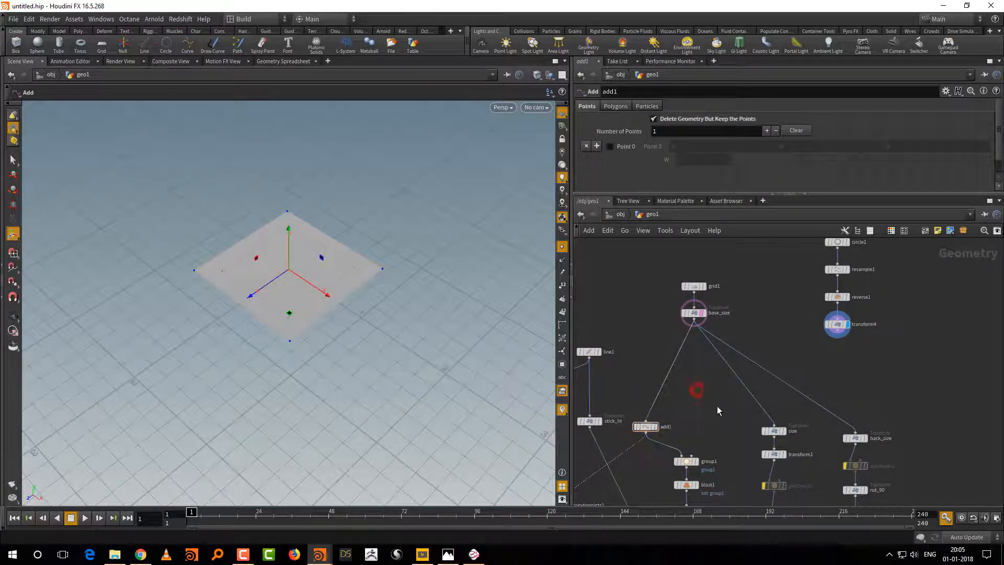
Step: Add a Switch node fed by base_size and transform4, place it between them, display it, and try its Select Input
key("Tab")
type("sw")
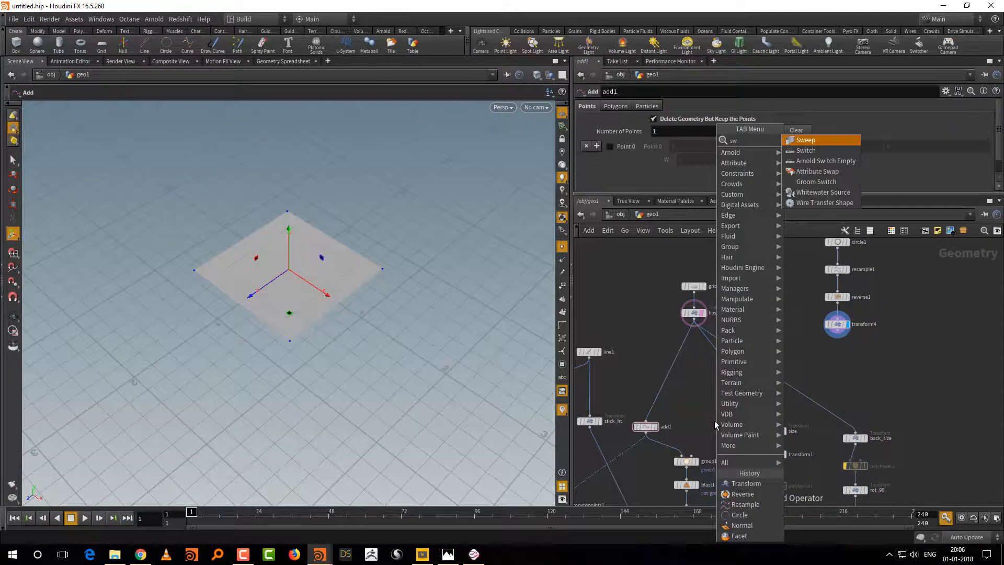
key("Return")
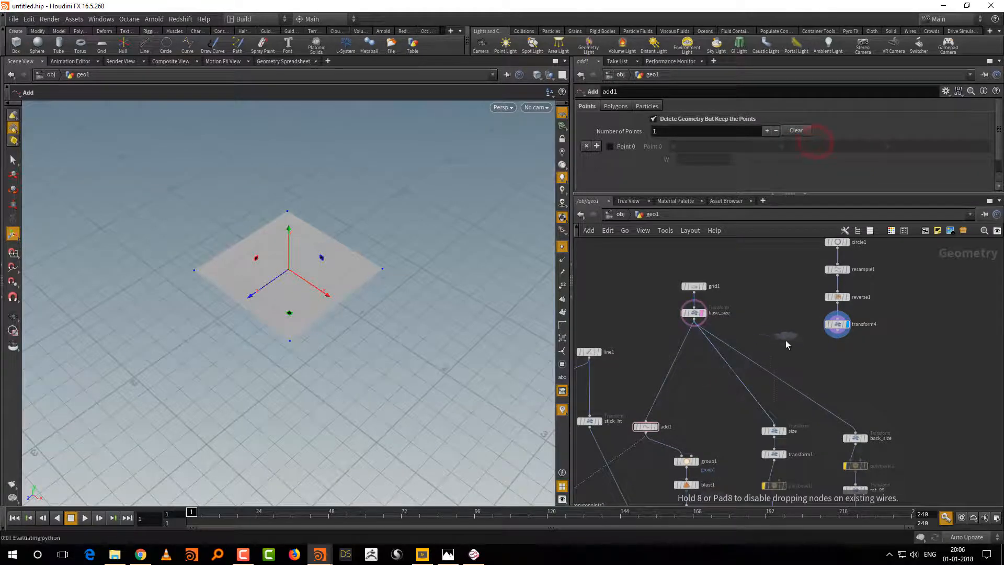
left_click(784, 346)
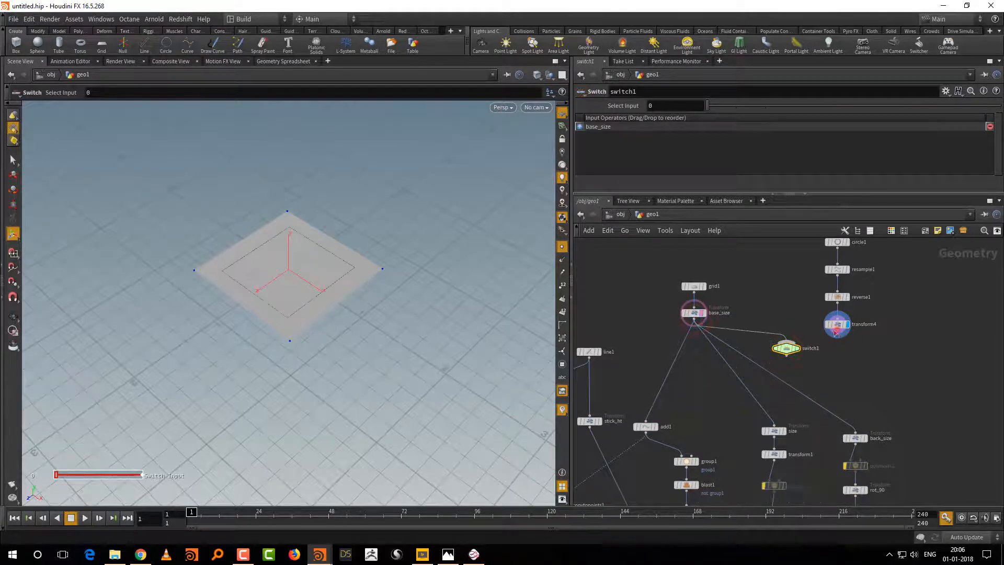
left_click_drag(836, 330, 786, 346)
middle_click_drag(785, 346, 754, 411)
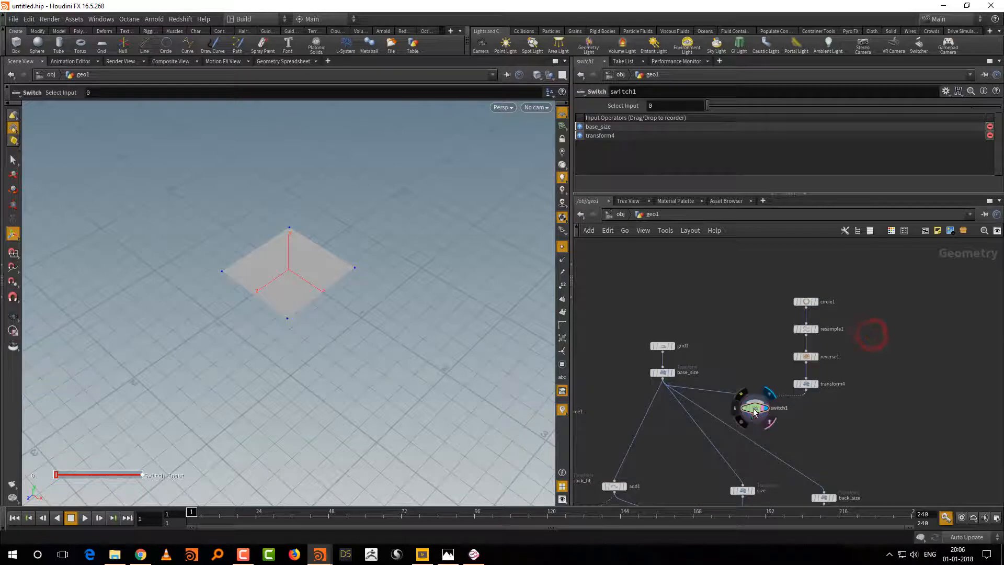
left_click_drag(754, 408, 754, 411)
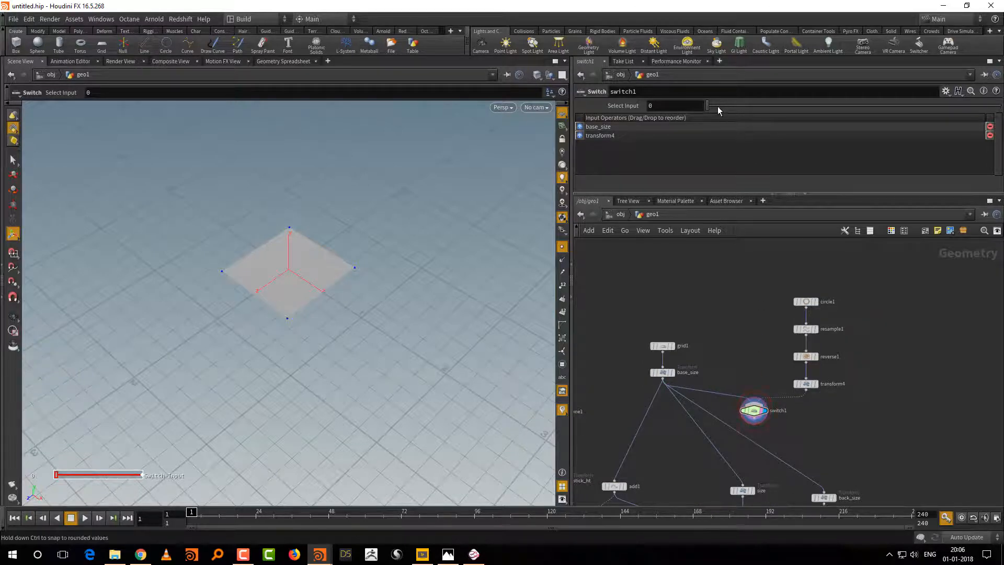
mouse_move(718, 107)
left_mouse_down()
mouse_move(735, 109)
mouse_move(710, 113)
left_mouse_up()
Step: Try wiring circle1 directly into the switch in place of transform4, and cut that wire
left_click_drag(652, 362, 653, 362)
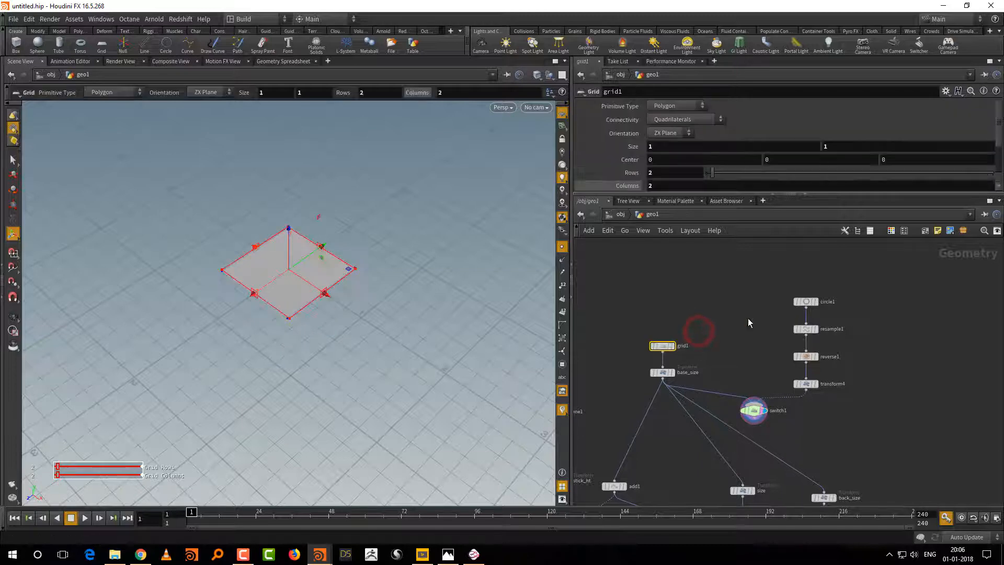
left_click(806, 308)
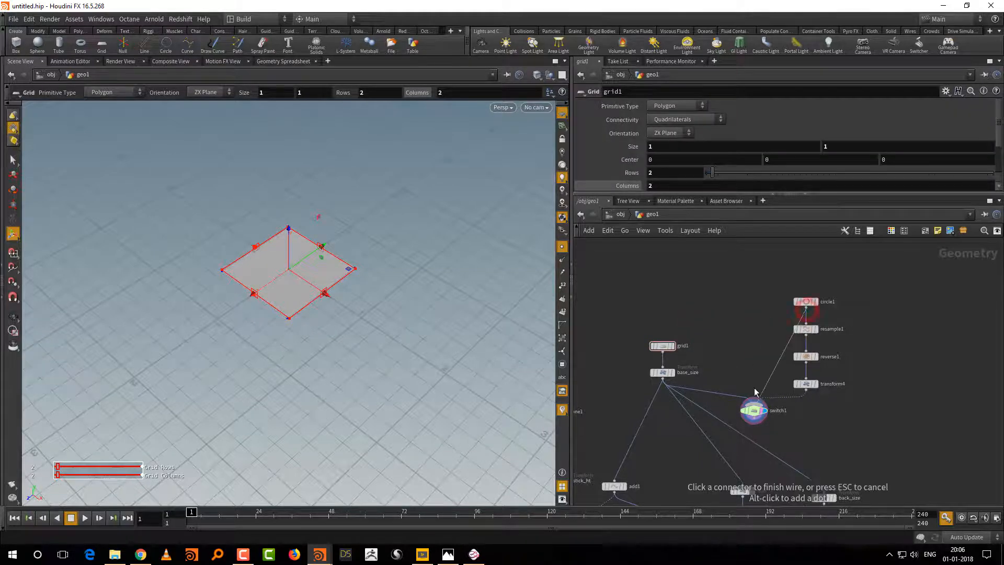
left_click(744, 359)
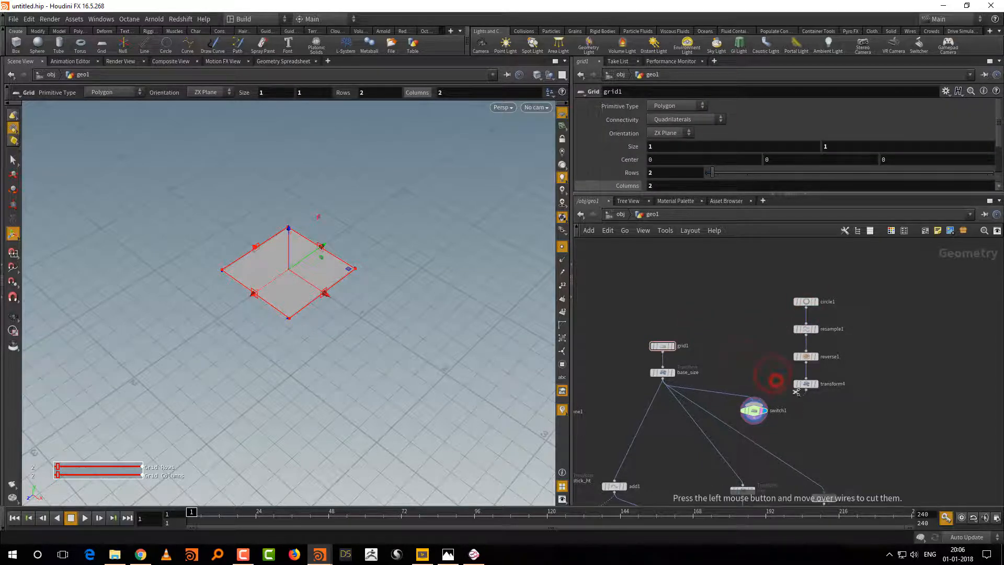
left_click(805, 308)
left_click(740, 369)
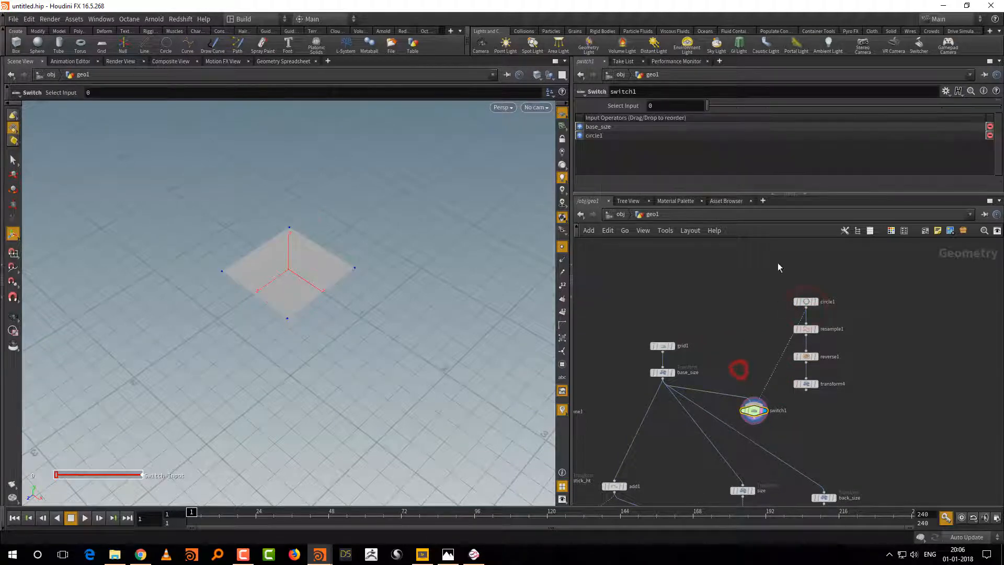
left_click_drag(720, 108, 691, 117)
key("y")
left_click_drag(763, 350, 790, 361)
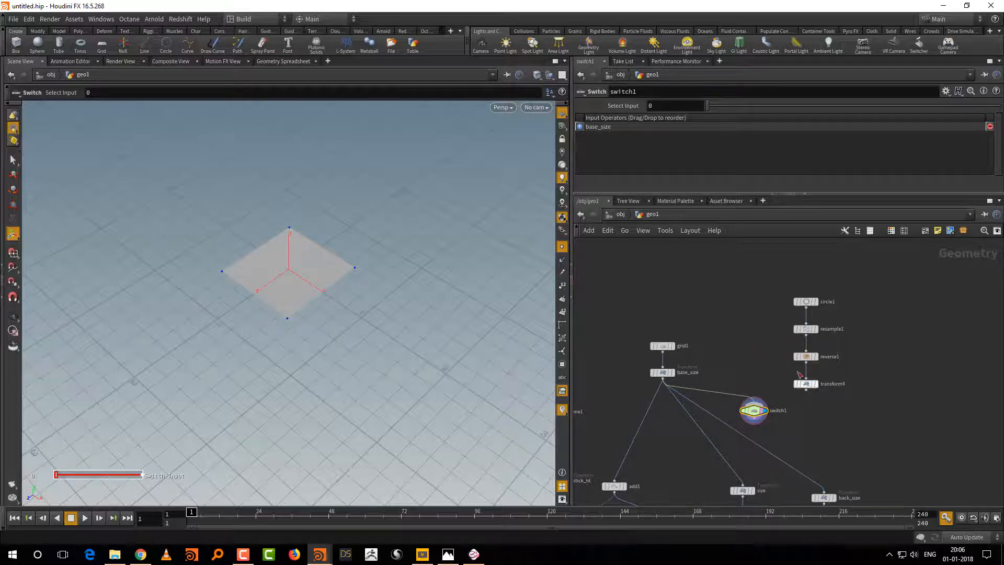
Step: Move reverse1, transform4 and resample1 closer to the switch, keeping them stacked below circle1
left_click_drag(774, 349, 771, 378)
left_click(770, 378)
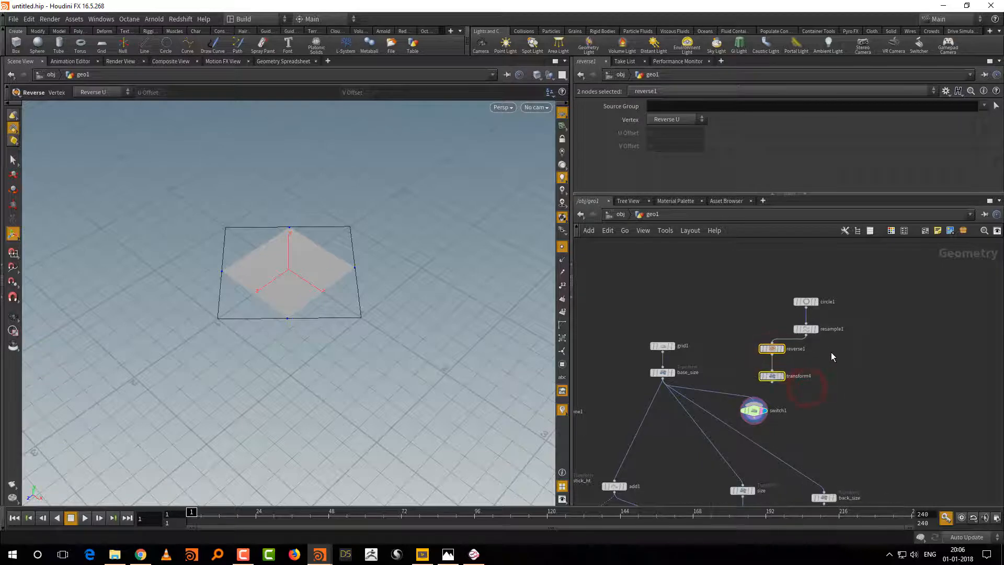
left_click_drag(806, 330, 776, 330)
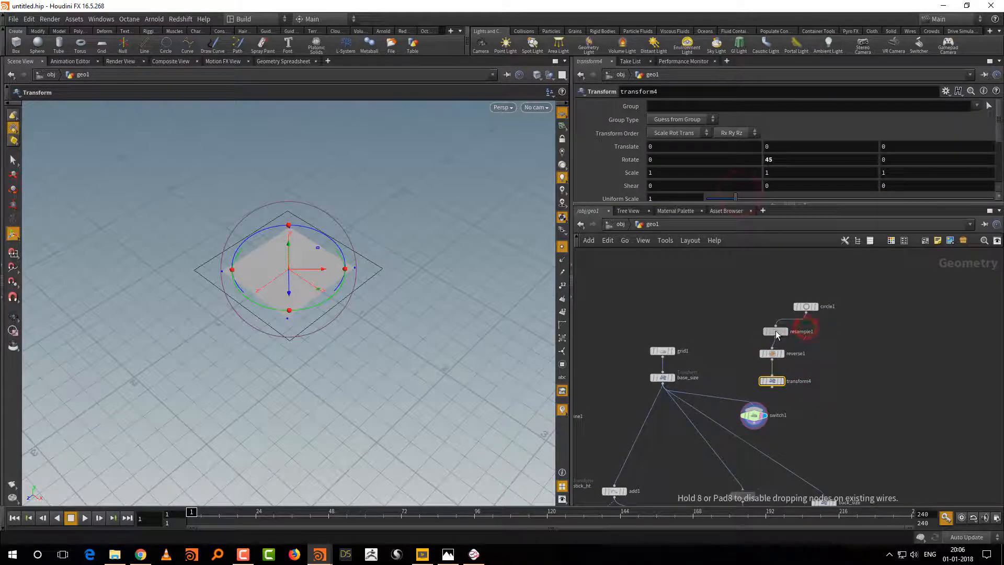
middle_click_drag(804, 362, 808, 347)
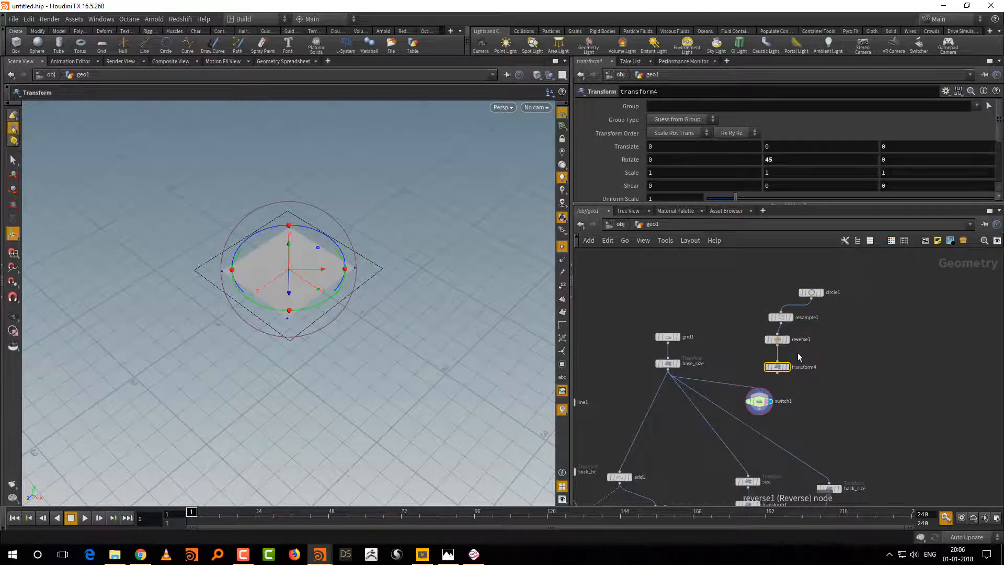
Step: Reconnect transform4 to switch1 as its second input and line resample1 up above reverse1
middle_click_drag(682, 428, 711, 390)
mouse_move(862, 328)
middle_mouse_down()
mouse_move(847, 373)
mouse_move(865, 319)
middle_mouse_up()
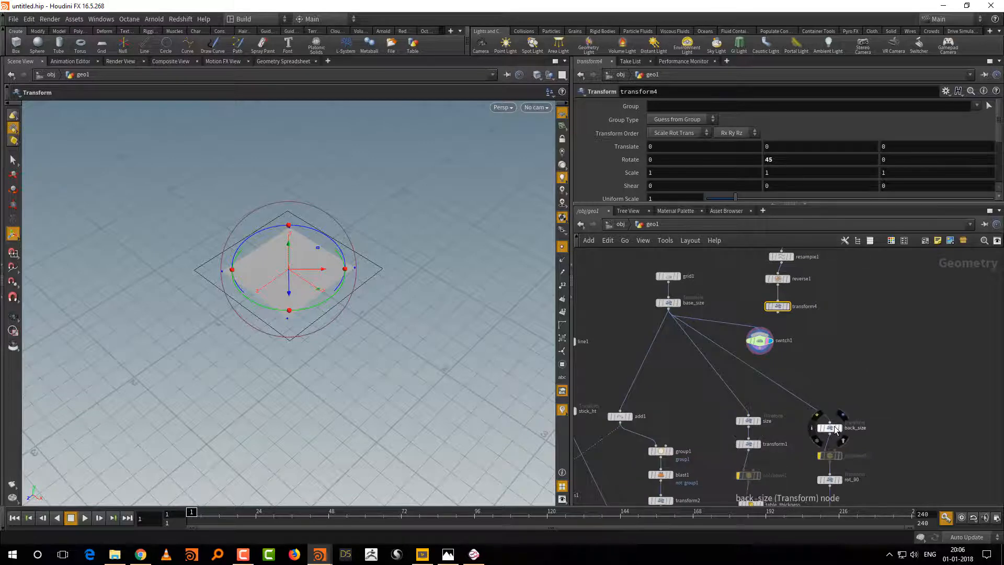
middle_click_drag(820, 343, 804, 422)
scroll(821, 410, "up", 3)
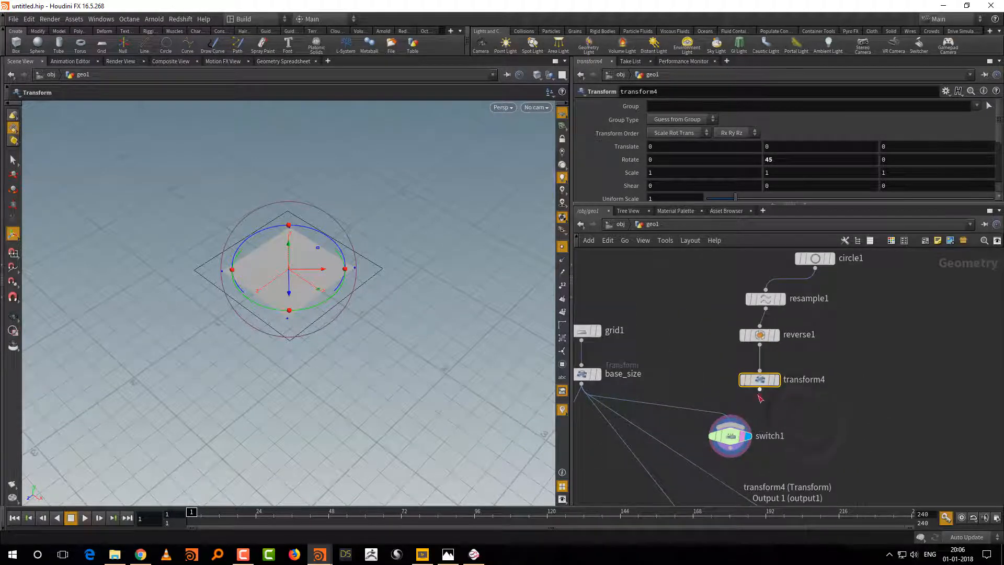
left_click_drag(760, 390, 733, 427)
middle_click_drag(805, 404, 794, 440)
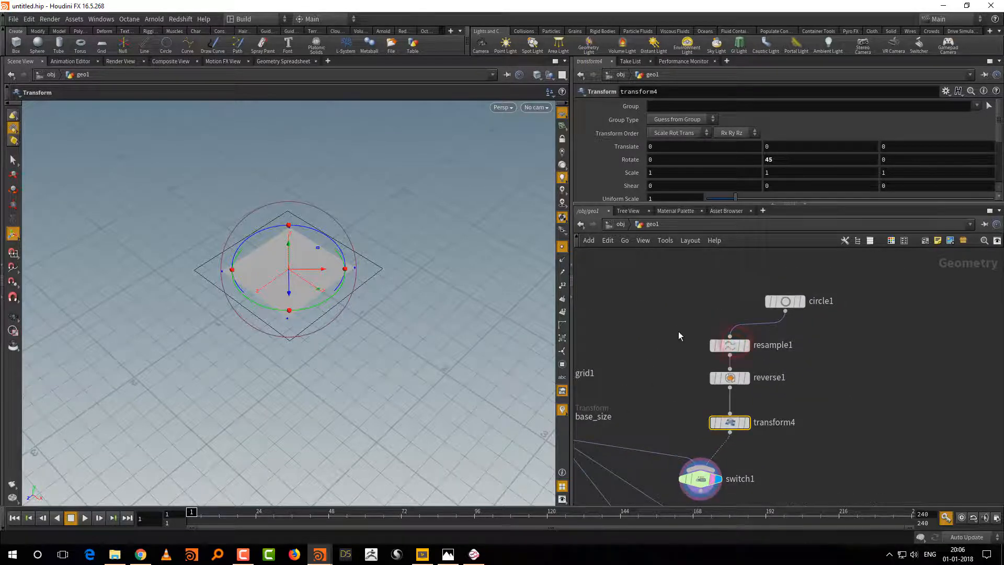
Step: Duplicate resample1 and reverse1 as a second branch fed by circle1
left_click_drag(684, 328, 739, 401)
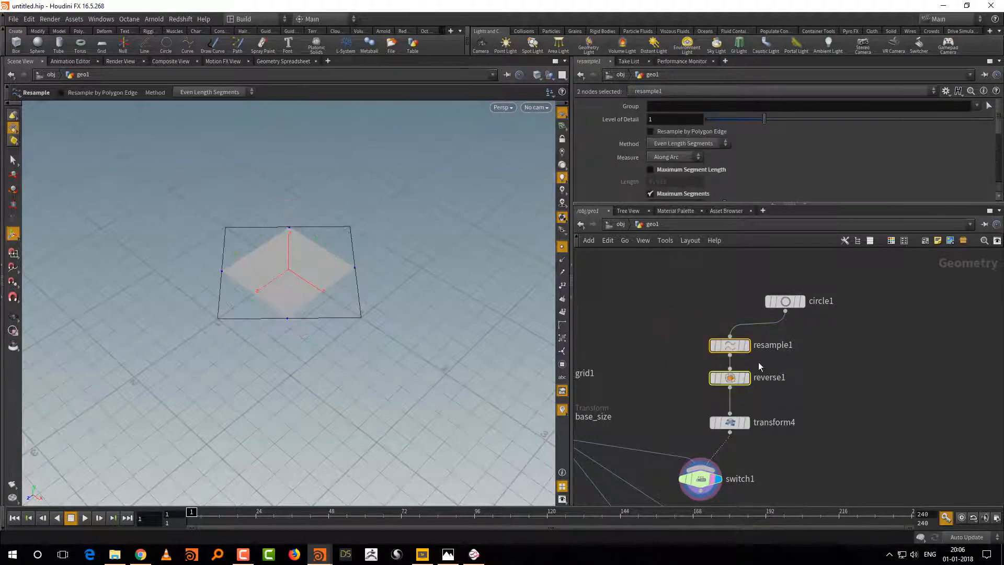
key("ctrl+c")
key("ctrl+v")
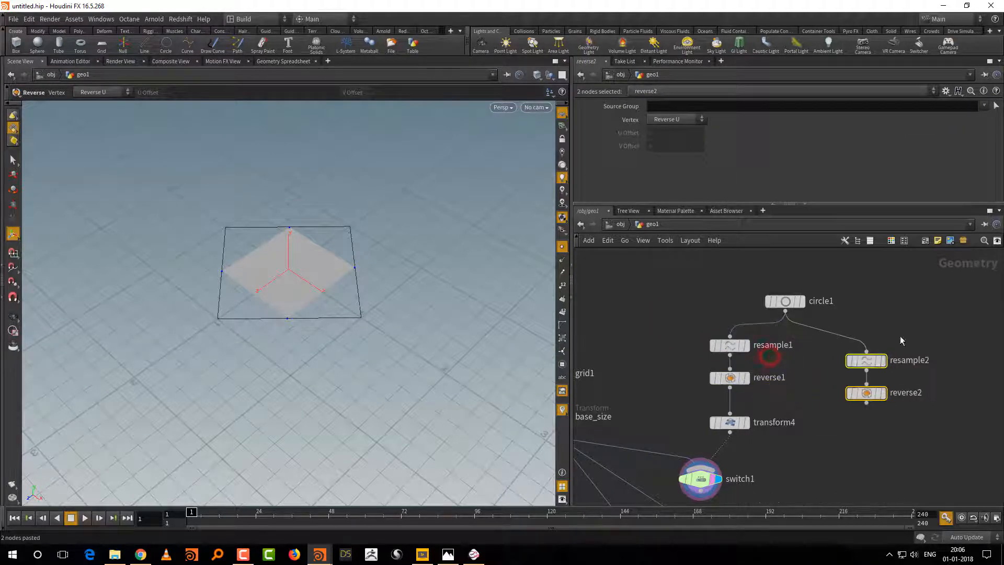
Step: Display resample2, disable its Maximum Segments, enable Maximum Segment Length and set the Length to 0.091
left_click(866, 359)
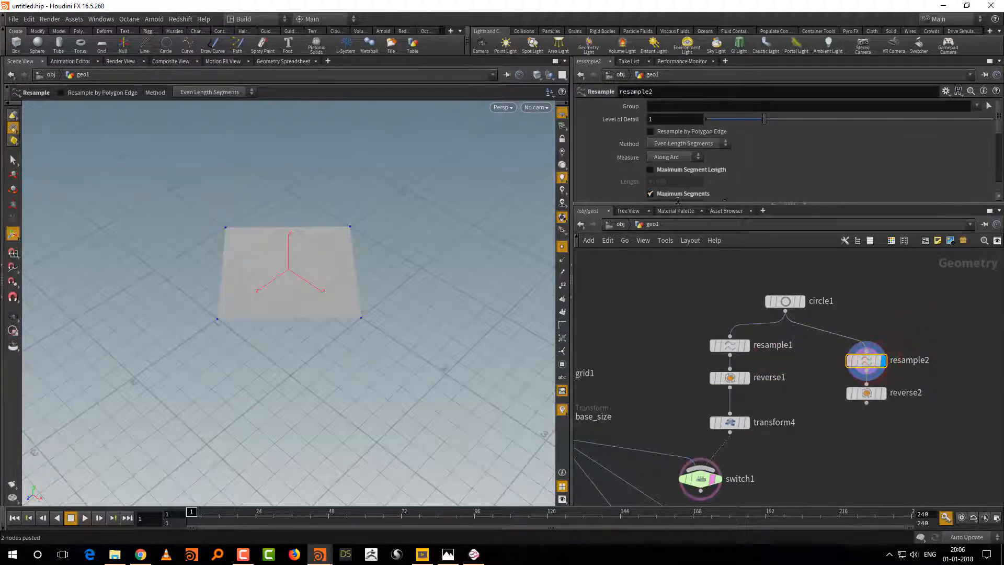
left_click_drag(678, 202, 677, 233)
left_click(679, 194)
left_click(685, 170)
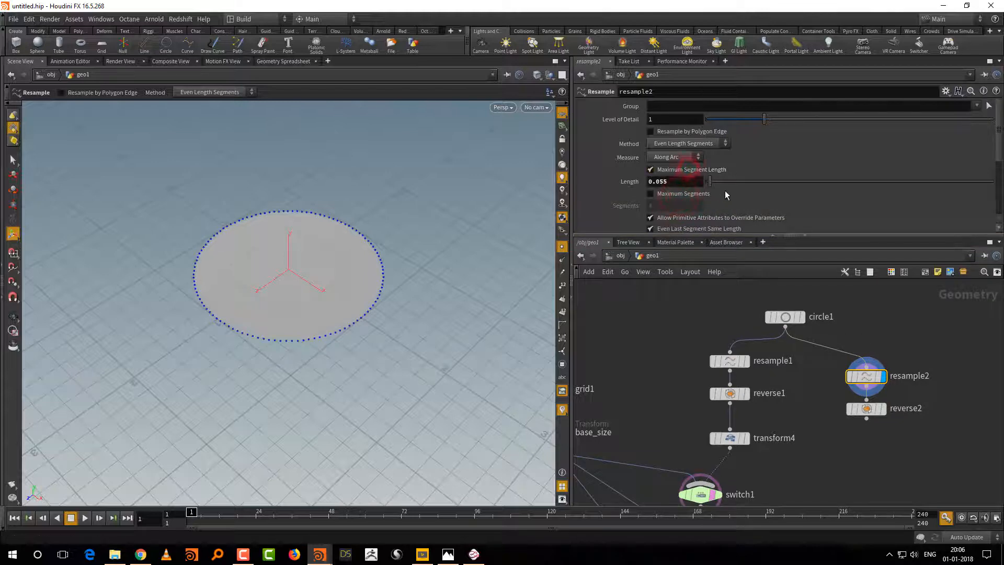
left_click_drag(710, 184, 713, 185)
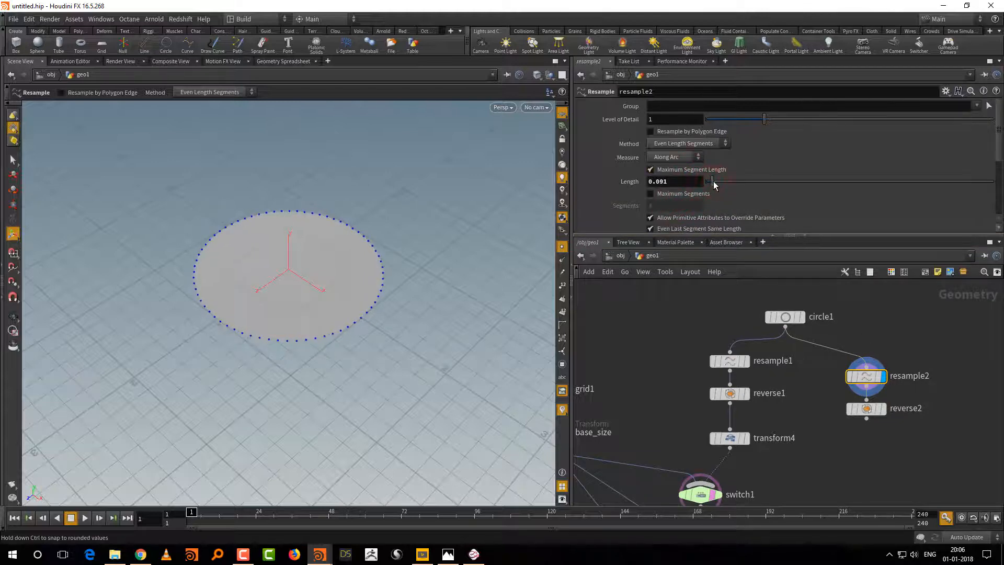
Step: Duplicate switch1 and place the copy below the reverse2 branch
middle_click_drag(817, 472, 822, 389)
scroll(813, 418, "down", 1)
left_click_drag(784, 393, 708, 433)
key("ctrl+c")
key("ctrl+v")
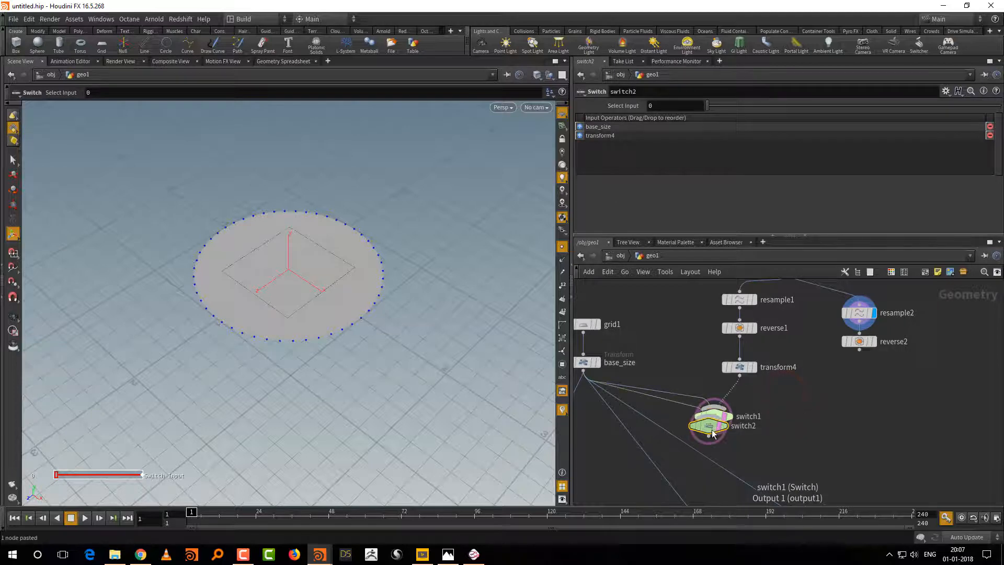
left_click(825, 438)
Step: Replace transform4 with reverse2 as the second input of switch2, display switch2 and try its Select Input
key("y")
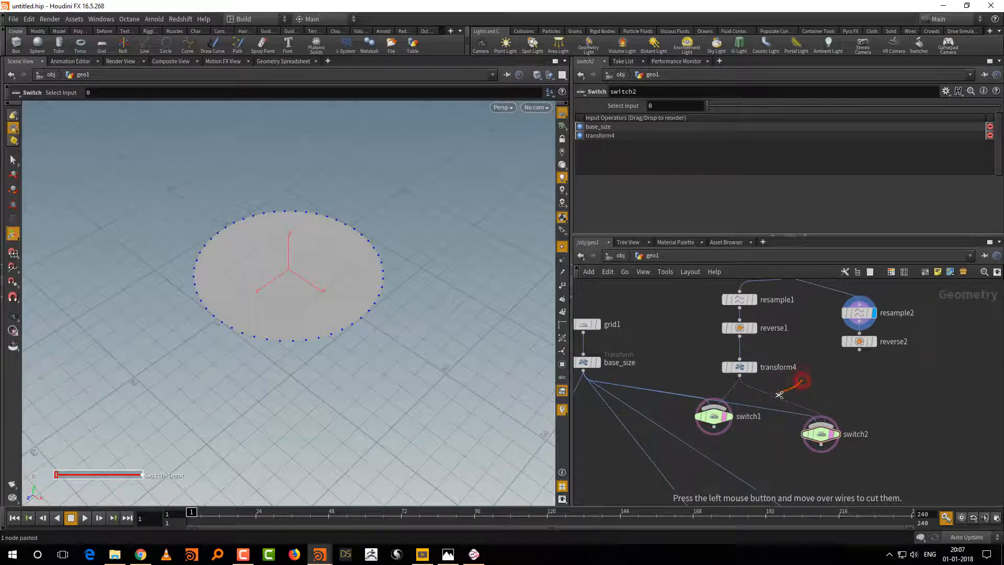
left_click_drag(772, 399, 770, 401)
middle_click_drag(809, 379, 832, 373)
left_click(883, 347)
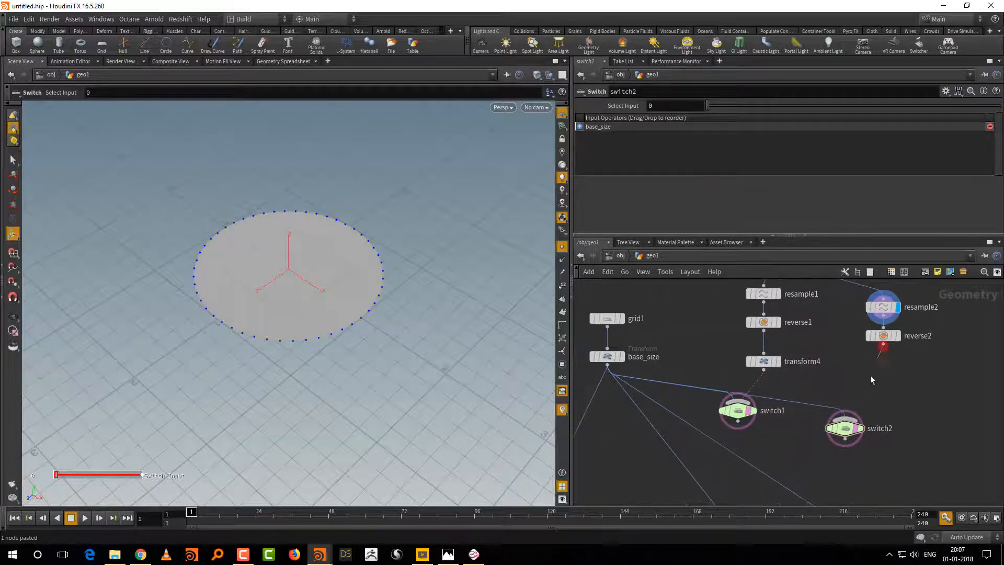
left_click(848, 406)
left_click(860, 428)
left_click_drag(899, 411, 827, 443)
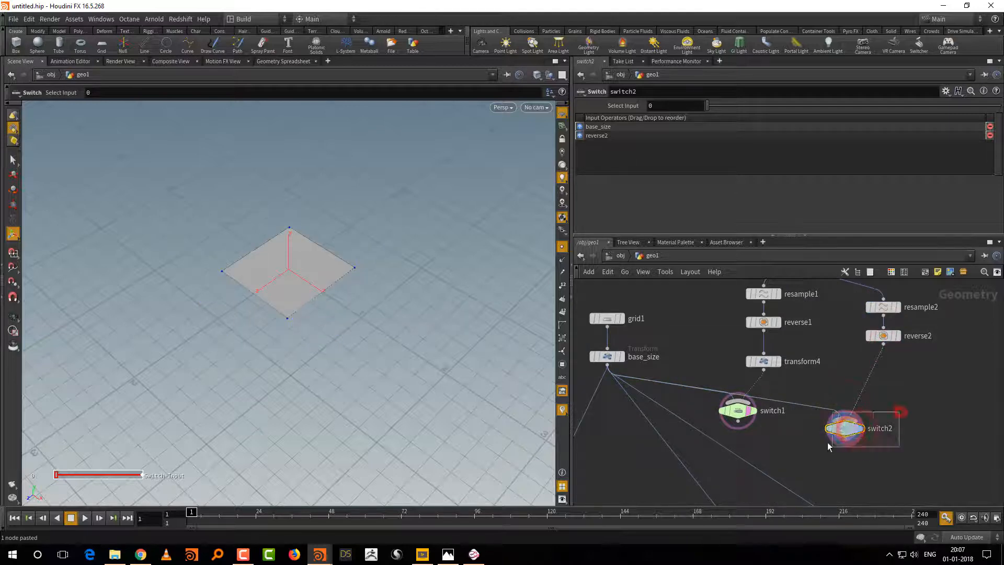
mouse_move(710, 112)
left_mouse_down()
mouse_move(741, 110)
mouse_move(708, 115)
left_mouse_up()
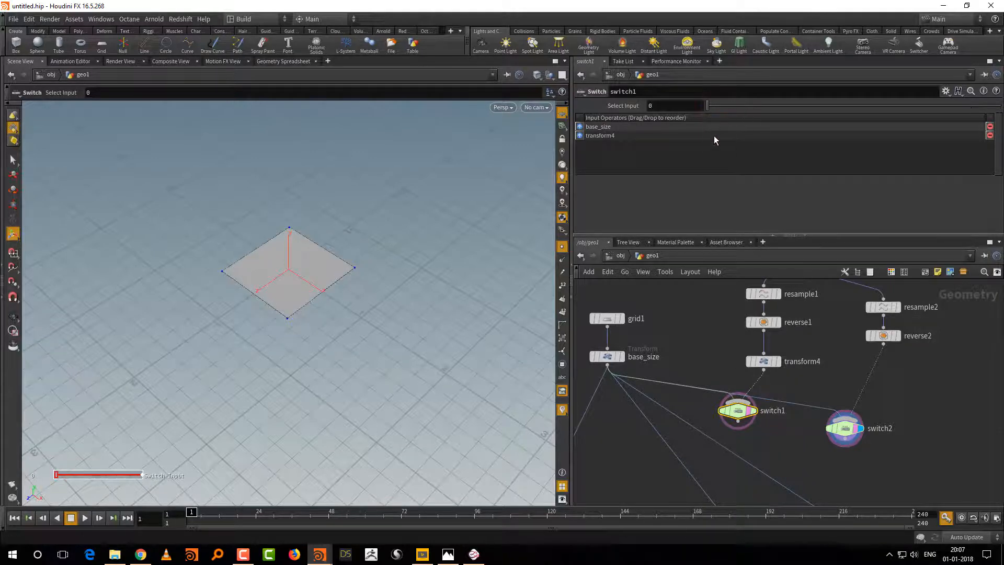
Step: Feed add1 from switch1 instead of base_size, and move switch1 between those two nodes
mouse_move(798, 423)
middle_mouse_down()
mouse_move(880, 367)
mouse_move(866, 357)
mouse_move(812, 361)
middle_mouse_up()
left_click(851, 351)
left_click(648, 422)
left_click_drag(812, 361, 658, 386)
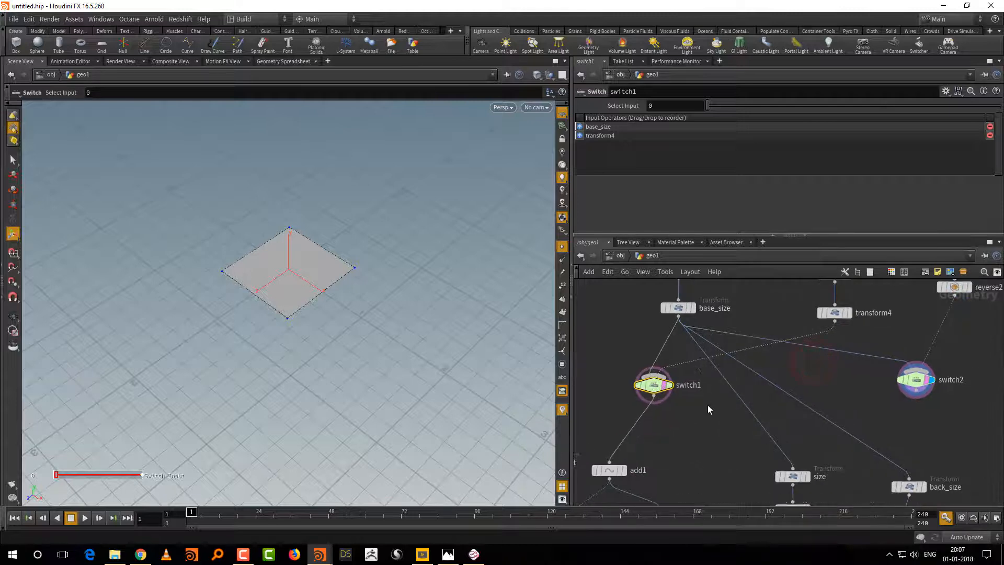
Step: Link switch1's Select Input to switch2's Select Input with a relative reference
left_click(907, 380)
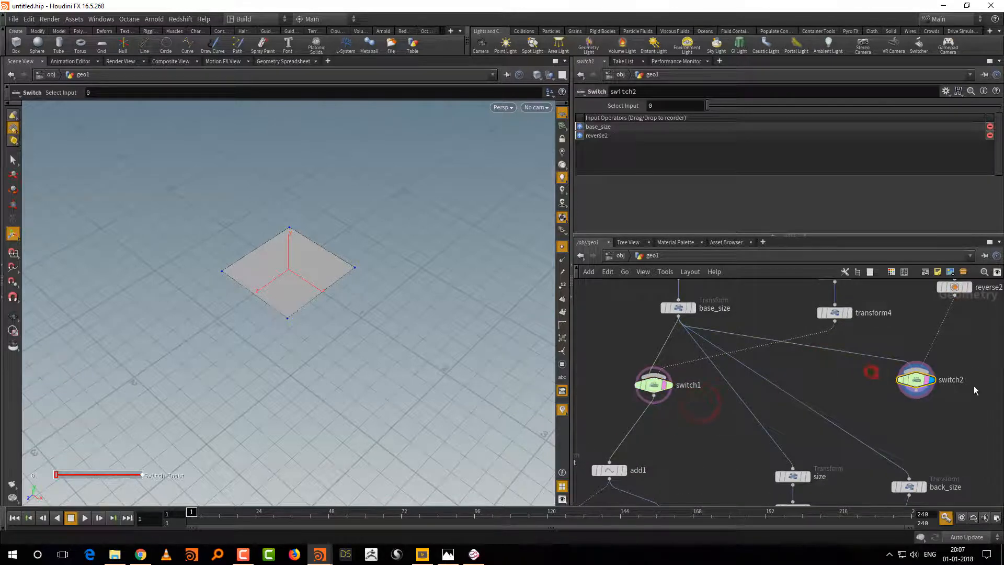
right_click(688, 110)
left_click(685, 218)
right_click(688, 108)
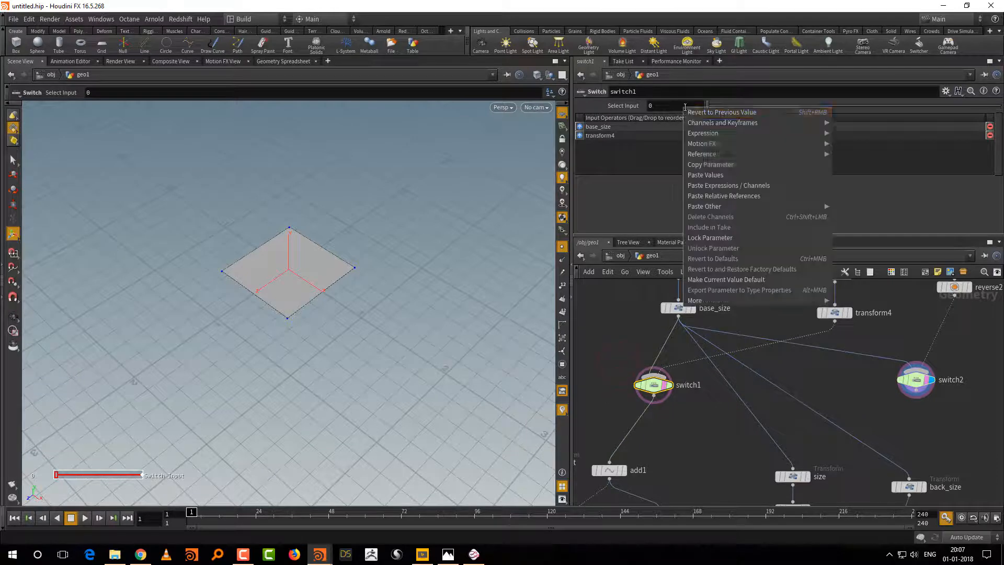
left_click(717, 196)
Step: Feed size and back_size from switch2 instead of base_size, and place switch2 above them
left_click_drag(974, 363, 853, 314)
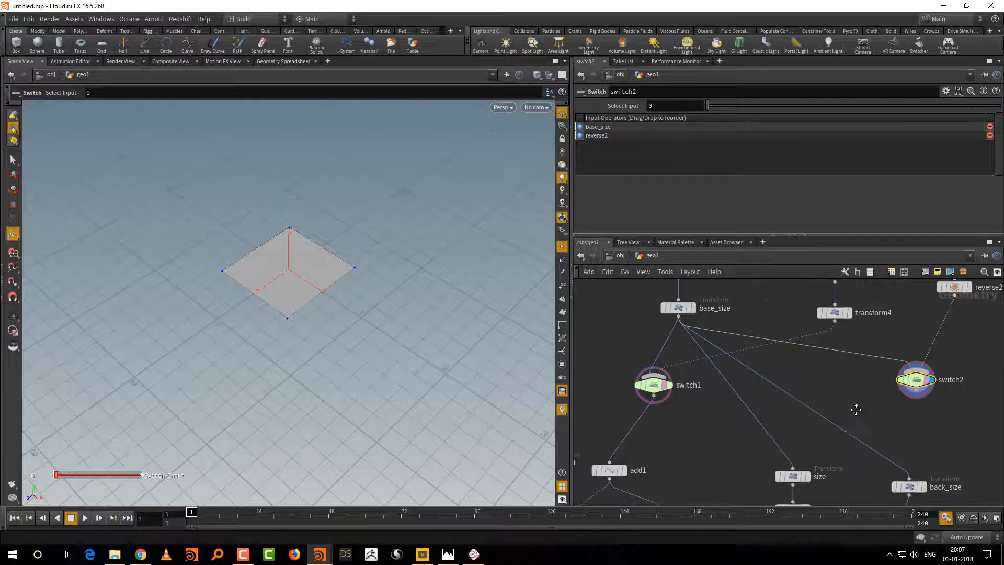
middle_click_drag(856, 409, 823, 372)
left_click(882, 361)
left_click(760, 429)
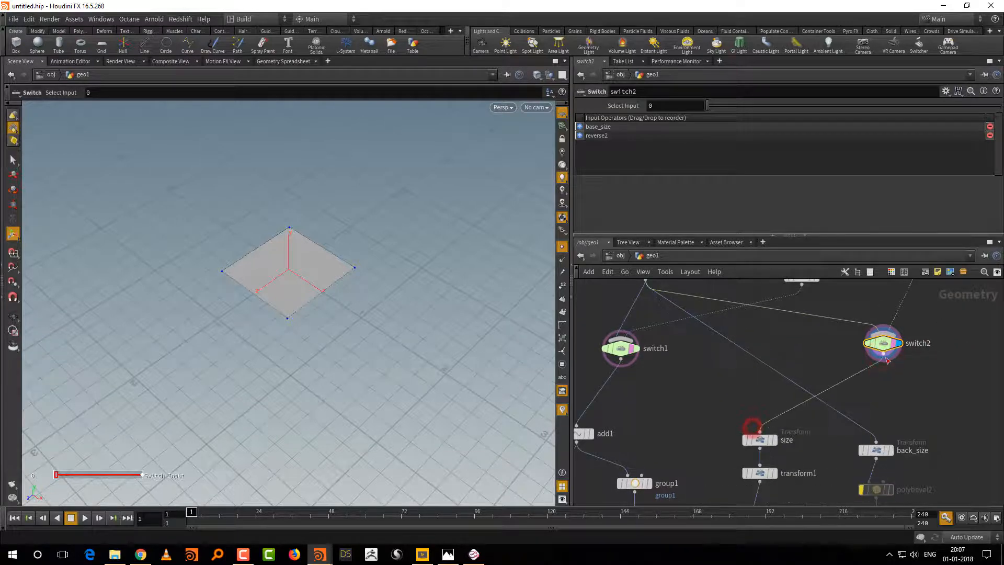
left_click(882, 361)
left_click(876, 441)
middle_click_drag(927, 387, 924, 394)
left_click_drag(883, 353, 849, 370)
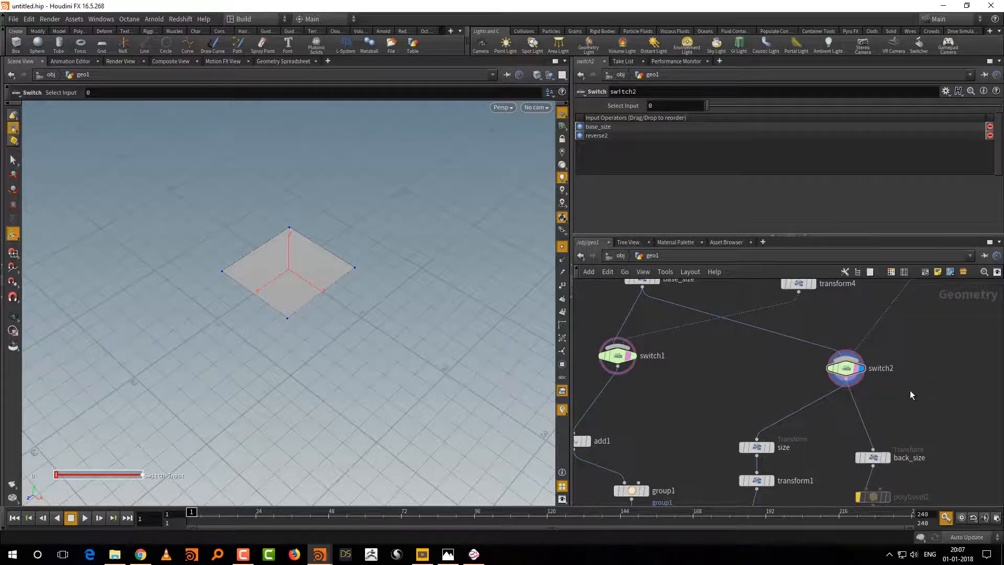
Step: Display the final normal1 node with point markers off, and frame the whole chair
middle_click_drag(939, 426, 915, 339)
right_click_drag(945, 334, 927, 346)
mouse_move(933, 335)
middle_mouse_down()
mouse_move(922, 378)
mouse_move(917, 198)
mouse_move(938, 287)
middle_mouse_up()
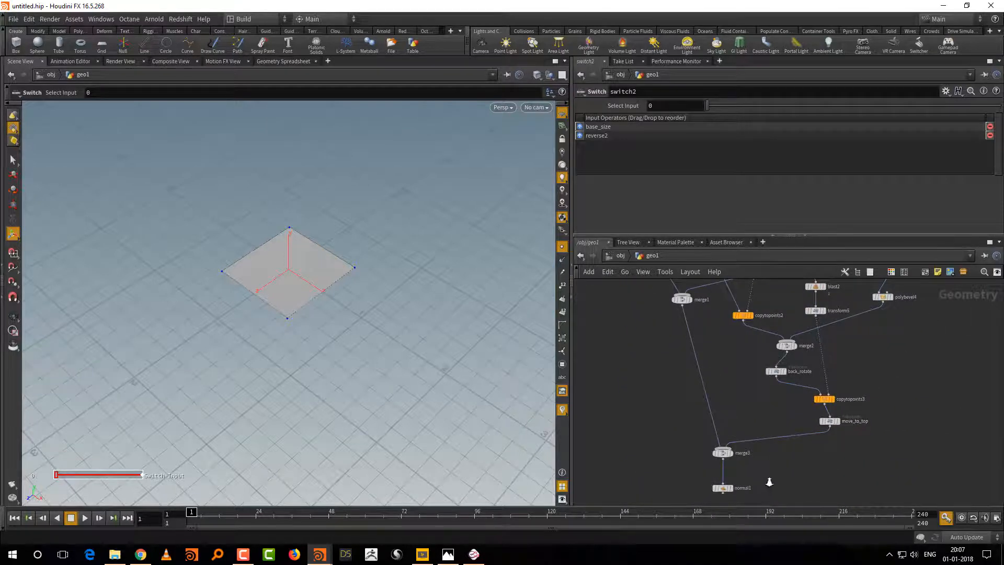
scroll(769, 482, "up", 2)
left_click(718, 489)
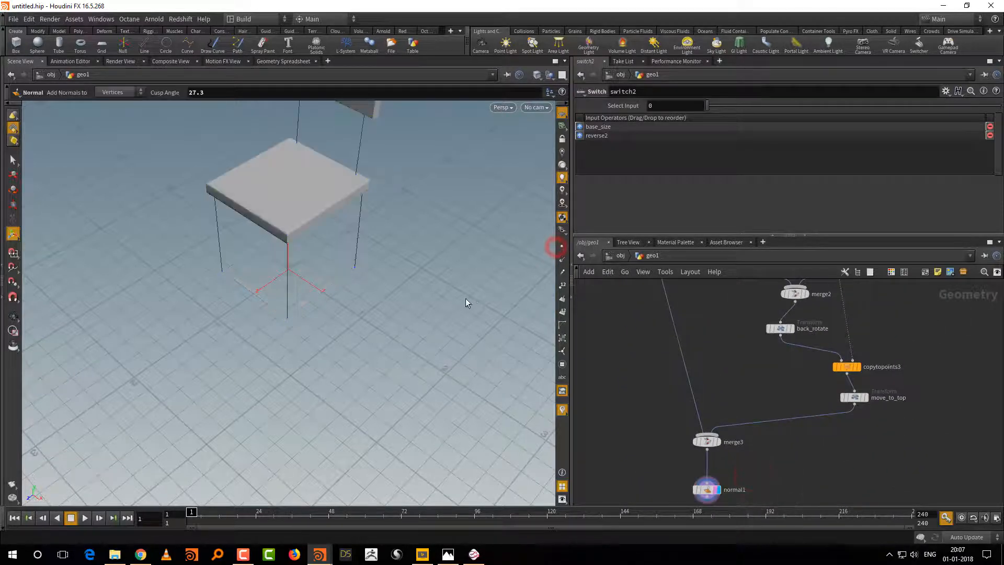
right_click_drag(474, 290, 467, 335, "alt")
middle_click_drag(467, 360, 471, 496, "alt")
Step: Set switch2's Select Input to 1 and inspect the round chair
middle_click_drag(912, 354, 884, 524)
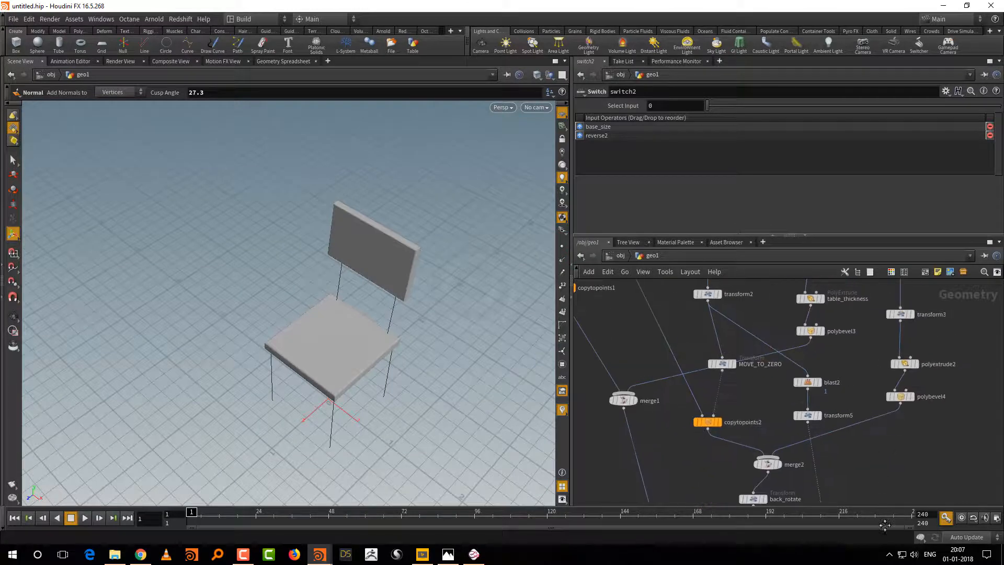
middle_click_drag(857, 365, 853, 453)
left_click_drag(820, 369, 941, 399)
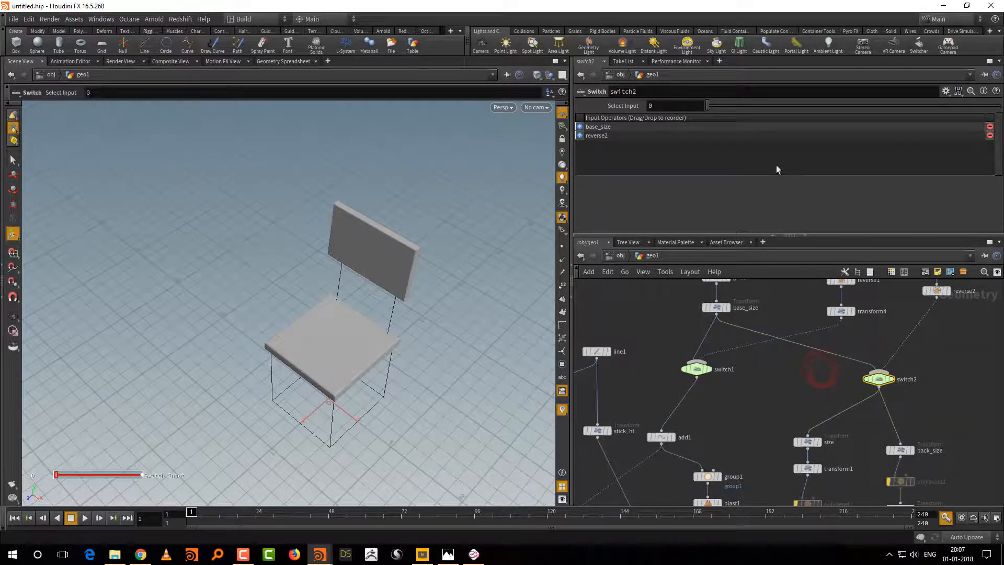
left_click(732, 108)
right_click_drag(471, 374, 469, 403, "alt")
left_click_drag(469, 403, 442, 356, "alt")
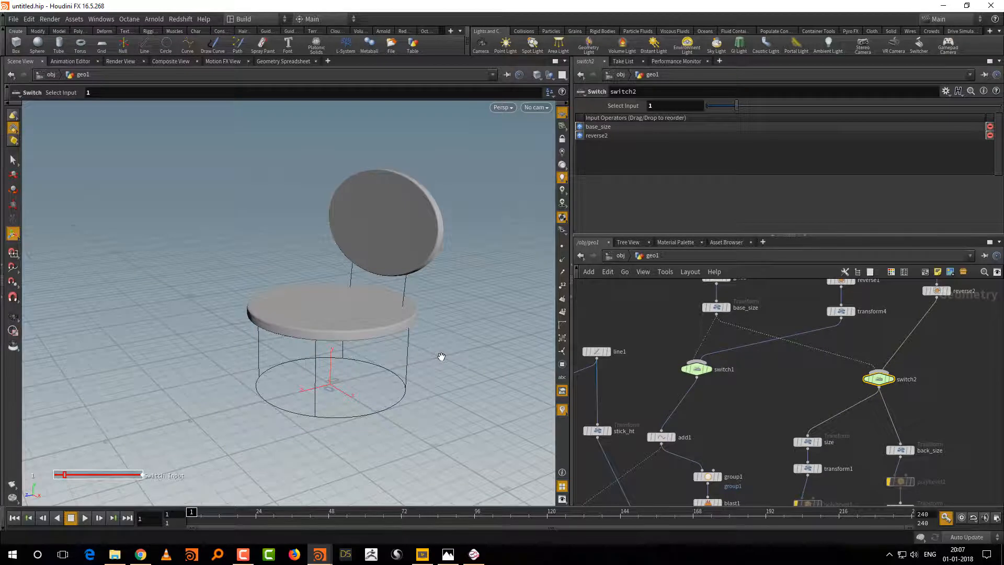
Step: Set both radius values of circle1 to 0.6
middle_click_drag(953, 376, 938, 492)
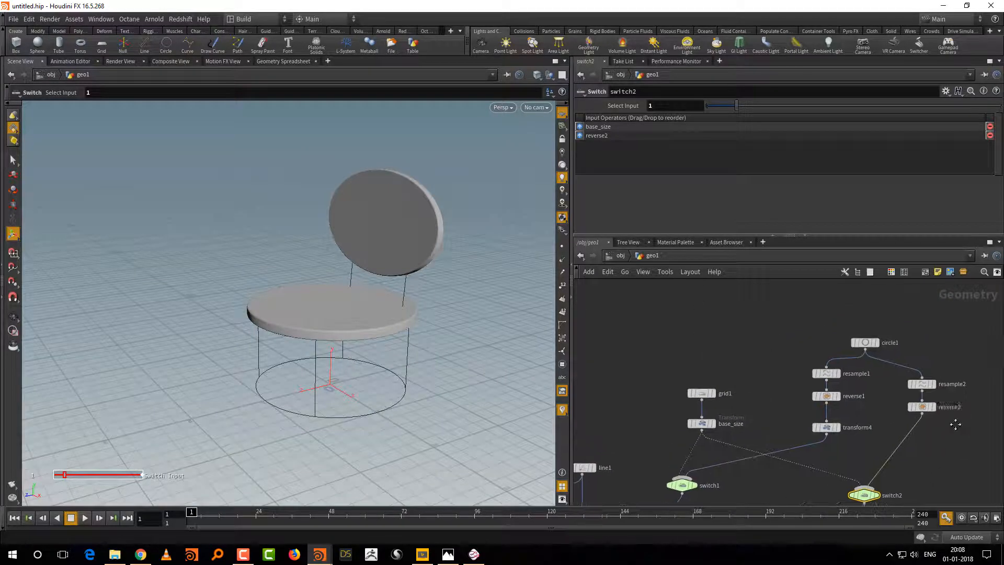
left_click_drag(921, 321, 858, 356)
middle_click_drag(636, 136, 604, 135)
Step: Compare the two chair shapes by setting switch2's Select Input to 0 and back to 1
middle_click_drag(814, 462, 805, 403)
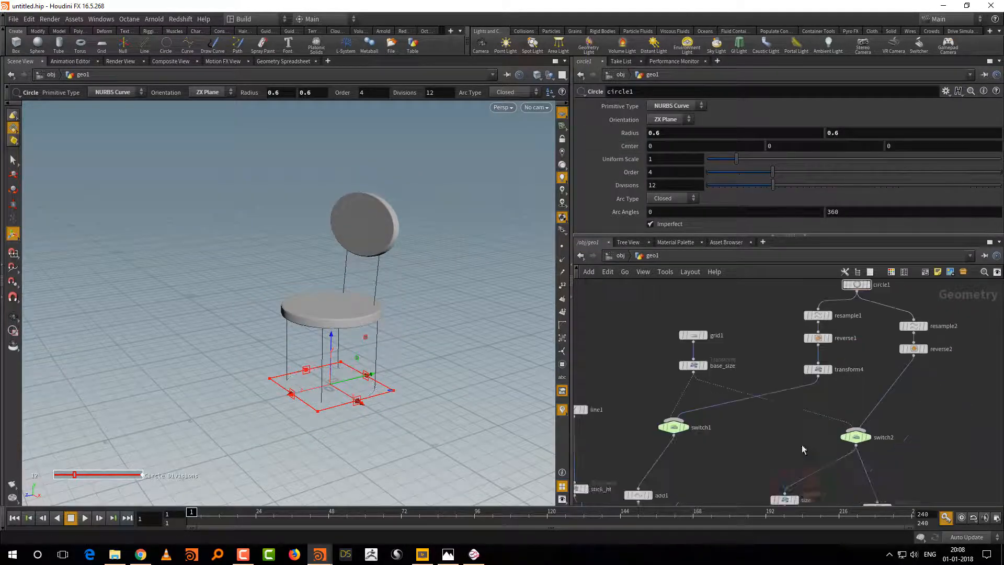
left_click(855, 436)
left_click_drag(738, 104, 708, 111)
middle_click_drag(925, 427, 903, 346)
right_click_drag(920, 426, 905, 396)
middle_click_drag(905, 397, 880, 376)
right_click_drag(880, 377, 842, 411)
middle_click_drag(841, 333, 837, 421)
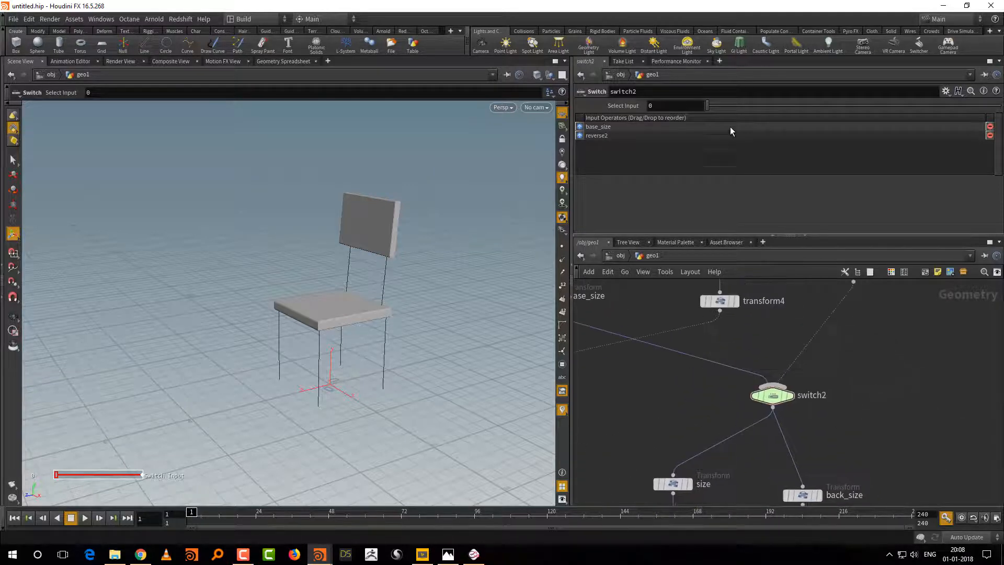
left_click(736, 105)
middle_click_drag(879, 352, 882, 277)
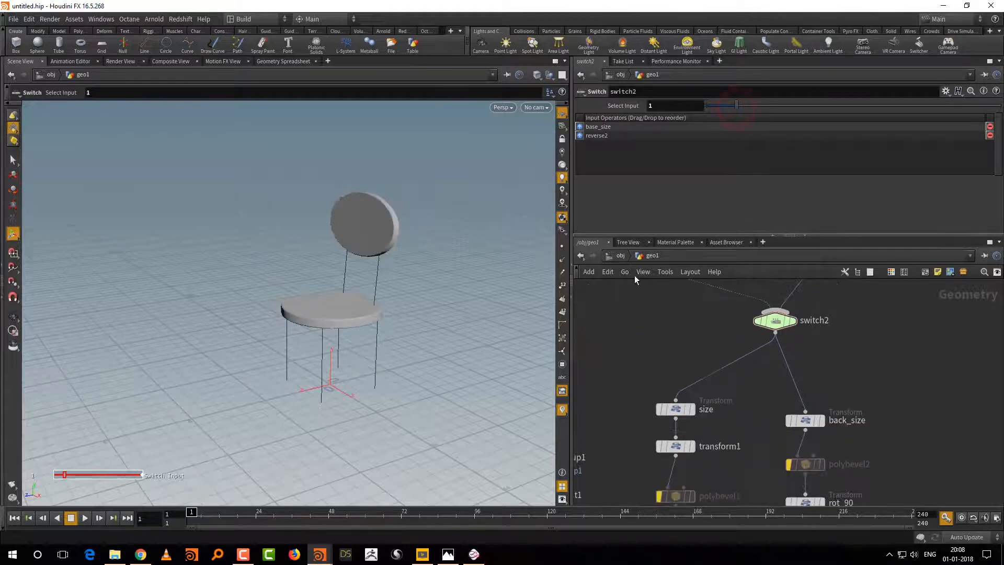
Step: Show the point markers and set resample2's maximum segment Length to 0.246
left_click(565, 248)
right_click_drag(443, 318, 473, 300, "alt")
middle_click_drag(442, 300, 457, 352, "alt")
right_click_drag(440, 374, 443, 346, "alt")
left_click_drag(443, 346, 452, 369, "alt")
middle_click_drag(864, 435, 859, 378)
middle_click_drag(845, 281, 851, 420)
middle_click_drag(801, 294, 809, 461)
left_click_drag(906, 390, 859, 423)
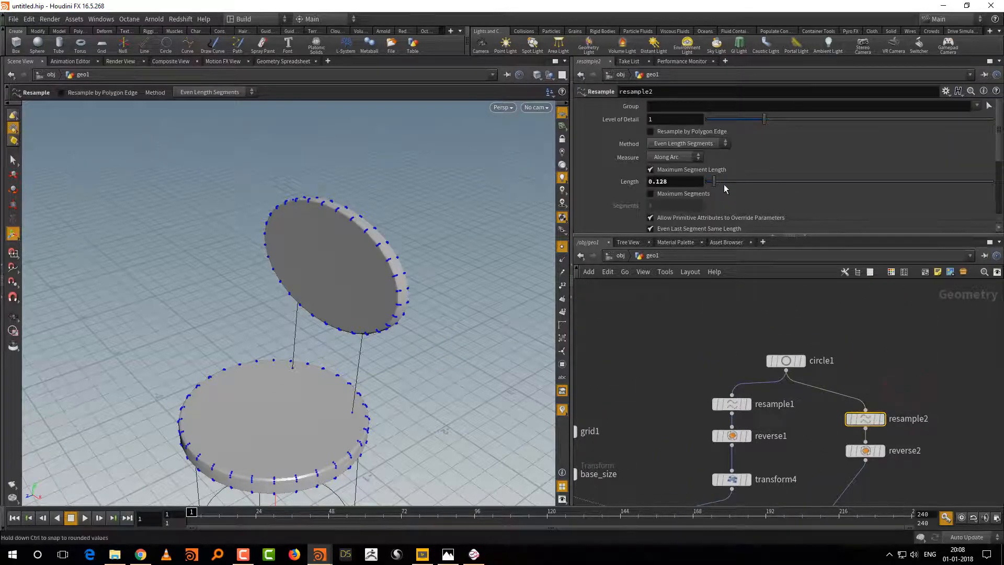
left_click_drag(719, 185, 722, 184)
left_click_drag(438, 381, 468, 334, "alt")
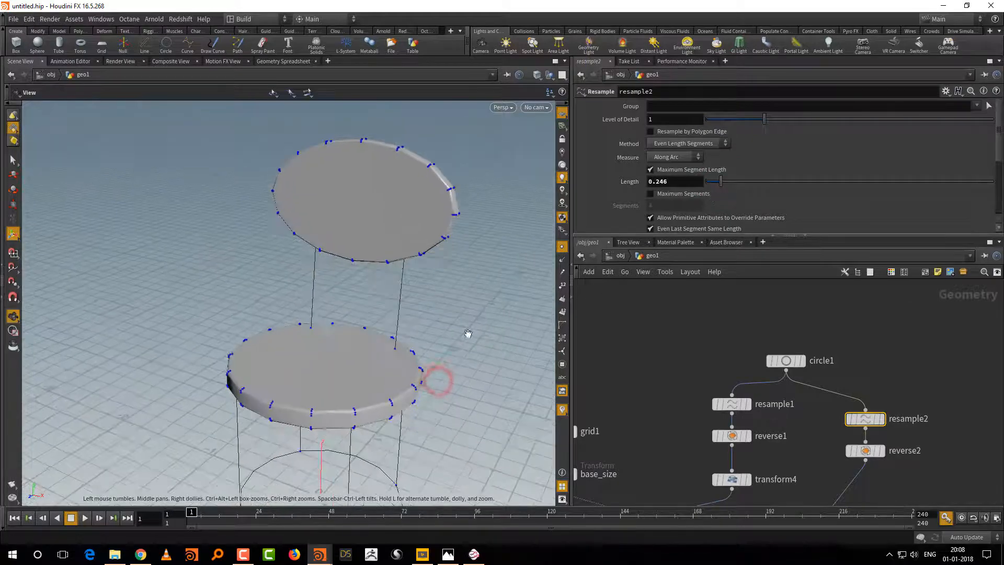
Step: Re-enable the bypassed polybevel2 and polybevel1 nodes, and hide the point markers to inspect the seat and backrest
middle_click_drag(919, 453, 891, 298)
middle_click_drag(869, 491, 895, 323)
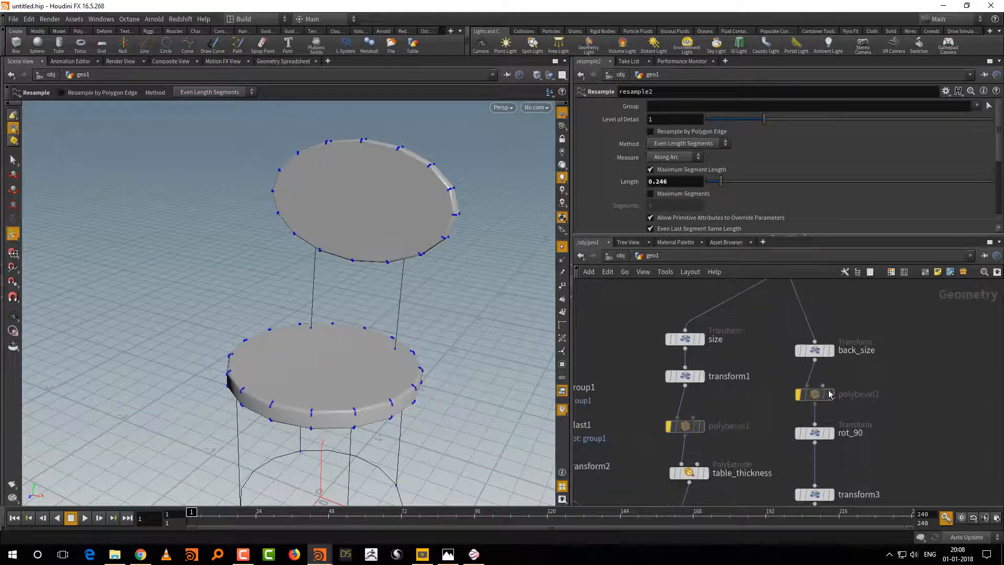
left_click(793, 372)
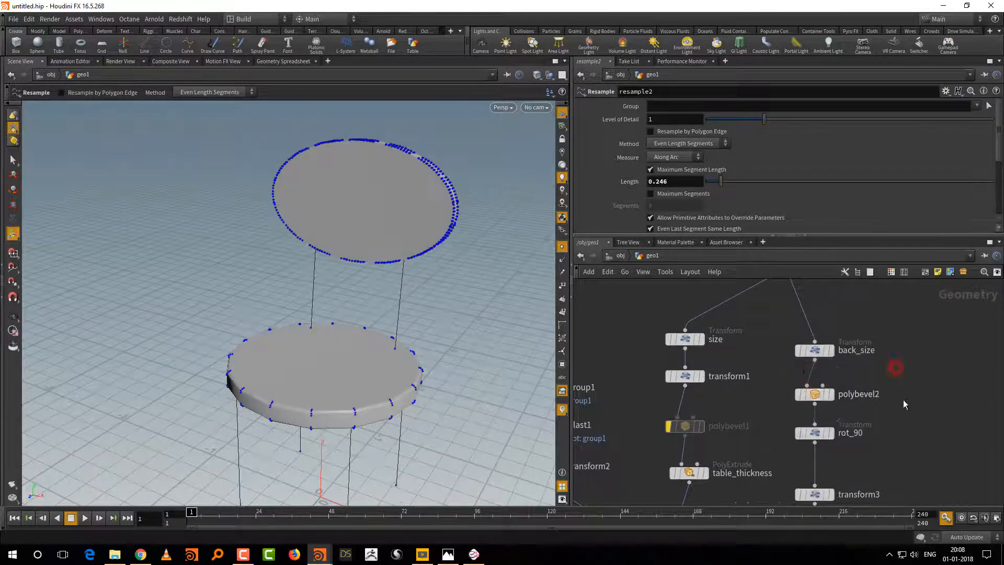
left_click(668, 426)
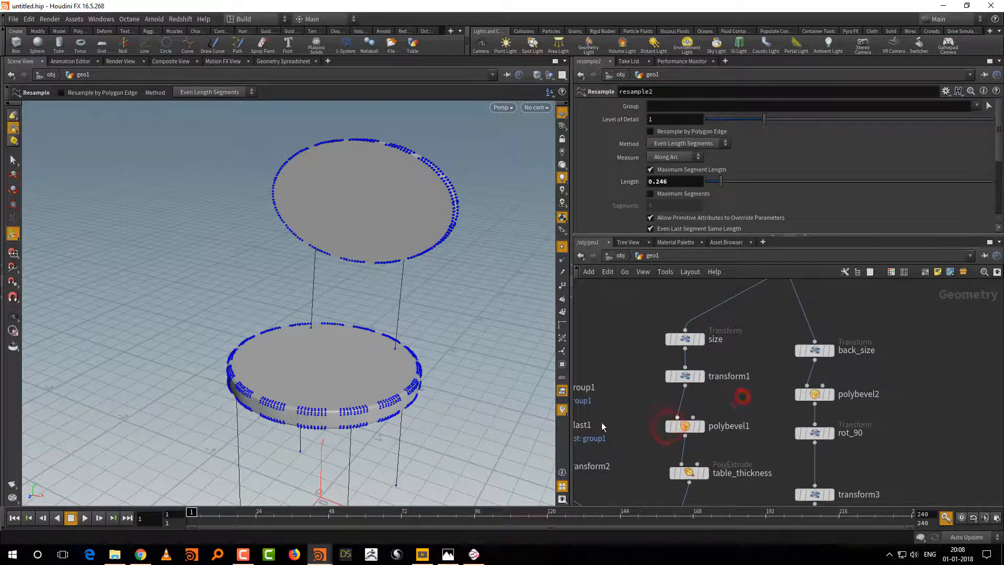
left_click_drag(429, 421, 475, 457, "alt")
right_click_drag(445, 427, 475, 457, "alt")
left_click(560, 246)
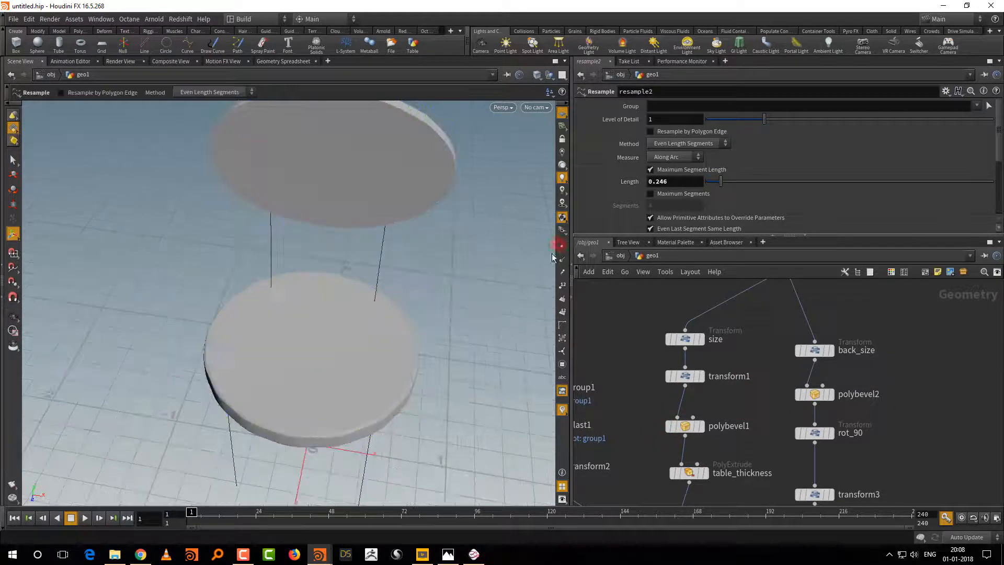
mouse_move(493, 338)
left_mouse_down("alt")
mouse_move(507, 313)
mouse_move(460, 315)
mouse_move(488, 312)
mouse_move(477, 341)
left_mouse_up("alt")
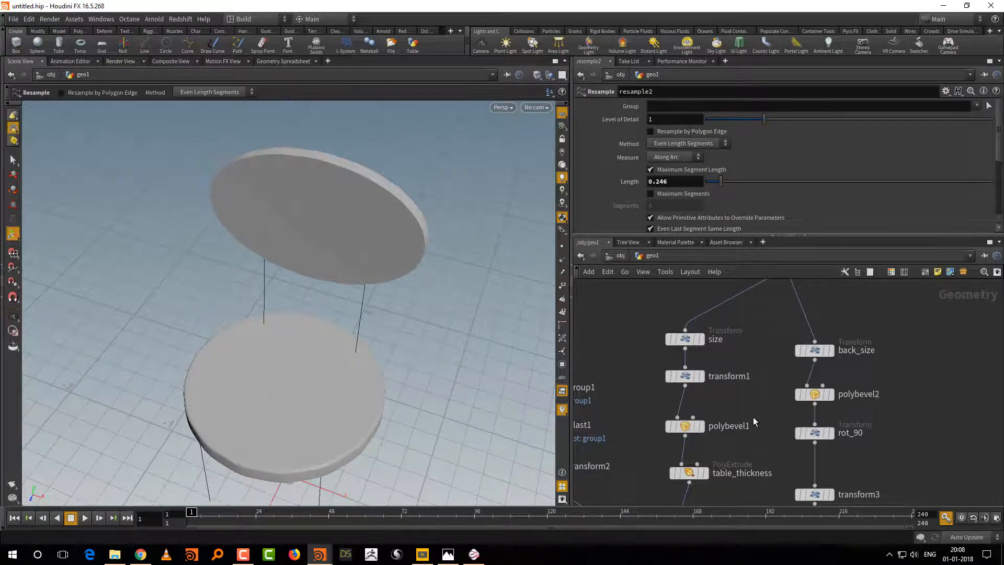
Step: Delete polybevel2 and rewire polybevel1 between base_size and the first input of switch2
middle_click_drag(751, 352, 758, 419)
scroll(757, 418, "down", 3)
middle_click_drag(847, 352, 853, 390)
middle_click_drag(709, 391, 704, 412)
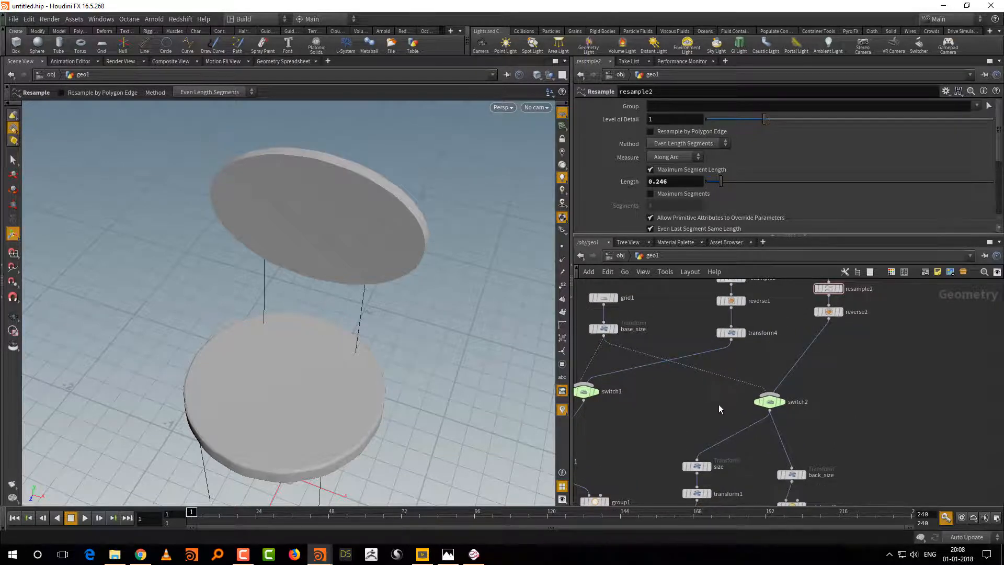
middle_click_drag(728, 463, 732, 403)
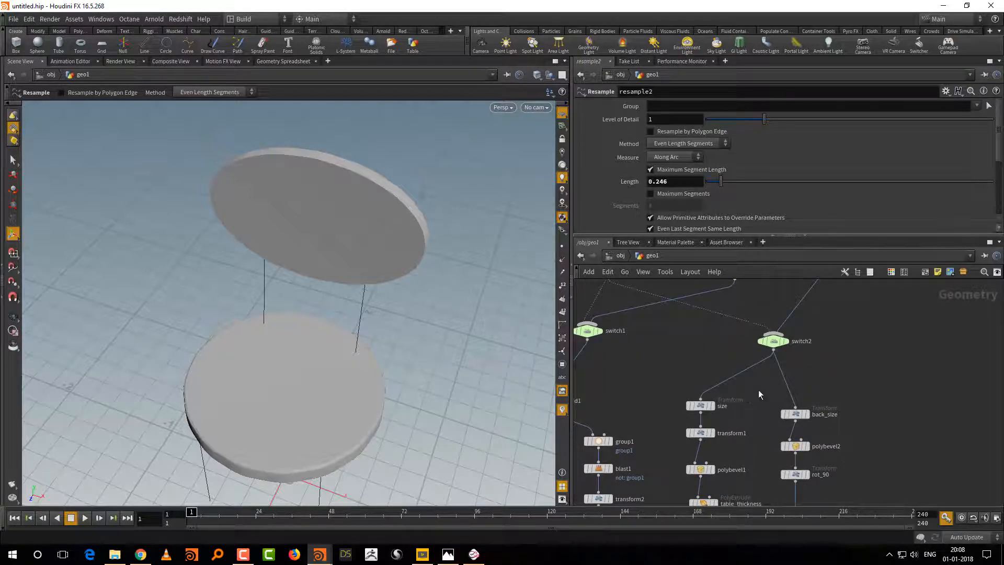
left_click(832, 444)
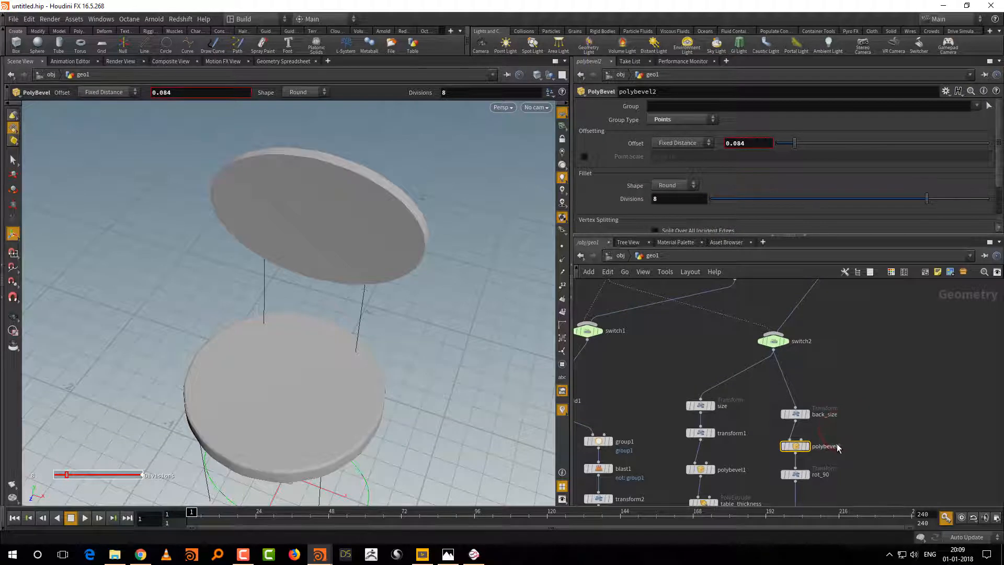
key("Delete")
left_click_drag(719, 470, 733, 328)
middle_click_drag(847, 286, 807, 417)
Step: Set resample2's maximum segment Length to 0.064 for a smoother round seat and backrest
left_click_drag(834, 343, 801, 366)
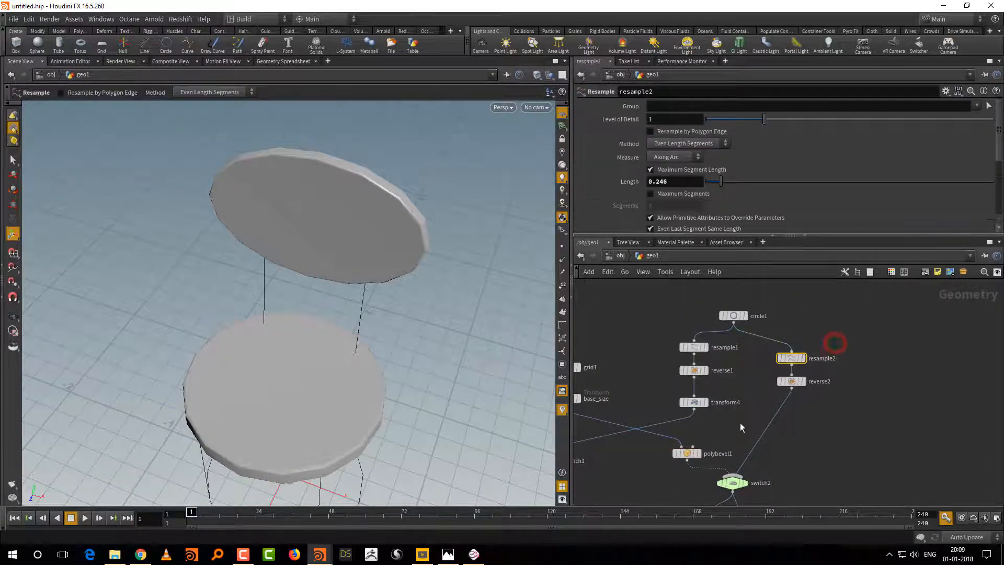
middle_click_drag(739, 422, 818, 367)
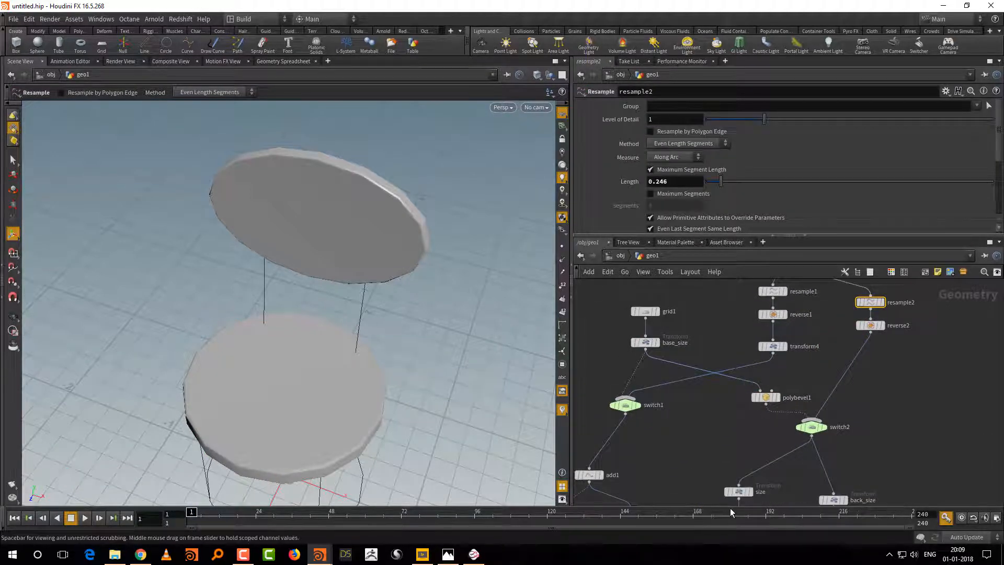
middle_click_drag(780, 440, 769, 365)
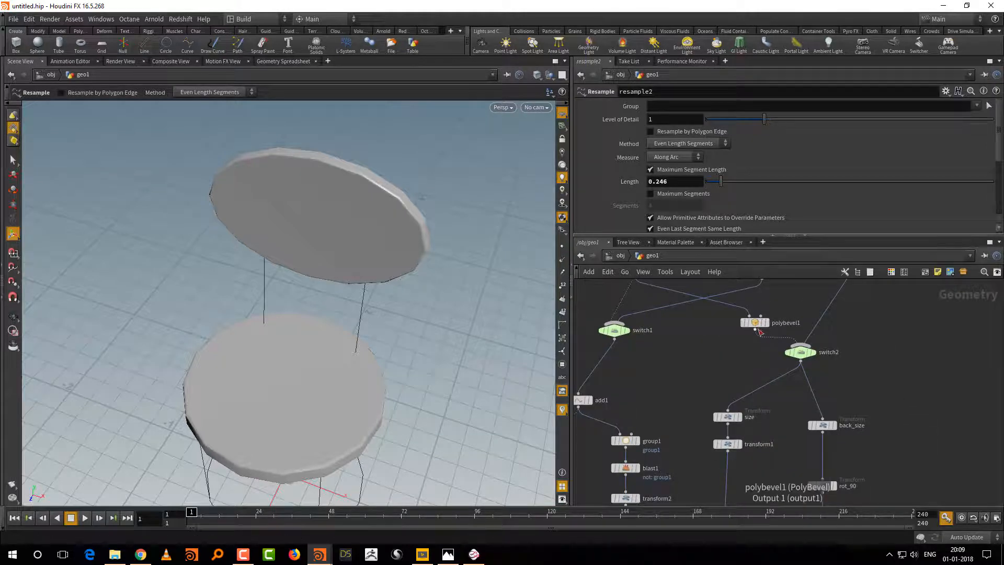
middle_click_drag(873, 330, 872, 459)
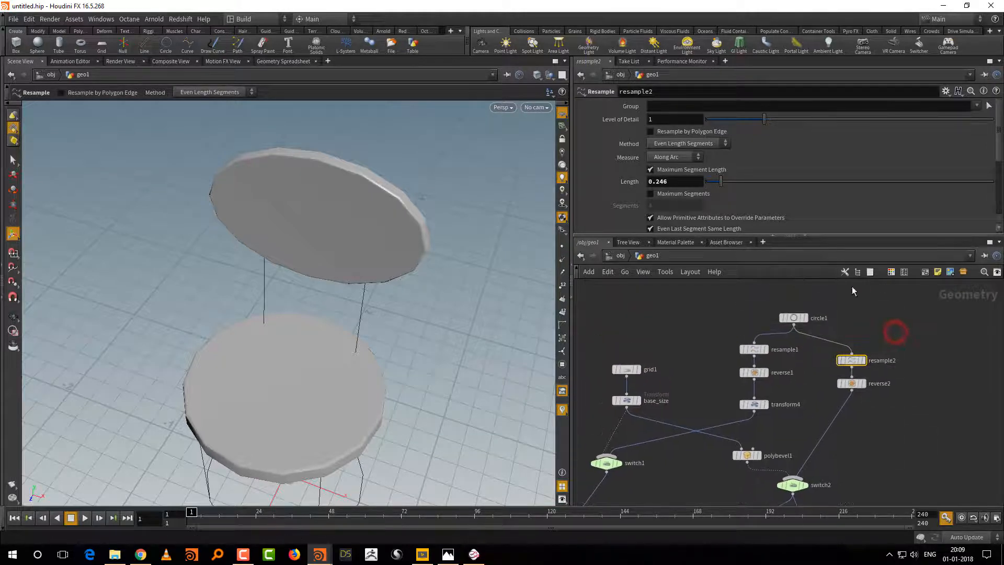
left_click_drag(721, 181, 711, 189)
middle_click_drag(867, 476, 863, 391)
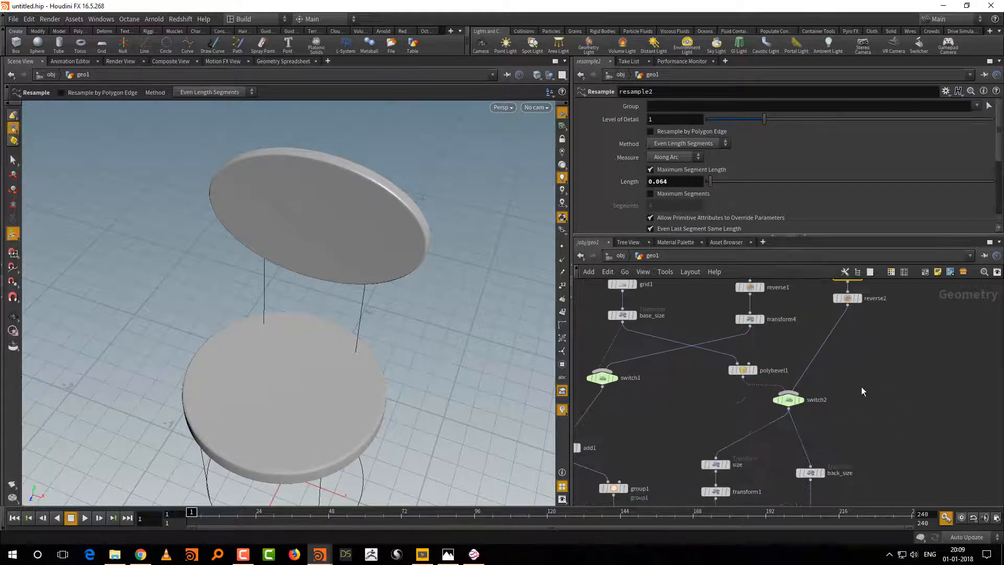
Step: Compare the bevelled square chair with the round one by setting switch2's Select Input to 0 and back to 1
middle_click_drag(865, 433, 873, 290)
mouse_move(899, 474)
middle_mouse_down()
mouse_move(905, 350)
mouse_move(928, 274)
middle_mouse_up()
mouse_move(866, 472)
middle_mouse_down()
mouse_move(896, 338)
mouse_move(935, 286)
middle_mouse_up()
middle_click_drag(838, 284, 832, 502)
middle_click_drag(966, 287, 937, 450)
middle_click_drag(919, 350, 902, 439)
left_click(833, 410)
left_click(721, 105)
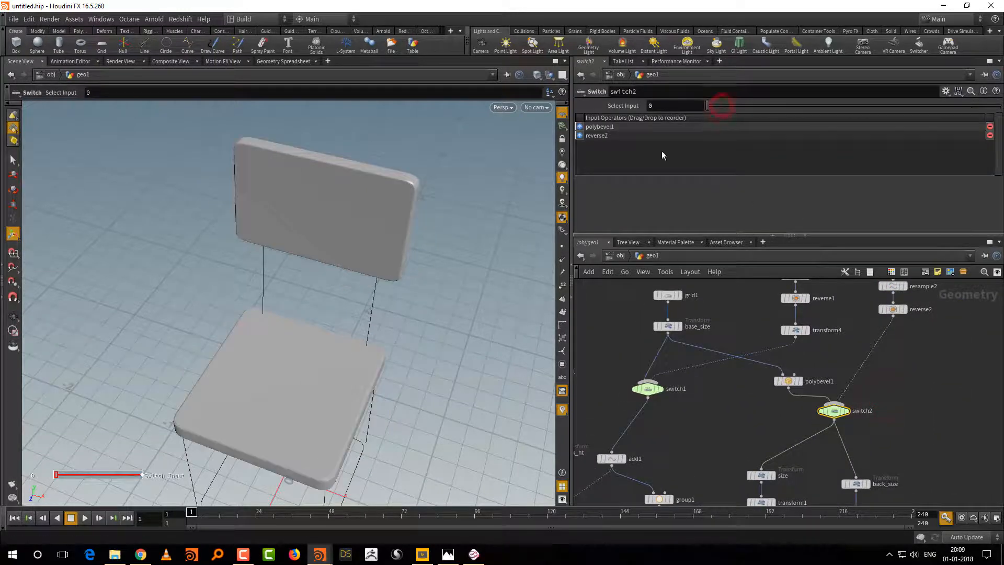
left_click(732, 105)
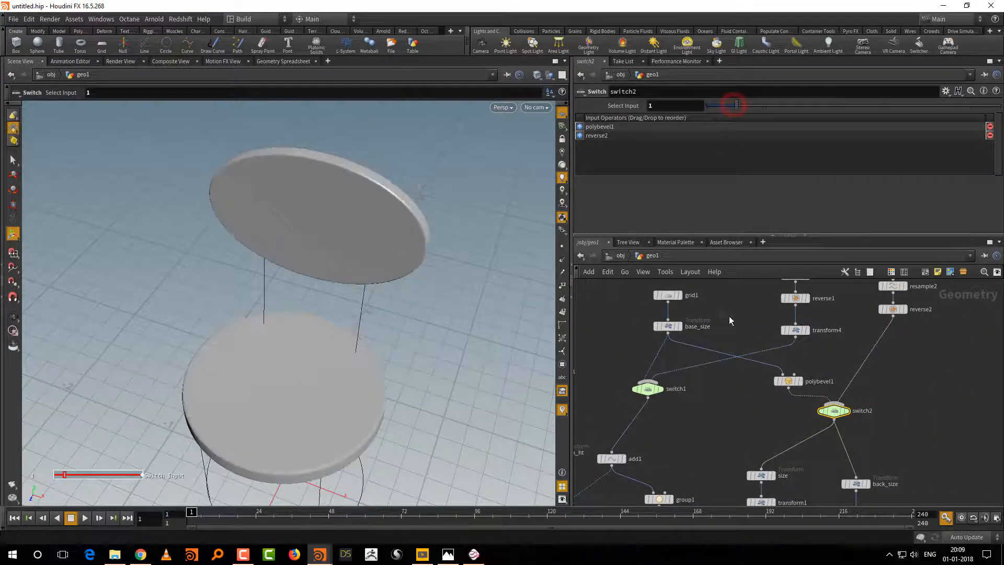
Step: Shift polybevel1 closer to base_size in the network and display its output to check the bevelled base
left_click_drag(787, 381, 766, 382)
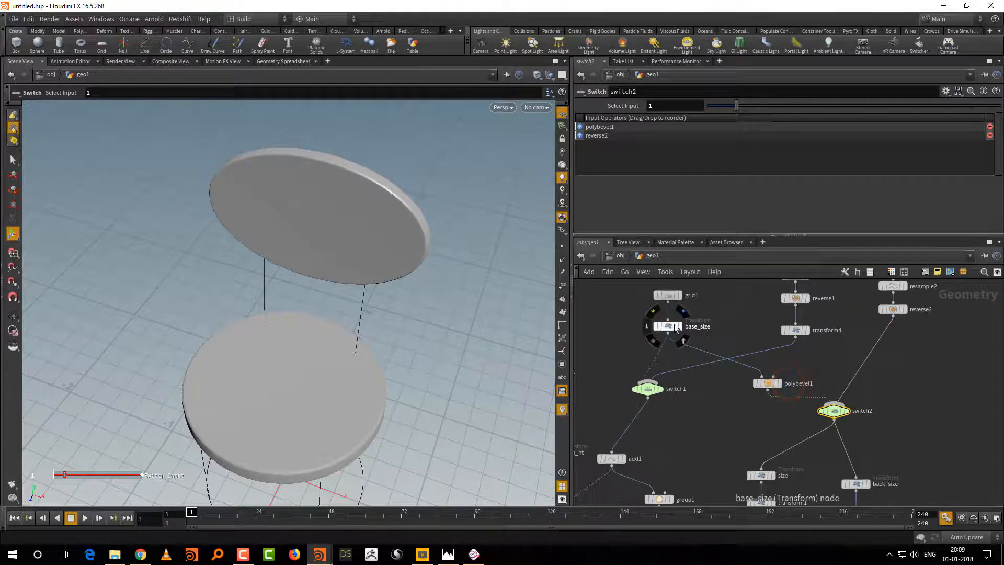
left_click(675, 327)
left_click(776, 385)
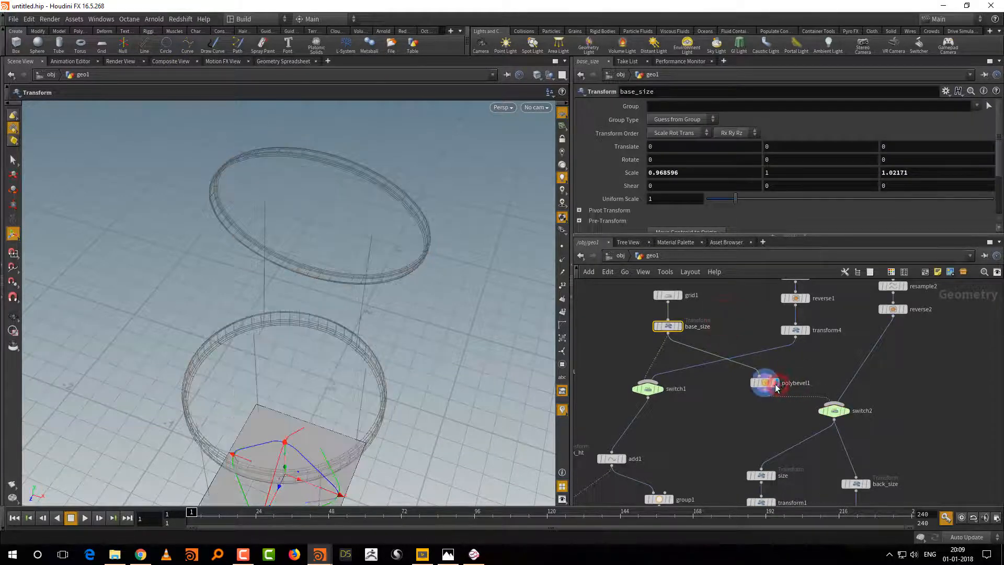
Step: Display the final normal1 node again and inspect the complete round chair from several angles
middle_click_drag(426, 397, 434, 287, "alt")
right_click_drag(379, 407, 450, 328, "alt")
middle_click_drag(374, 411, 405, 372, "alt")
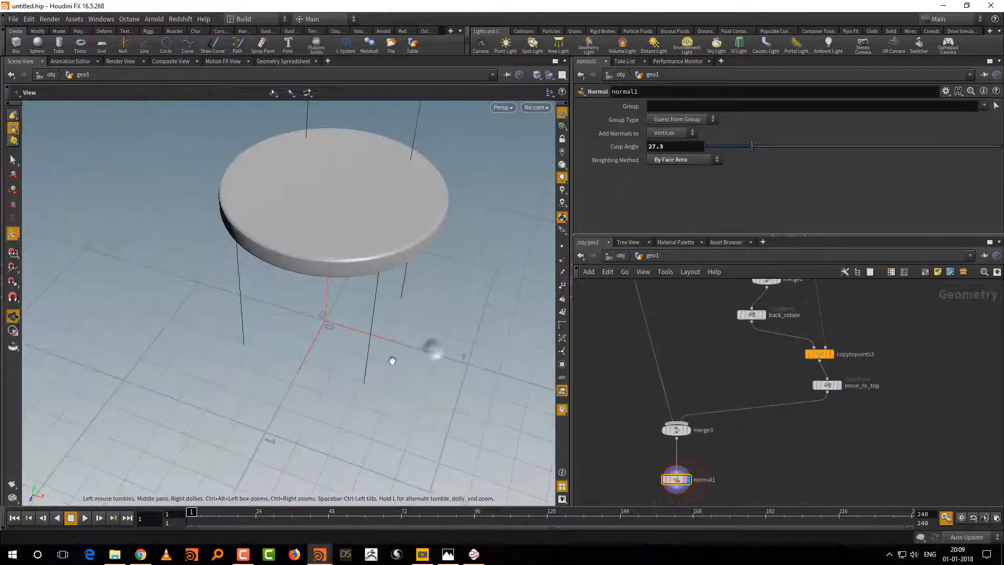
left_click_drag(392, 360, 438, 353)
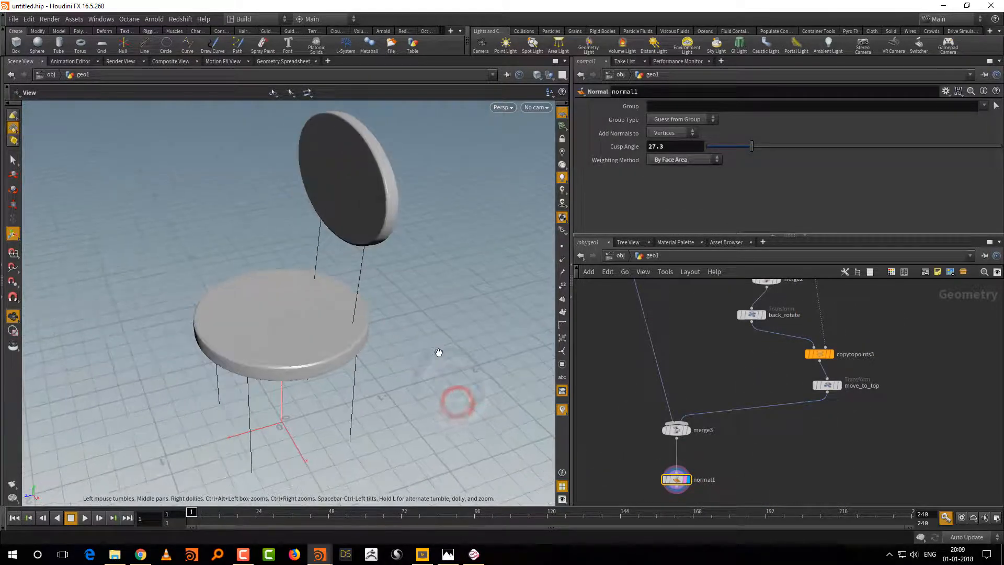
right_click_drag(439, 352, 442, 367, "alt")
middle_click_drag(795, 349, 782, 460)
middle_click_drag(883, 393, 868, 460)
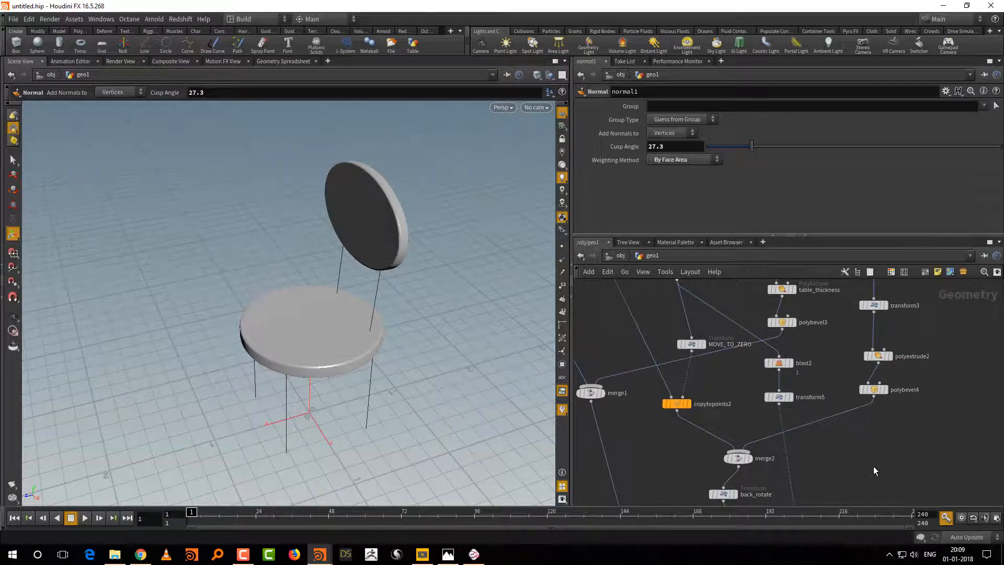
right_click_drag(412, 369, 395, 394, "alt")
mouse_move(443, 382)
left_mouse_down("alt")
mouse_move(477, 373)
mouse_move(413, 397)
mouse_move(439, 396)
left_mouse_up("alt")
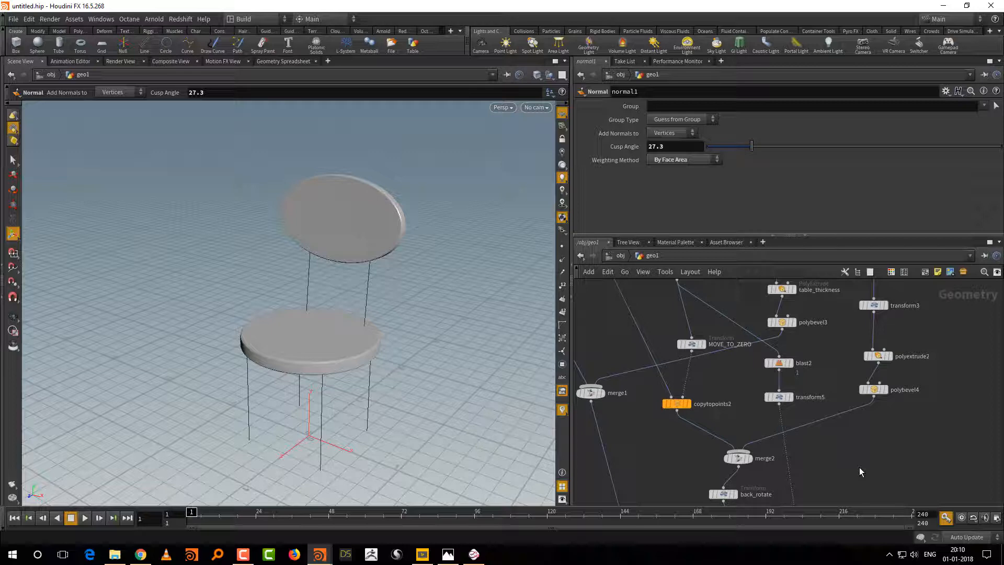
Step: Reposition the grid1 and base_size nodes lower in the network, above switch1 and polybevel1
scroll(895, 476, "down", 4)
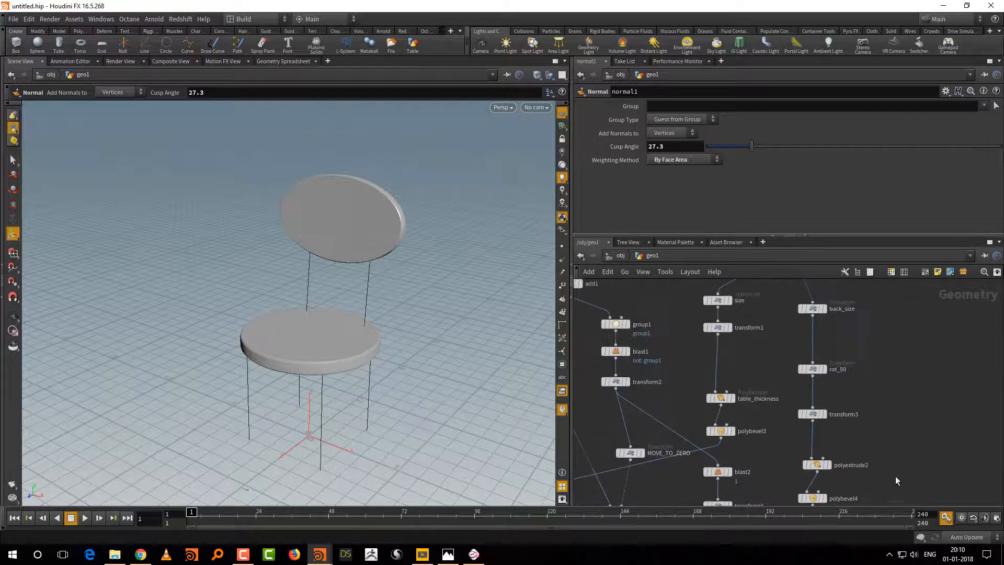
middle_click_drag(920, 372, 917, 425)
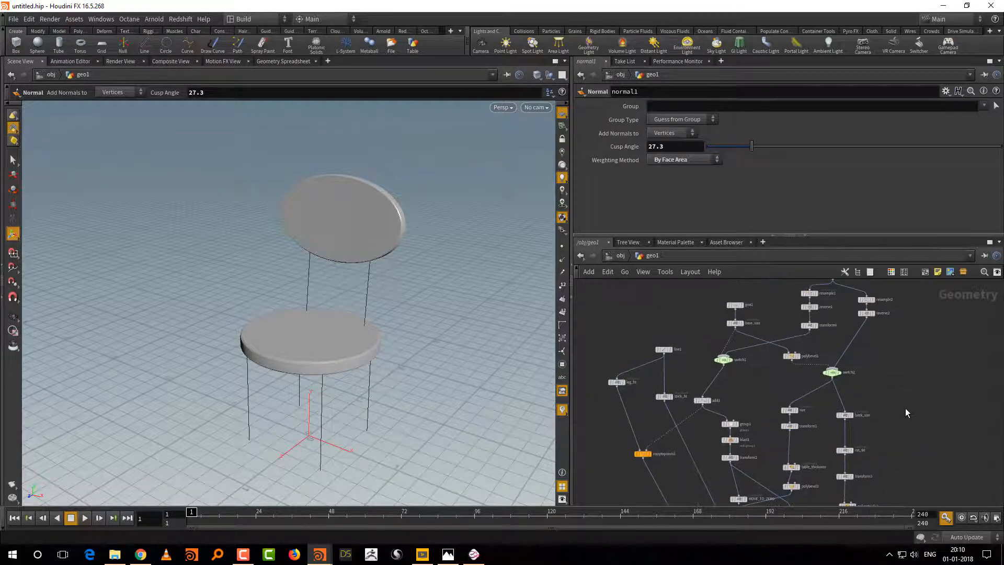
left_click_drag(760, 289, 760, 314)
middle_click_drag(928, 372, 918, 410)
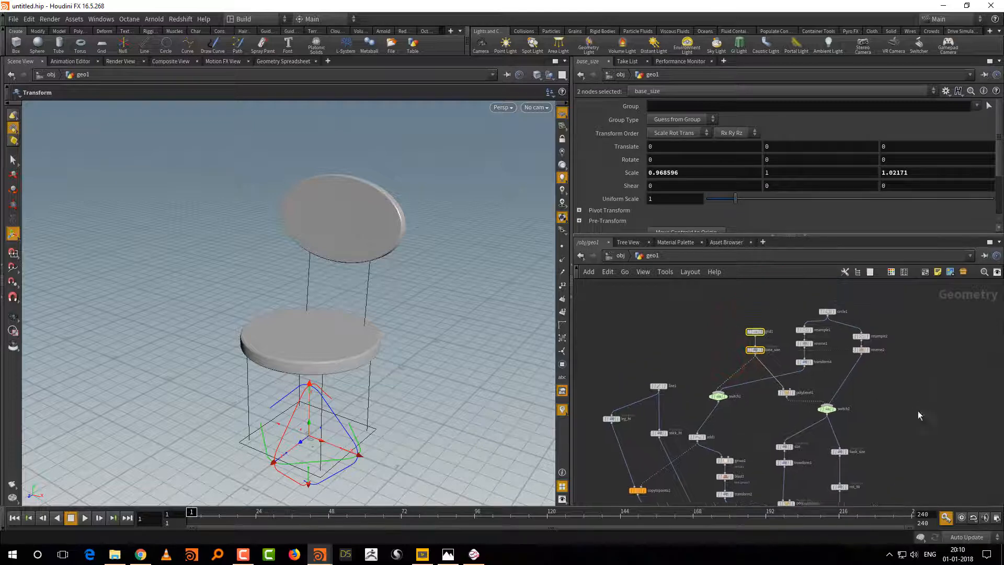
scroll(917, 410, "up", 3)
left_click_drag(727, 391, 712, 387)
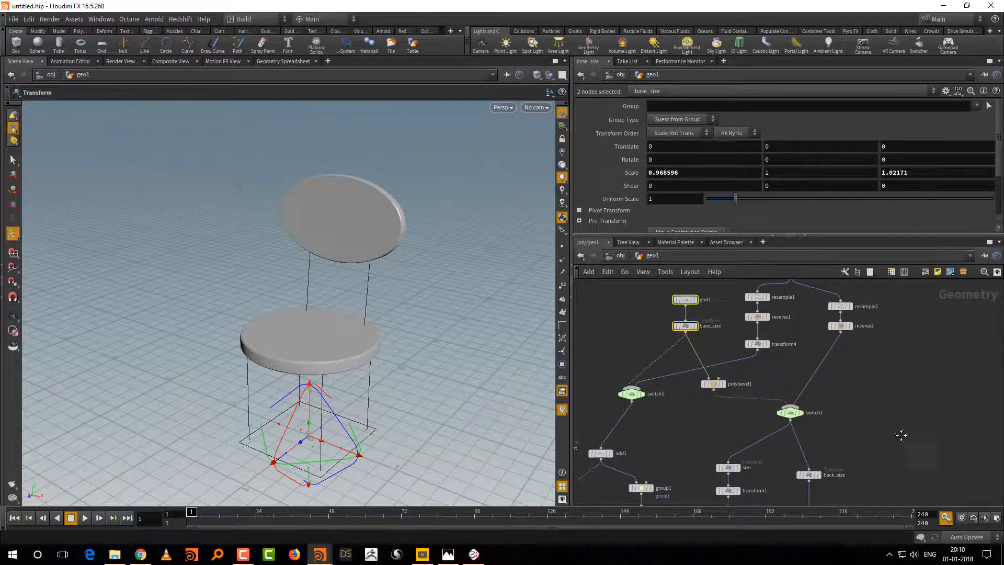
Step: Move the transform1 node down so it sits evenly between size and table_thickness in the seat branch
middle_click_drag(896, 488, 917, 385)
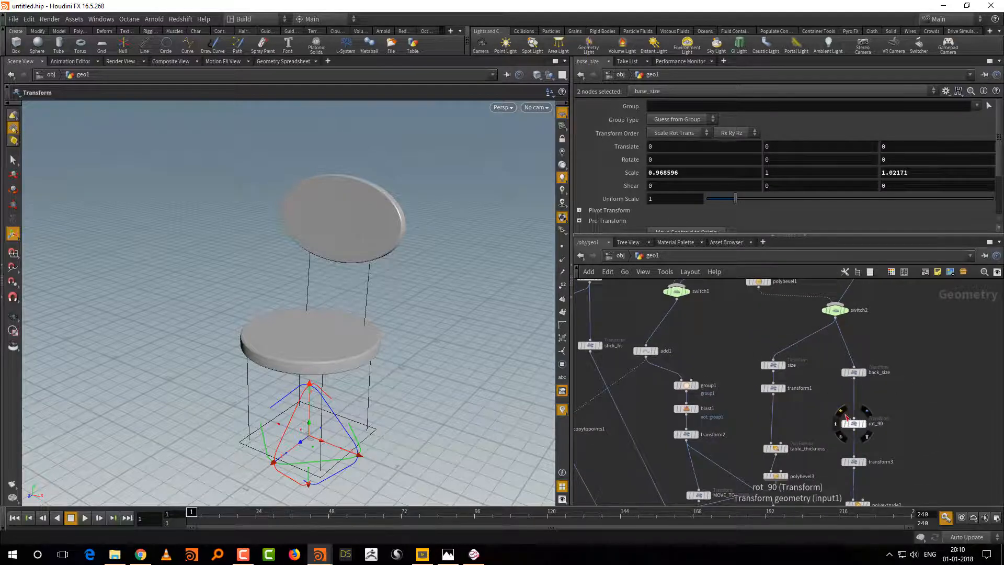
middle_click_drag(822, 406, 800, 372)
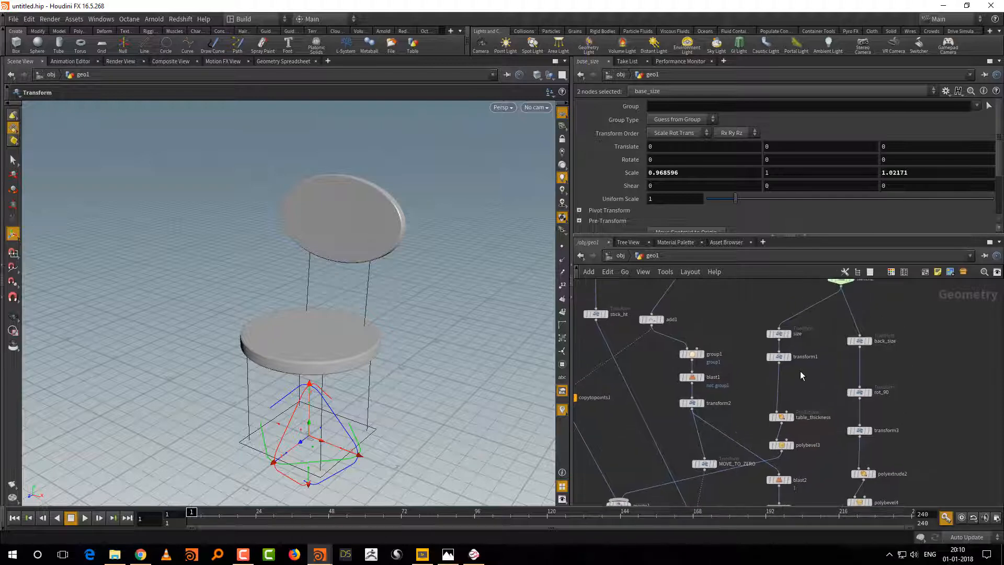
left_click_drag(785, 356, 784, 373)
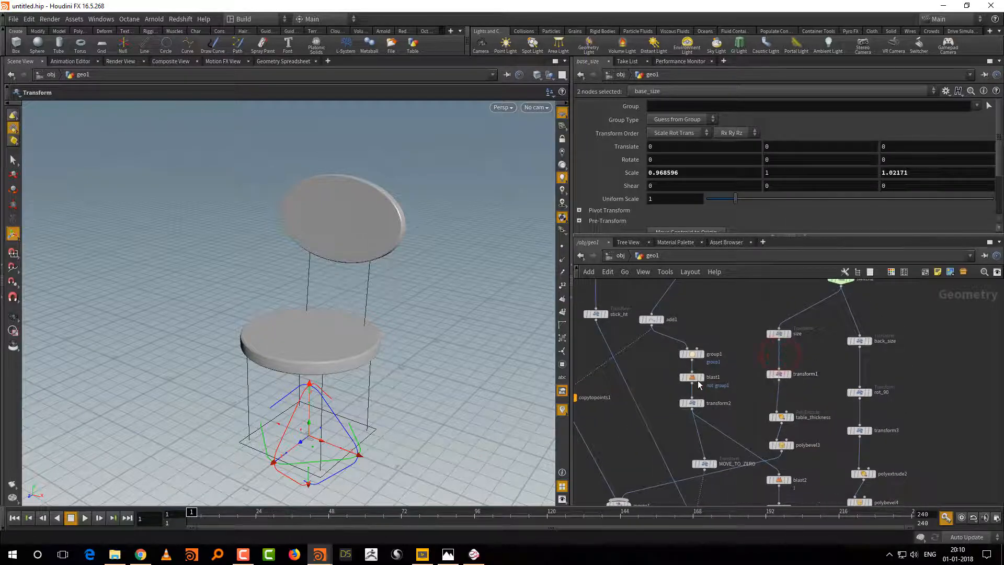
mouse_move(719, 380)
middle_click_drag(743, 375, 741, 388)
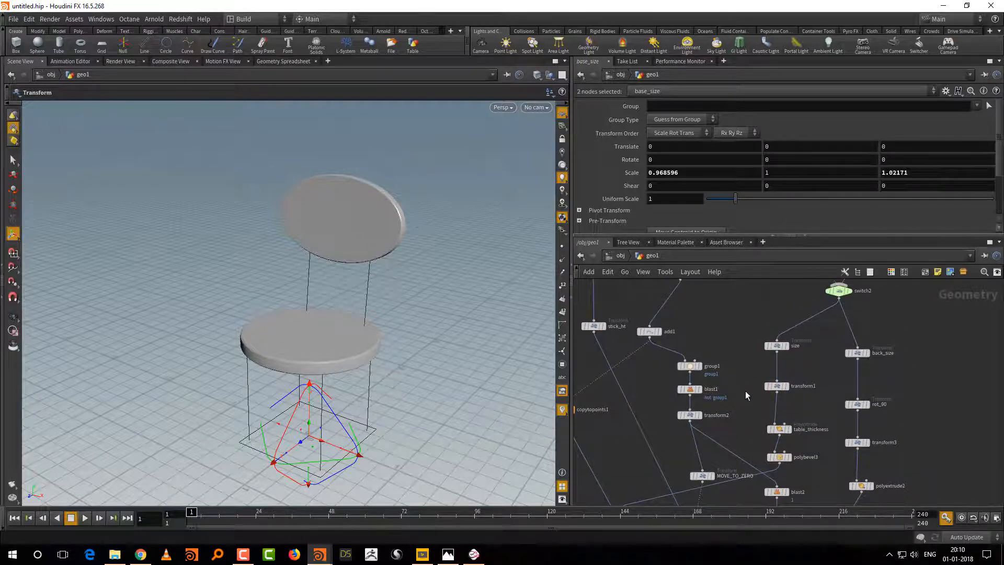
middle_click_drag(916, 400, 925, 353)
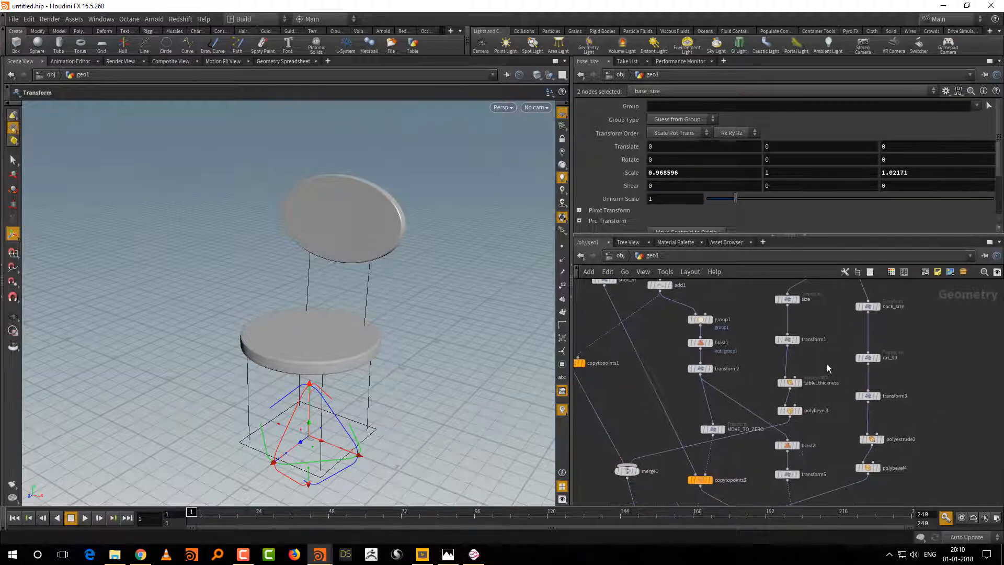
Step: Review the parameters of table_thickness, polybevel3 and switch2, and the Translate Y expression of move_to_top
left_click(791, 383)
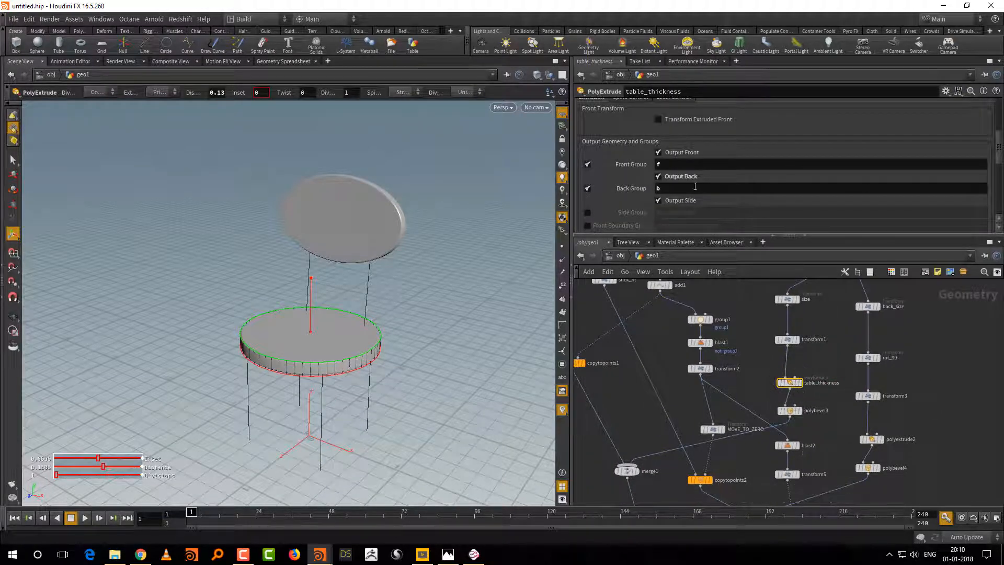
left_click(794, 412)
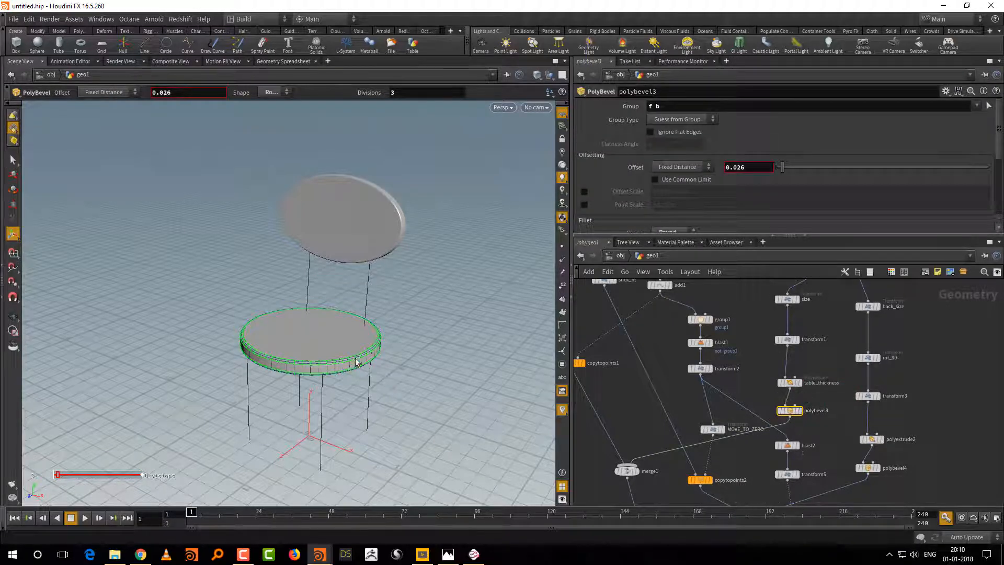
middle_click_drag(911, 312, 892, 400)
left_click(836, 404)
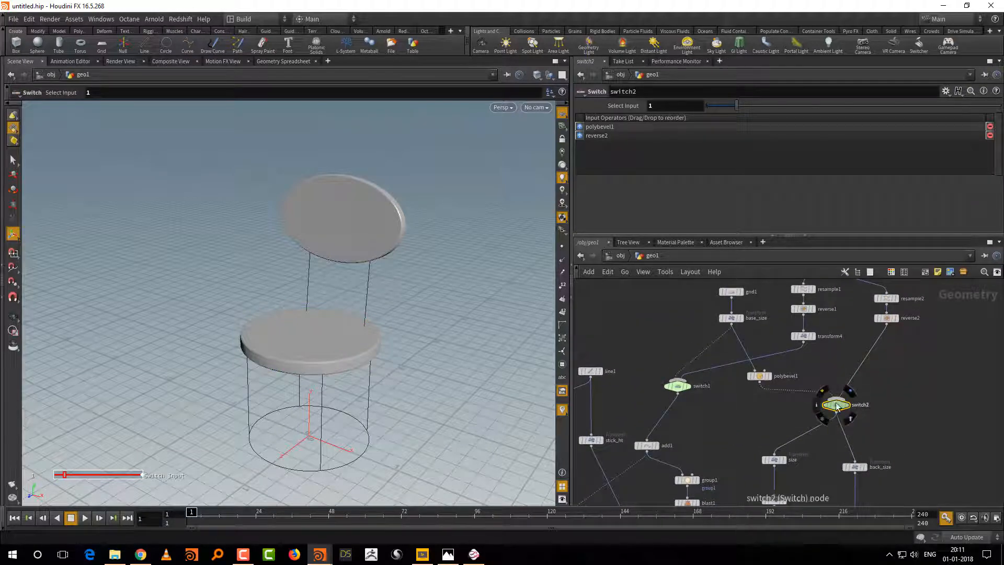
middle_click_drag(907, 443, 896, 363)
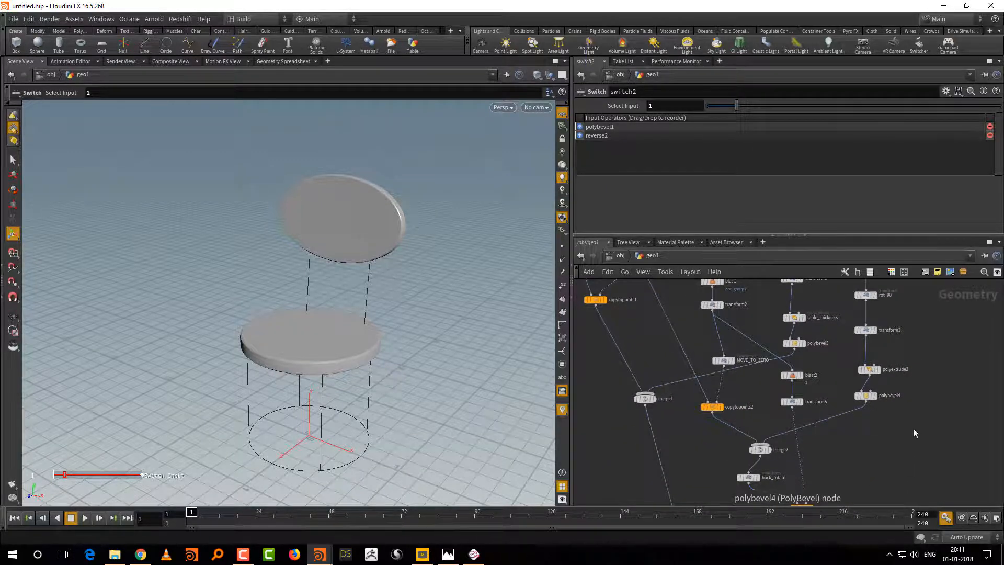
middle_click_drag(903, 433, 877, 419)
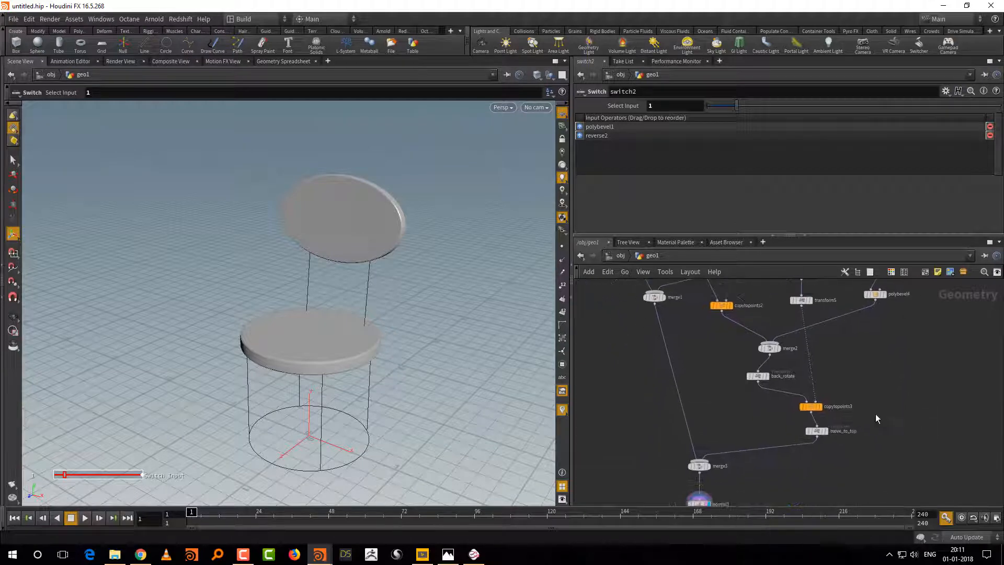
left_click(816, 432)
left_click(824, 150)
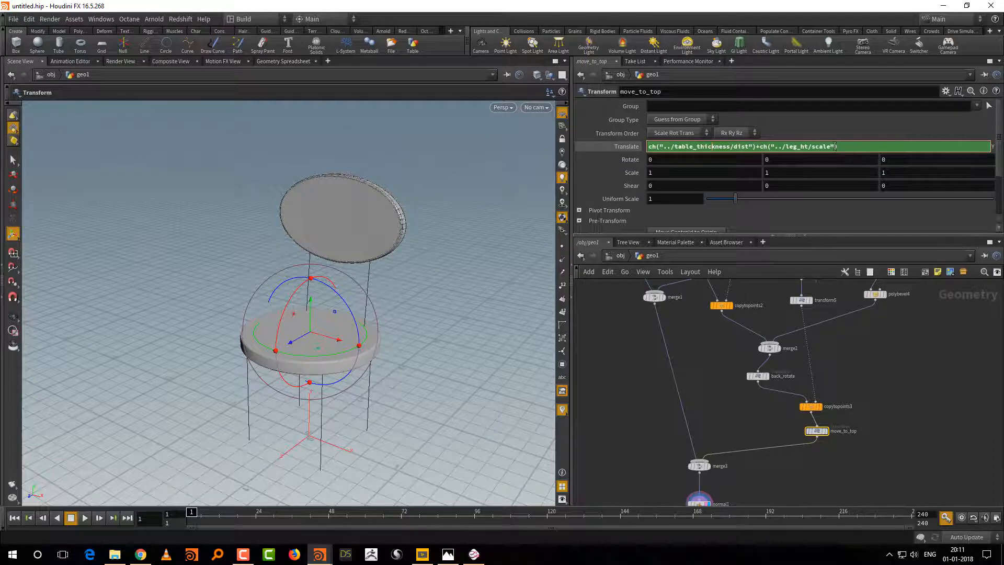
type(")")
left_click(934, 392)
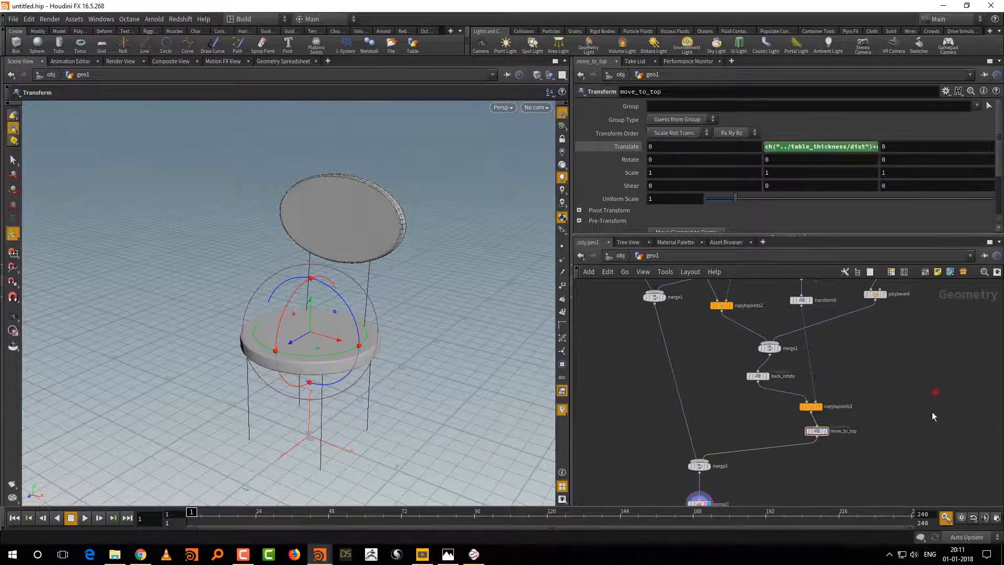
Step: Add an unconnected PolyWire node near copytopoints1 and turn off Do Vertex Textures on it
middle_click_drag(912, 394, 966, 457)
middle_click_drag(751, 409, 788, 491)
middle_click_drag(735, 375, 760, 475)
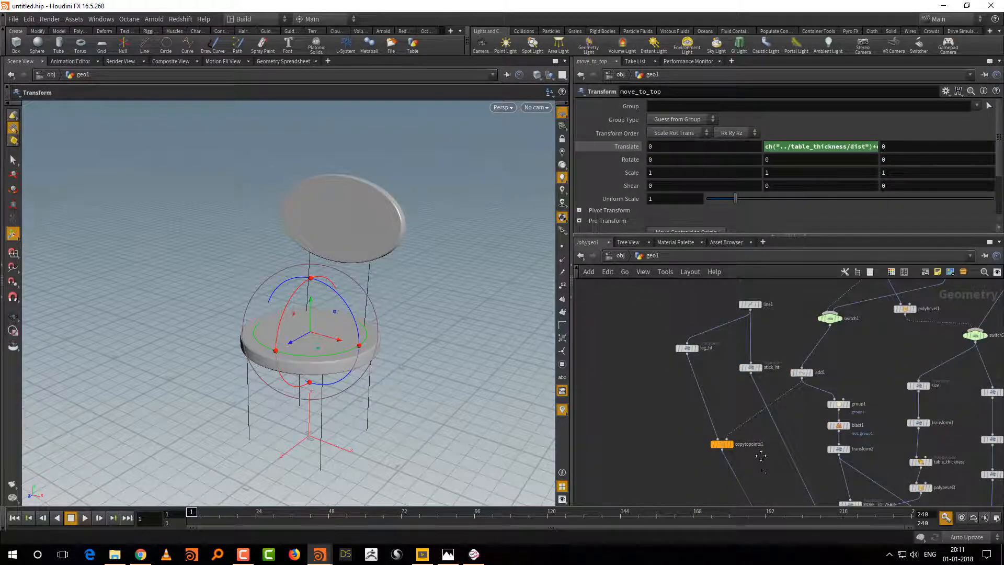
middle_click_drag(700, 523, 685, 431)
key("Tab")
type("polywi")
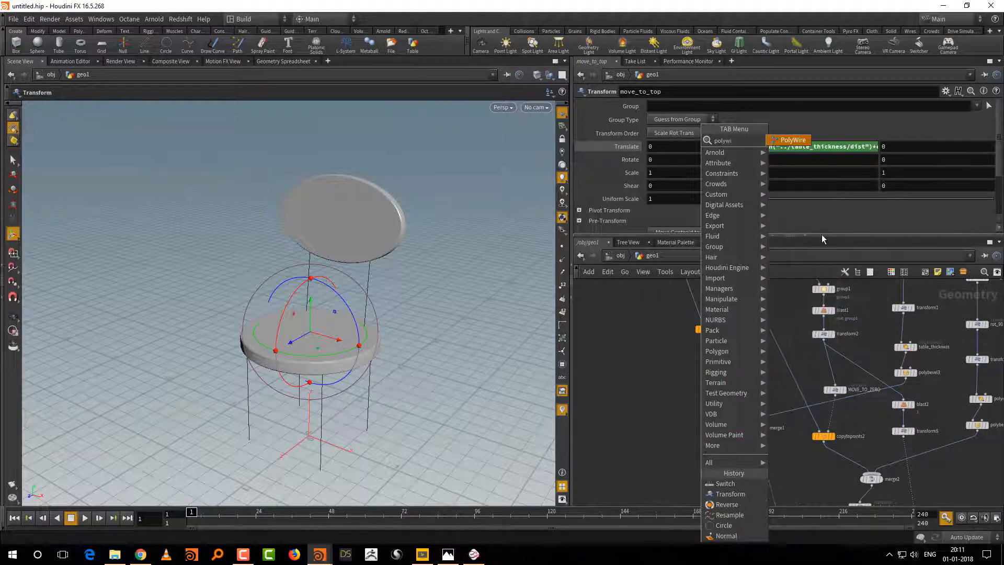
key("Return")
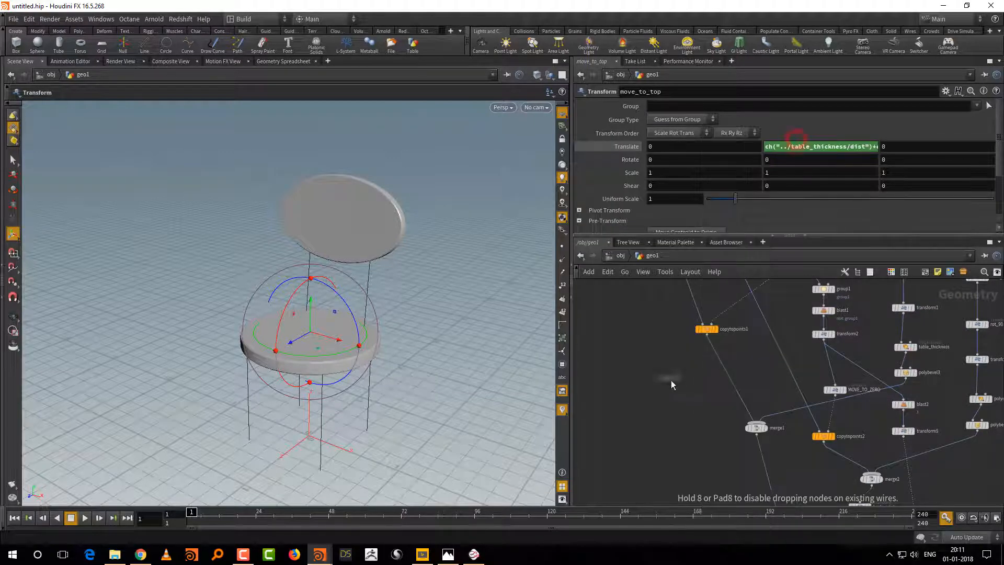
left_click(672, 382)
left_click(682, 208)
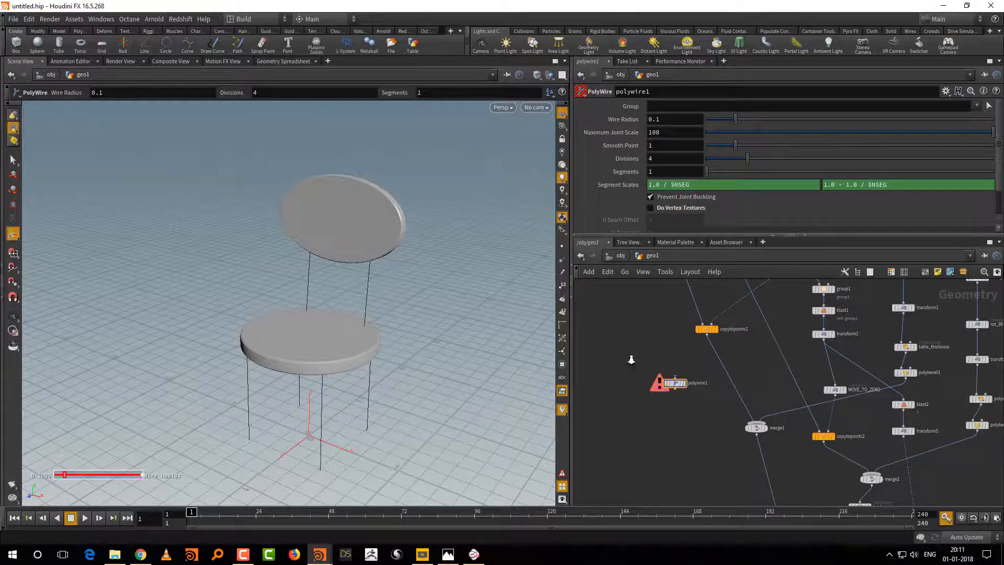
scroll(636, 366, "up", 3)
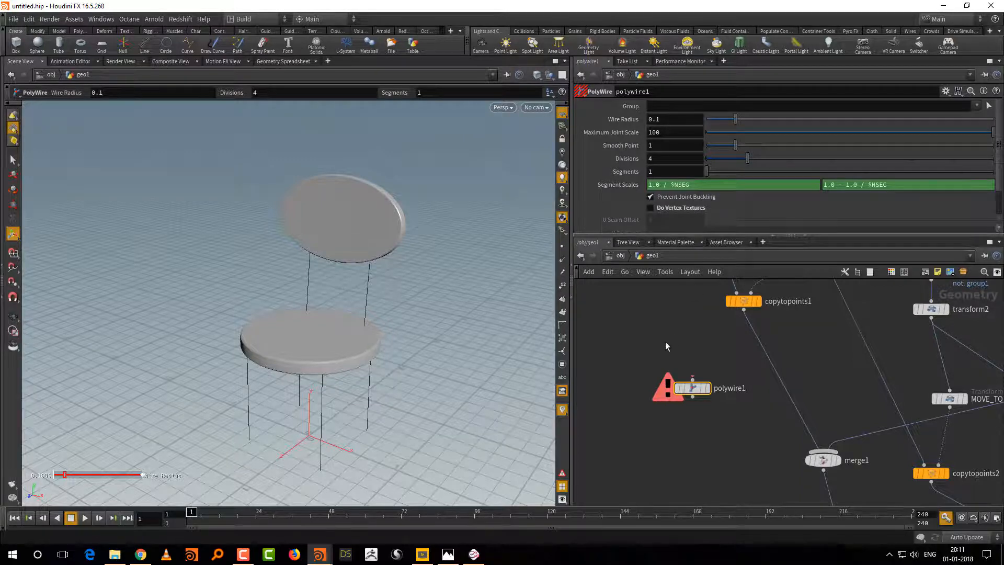
left_click_drag(642, 349, 725, 412)
Step: Save the PolyWire node's current parameters as permanent defaults
left_click(946, 92)
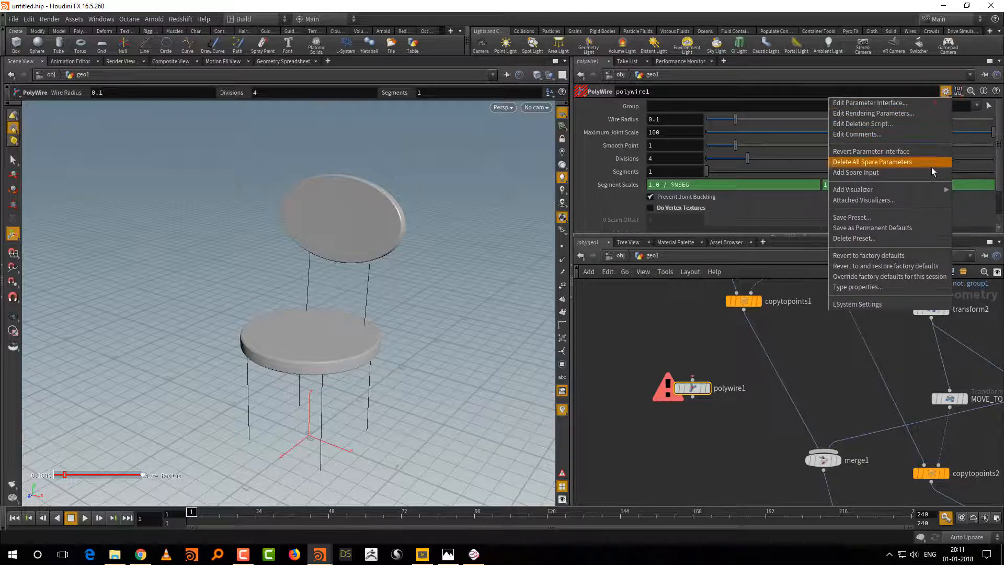
left_click(899, 228)
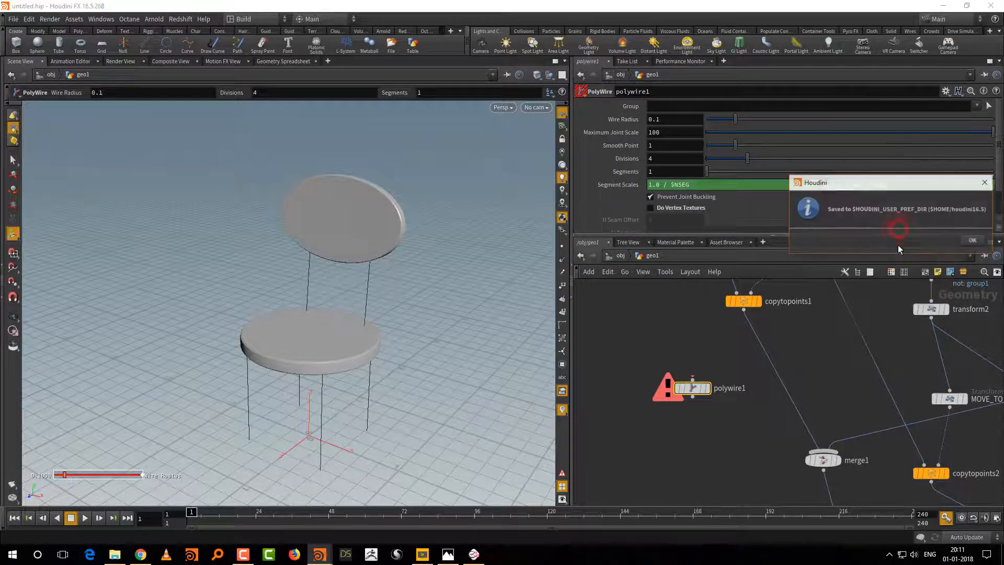
left_click(972, 241)
Step: Delete the unconnected polywire1, then add a fresh PolyWire node and insert it between copytopoints1 and merge1
left_click_drag(671, 345, 719, 444)
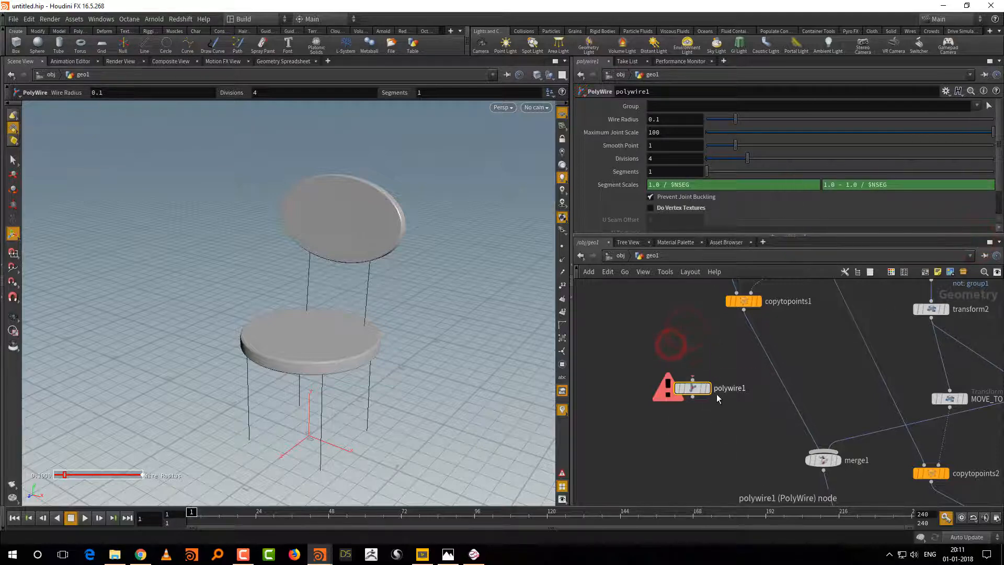
key("Delete")
key("Tab")
type("poly")
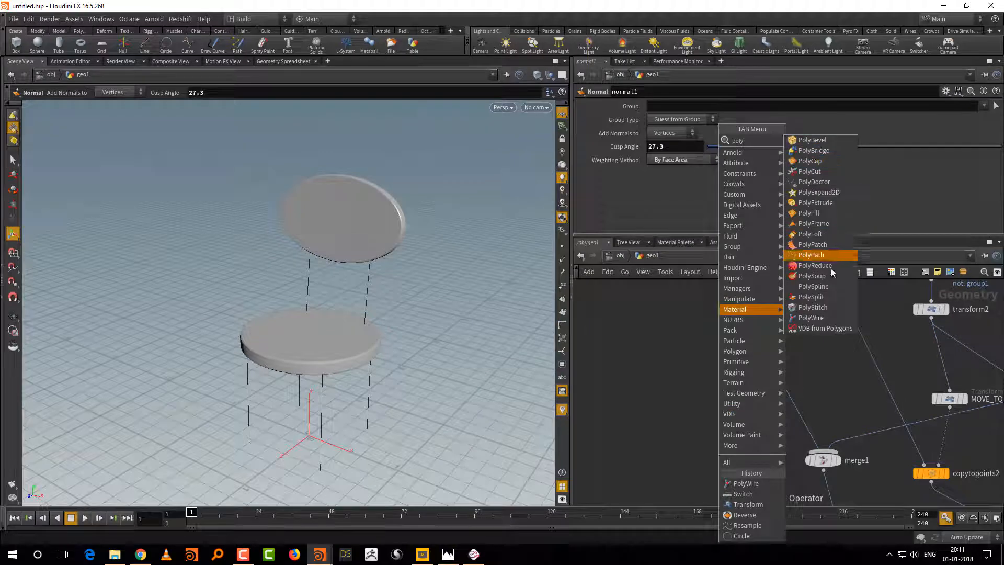
left_click(810, 317)
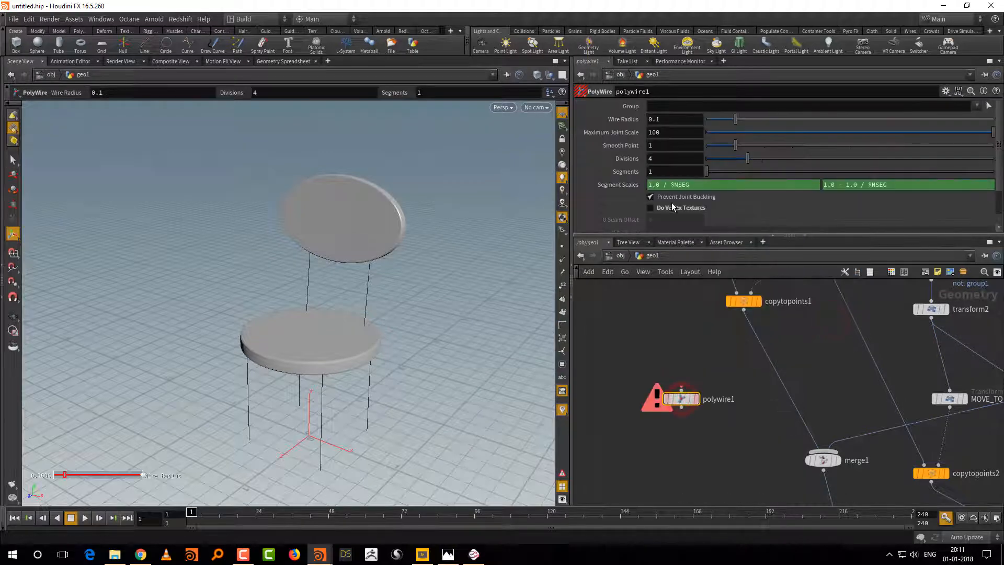
middle_click_drag(738, 360, 729, 398)
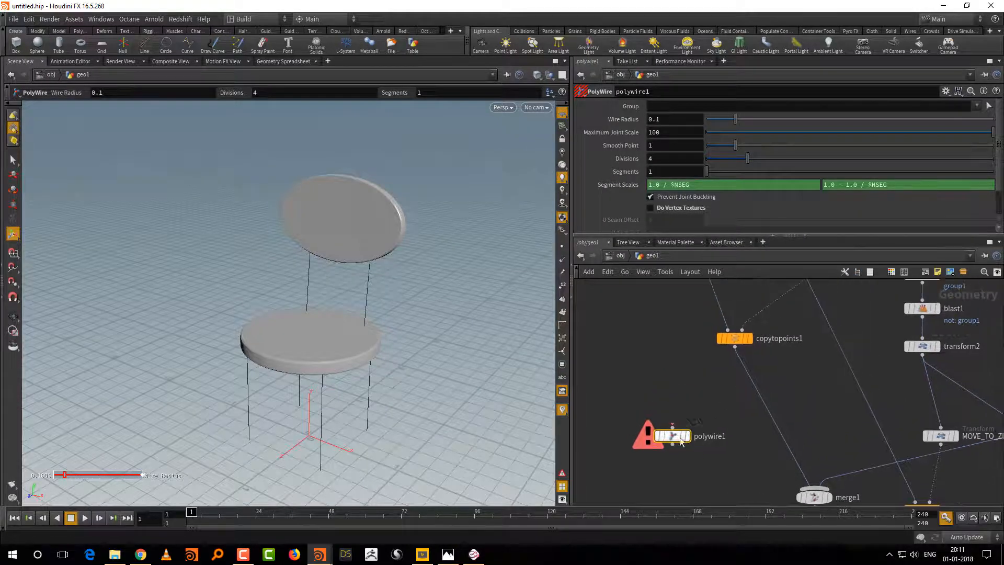
left_click_drag(673, 435, 768, 410)
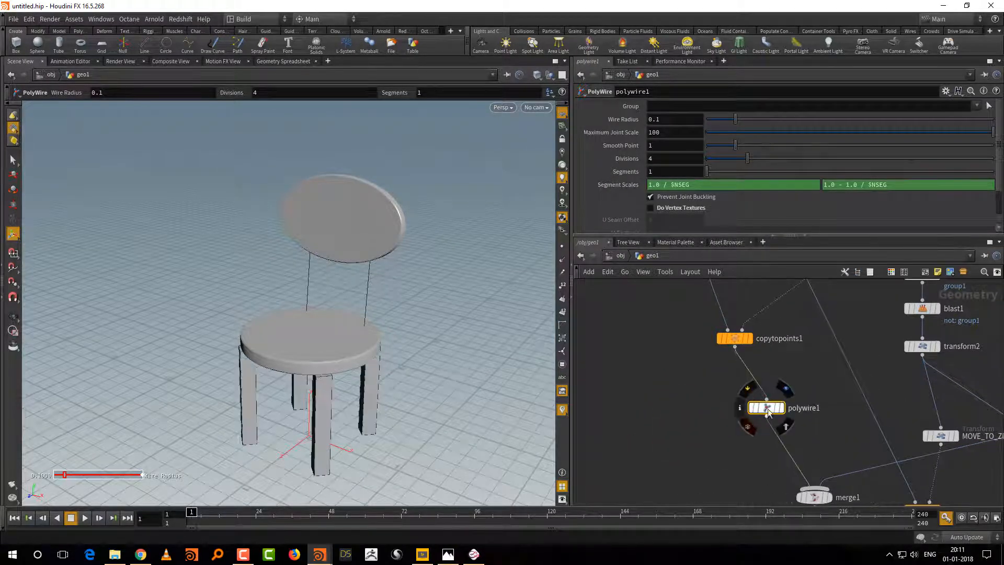
Step: Set polywire1's Wire Radius to 0.031 and Divisions to 40 to make slim, round legs
left_click_drag(735, 119, 716, 124)
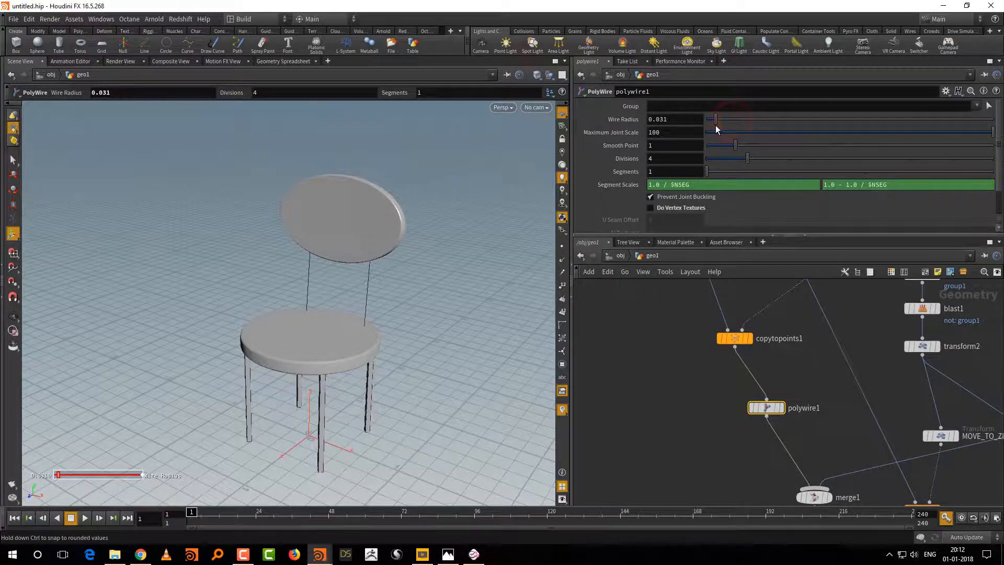
left_click_drag(748, 158, 980, 161)
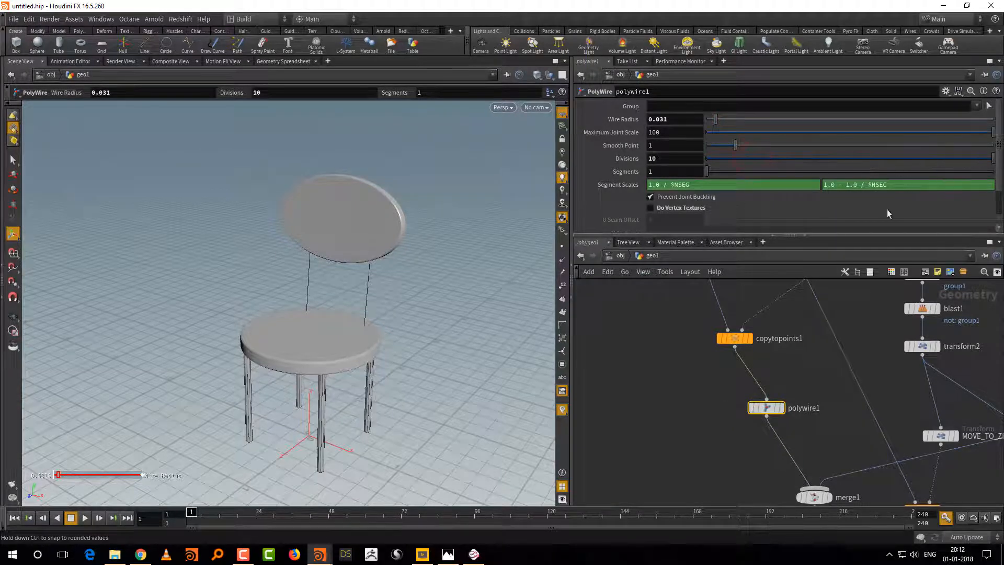
middle_click_drag(815, 422, 763, 386)
left_click(670, 158)
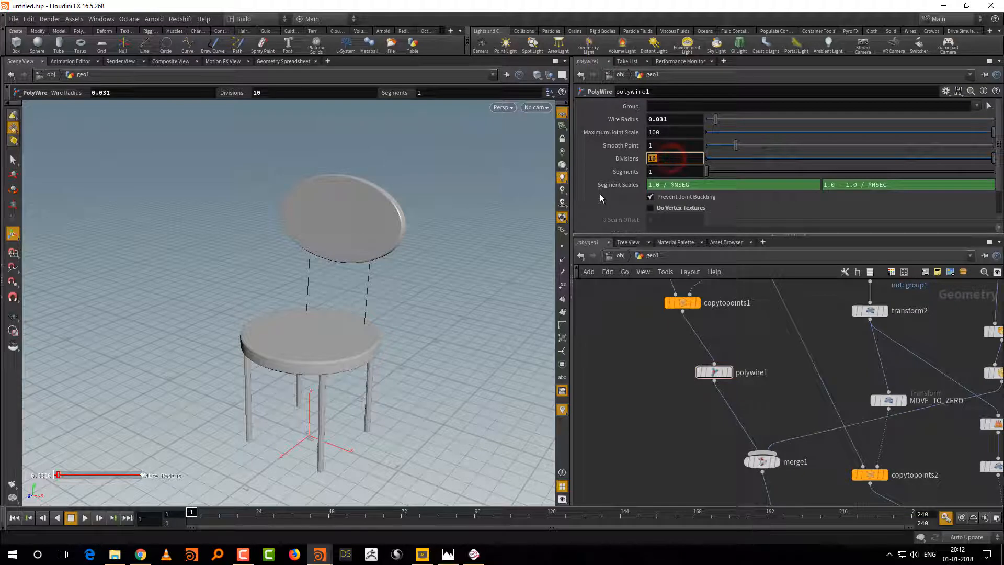
type("40")
key("Return")
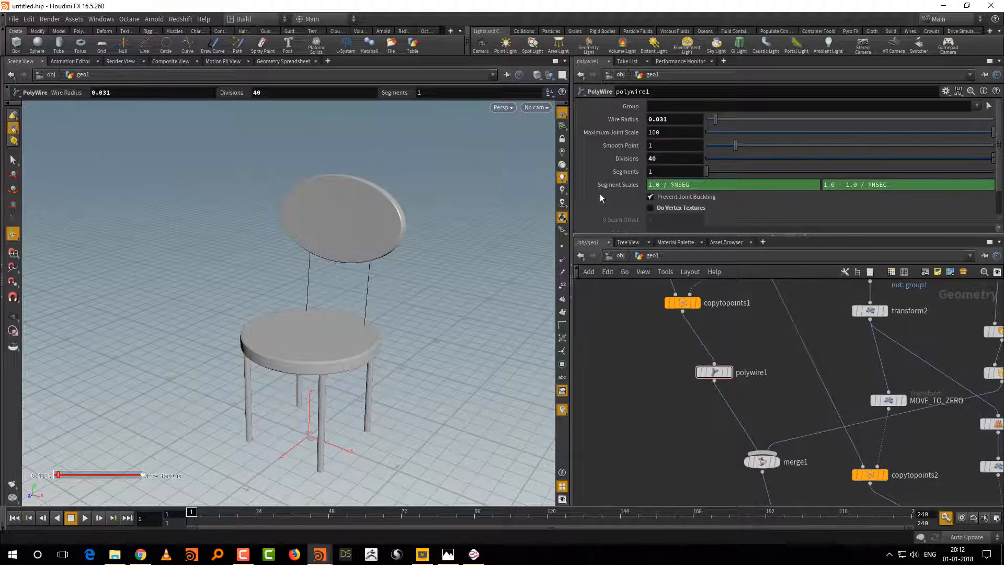
Step: Duplicate polywire1 and insert the copy between copytopoints2 and merge2 to thicken the backrest sticks
middle_click_drag(696, 424, 676, 387)
right_click_drag(692, 399, 681, 396)
left_click_drag(653, 341, 723, 375)
middle_click_drag(771, 448, 747, 437)
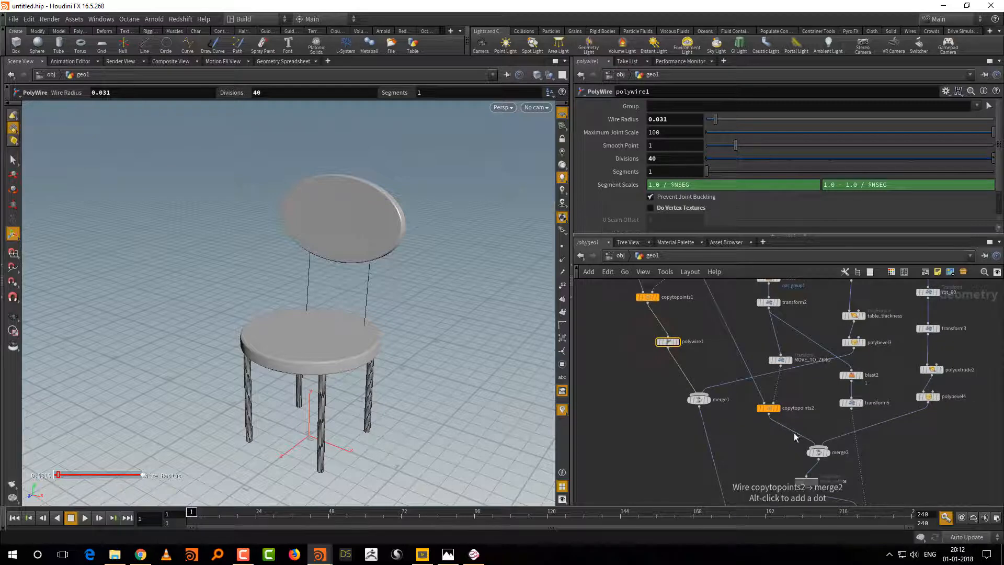
key("ctrl+c")
key("ctrl+v")
left_click(801, 441)
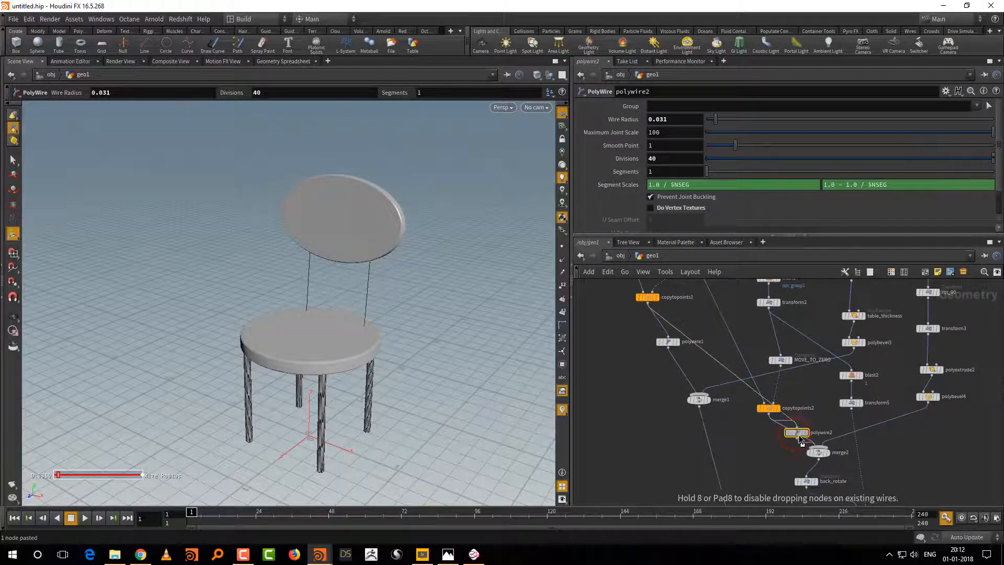
left_click(769, 452)
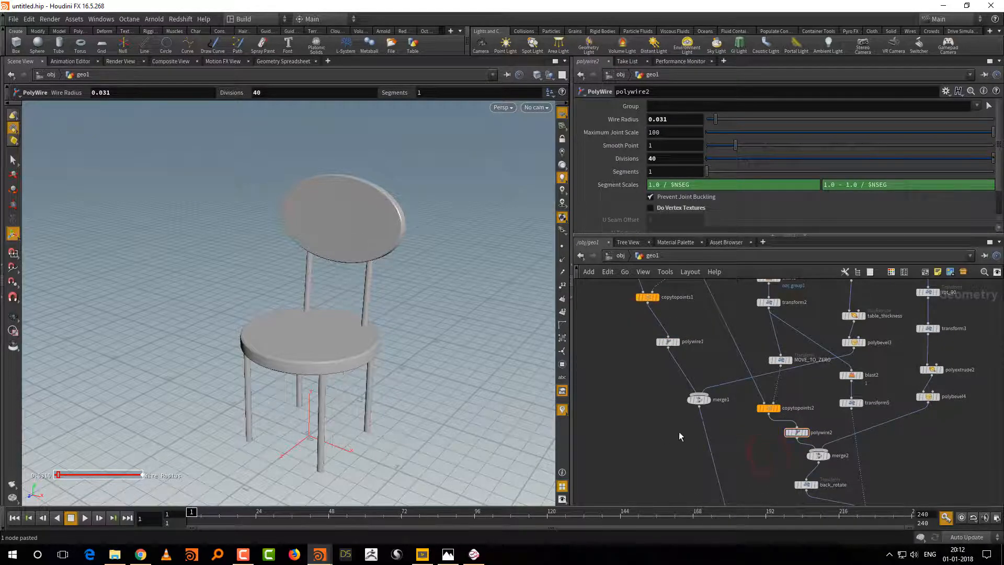
Step: Examine from the side how the backrest sticks meet the back panel, and locate the panel's nodes in the network
middle_click_drag(746, 464, 724, 345)
middle_click_drag(730, 409, 733, 324)
left_click(727, 414)
left_click_drag(462, 448, 374, 433, "alt")
right_click_drag(367, 444, 398, 408, "alt")
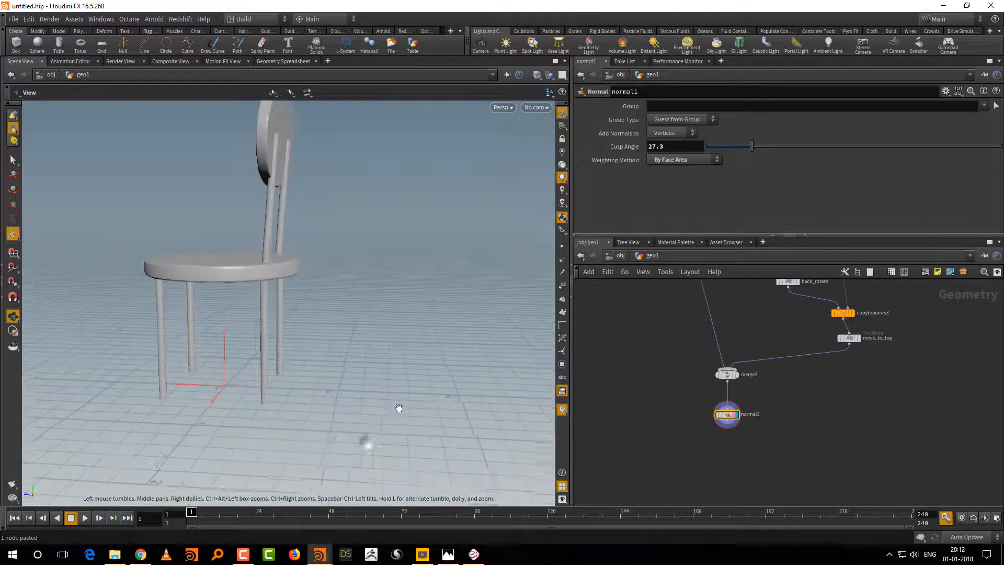
left_click_drag(398, 408, 401, 405, "alt")
right_click_drag(401, 405, 448, 399, "alt")
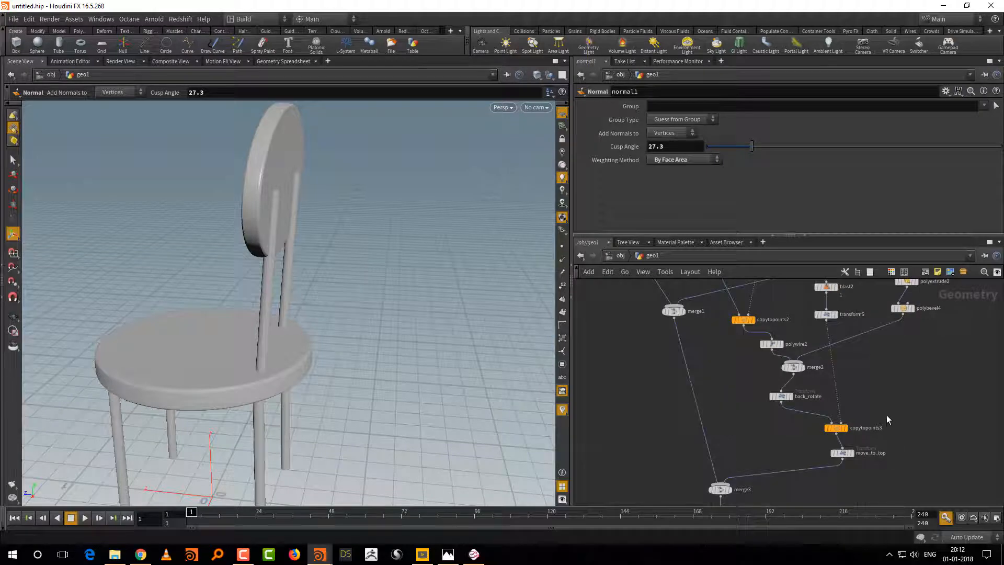
middle_click_drag(879, 411, 877, 431)
mouse_move(769, 366)
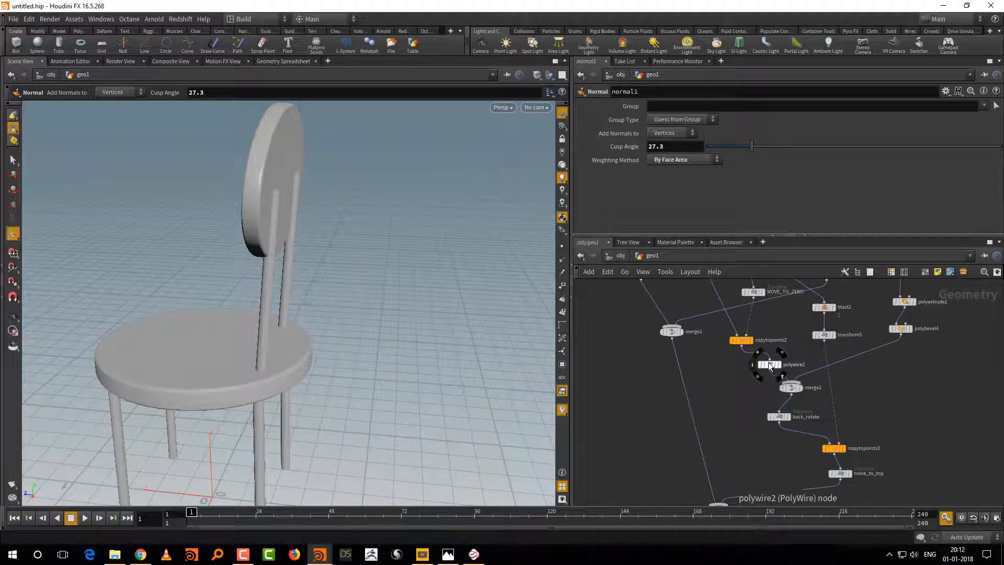
middle_click_drag(894, 394, 886, 456)
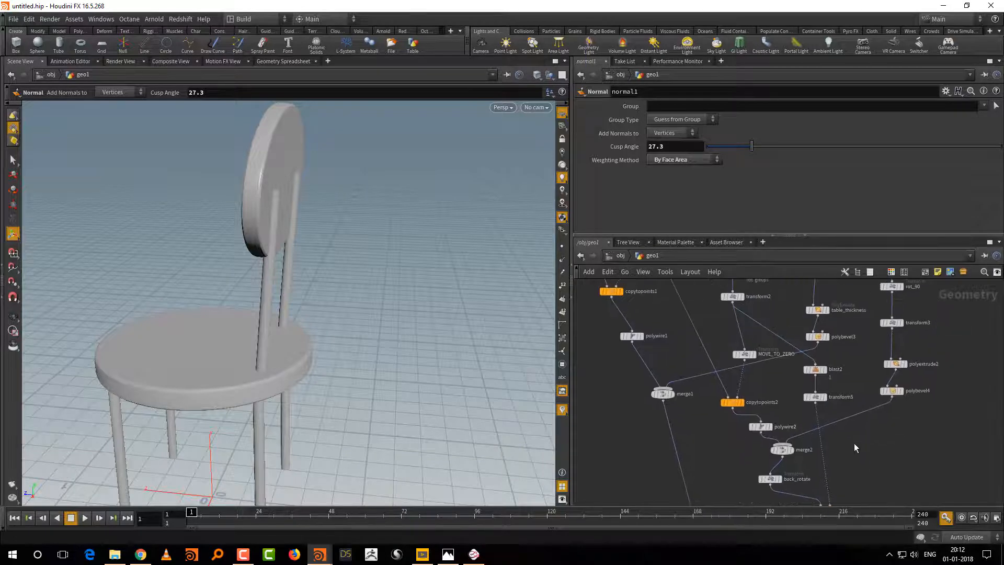
right_click_drag(863, 445, 865, 421)
middle_click_drag(864, 419, 854, 449)
middle_click_drag(918, 376, 896, 438)
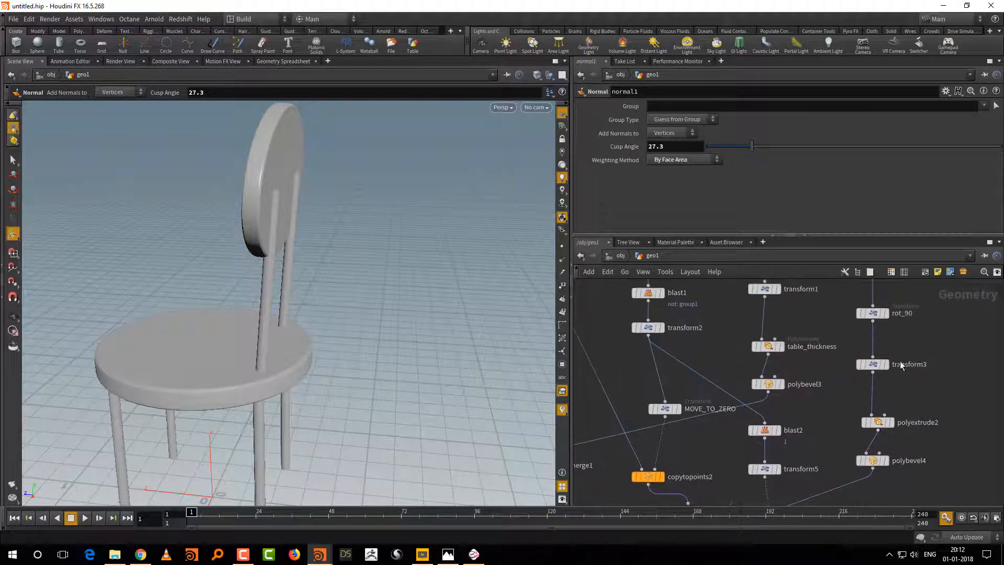
Step: Copy the Wire Radius parameter of polywire2 for use as a reference
left_click(872, 365)
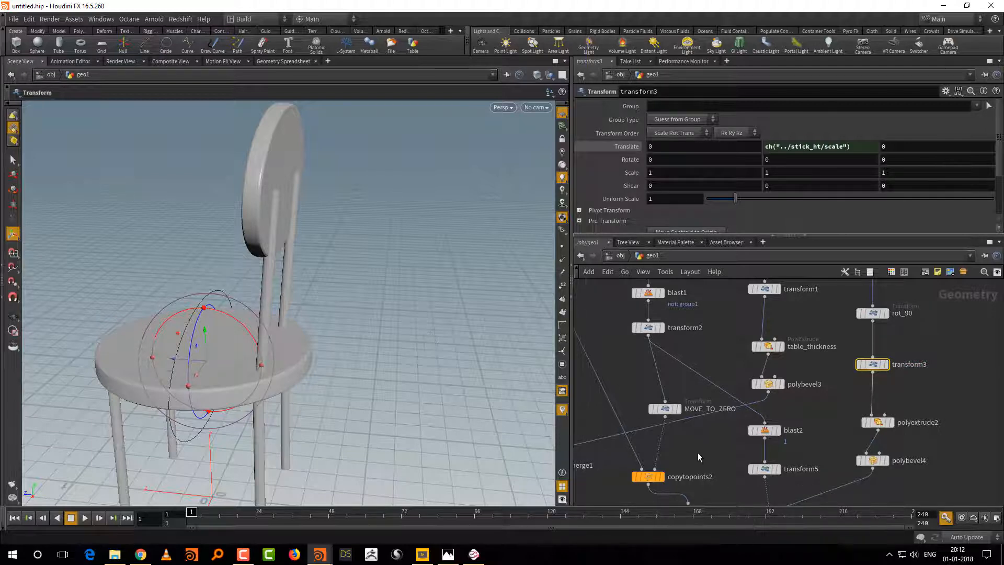
middle_click_drag(716, 503, 720, 429)
left_click(691, 435)
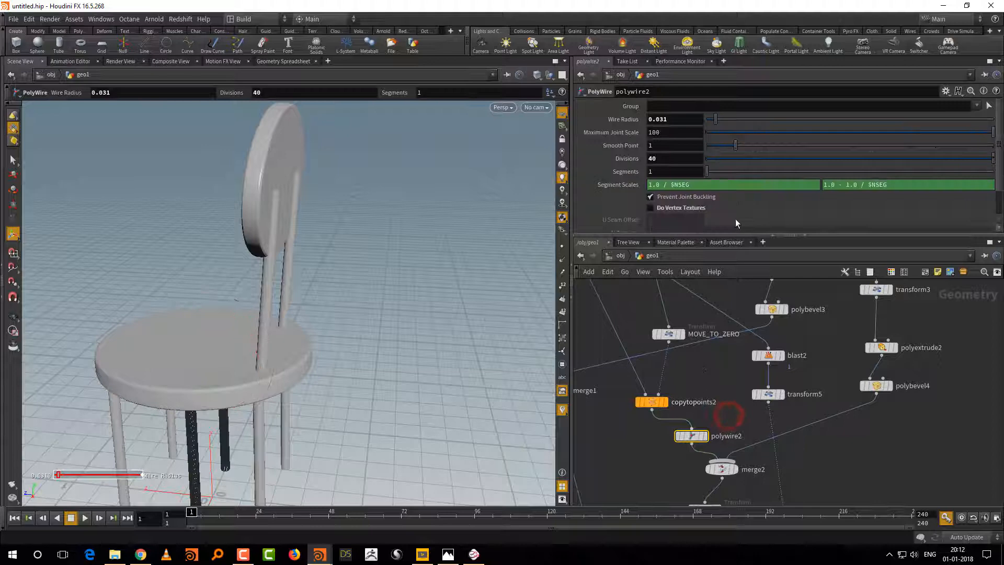
right_click(683, 121)
left_click(708, 178)
Step: Paste the copied radius as a relative reference into transform3's Z translation, offsetting the back panel by the stick radius
middle_click_drag(928, 347, 915, 400)
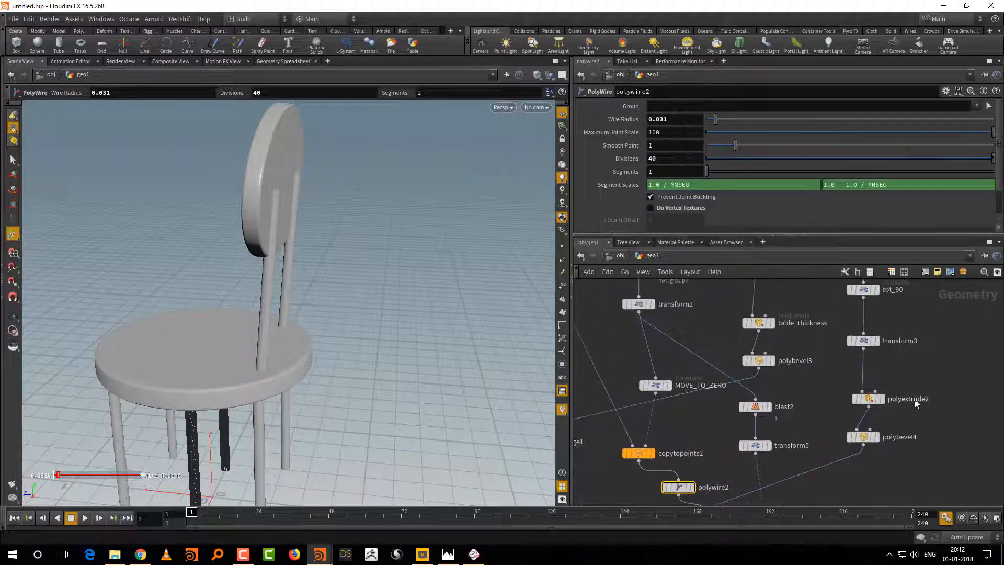
middle_click_drag(904, 366, 896, 379)
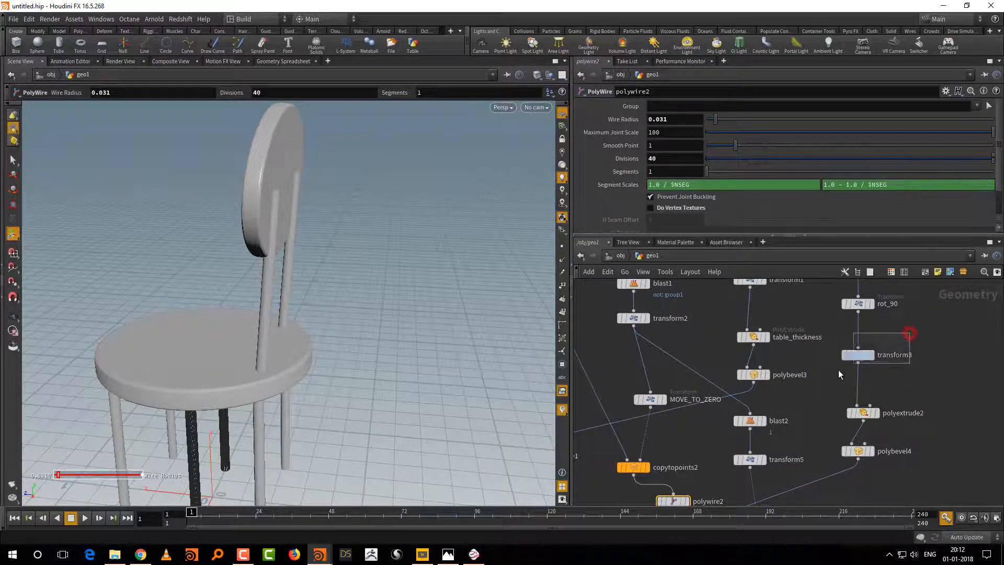
left_click(856, 355)
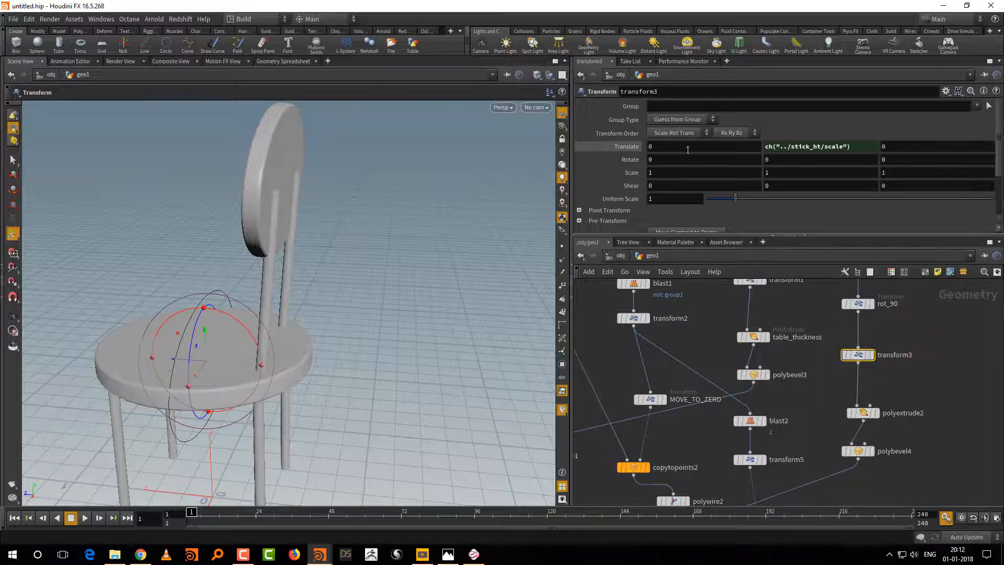
right_click(895, 147)
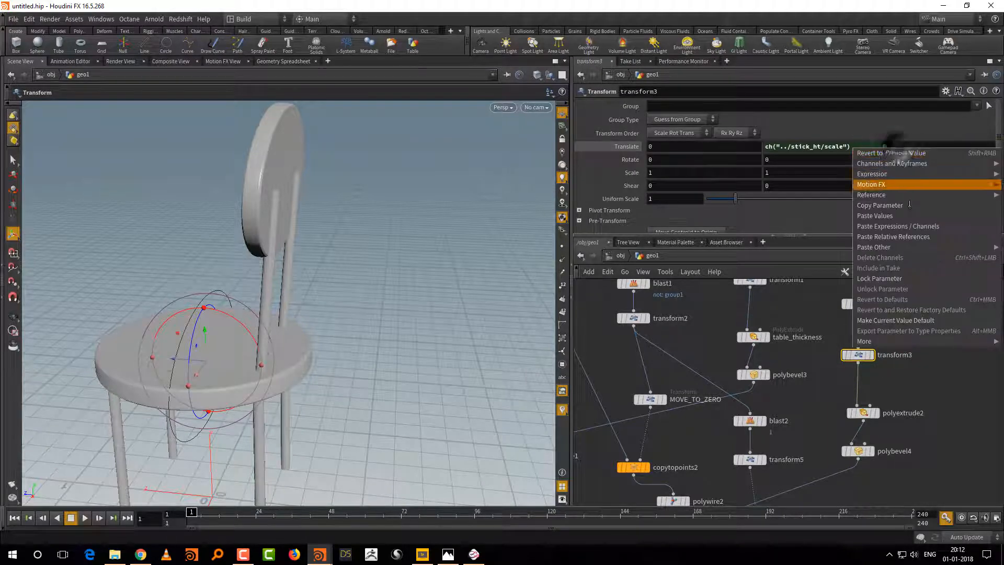
left_click(910, 235)
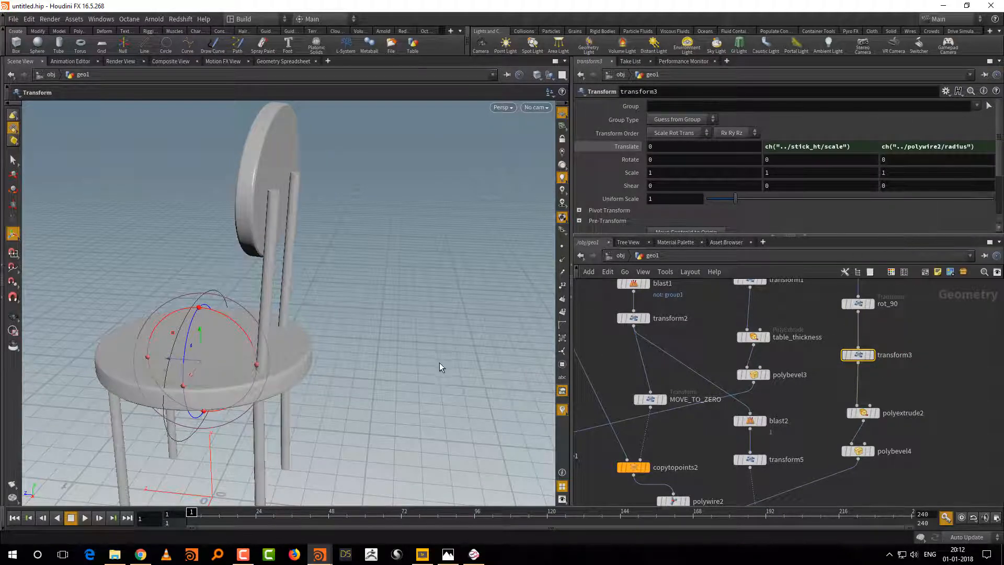
key("Escape")
left_click_drag(462, 404, 503, 388)
Step: Vary polywire2's Wire Radius to test that the back panel's offset follows the stick thickness
middle_click_drag(686, 465, 709, 404)
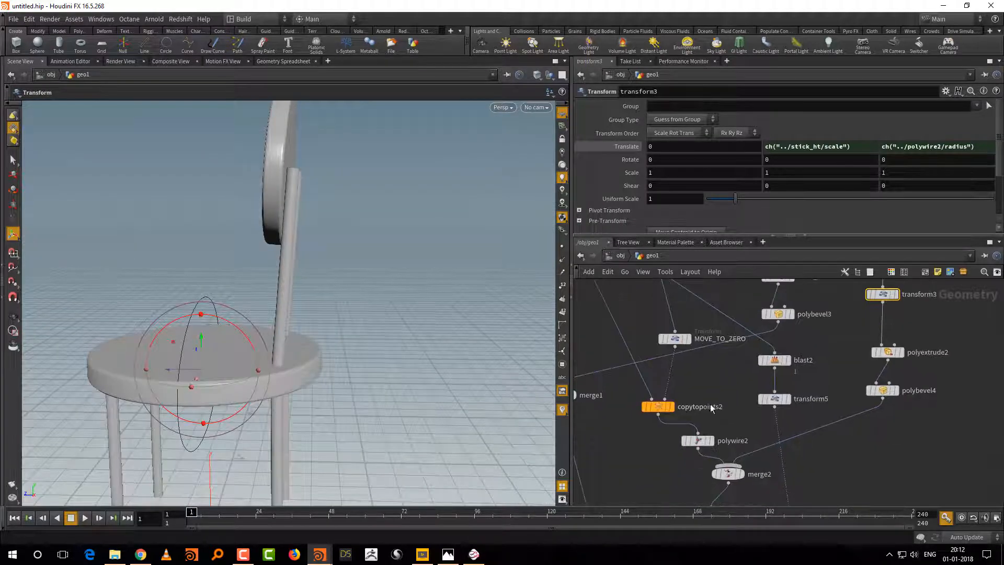
left_click(731, 426)
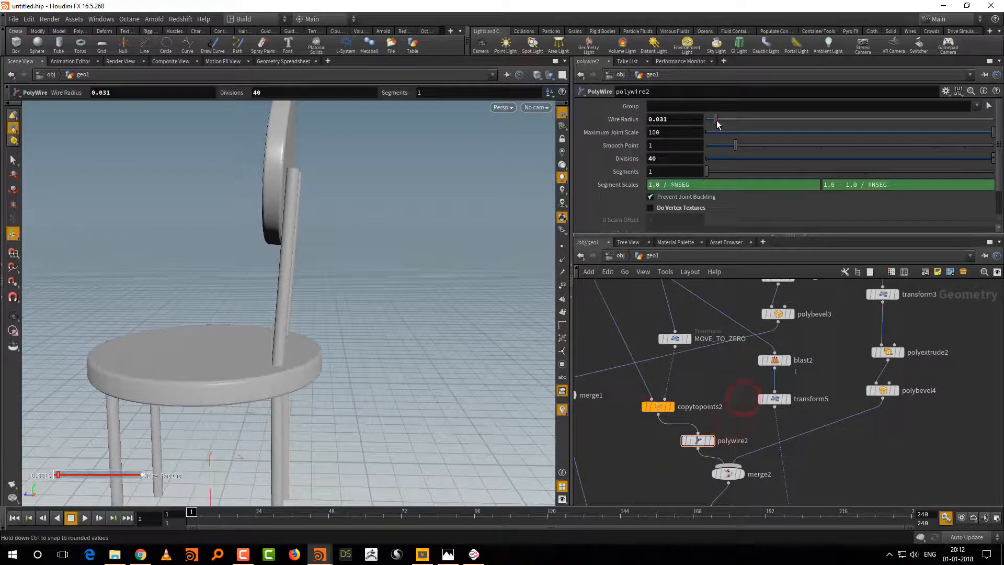
mouse_move(717, 120)
left_mouse_down()
mouse_move(726, 122)
mouse_move(716, 130)
left_mouse_up()
left_click_drag(397, 413, 459, 406, "alt")
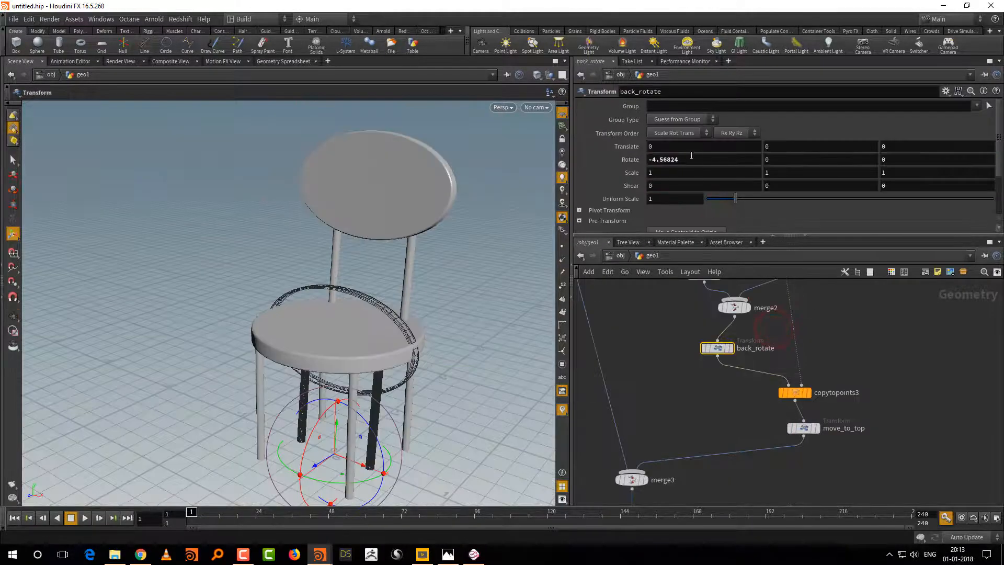
Step: Tilt the backrest by setting back_rotate's X rotation to about -10.57 degrees
middle_click_drag(691, 155, 664, 148)
middle_click_drag(699, 438, 726, 411)
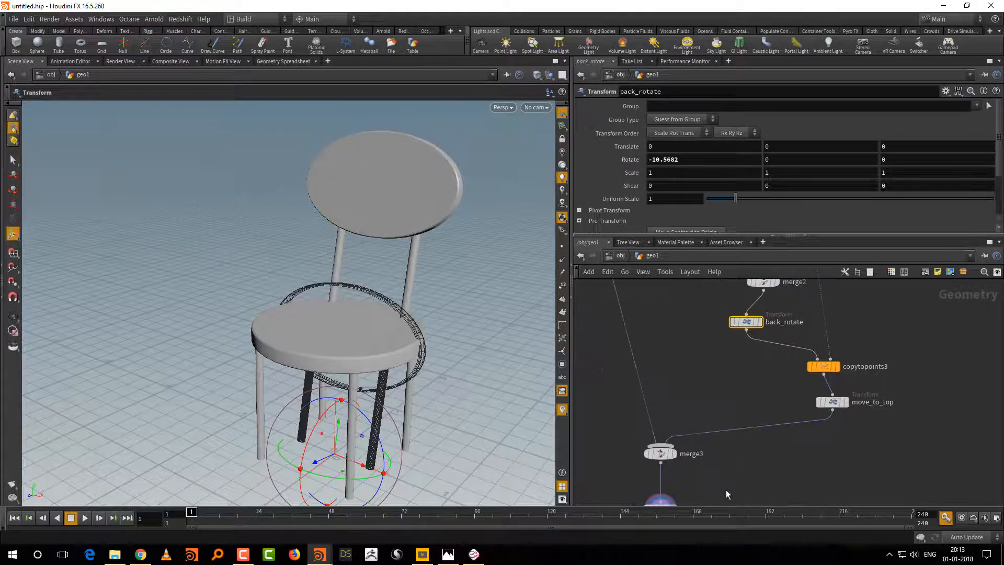
middle_click_drag(725, 490, 729, 429)
right_click_drag(475, 411, 459, 425, "alt")
left_click_drag(459, 425, 418, 416, "alt")
Step: Set switch2's Select Input to 0 to use the square chair shape
middle_click_drag(941, 302, 927, 547)
scroll(927, 410, "down", 3)
left_click_drag(908, 344, 864, 373)
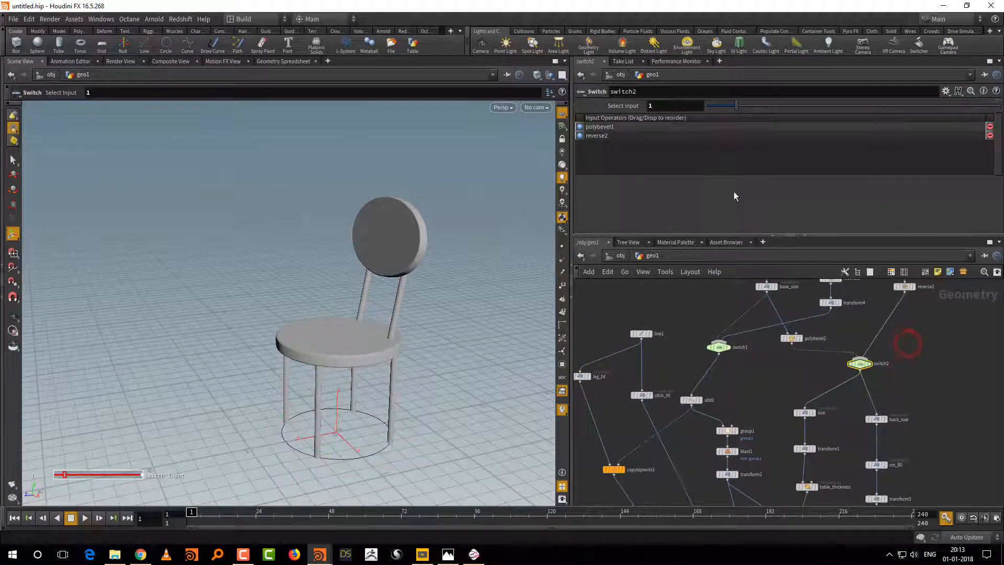
mouse_move(716, 105)
left_mouse_down()
mouse_move(732, 106)
mouse_move(709, 110)
left_mouse_up()
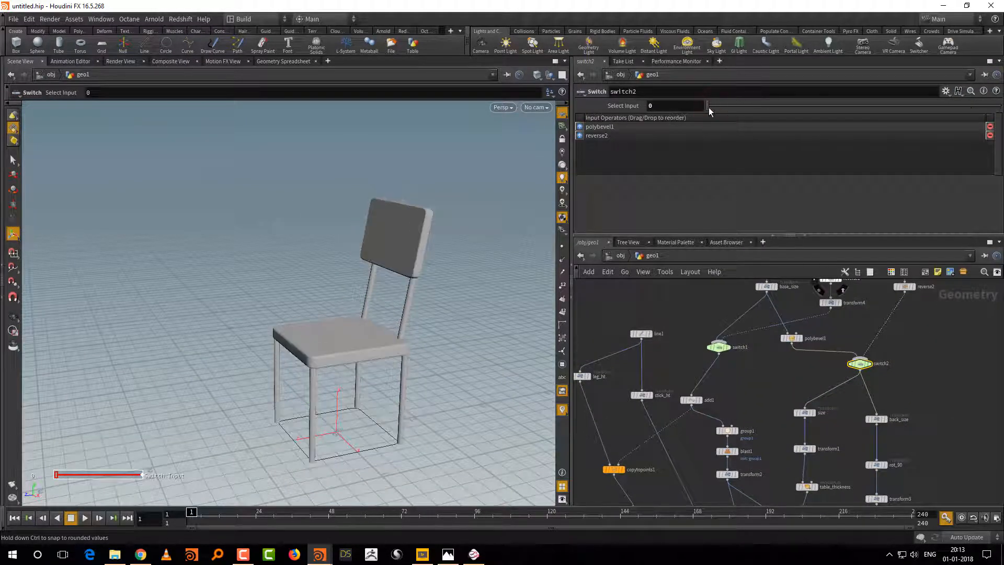
left_click_drag(456, 339, 418, 353, "alt")
Step: Rename the transform2 node below blast1 as back_position
middle_click_drag(714, 485, 712, 394)
left_click_drag(702, 399, 717, 377)
mouse_move(369, 409)
left_mouse_down()
mouse_move(406, 419)
mouse_move(381, 444)
mouse_move(383, 417)
left_mouse_up()
middle_click_drag(761, 398, 773, 399)
right_click_drag(773, 399, 777, 411)
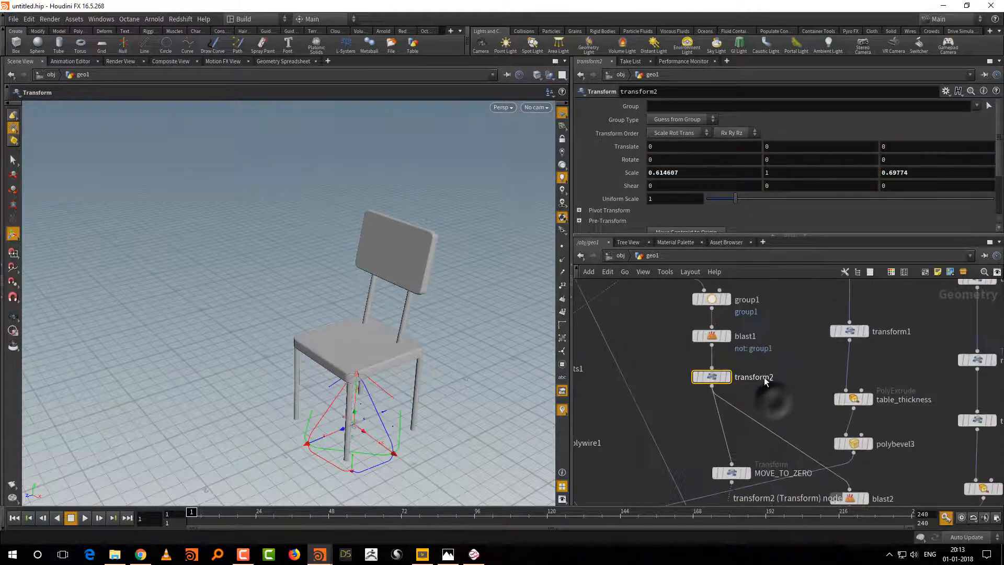
left_click(764, 377)
double_click(777, 377)
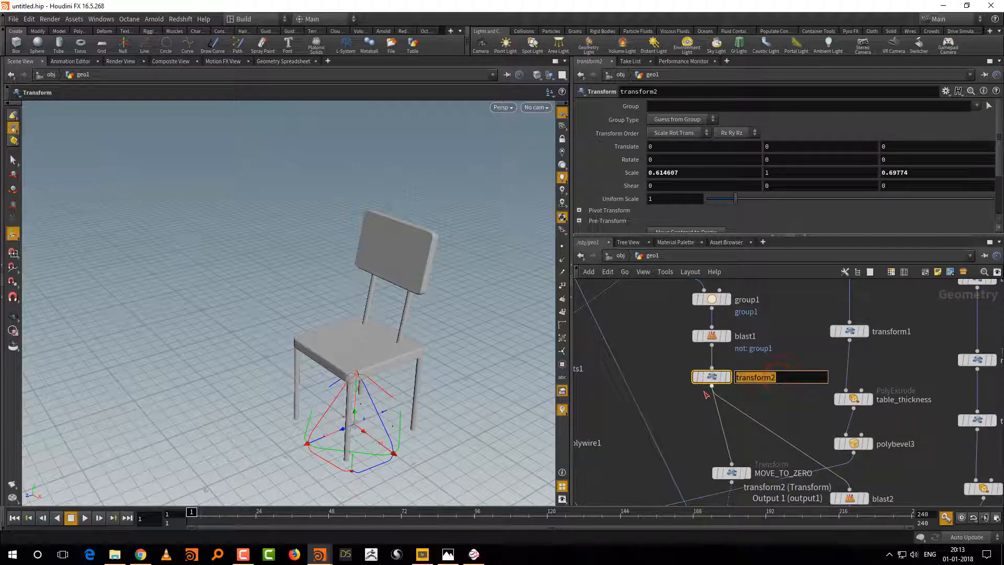
type("back_position")
key("Return")
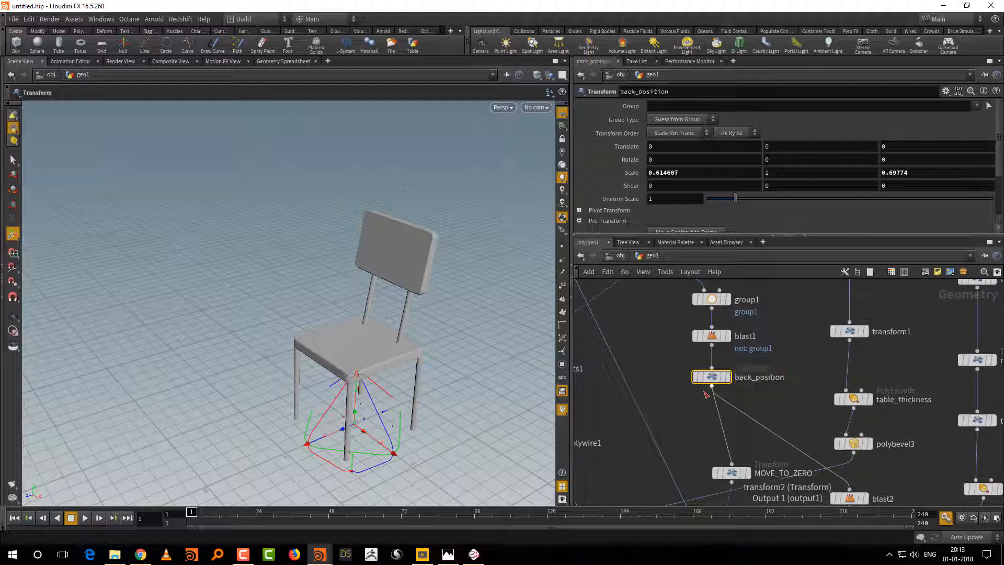
Step: Try Z scales of about 0.81, 1 and about 0.77 on back_position to shift the backrest along the seat
mouse_move(392, 415)
left_mouse_down()
mouse_move(464, 379)
mouse_move(395, 419)
left_mouse_up()
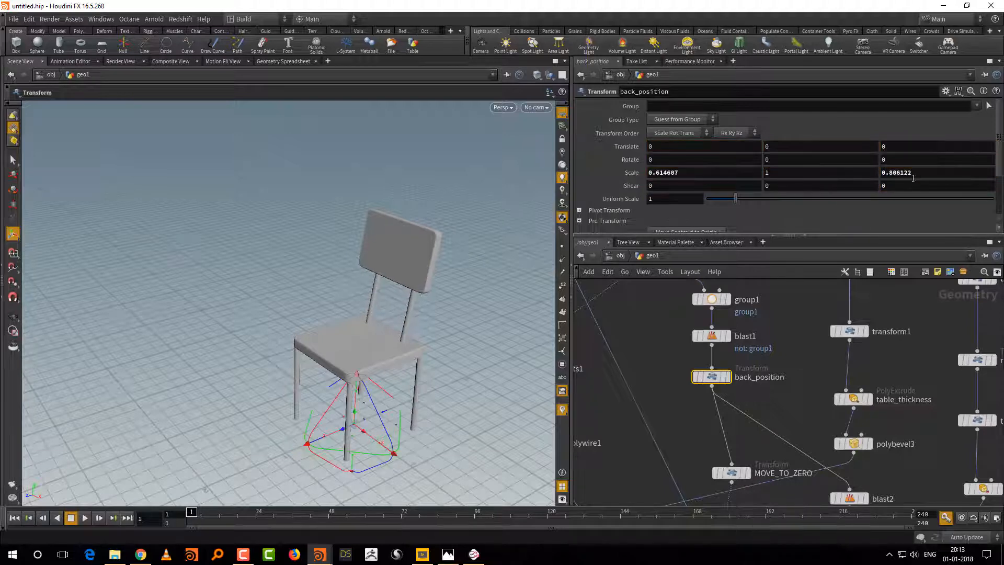
left_click_drag(918, 172, 863, 179)
type("1")
key("Return")
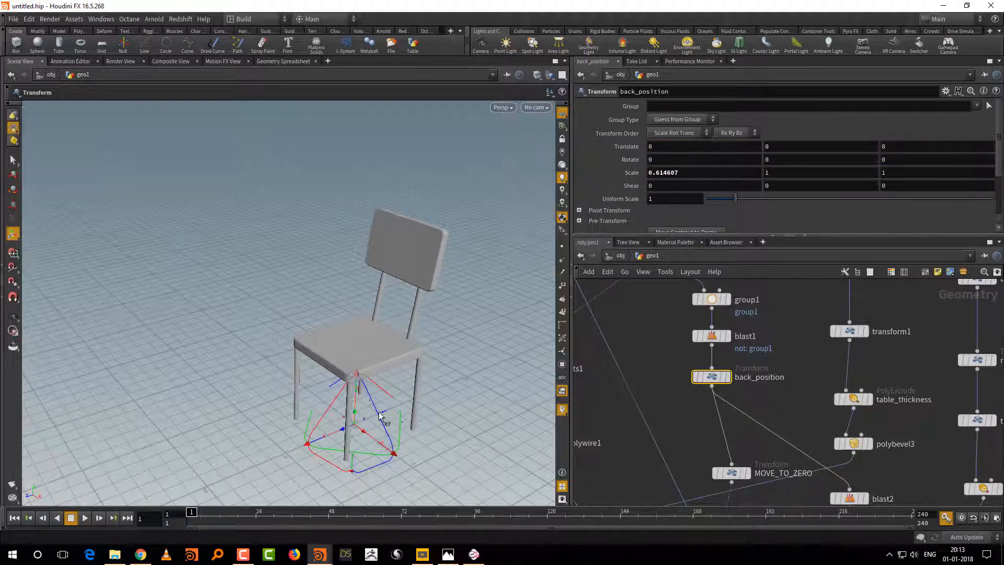
left_click_drag(381, 413, 380, 417)
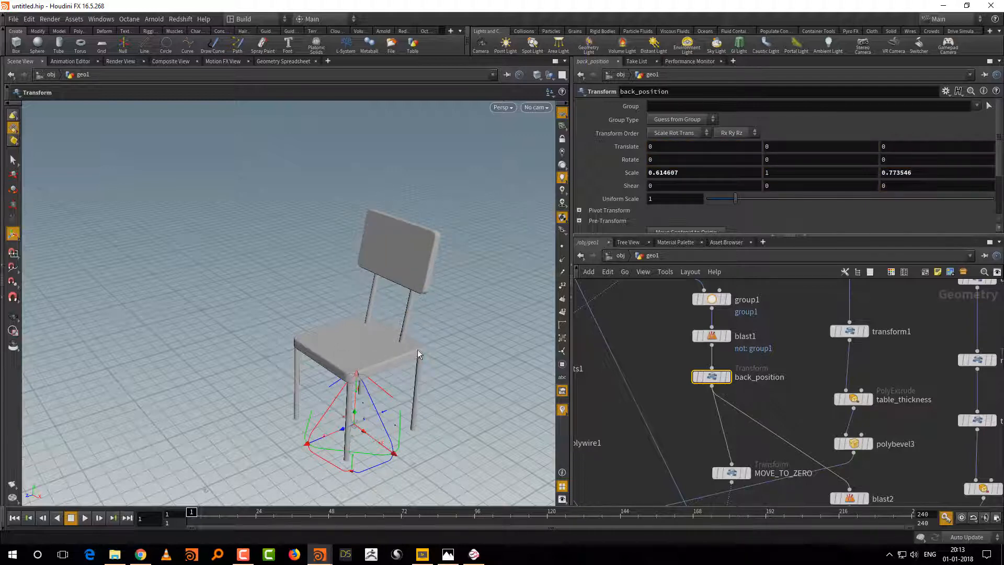
Step: Enlarge the seat by setting the X and Z scale of the size node to 1.25
middle_click_drag(692, 293, 735, 418)
middle_click_drag(801, 346, 709, 368)
scroll(736, 403, "down", 1)
left_click_drag(738, 404, 806, 445)
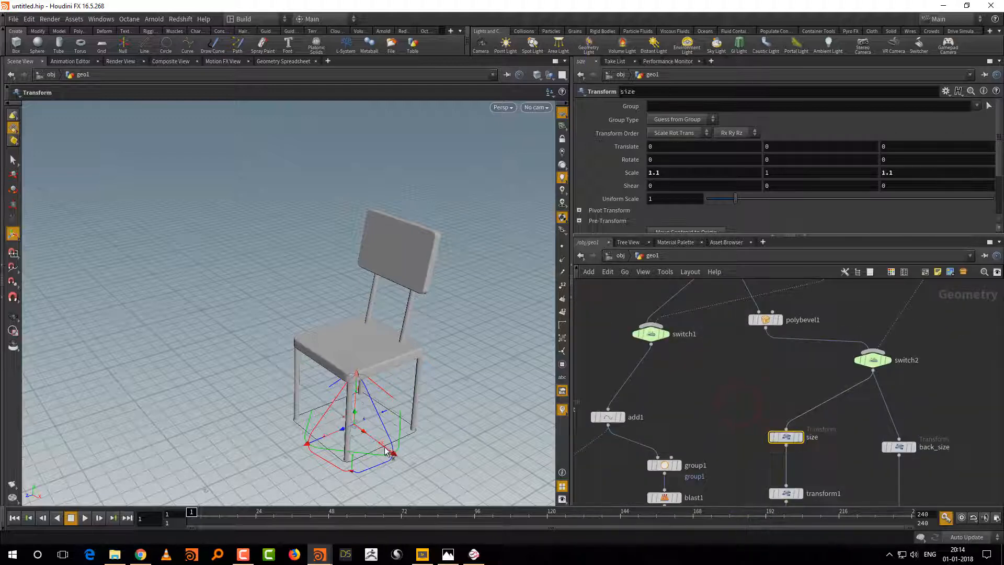
left_click_drag(392, 450, 395, 455)
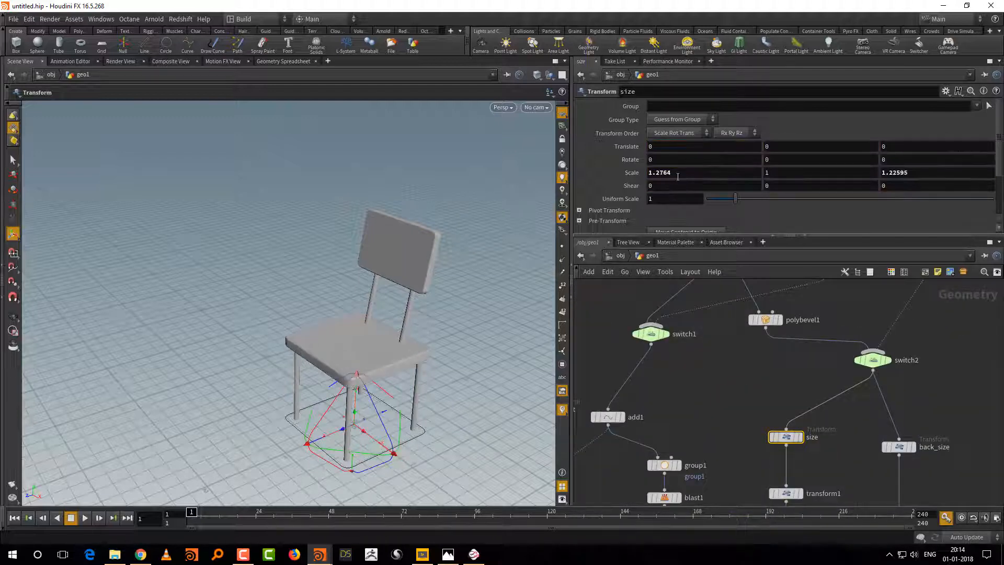
left_click(663, 172)
left_click_drag(679, 172, 699, 174)
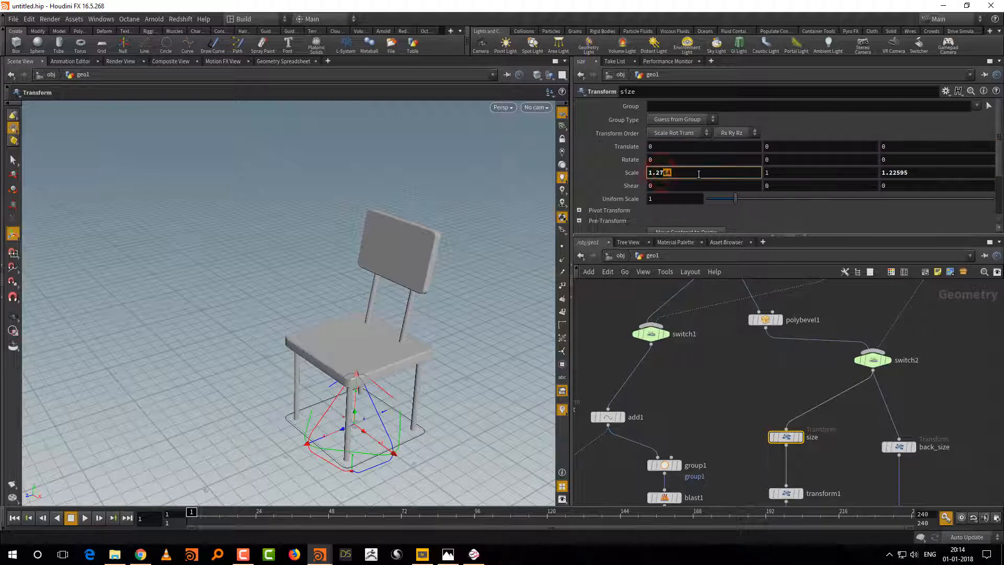
key("BackSpace")
key("BackSpace")
type("5")
key("Tab")
key("Tab")
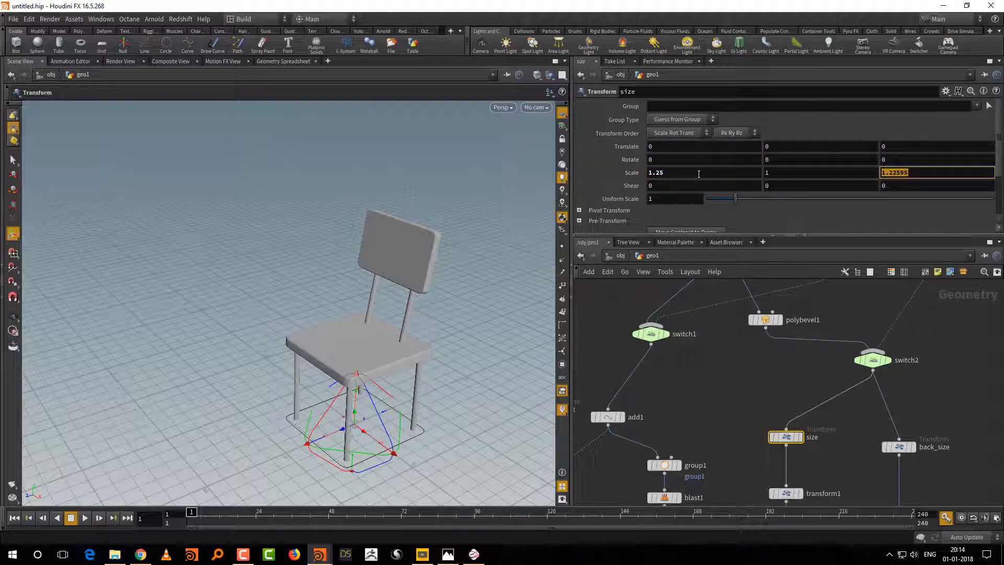
type("1.25")
key("Return")
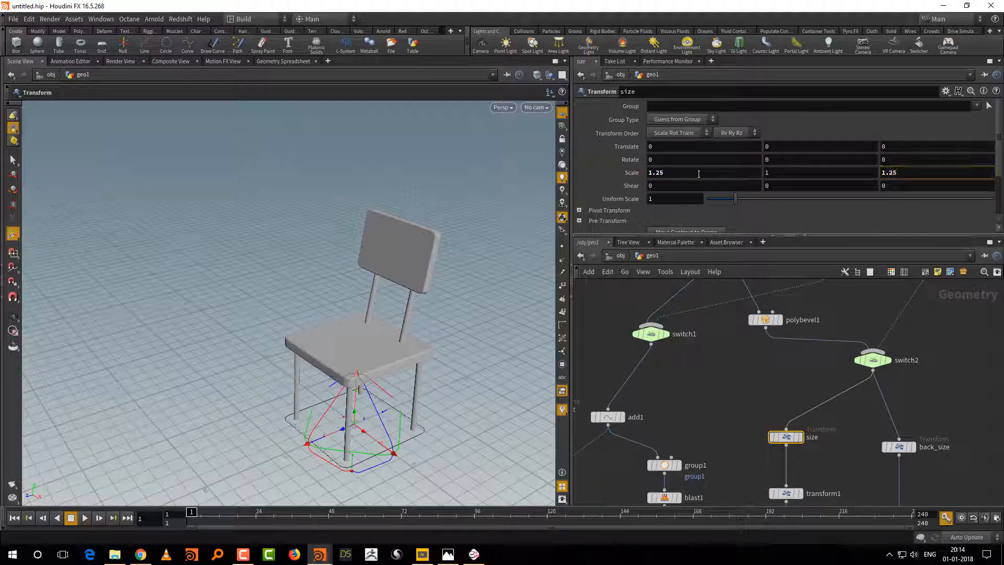
Step: Scale back_position to about 0.745 in X and 0.901 in Z, spreading the sticks and moving the backrest rearward
left_click_drag(345, 389, 458, 404, "alt")
middle_click_drag(726, 468, 720, 350)
middle_click_drag(757, 413, 724, 407)
left_click_drag(630, 404, 676, 369)
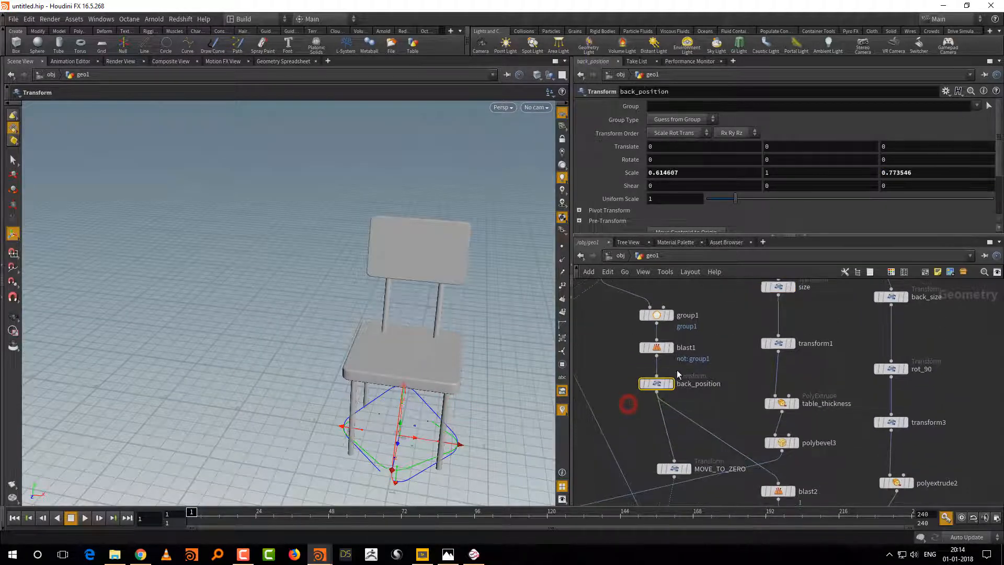
left_click_drag(448, 442, 463, 443)
left_click_drag(501, 409, 471, 392, "alt")
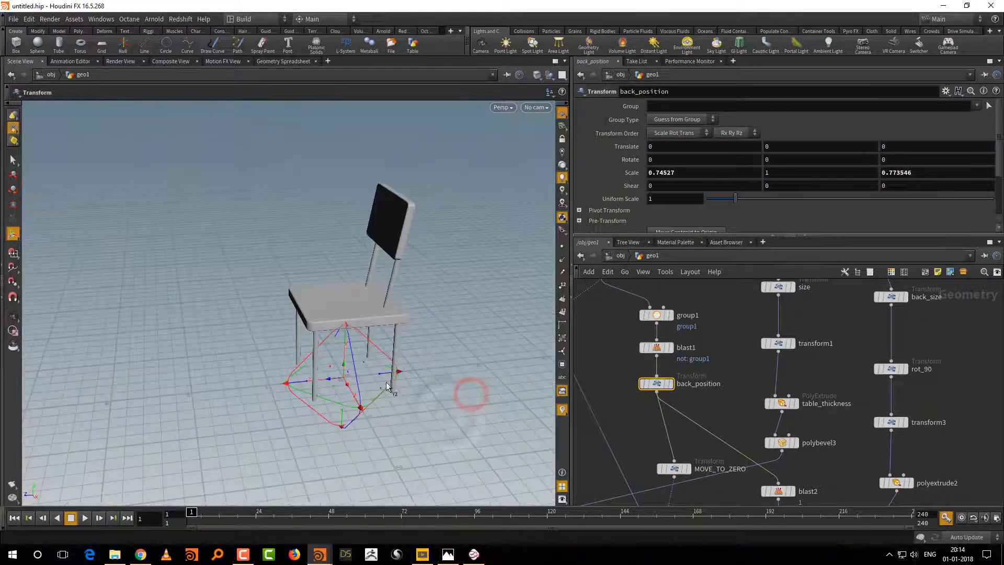
left_click_drag(380, 376, 377, 376)
Step: Lengthen the backrest sticks by setting stick_ht's Uniform Scale to 1.11, and check the chair's proportions
middle_click_drag(613, 377, 679, 508)
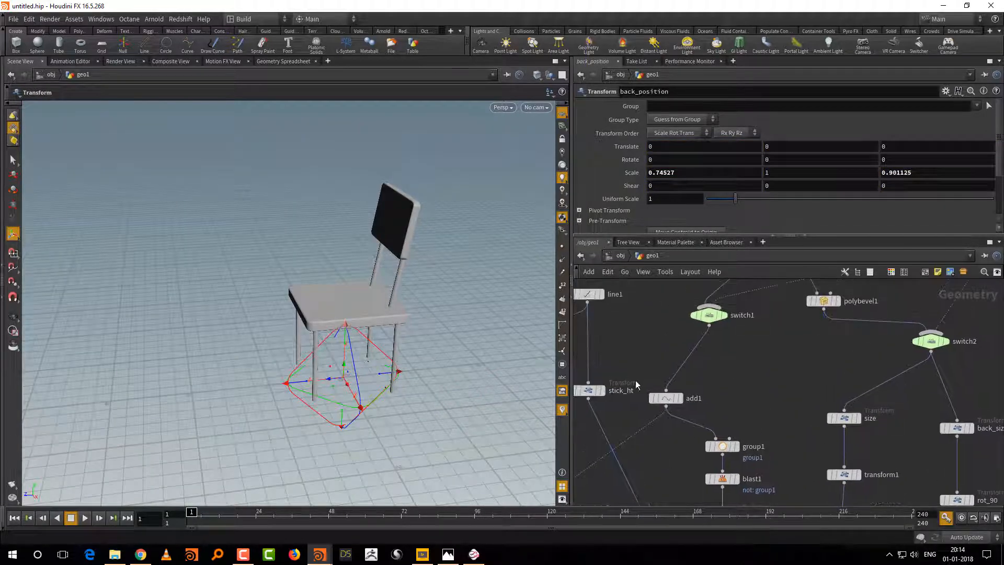
left_click_drag(628, 368, 585, 413)
mouse_move(735, 198)
left_mouse_down()
mouse_move(747, 203)
mouse_move(739, 200)
left_mouse_up()
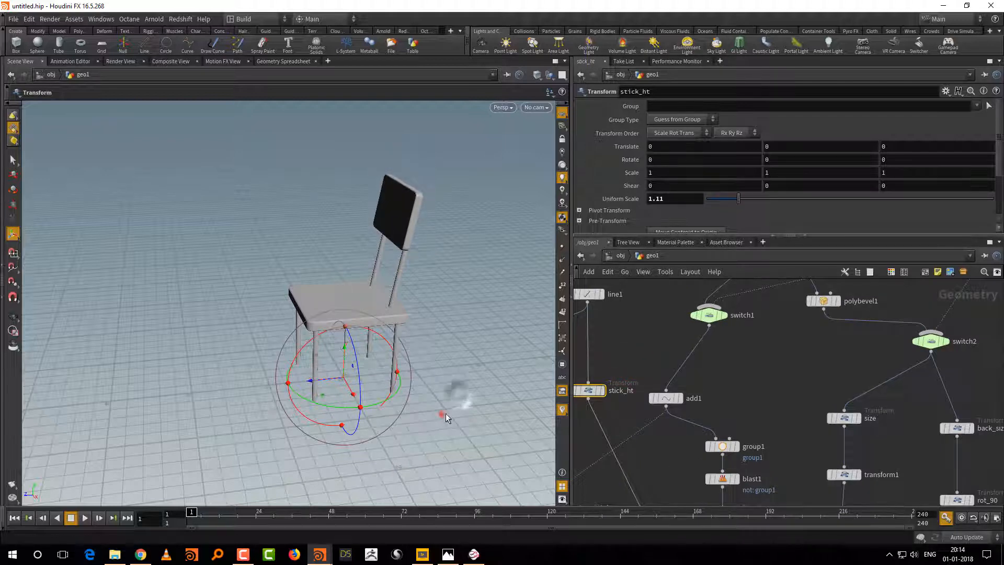
left_click(442, 413)
left_click_drag(431, 410, 516, 419, "alt")
left_click_drag(486, 368, 418, 358, "alt")
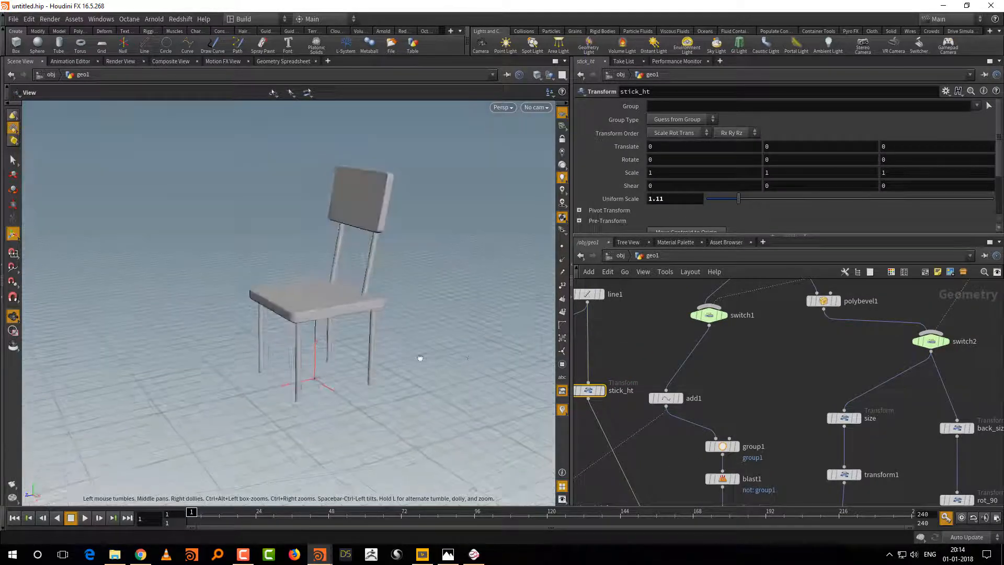
scroll(770, 409, "down", 6)
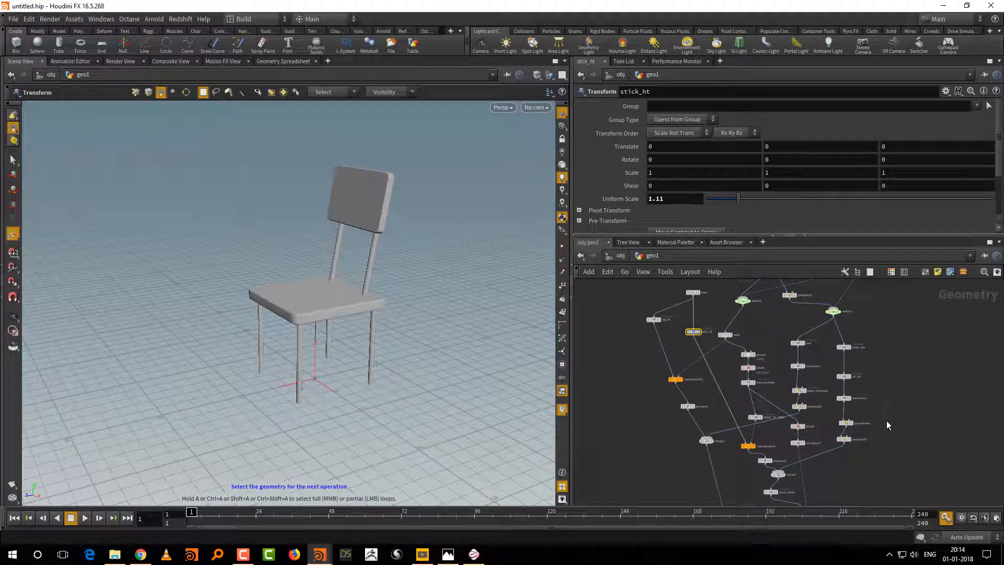
scroll(646, 394, "up", 5)
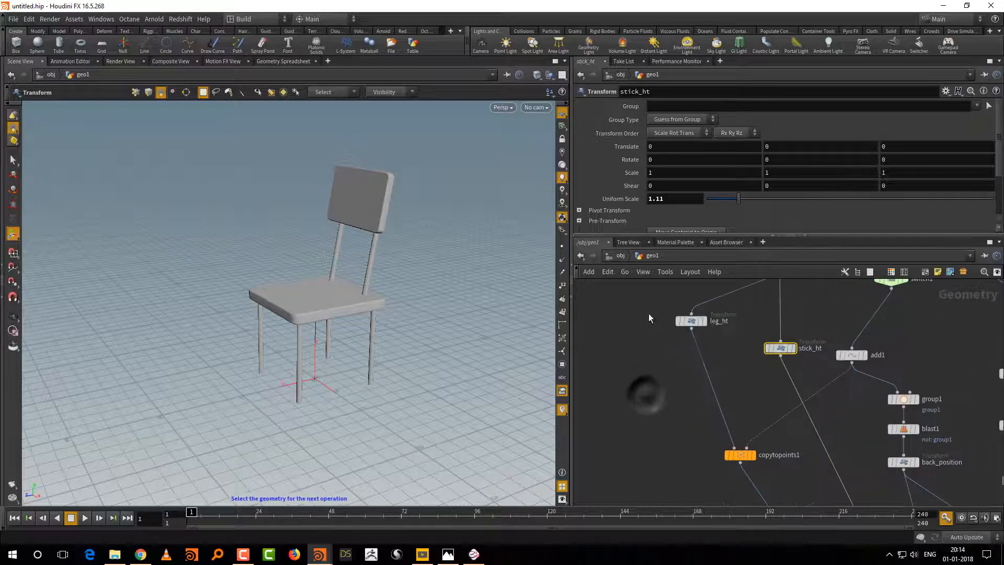
Step: Lengthen the legs by setting leg_ht's Uniform Scale to 1.13, and thicken them with a Wire Radius of 0.044 on polywire1
left_click_drag(649, 318, 773, 278)
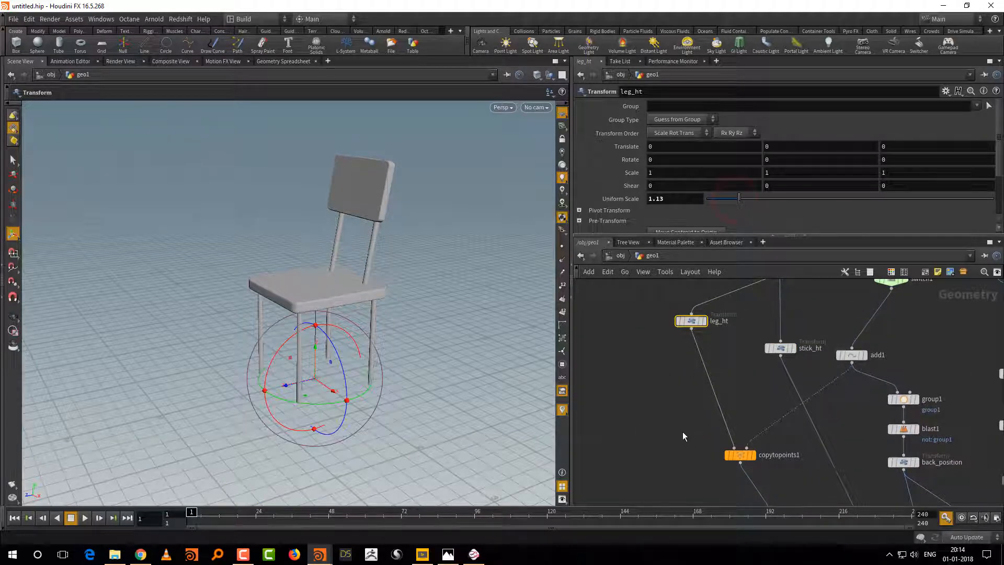
middle_click_drag(804, 463, 794, 382)
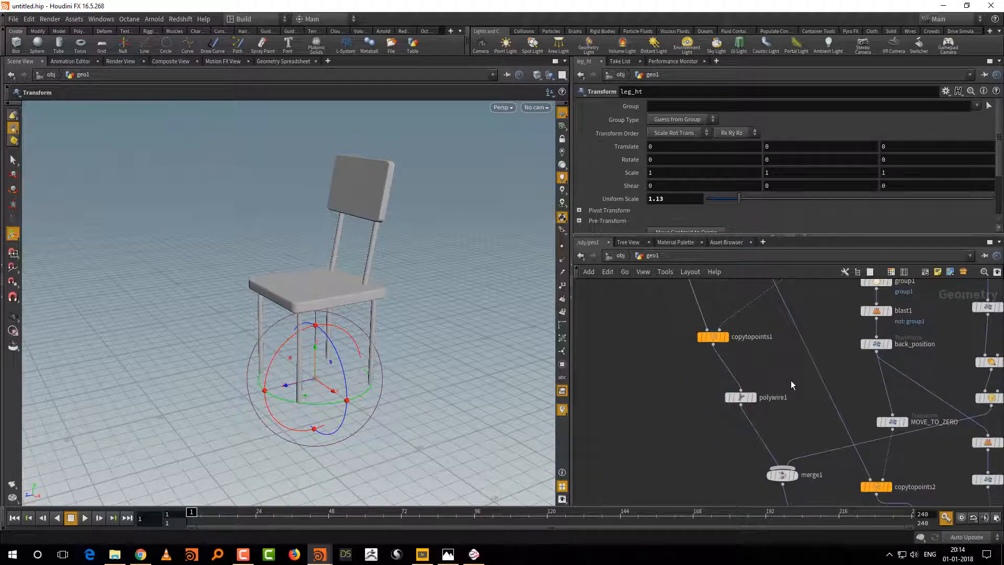
left_click_drag(790, 381, 724, 418)
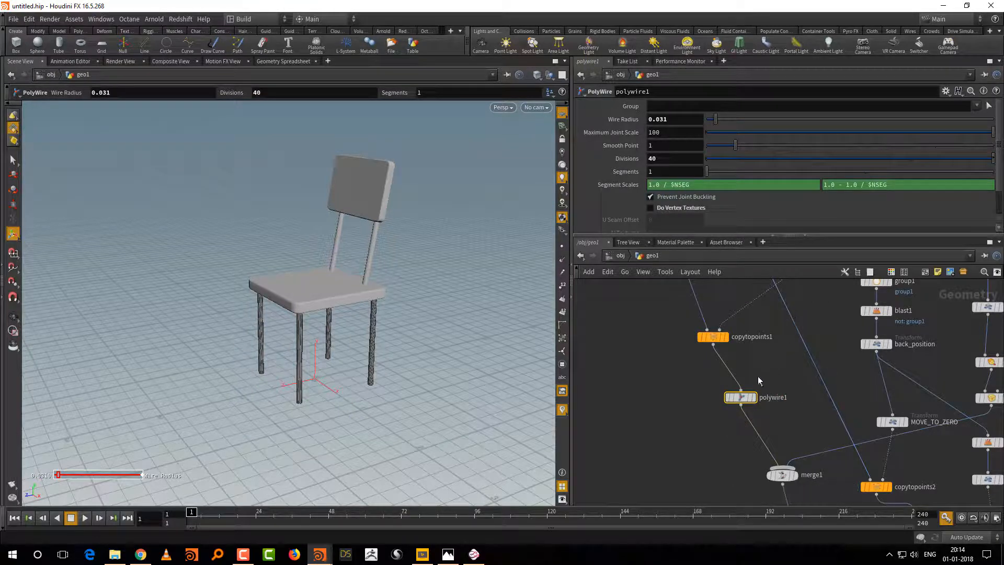
left_click_drag(768, 397, 740, 403)
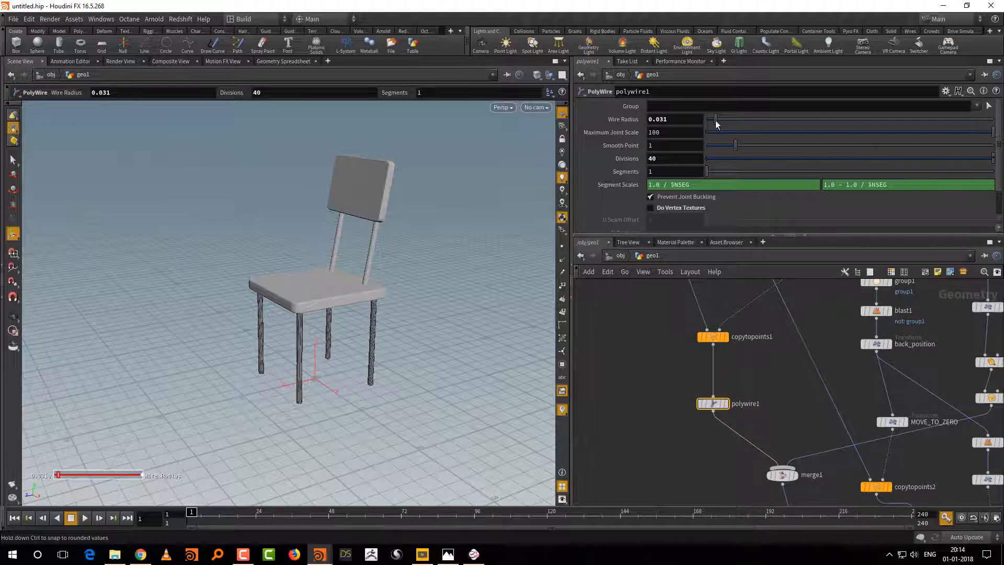
left_click_drag(715, 119, 718, 120)
left_click(767, 370)
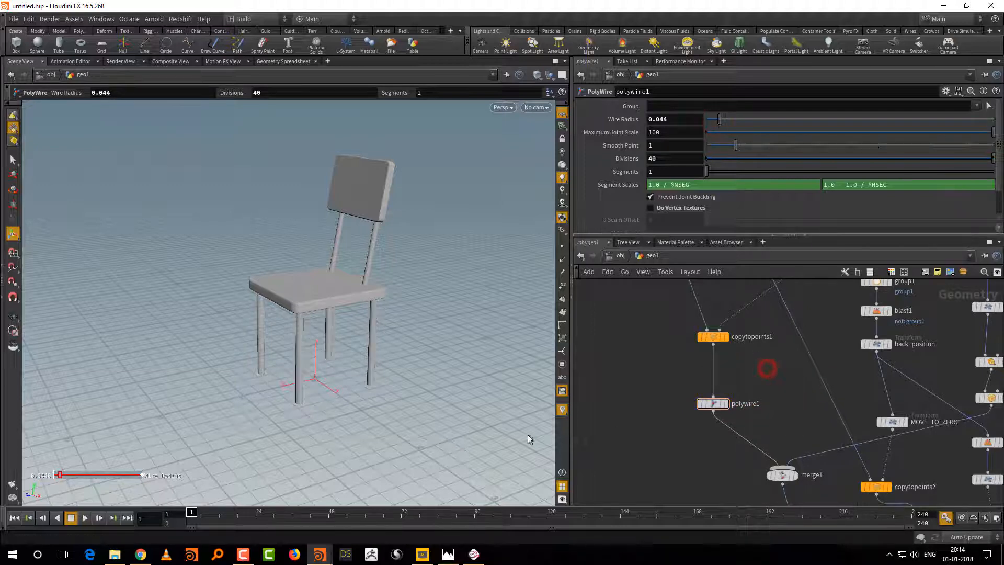
Step: Widen the backrest by scaling the back_size node to about 1.33 in X
left_click_drag(436, 437, 459, 426, "alt")
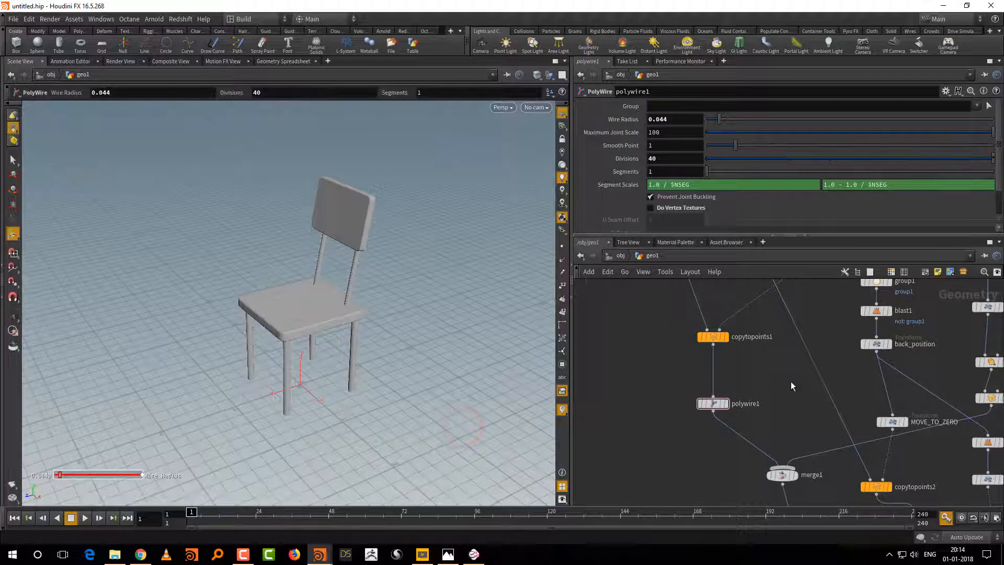
middle_click_drag(782, 395, 705, 460)
middle_click_drag(963, 380, 812, 443)
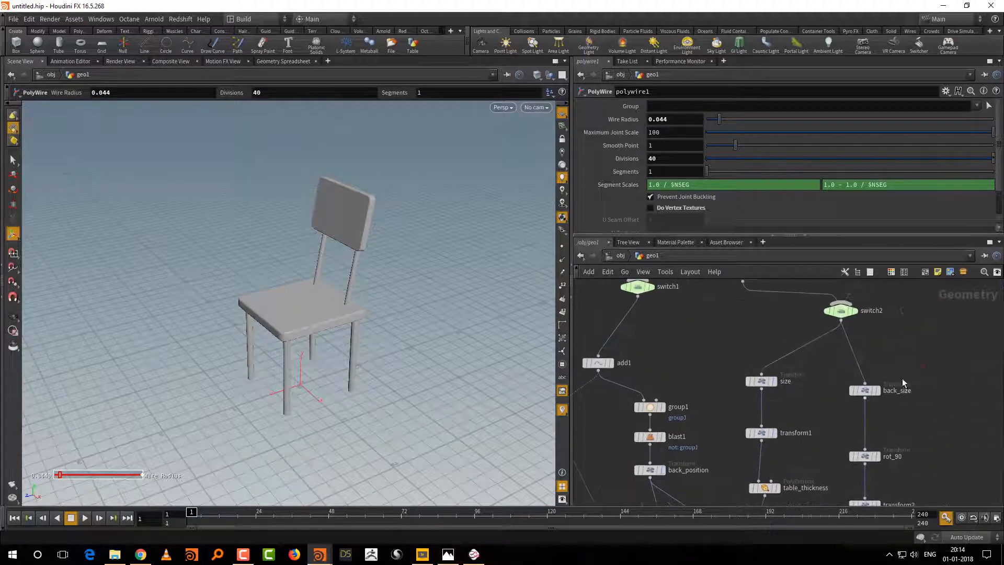
left_click_drag(922, 368, 852, 391)
left_click_drag(320, 419, 330, 411)
middle_click_drag(722, 442, 727, 372)
scroll(727, 372, "down", 4)
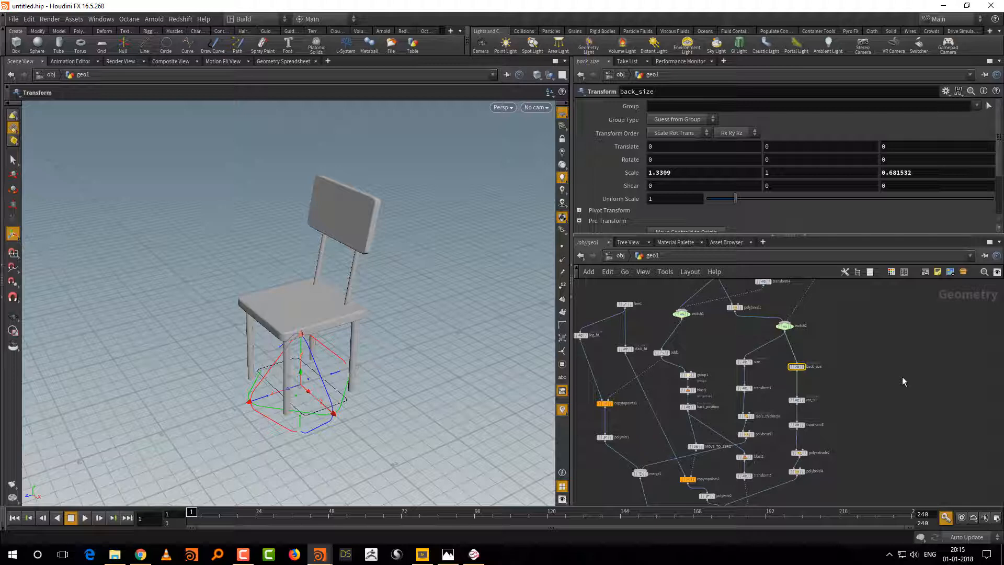
scroll(902, 377, "down", 4)
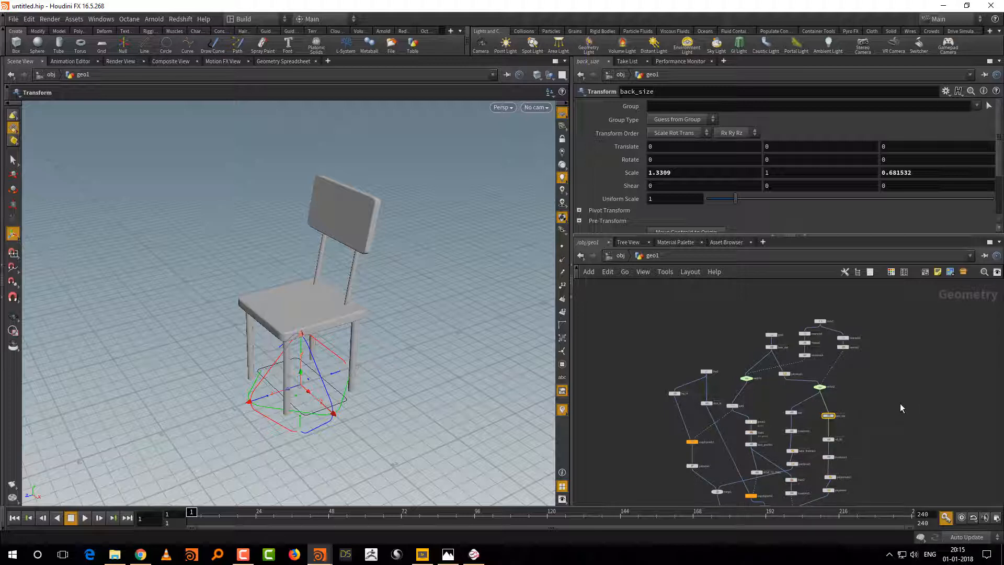
scroll(889, 405, "up", 4)
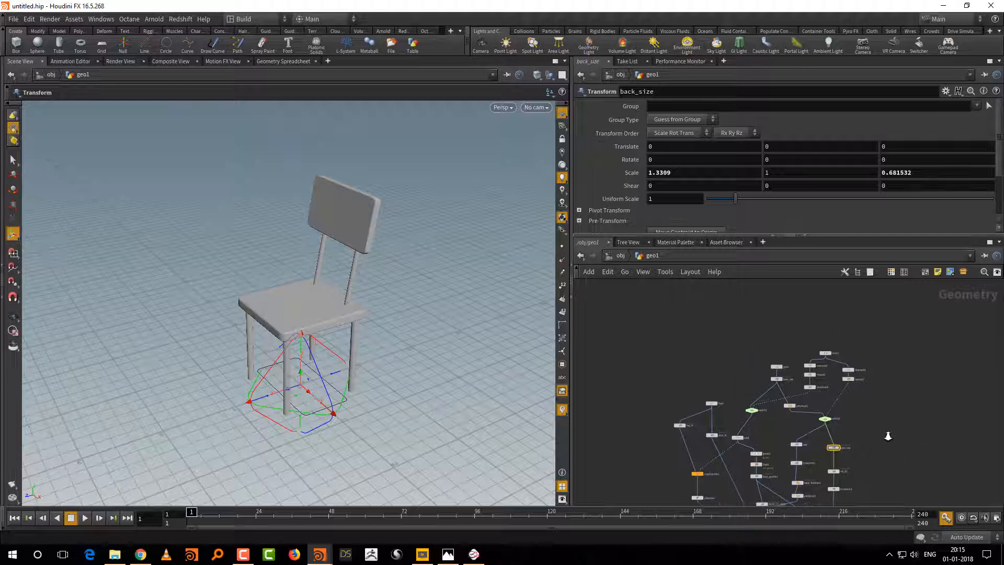